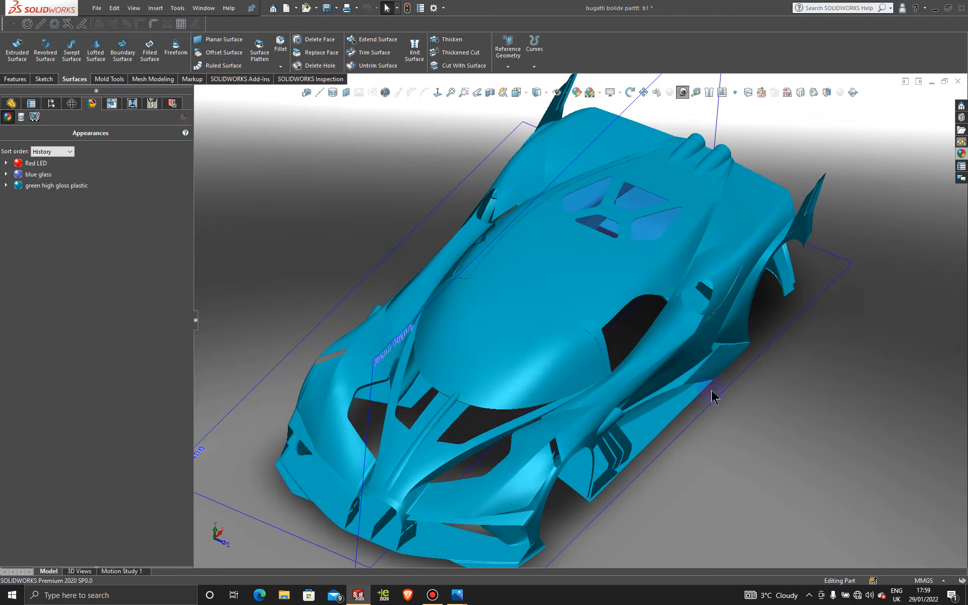
# Examine the car body's side window opening and the rounded upper front corner of its edge.
pyautogui.scroll(2, 633, 345)
pyautogui.scroll(-5, 625, 331)
pyautogui.middleClick(594, 325)
pyautogui.moveTo(594, 325); pyautogui.dragTo(522, 276, button='middle')
pyautogui.scroll(1, 479, 333)
pyautogui.scroll(-4, 515, 313)
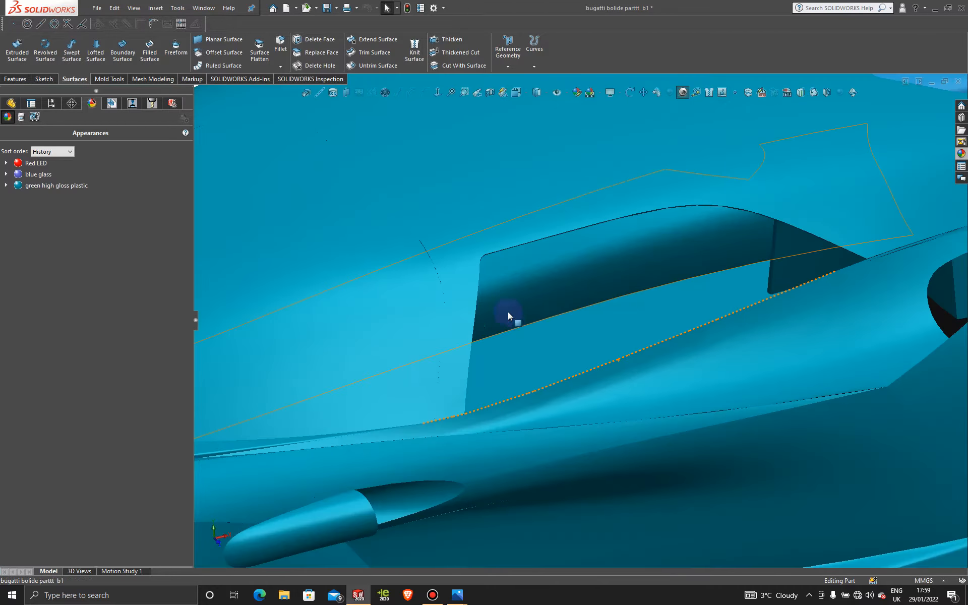
pyautogui.moveTo(510, 325); pyautogui.dragTo(485, 321, button='middle')
pyautogui.scroll(8, 485, 321)
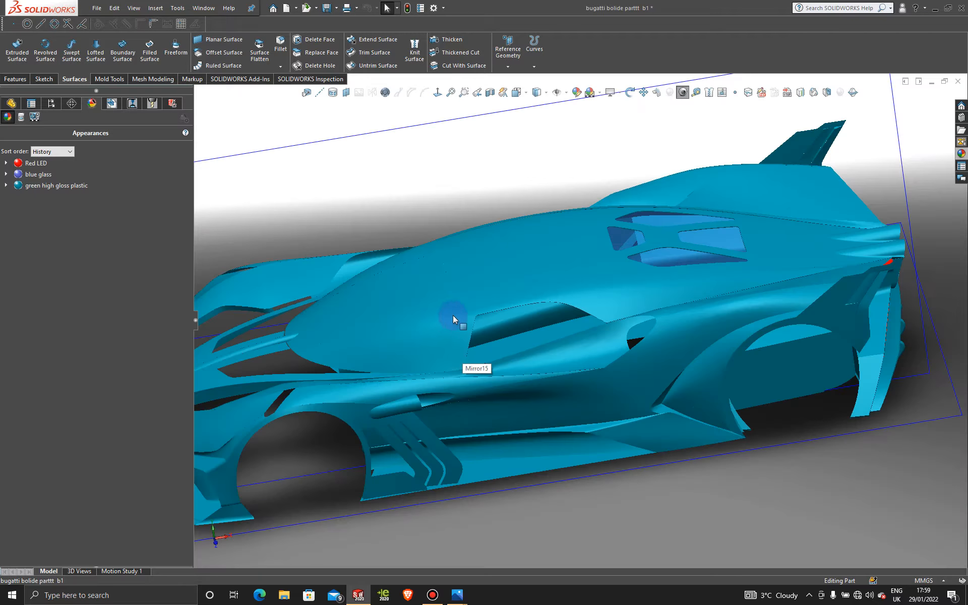
pyautogui.moveTo(424, 346); pyautogui.dragTo(440, 362, button='middle')
pyautogui.scroll(-6, 453, 362)
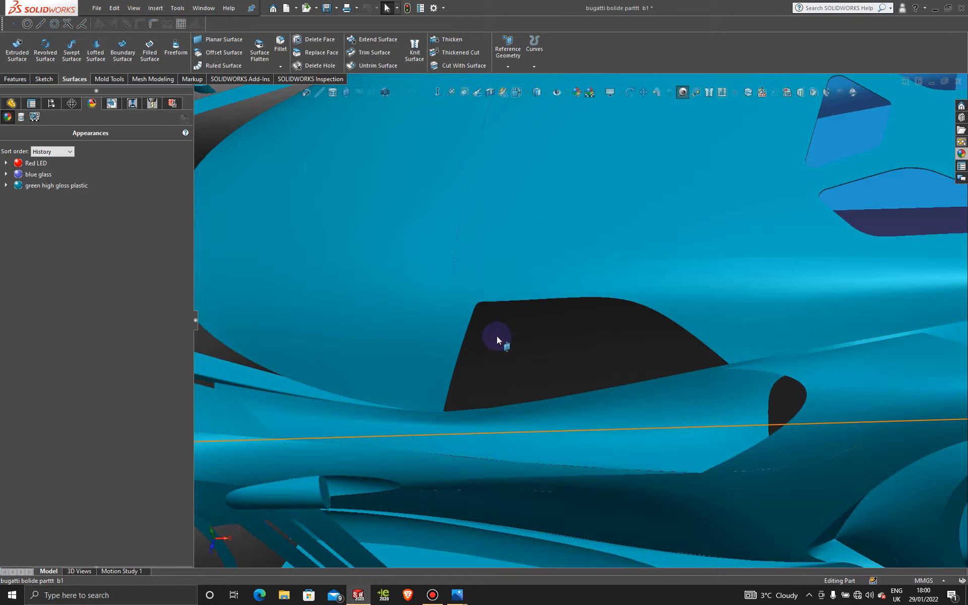
pyautogui.scroll(-2, 497, 335)
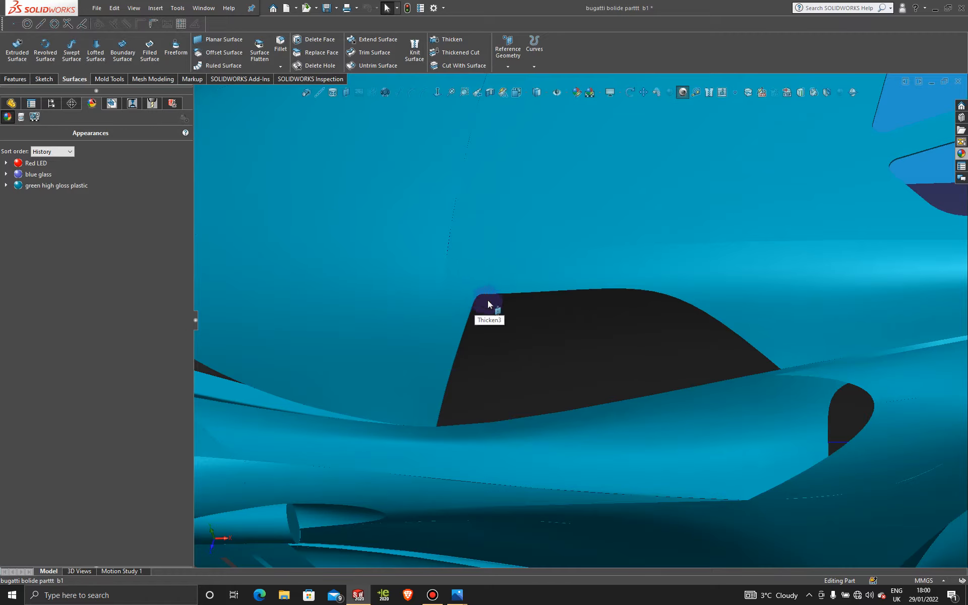
pyautogui.scroll(-5, 489, 306)
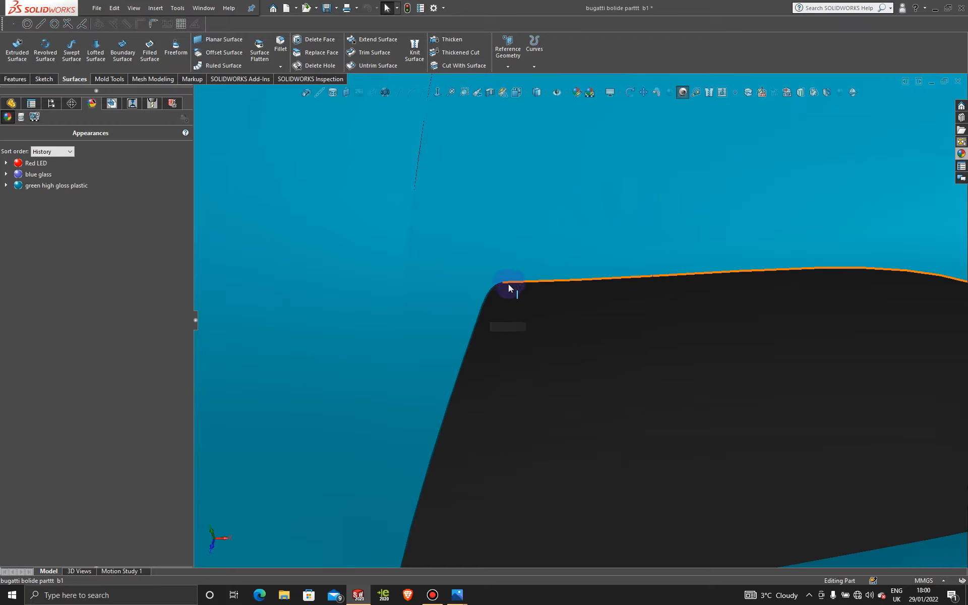
pyautogui.scroll(3, 529, 346)
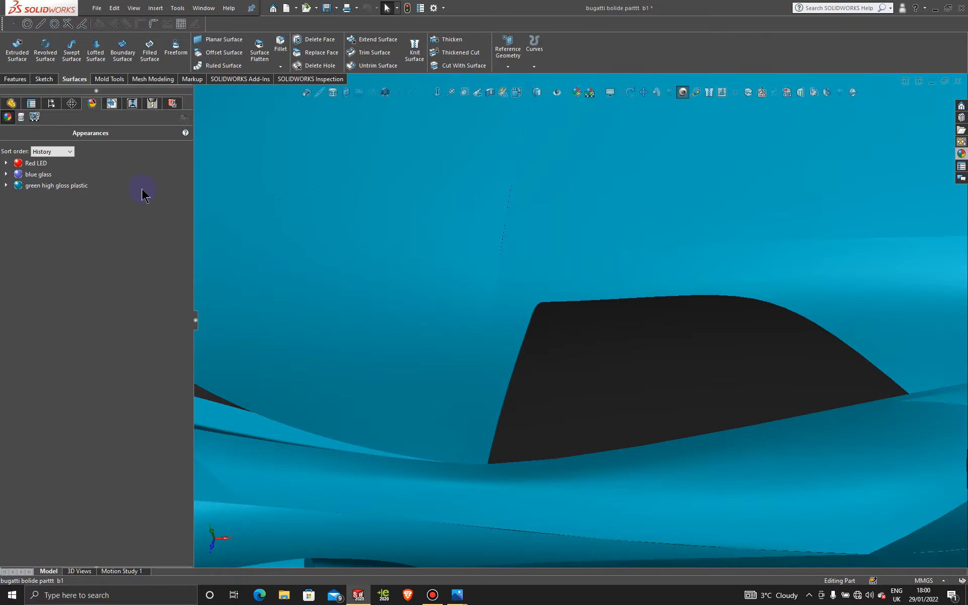
# Start a 3D sketch and draw a two-point spline from the side window opening's rounded upper front corner to its lower front corner.
pyautogui.click(44, 81)
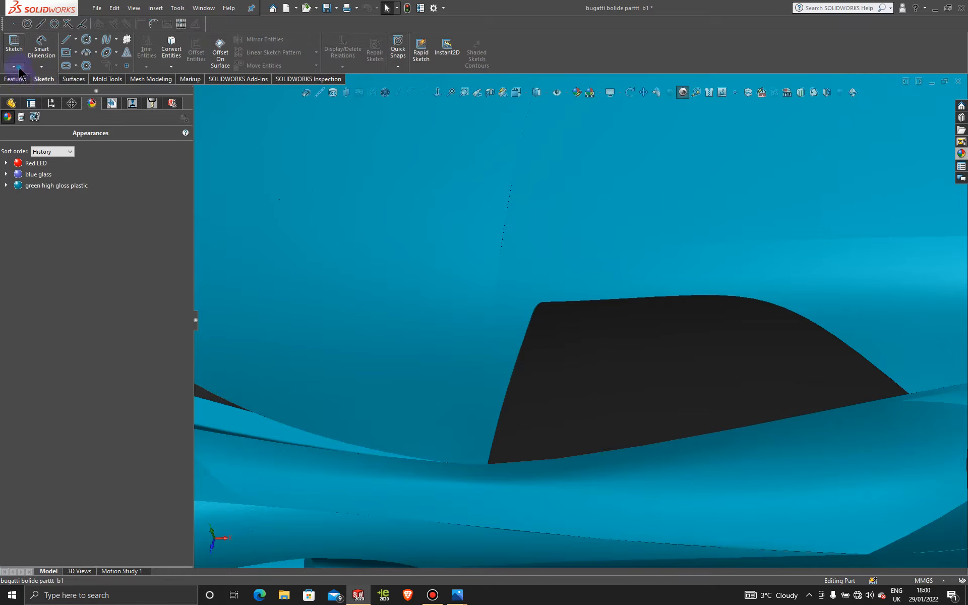
pyautogui.click(19, 67)
pyautogui.click(37, 93)
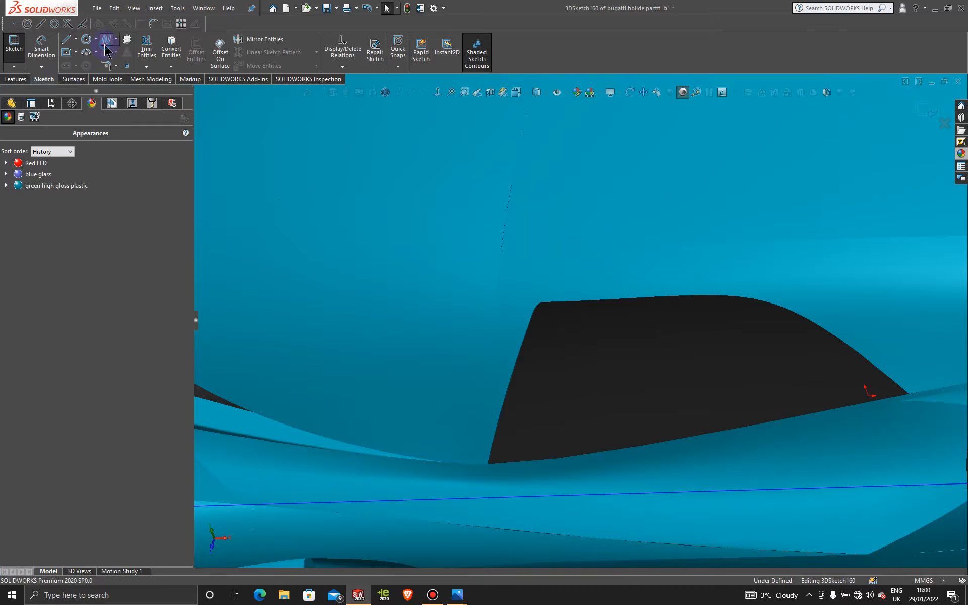
pyautogui.scroll(-5, 559, 334)
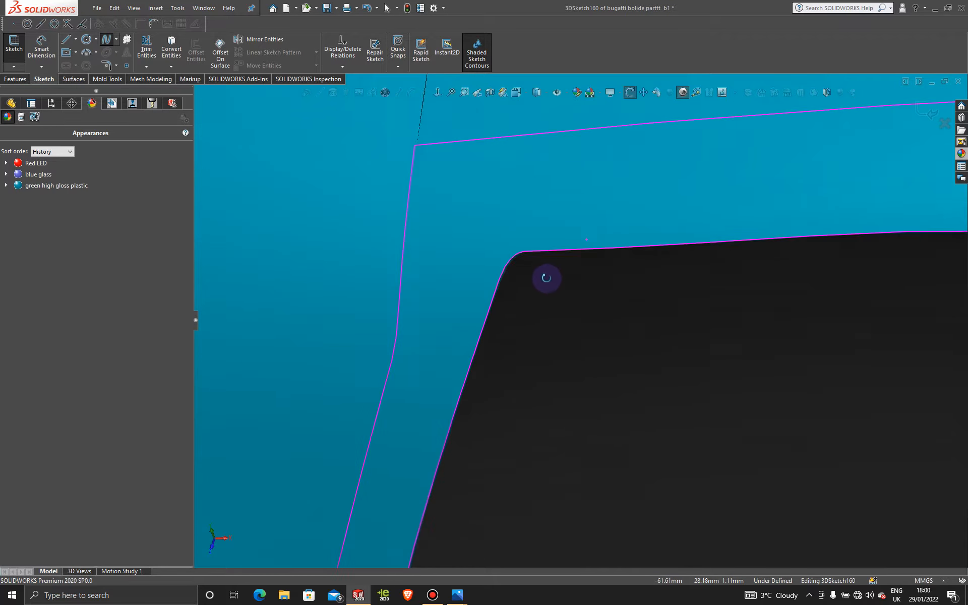
pyautogui.moveTo(547, 278); pyautogui.dragTo(557, 237, button='middle')
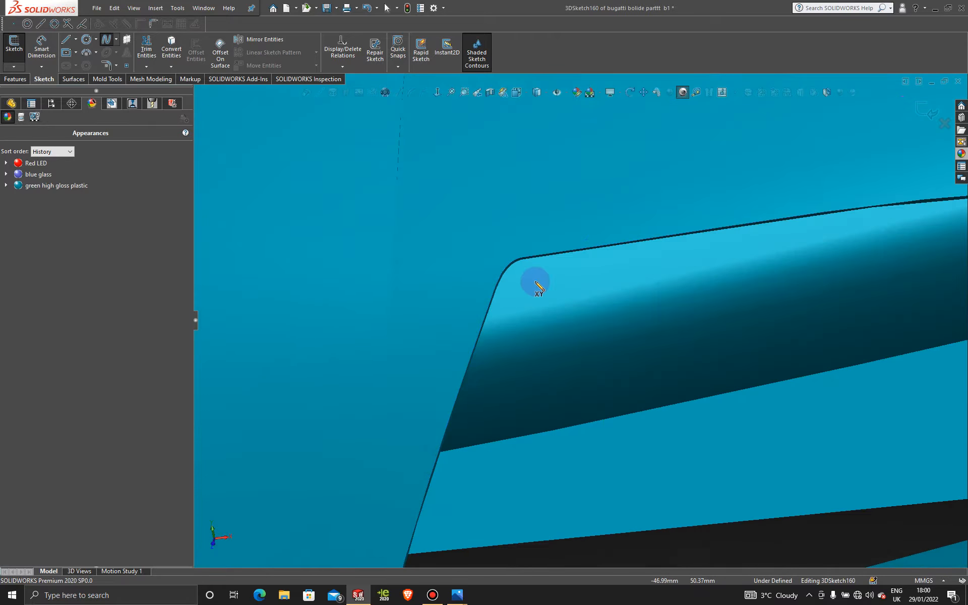
pyautogui.scroll(-4, 535, 282)
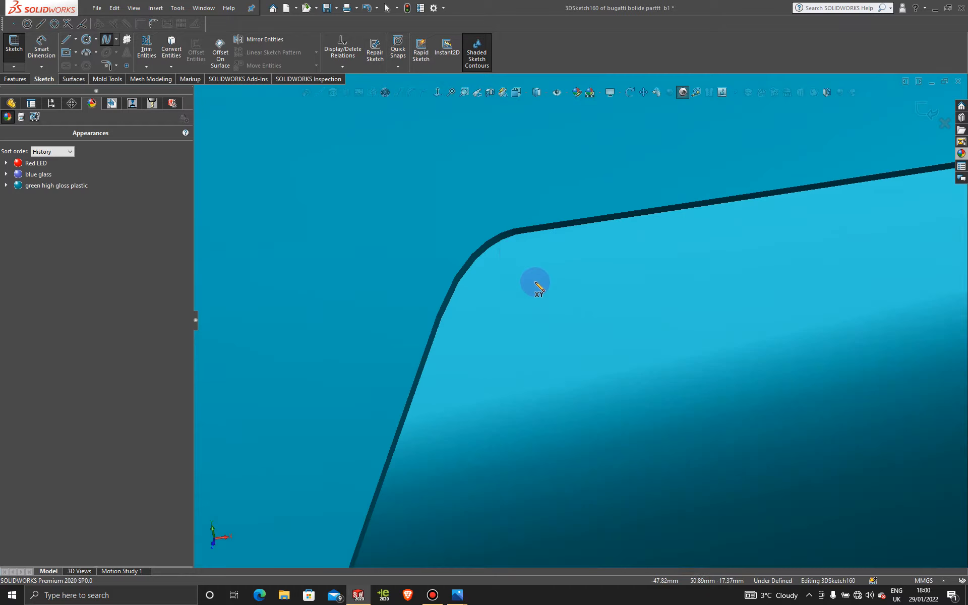
pyautogui.click(521, 233)
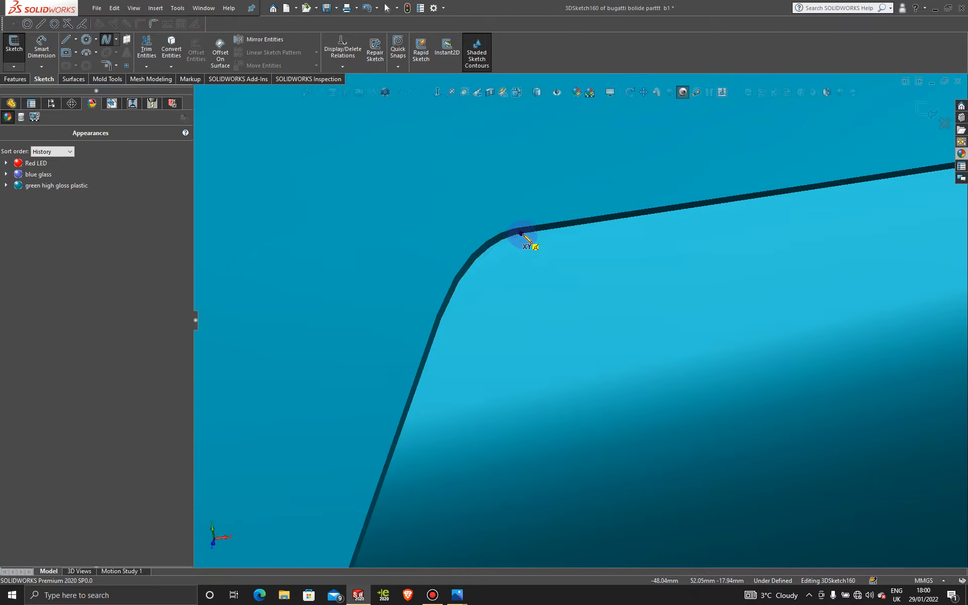
pyautogui.click(545, 292)
pyautogui.scroll(5, 547, 293)
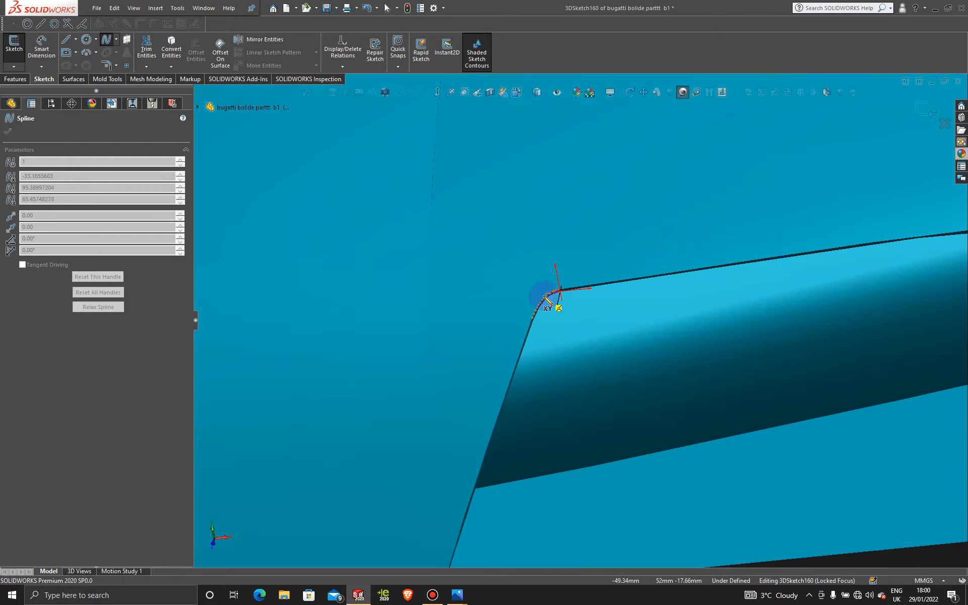
pyautogui.scroll(1, 571, 358)
pyautogui.moveTo(566, 399); pyautogui.dragTo(587, 432, button='middle')
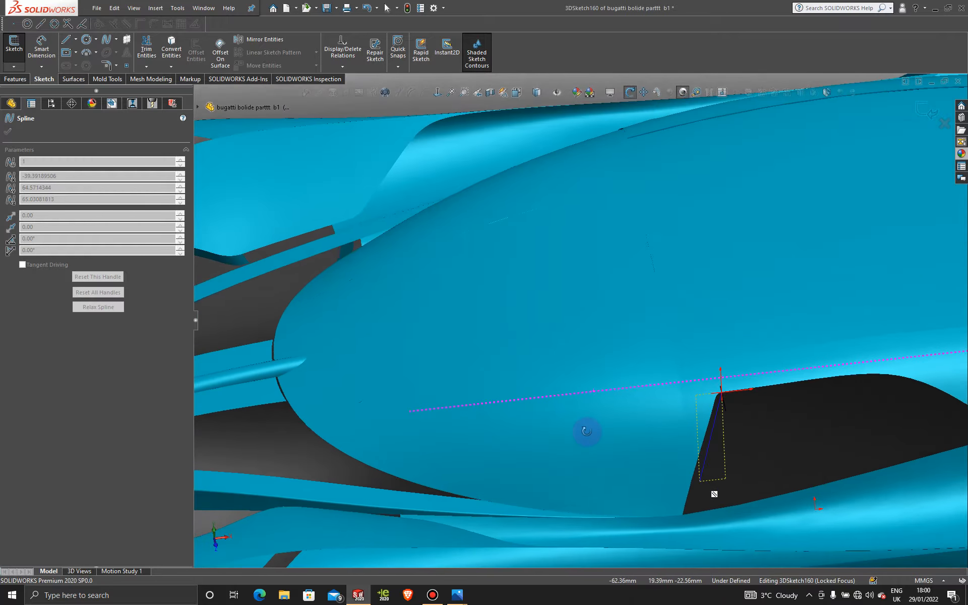
pyautogui.scroll(-4, 750, 485)
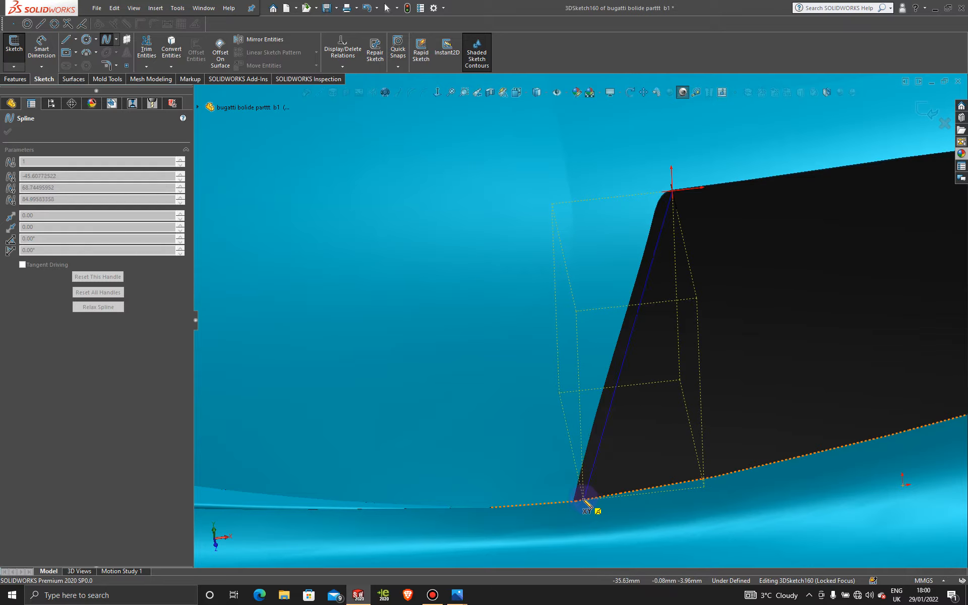
pyautogui.click(584, 501)
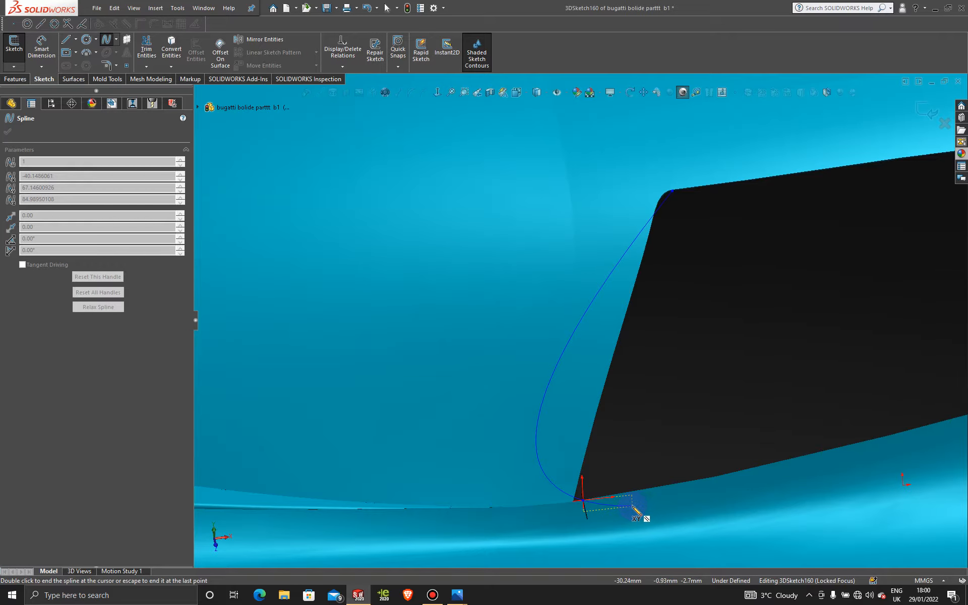
pyautogui.press('Escape')
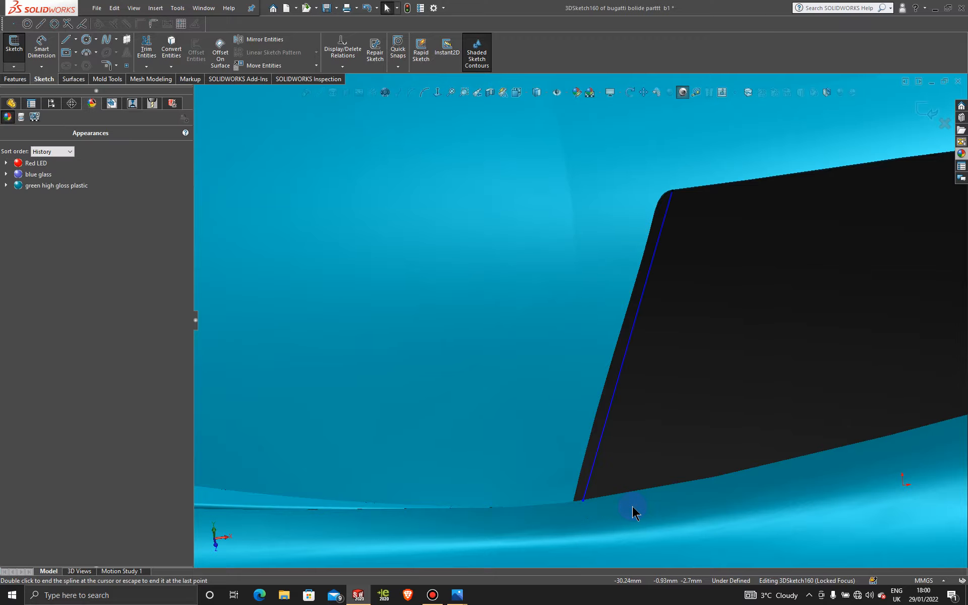
# Move the spline's lower endpoint slightly, to about X -45.19, Y 68.80, Z 85.04 mm.
pyautogui.scroll(5, 601, 337)
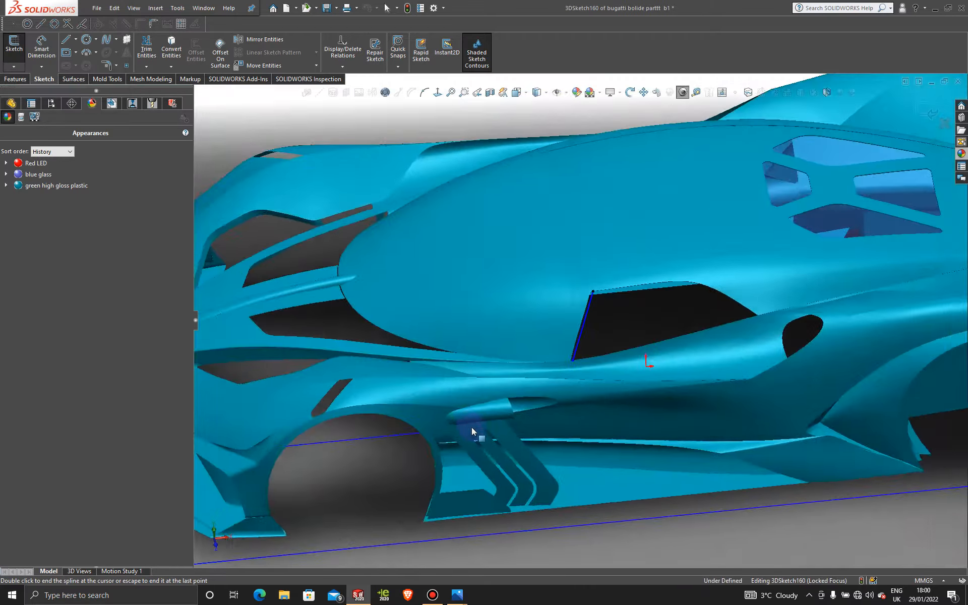
pyautogui.scroll(5, 478, 314)
pyautogui.scroll(-10, 555, 340)
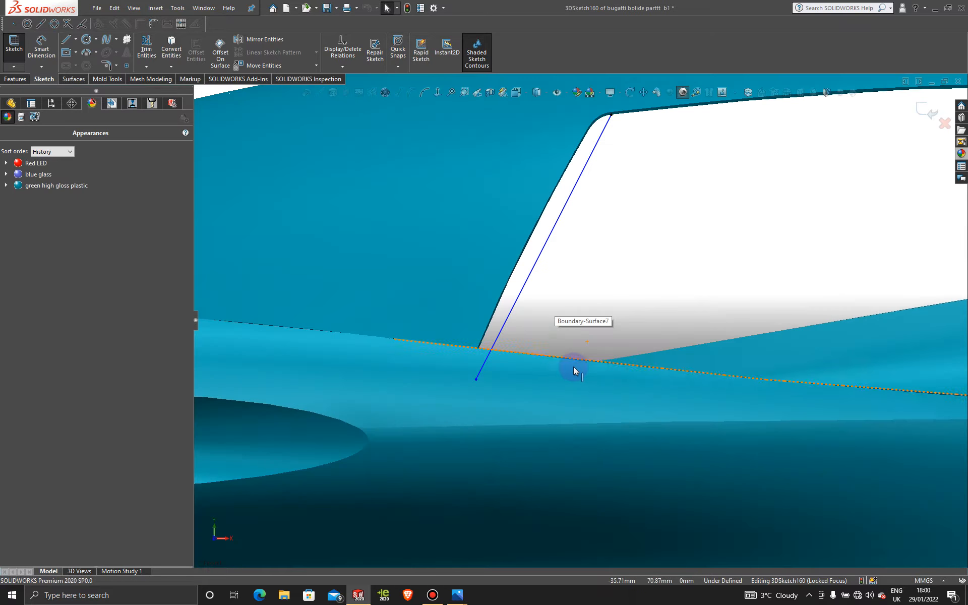
pyautogui.click(573, 367)
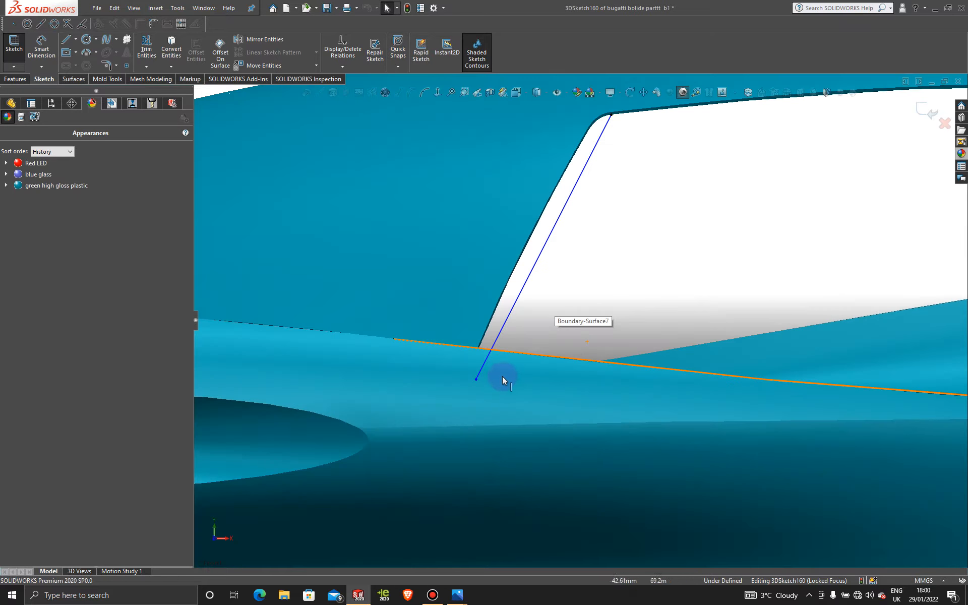
pyautogui.click(477, 380)
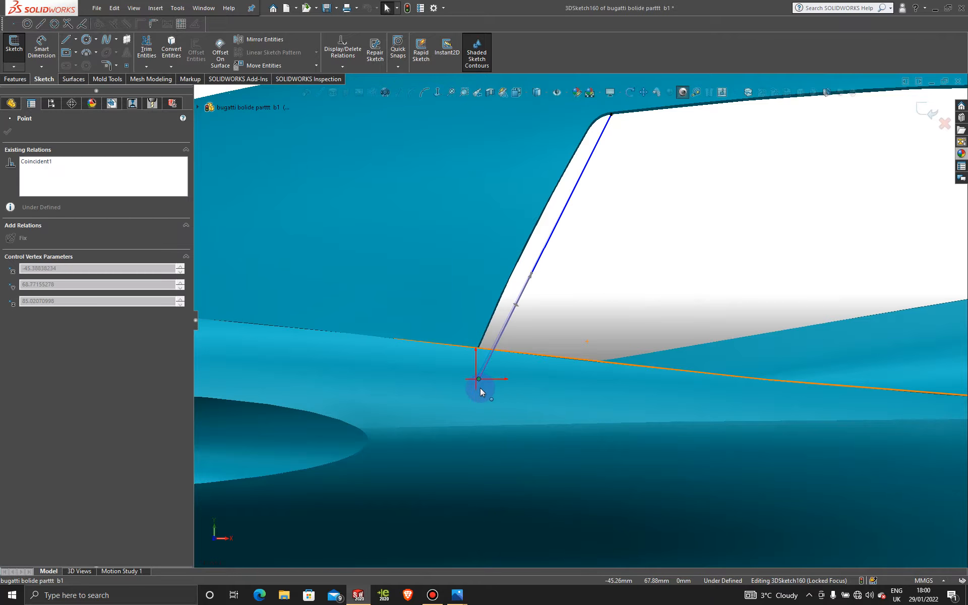
pyautogui.moveTo(481, 391); pyautogui.dragTo(482, 387)
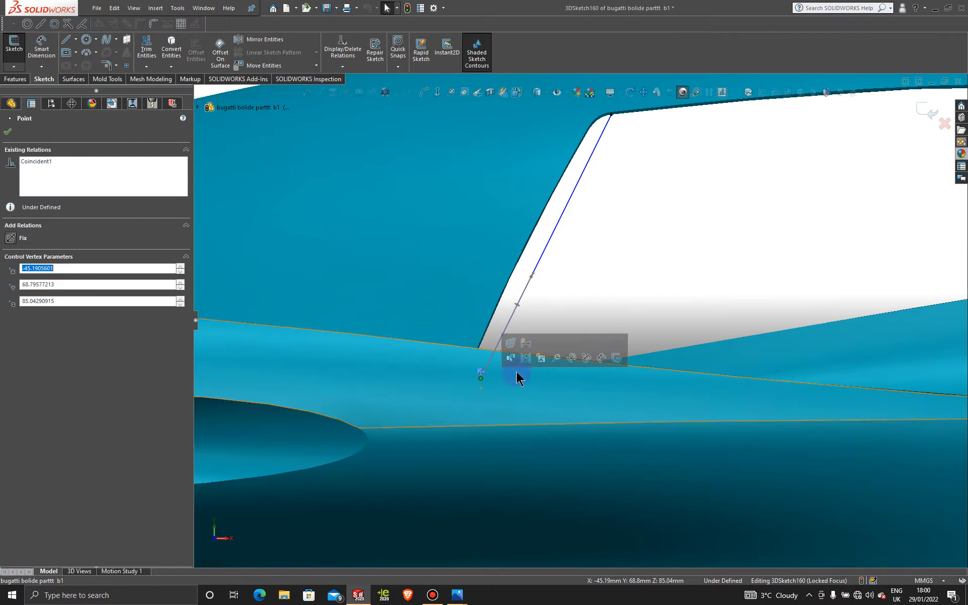
# Section the car body with the Right Plane at an offset of -24 mm.
pyautogui.scroll(5, 605, 262)
pyautogui.moveTo(580, 304); pyautogui.dragTo(566, 272, button='middle')
pyautogui.scroll(4, 611, 253)
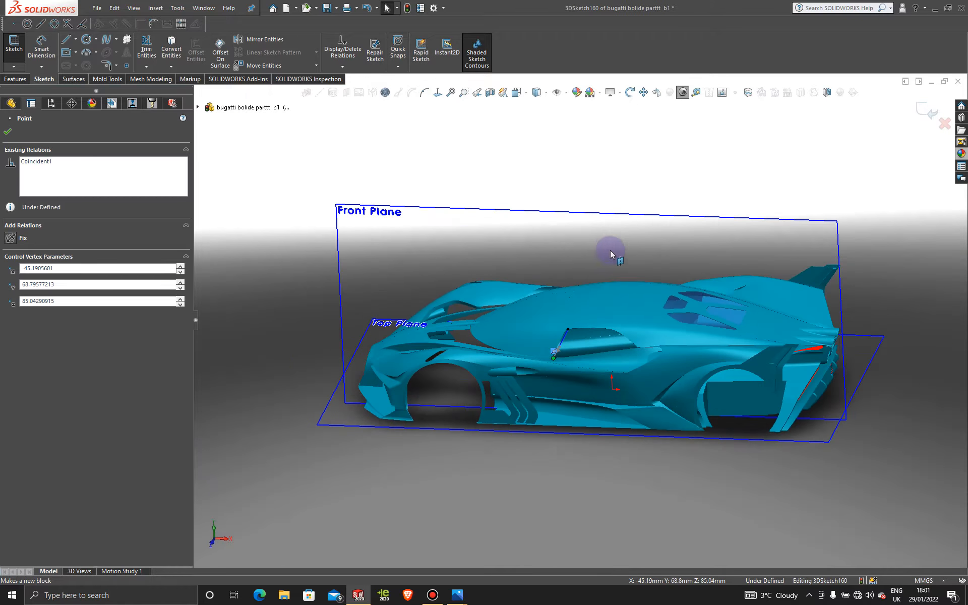
pyautogui.scroll(-3, 613, 251)
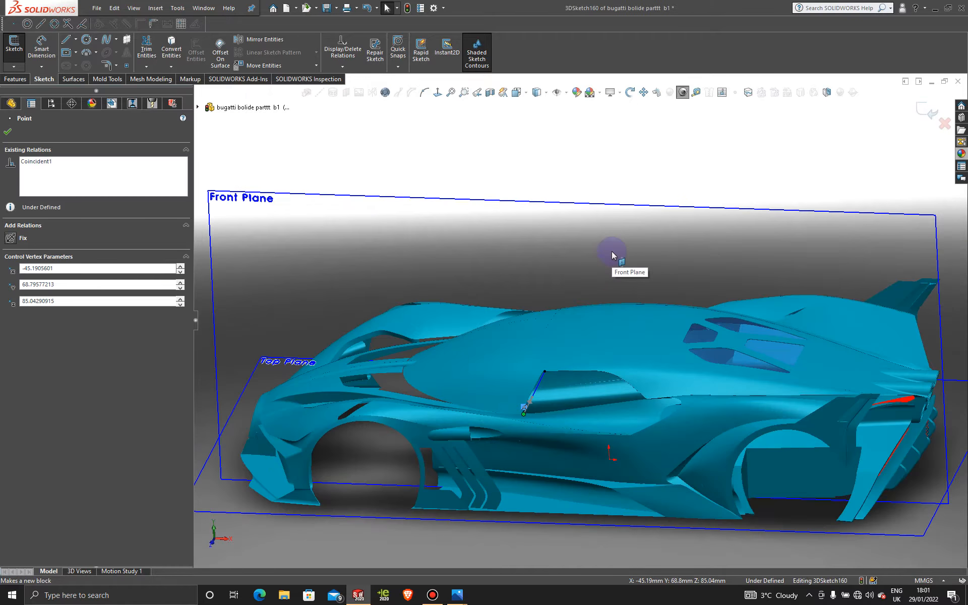
pyautogui.click(489, 96)
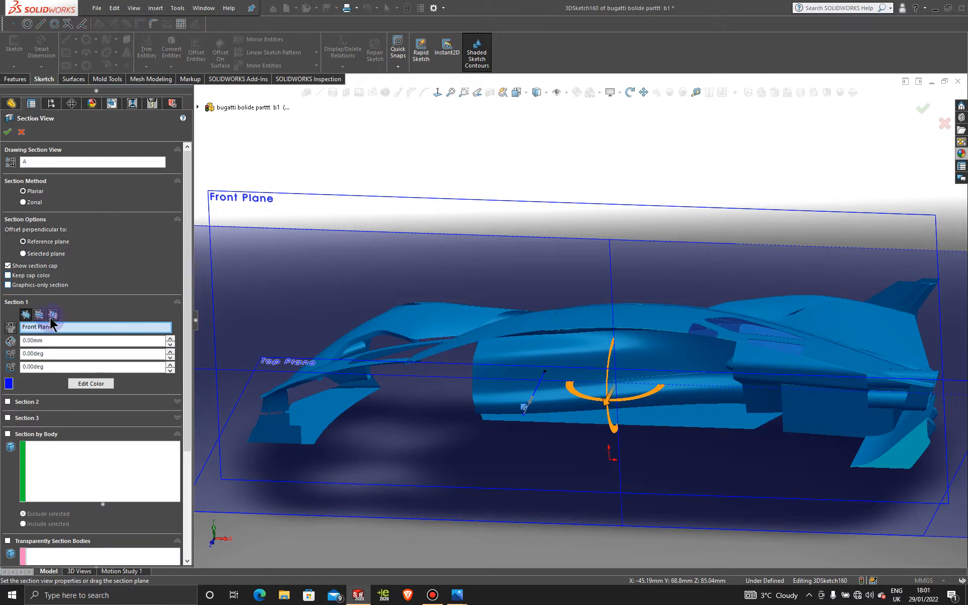
pyautogui.click(52, 315)
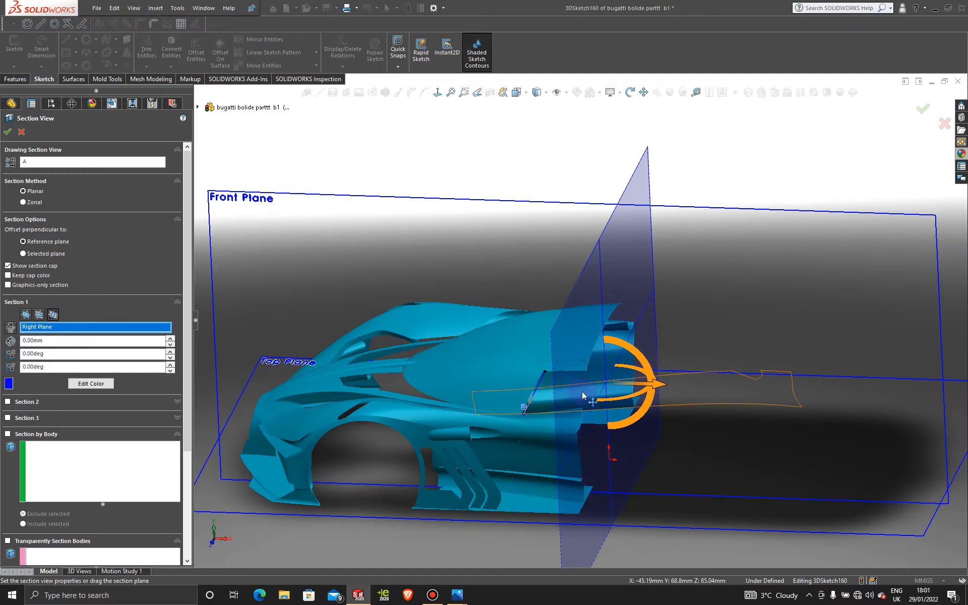
pyautogui.moveTo(649, 388); pyautogui.dragTo(628, 390)
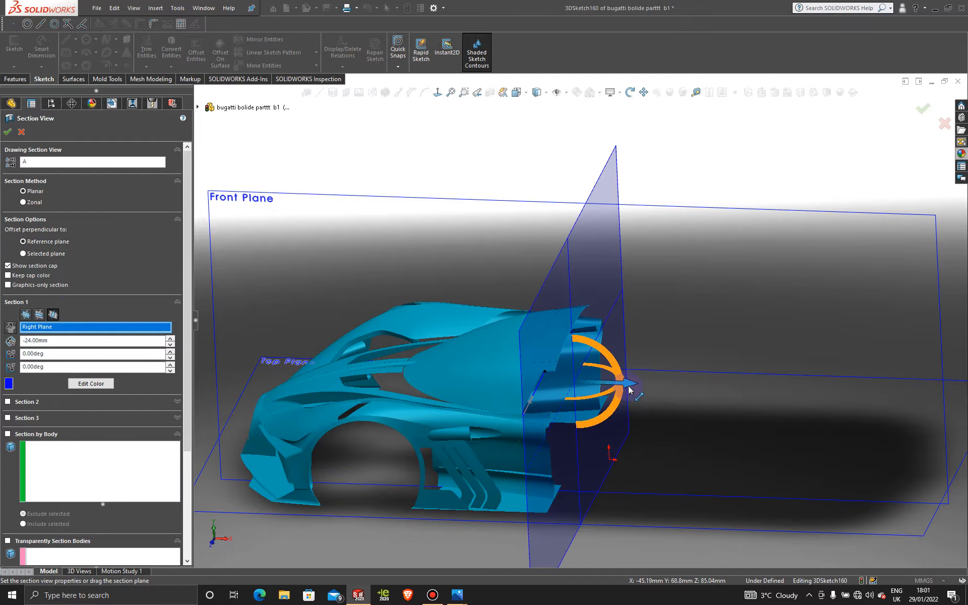
pyautogui.click(7, 132)
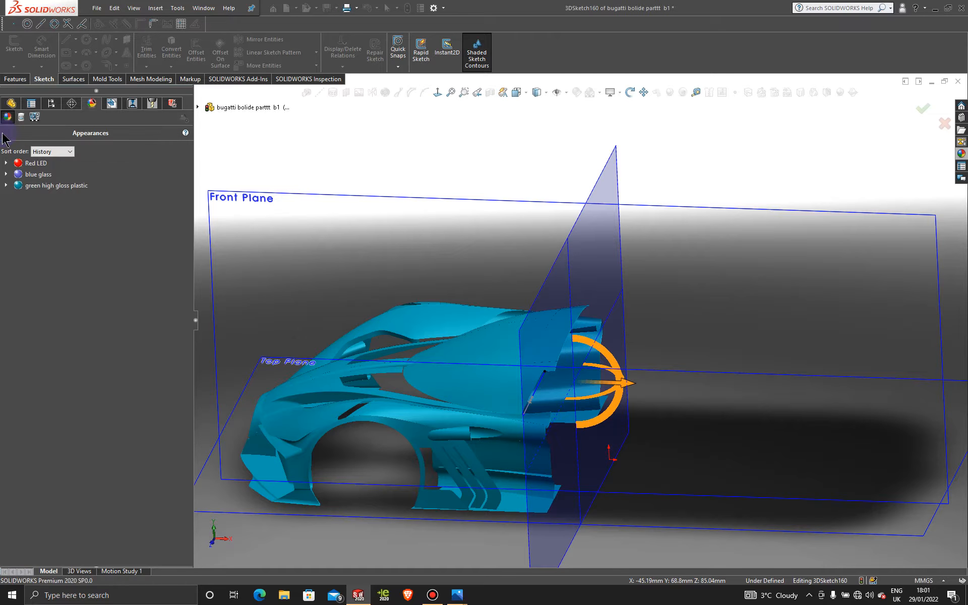
# In the Right view, bend the spline toward the window's body edge by pulling the lower endpoint's tangent handle to about 37.75 magnitude.
pyautogui.moveTo(620, 186); pyautogui.dragTo(517, 292, button='middle')
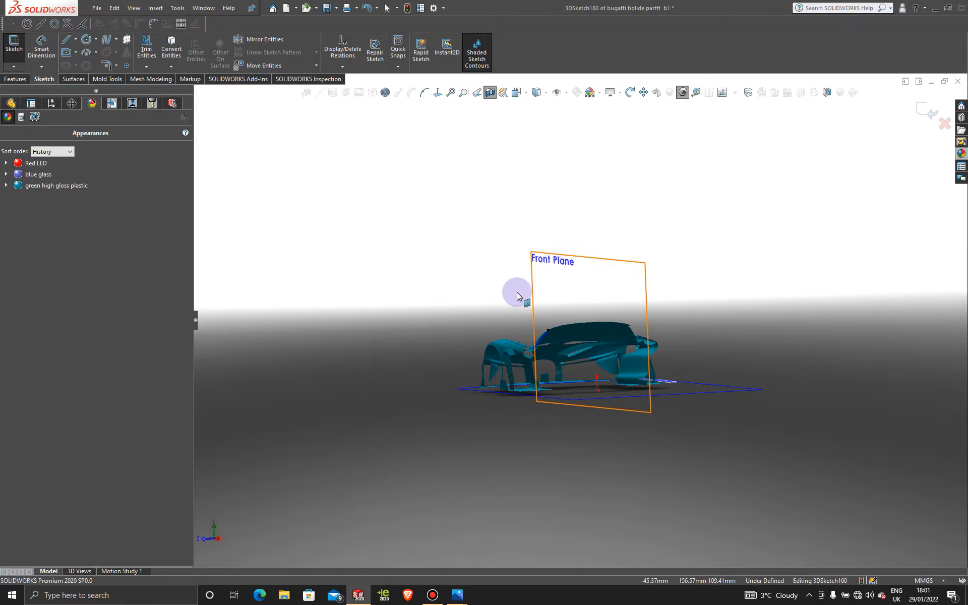
pyautogui.press('space')
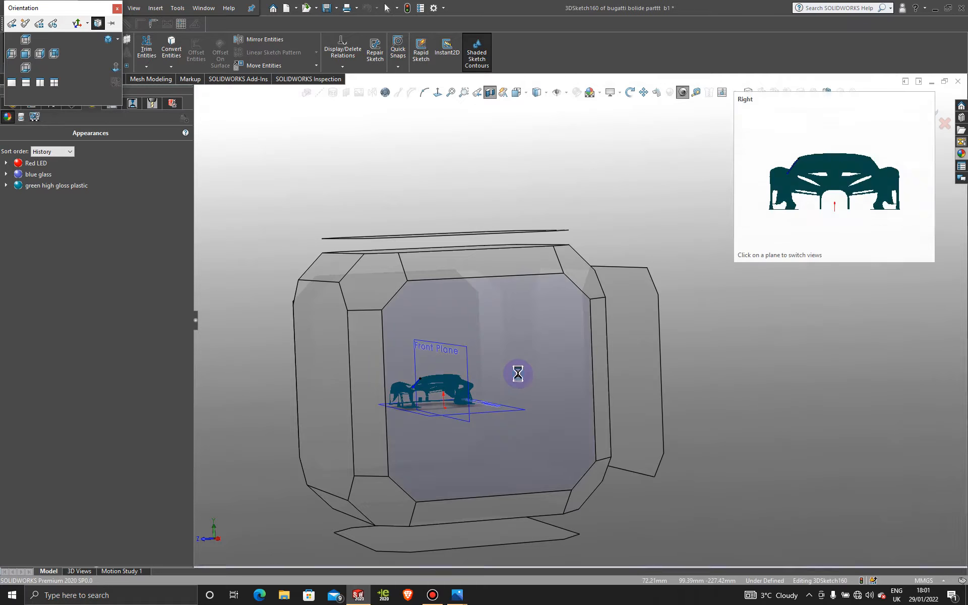
pyautogui.click(519, 372)
pyautogui.scroll(-6, 424, 343)
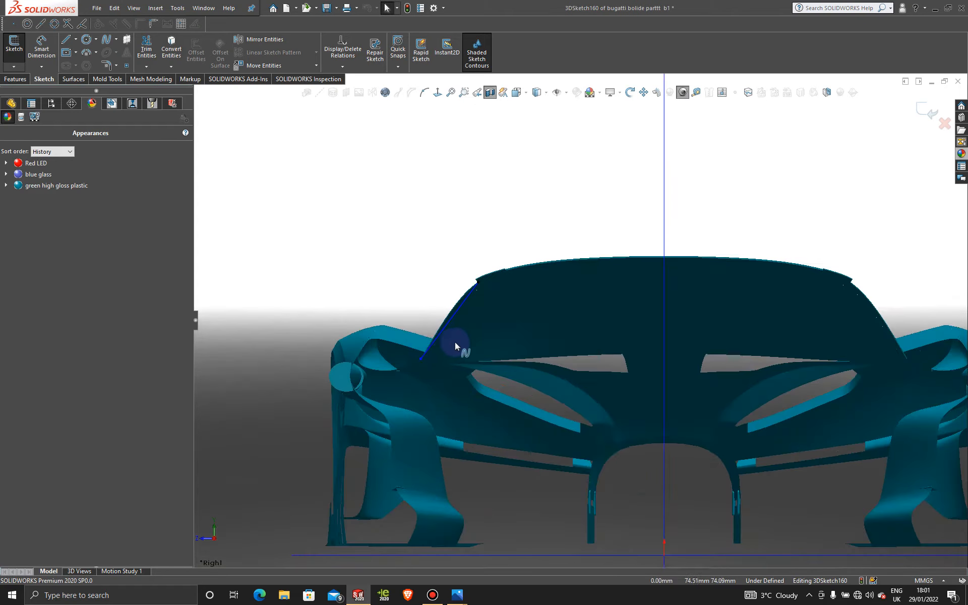
pyautogui.scroll(-3, 612, 169)
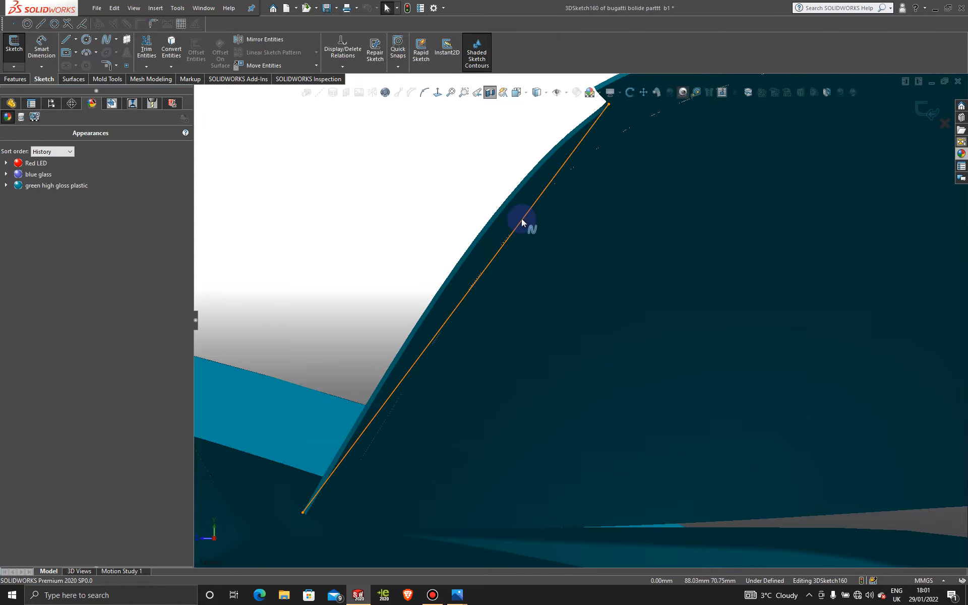
pyautogui.scroll(-4, 542, 175)
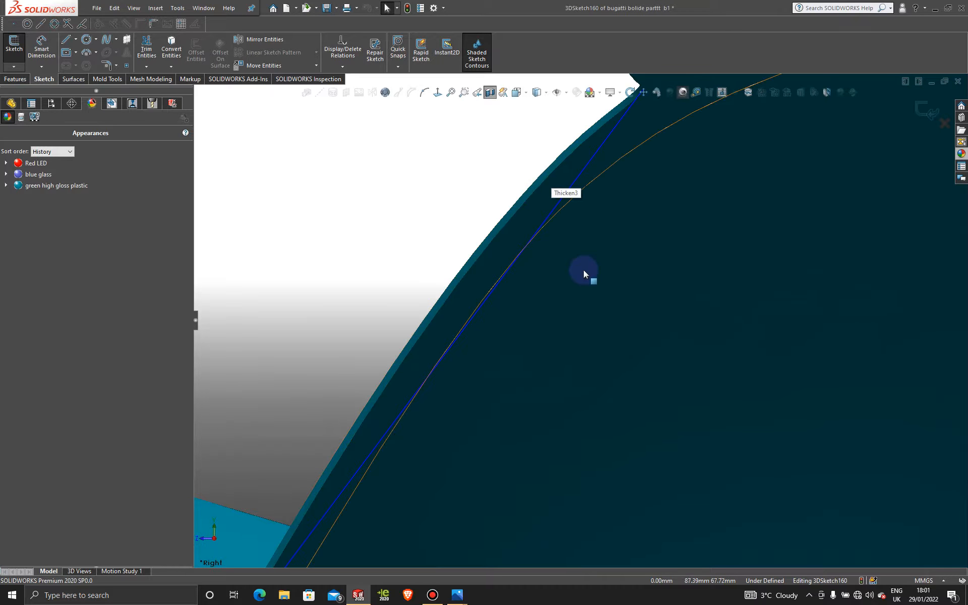
pyautogui.scroll(2, 497, 343)
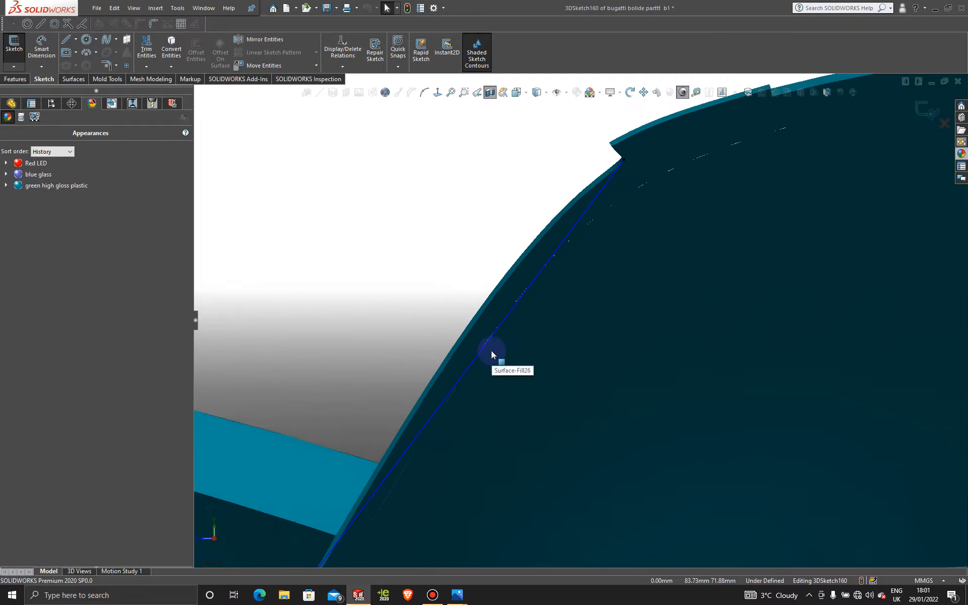
pyautogui.click(446, 400)
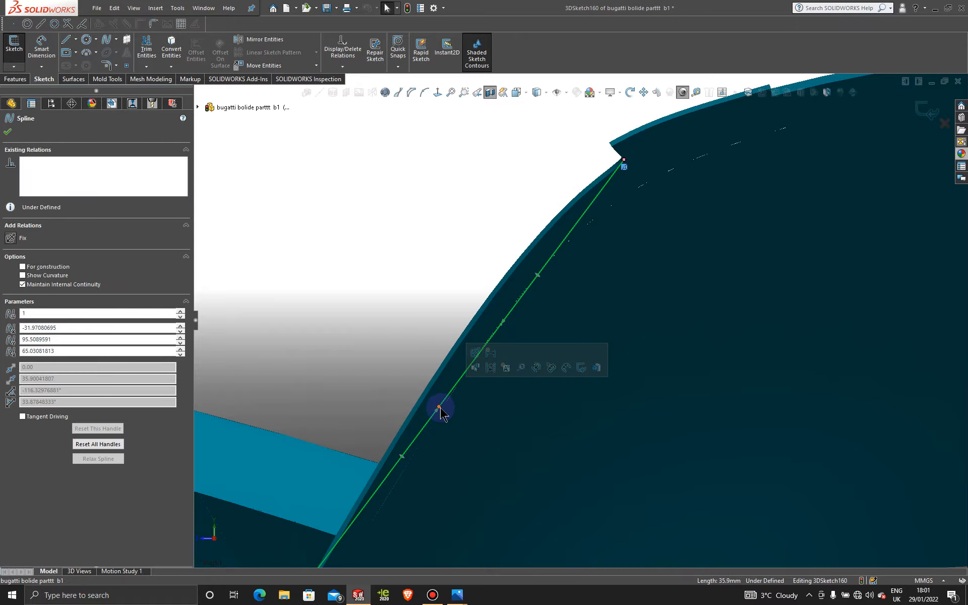
pyautogui.moveTo(438, 408); pyautogui.dragTo(425, 385)
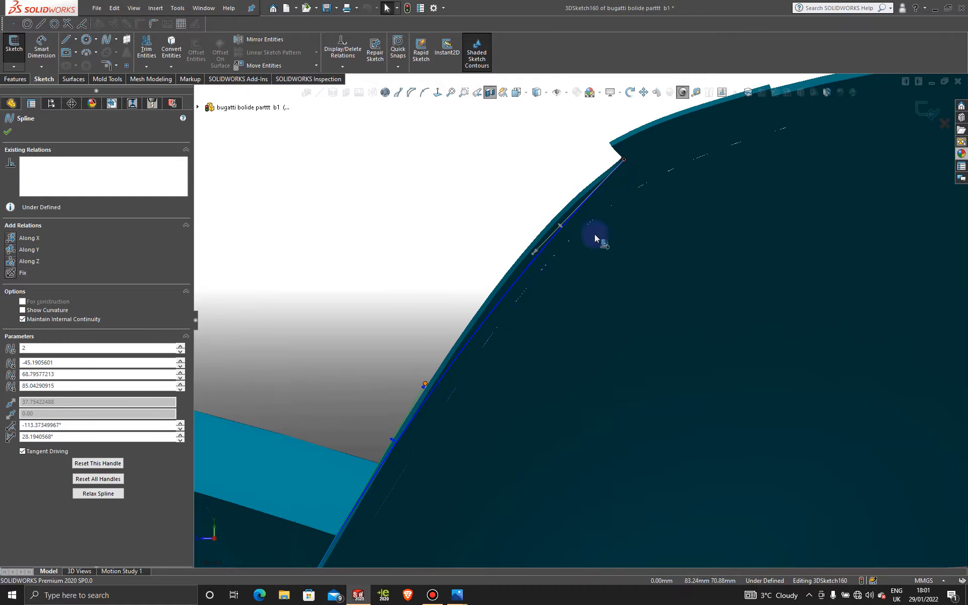
# Pull the upper endpoint's tangent handle outward to about 33.02 magnitude so the spline bows along the body edge.
pyautogui.scroll(-1, 577, 207)
pyautogui.moveTo(530, 271); pyautogui.dragTo(515, 243)
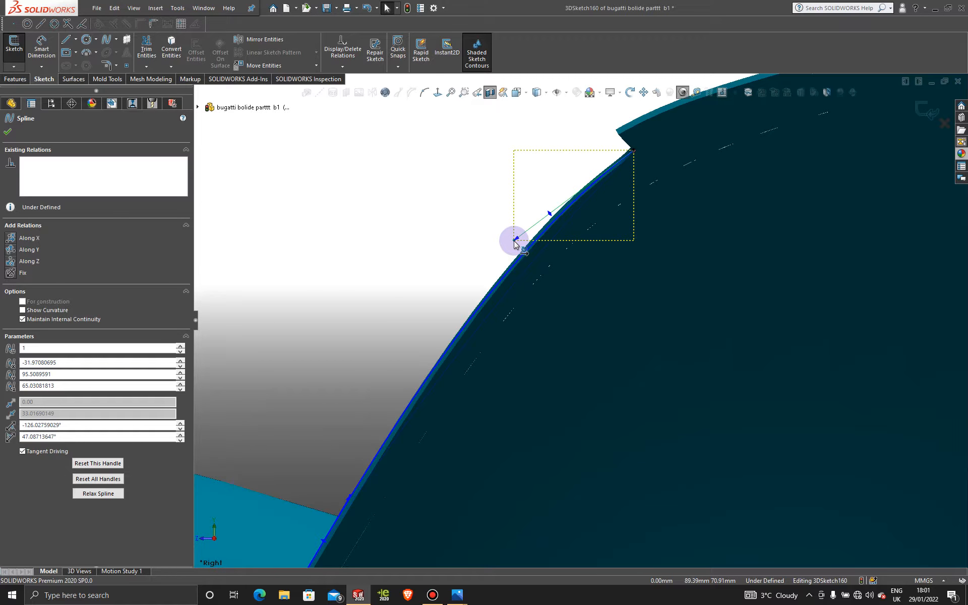
pyautogui.scroll(1, 408, 462)
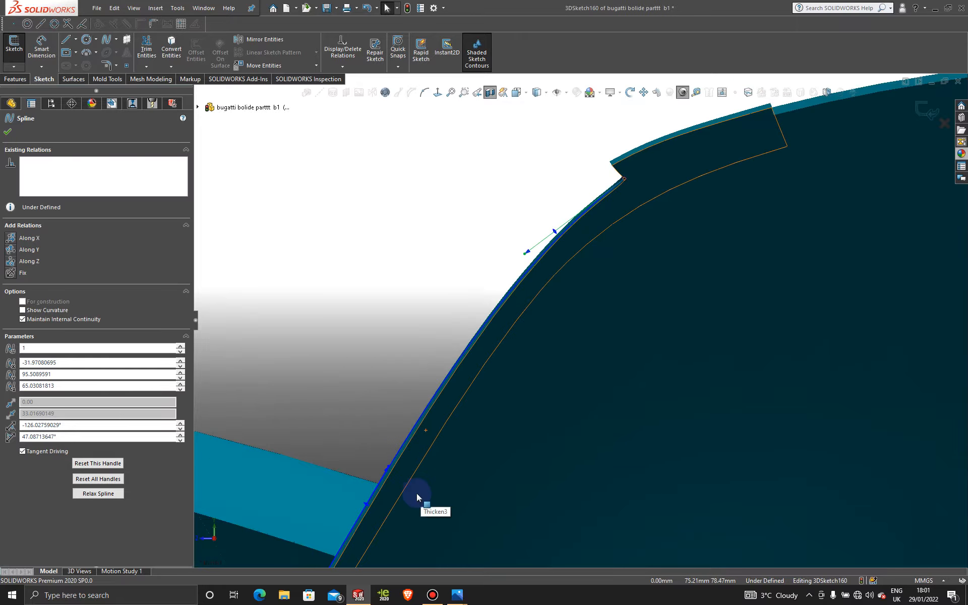
# Fine-tune the spline's tangent handles, to about 37.80 magnitude at the lower endpoint and about 31.58 at the upper one.
pyautogui.scroll(-1, 416, 495)
pyautogui.click(391, 453)
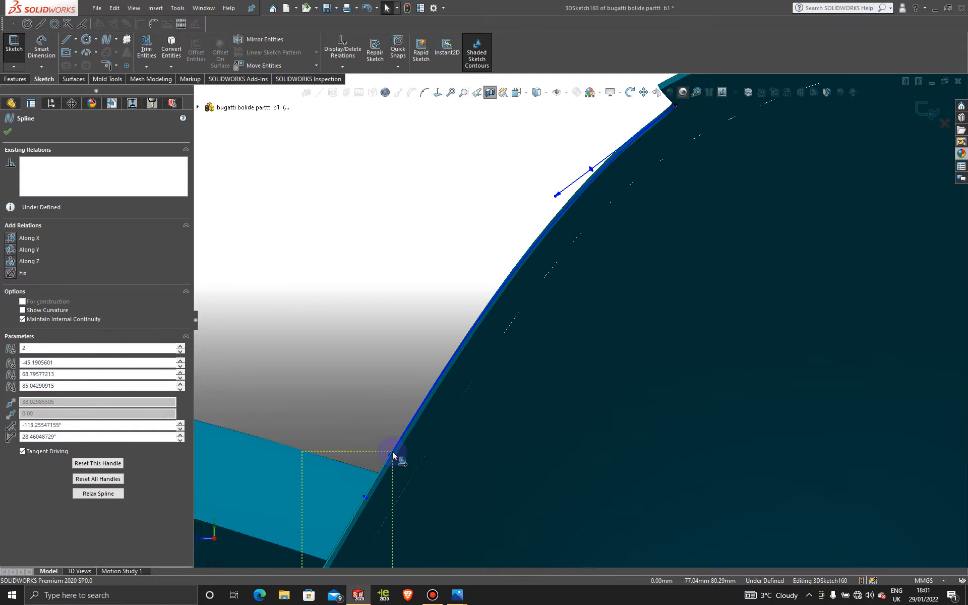
pyautogui.moveTo(390, 450); pyautogui.dragTo(385, 453)
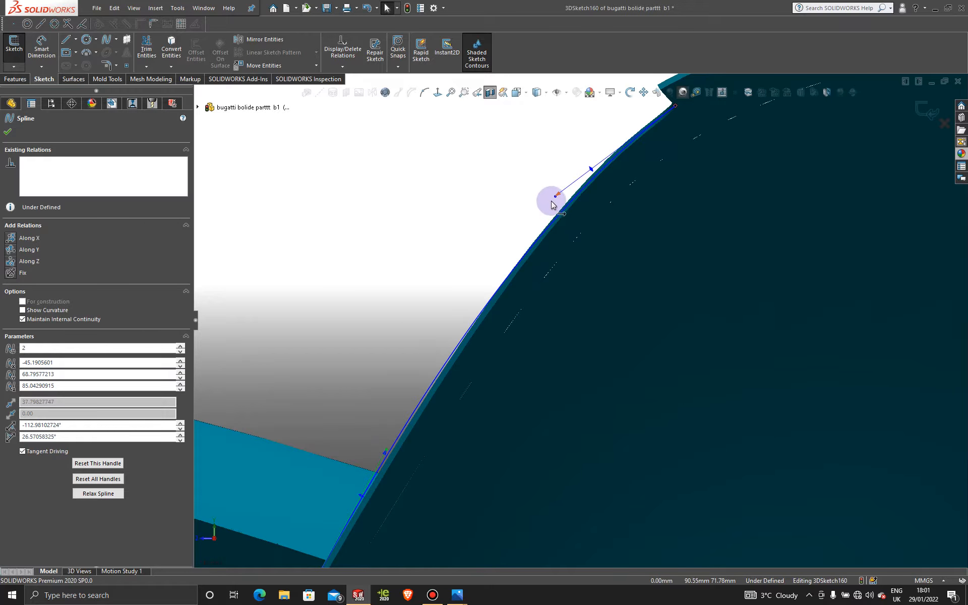
pyautogui.moveTo(556, 198); pyautogui.dragTo(561, 192)
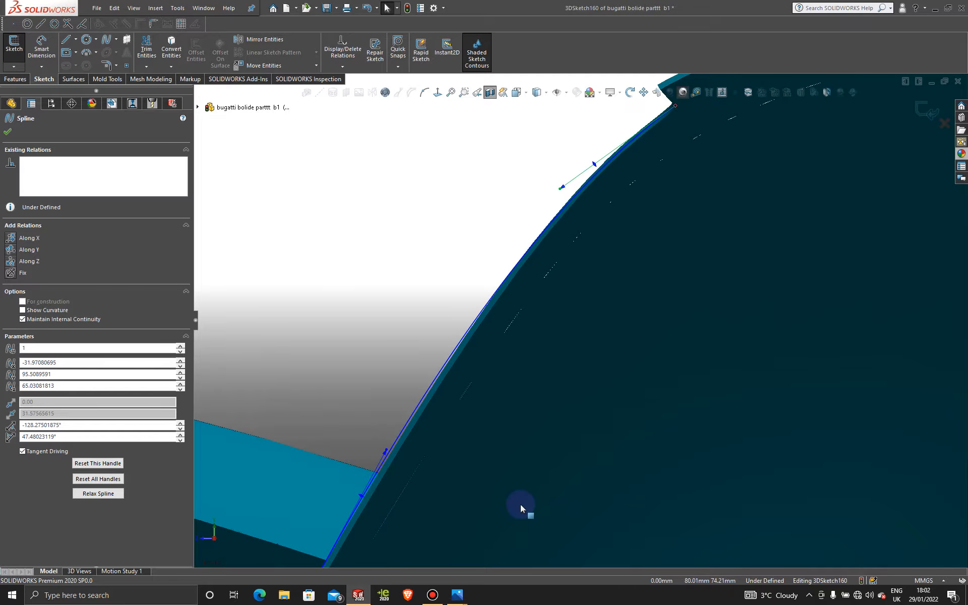
# Insert a spline point at about the middle of the spline along the window's front edge.
pyautogui.moveTo(521, 504); pyautogui.dragTo(519, 470, button='middle')
pyautogui.moveTo(483, 408); pyautogui.dragTo(490, 308, button='middle')
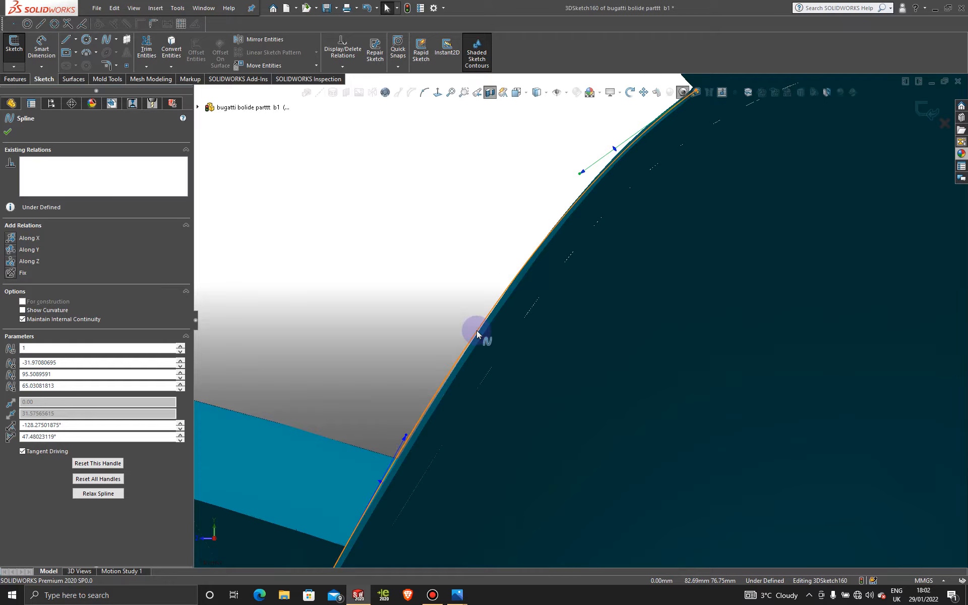
pyautogui.click(425, 96)
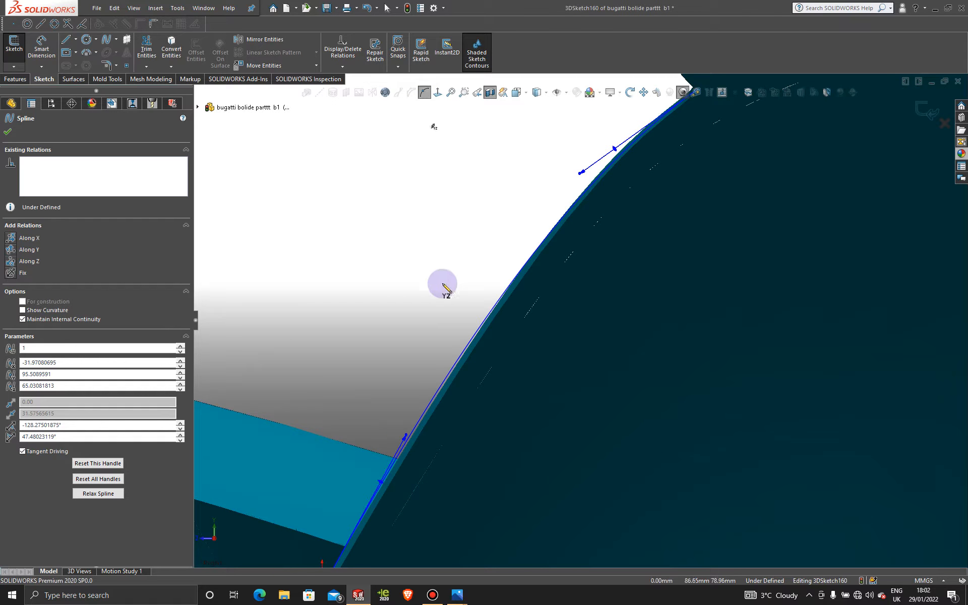
pyautogui.click(479, 329)
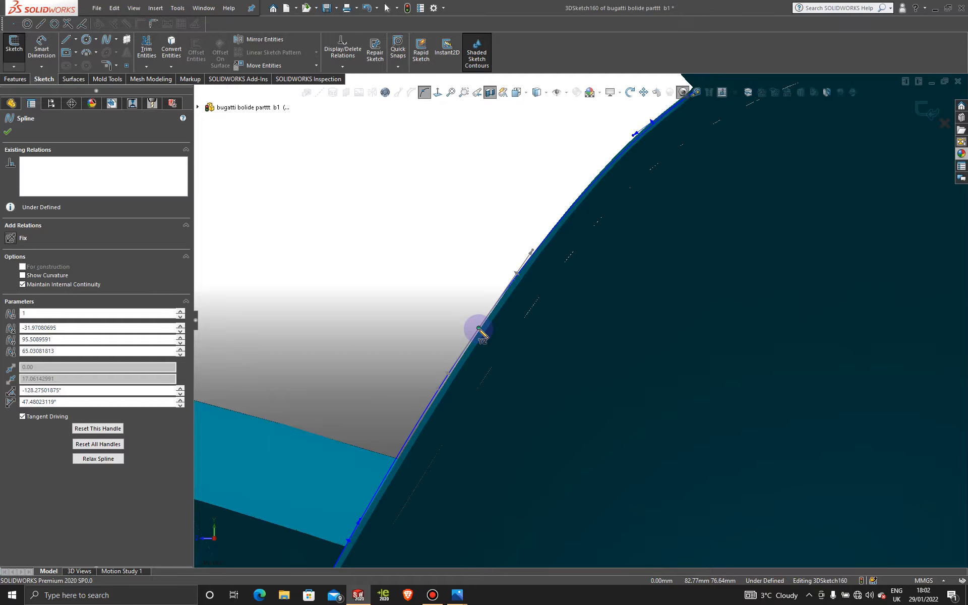
pyautogui.press('Escape')
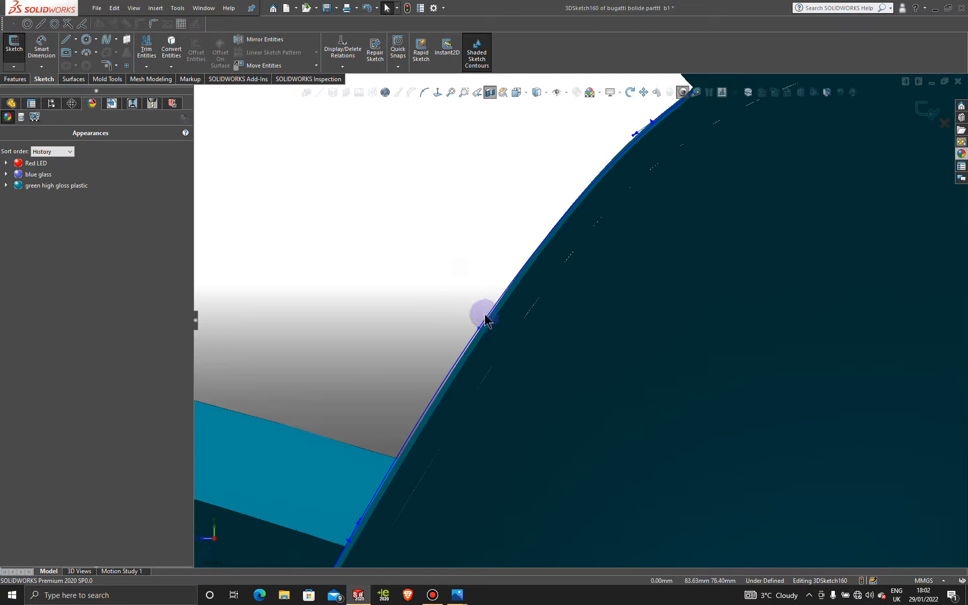
# Show the spline's control polygon and move its middle control point to about X -38.76, Y 83.98, Z 76.11.
pyautogui.click(487, 319)
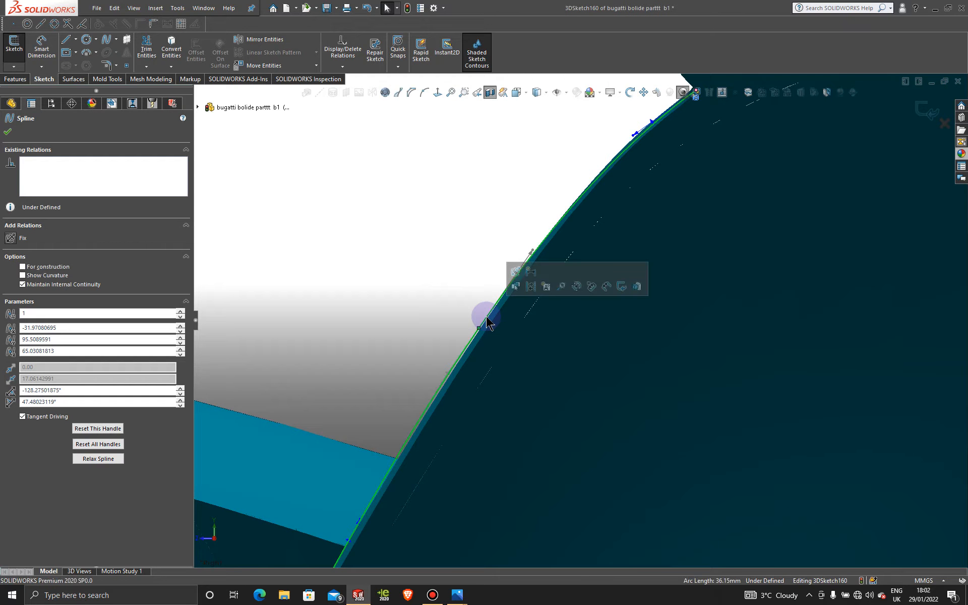
pyautogui.click(415, 93)
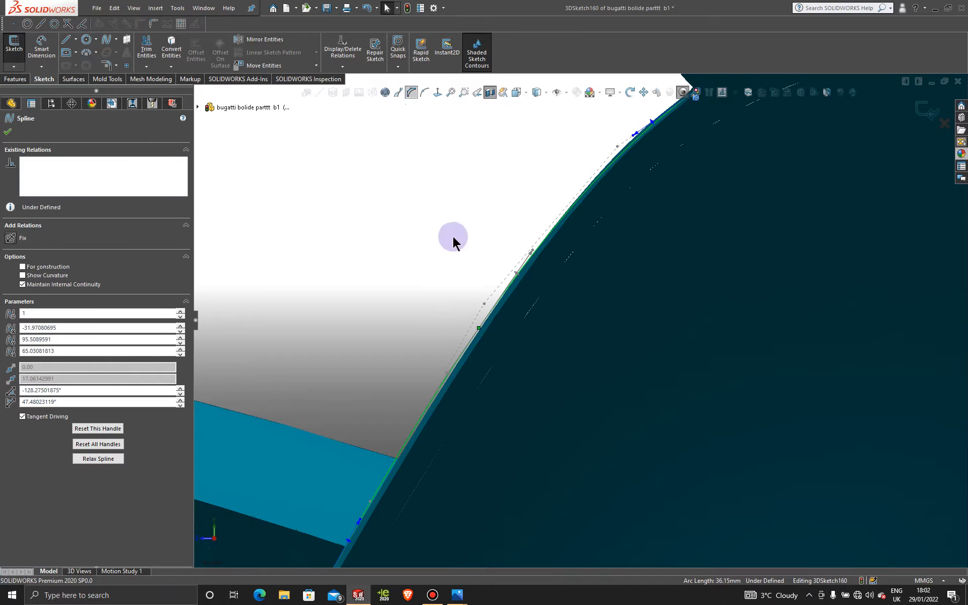
pyautogui.click(485, 305)
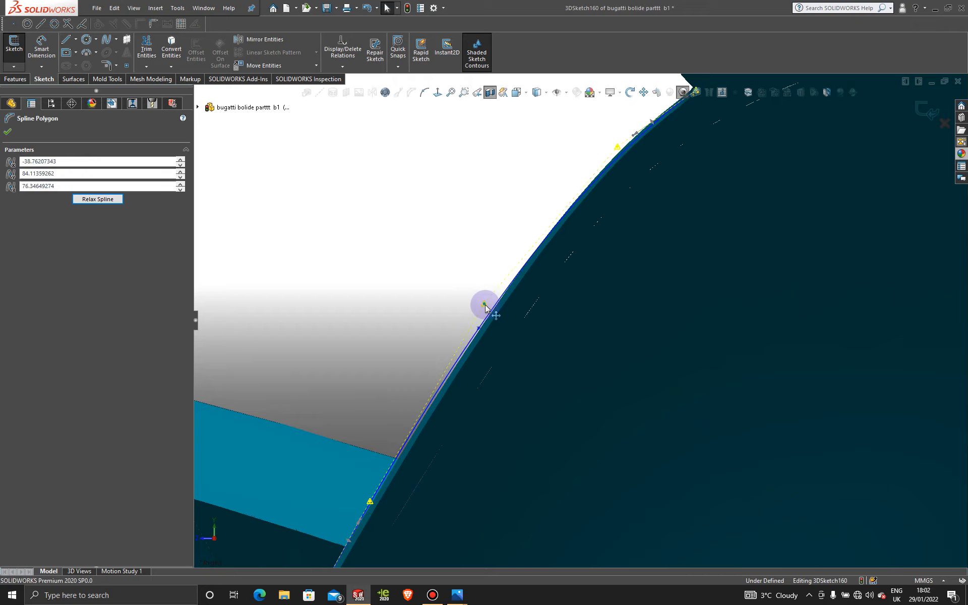
pyautogui.moveTo(485, 305); pyautogui.dragTo(488, 308)
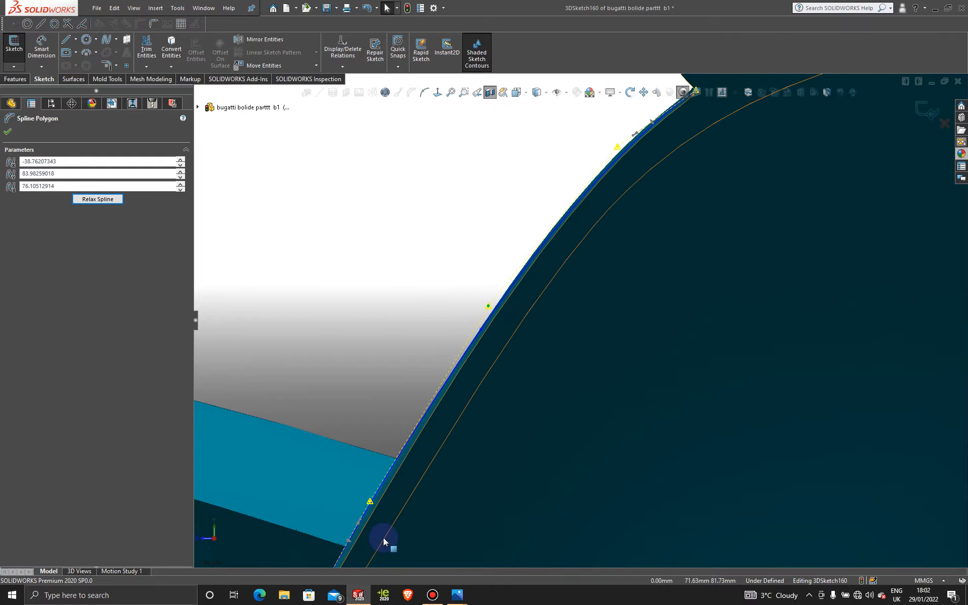
# Move the control point near the spline's lower end to about X -43.17, Y 73.60, Z 82.34.
pyautogui.scroll(-4, 384, 535)
pyautogui.scroll(2, 384, 528)
pyautogui.scroll(-1, 478, 419)
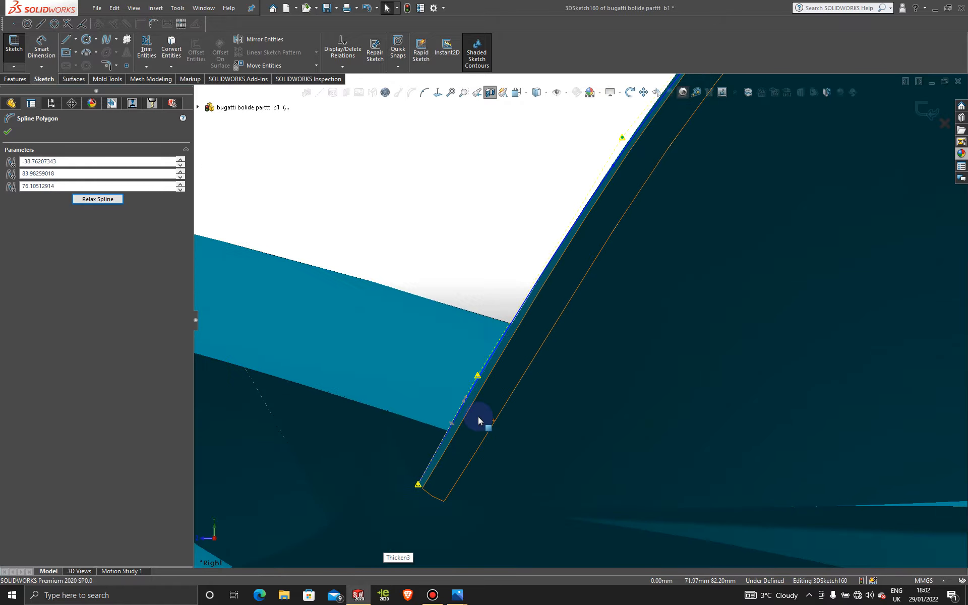
pyautogui.scroll(-1, 522, 390)
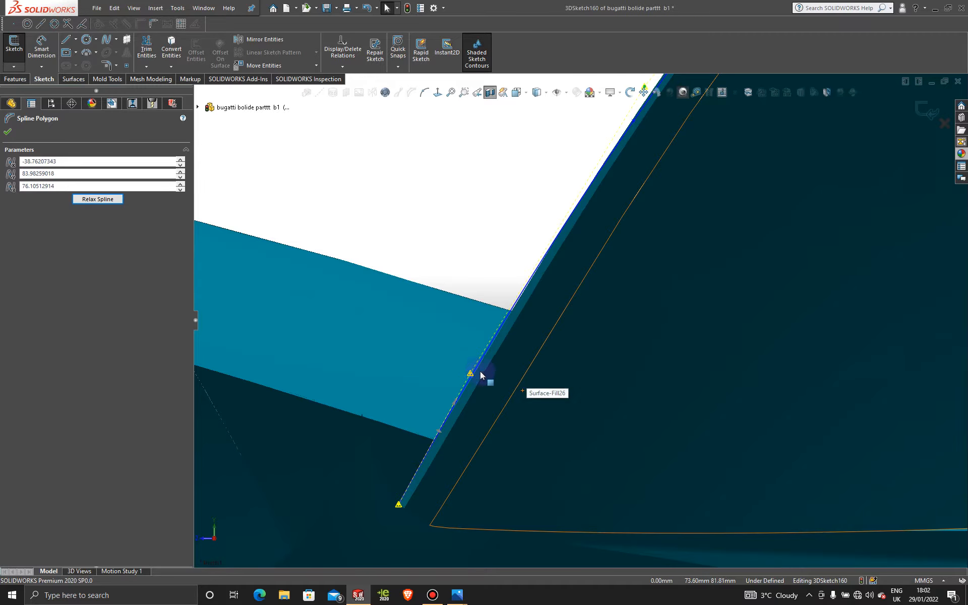
pyautogui.moveTo(472, 375); pyautogui.dragTo(474, 376)
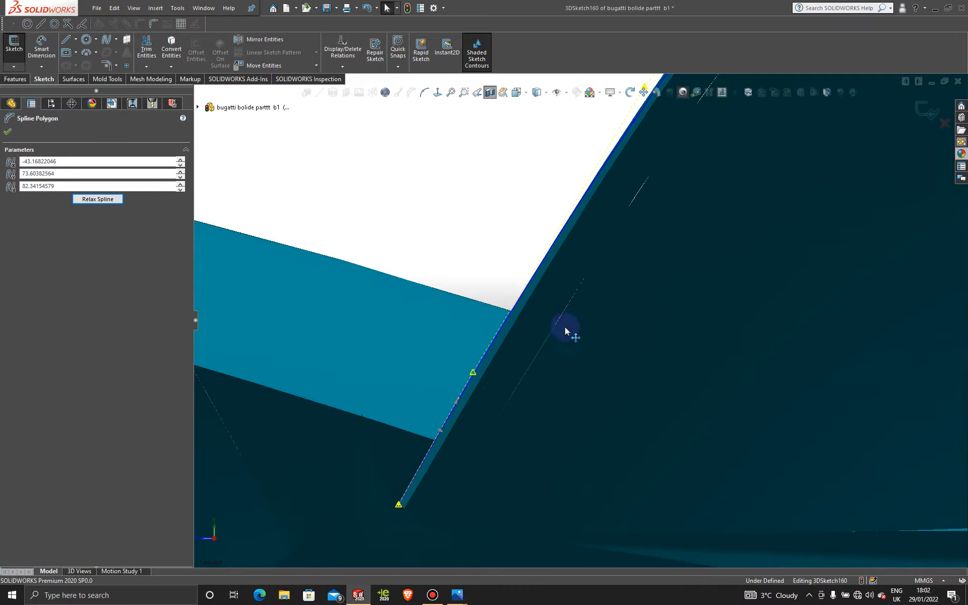
# Move the control point near the spline's upper end to about X -34.35, Y 92.44, Z 69.32.
pyautogui.scroll(3, 570, 315)
pyautogui.scroll(-3, 657, 207)
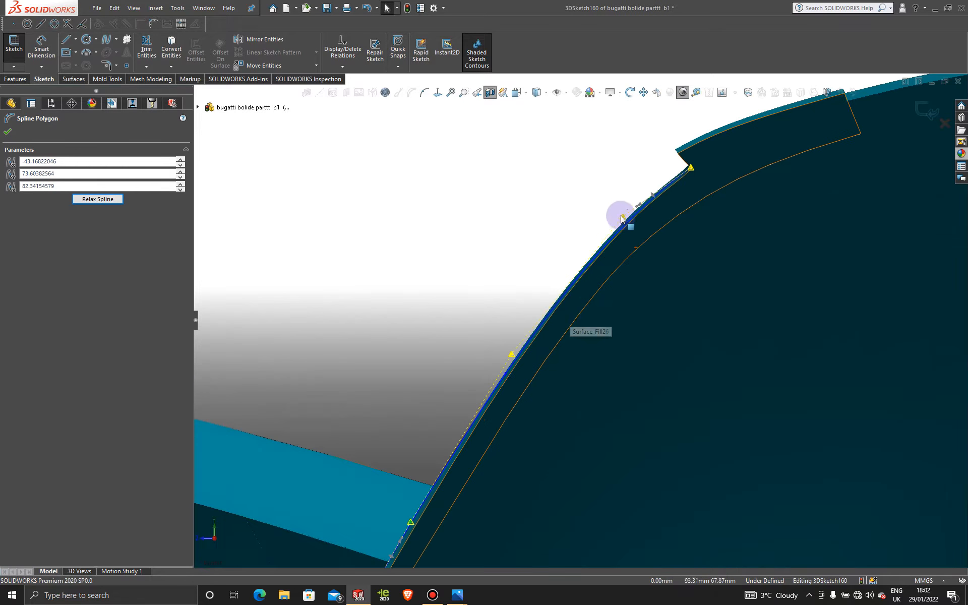
pyautogui.scroll(-1, 554, 383)
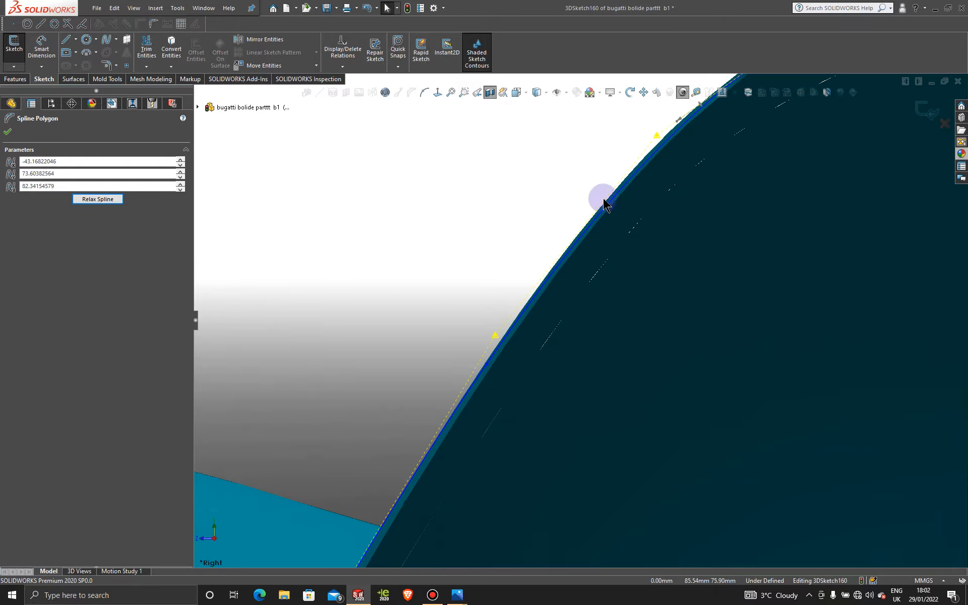
pyautogui.scroll(2, 634, 173)
pyautogui.scroll(-3, 637, 244)
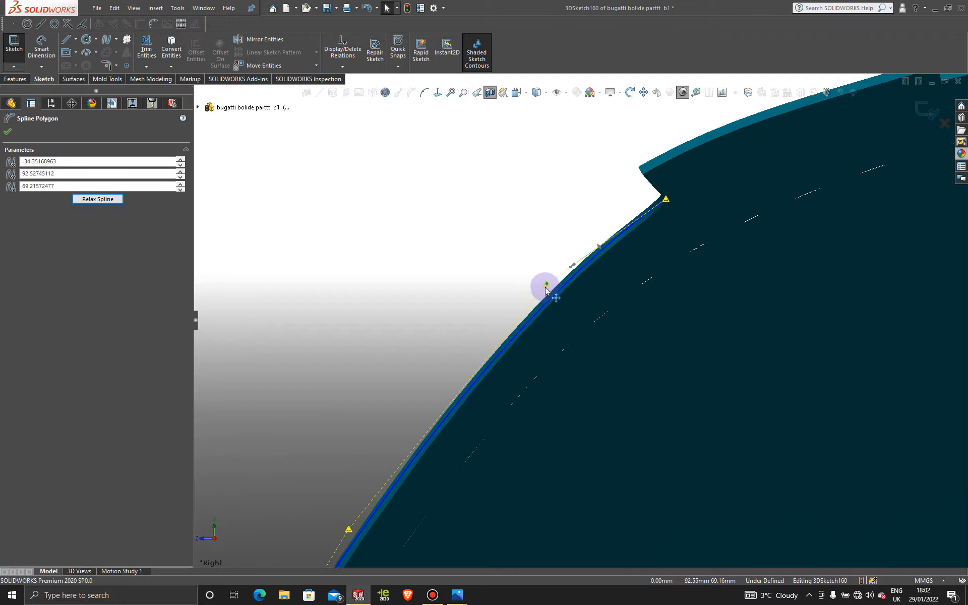
pyautogui.moveTo(546, 289); pyautogui.dragTo(543, 287)
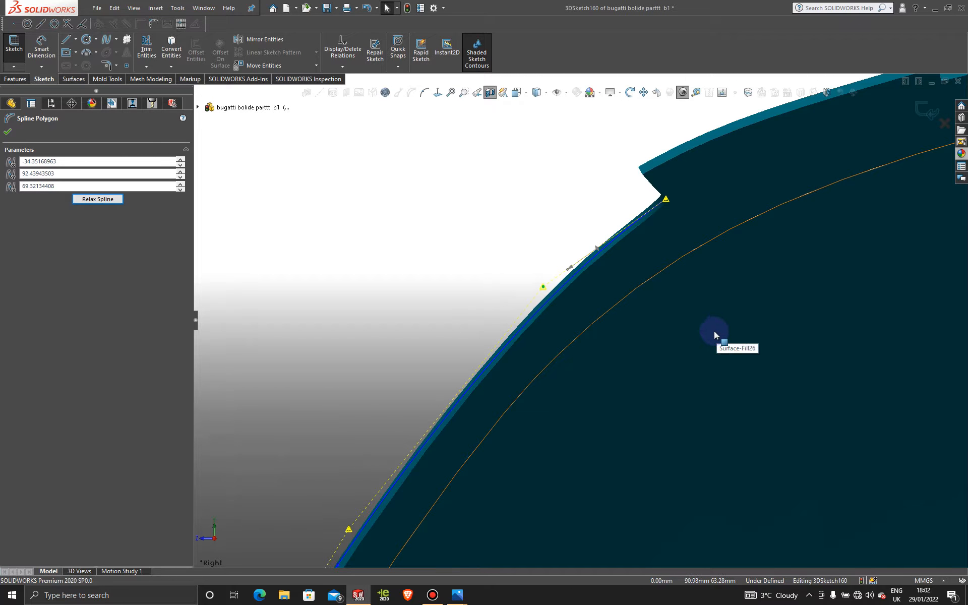
# Examine in the Front view how the spline runs relative to the window opening's front edge.
pyautogui.scroll(-5, 714, 331)
pyautogui.moveTo(510, 313); pyautogui.dragTo(613, 327, button='middle')
pyautogui.press('space')
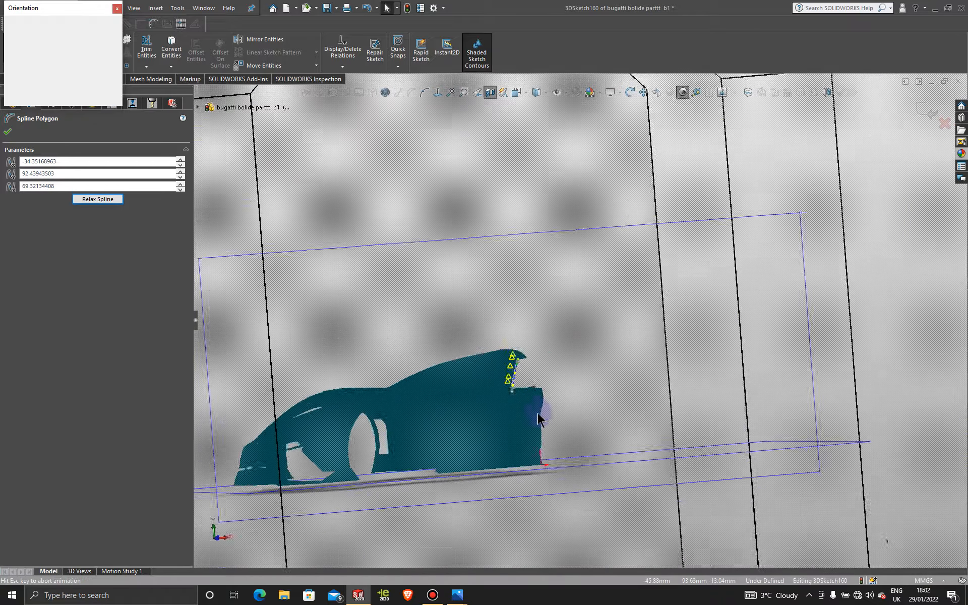
pyautogui.click(442, 428)
pyautogui.scroll(5, 535, 337)
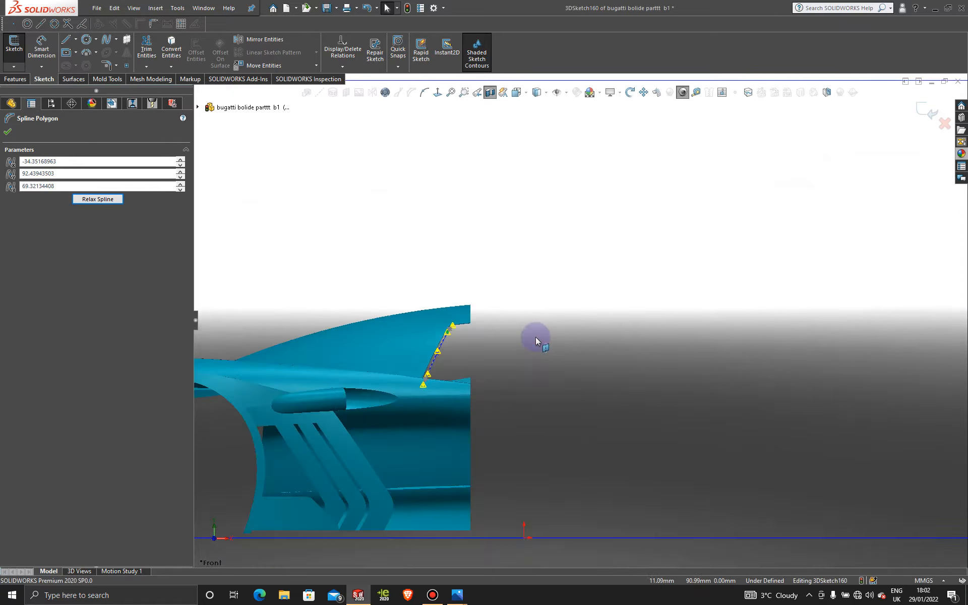
pyautogui.scroll(3, 418, 383)
pyautogui.scroll(2, 519, 302)
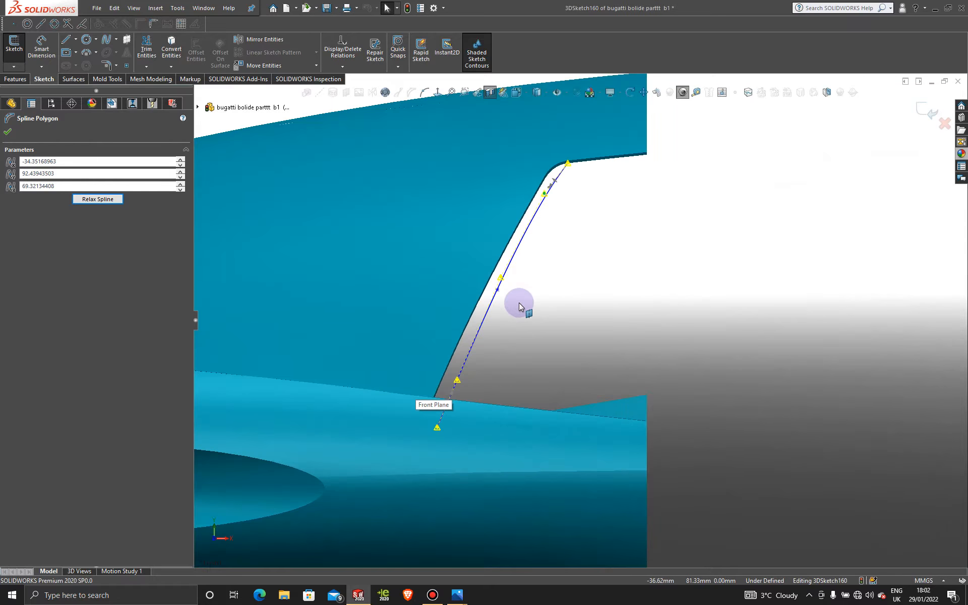
pyautogui.scroll(2, 519, 303)
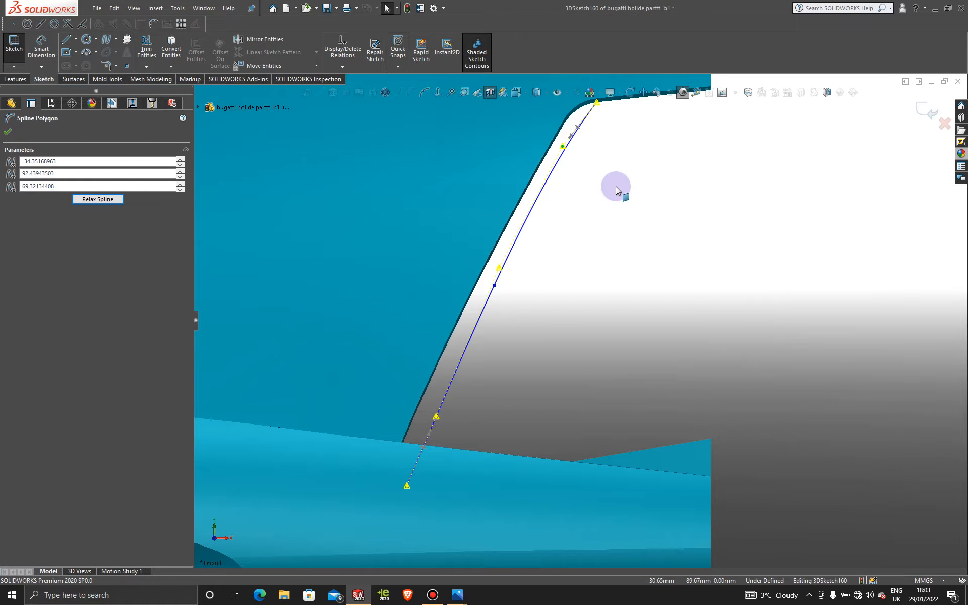
# Fit the sectioned car body in view and exit the 3D sketch, keeping the shaped spline.
pyautogui.scroll(-3, 615, 186)
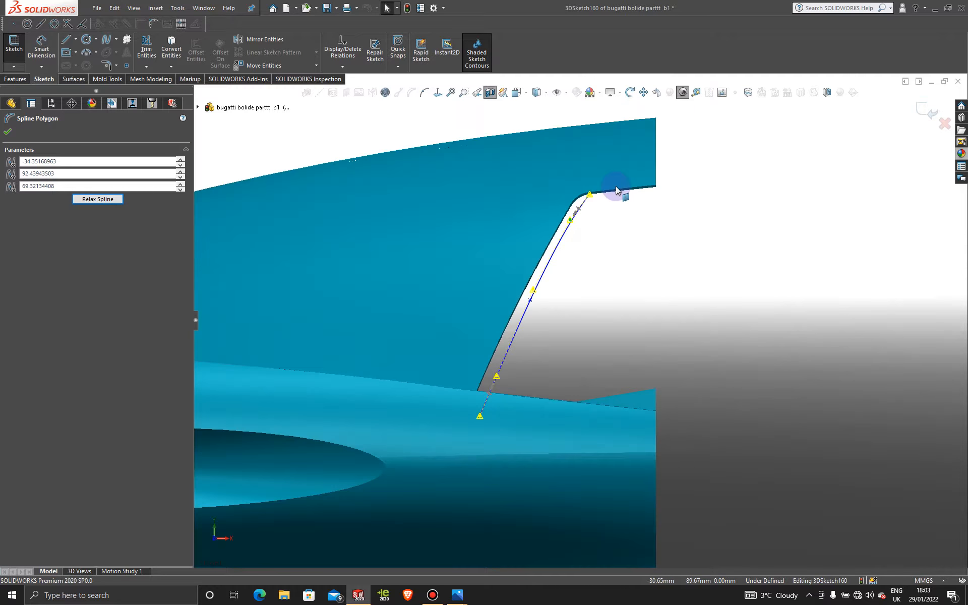
pyautogui.press('f')
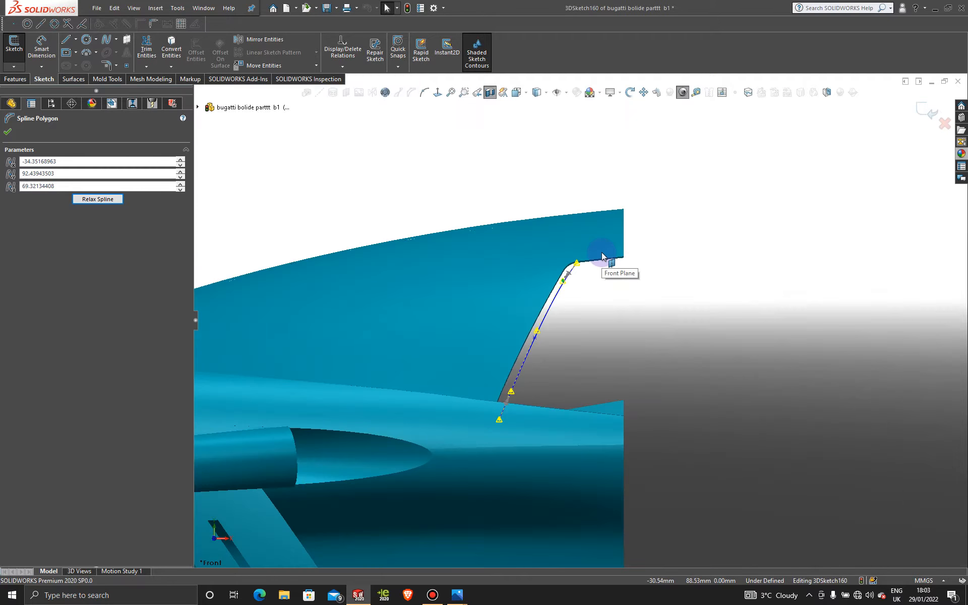
pyautogui.click(929, 113)
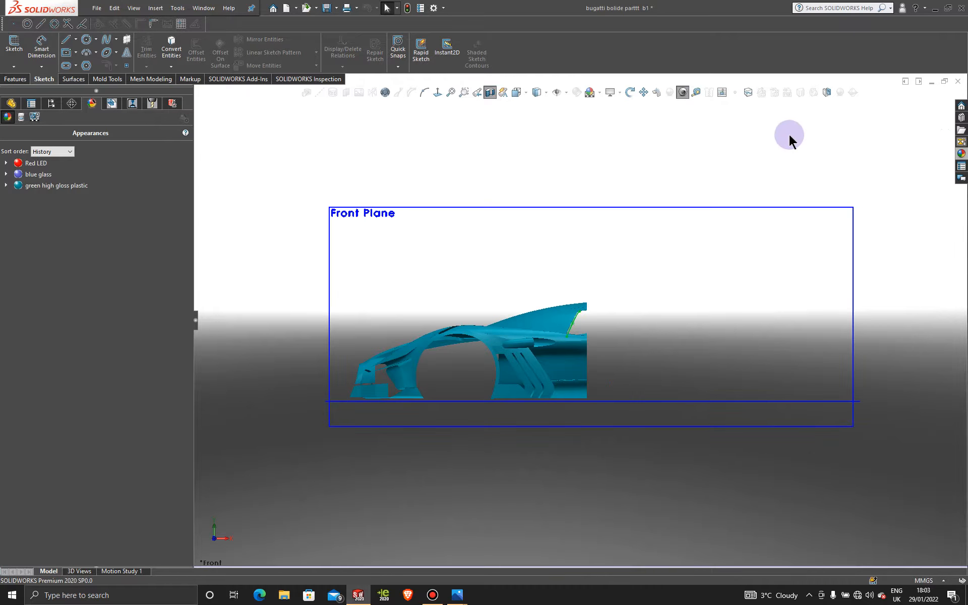
# Turn off the section view and examine how the spline fits the window opening's front edge on the full body.
pyautogui.click(490, 92)
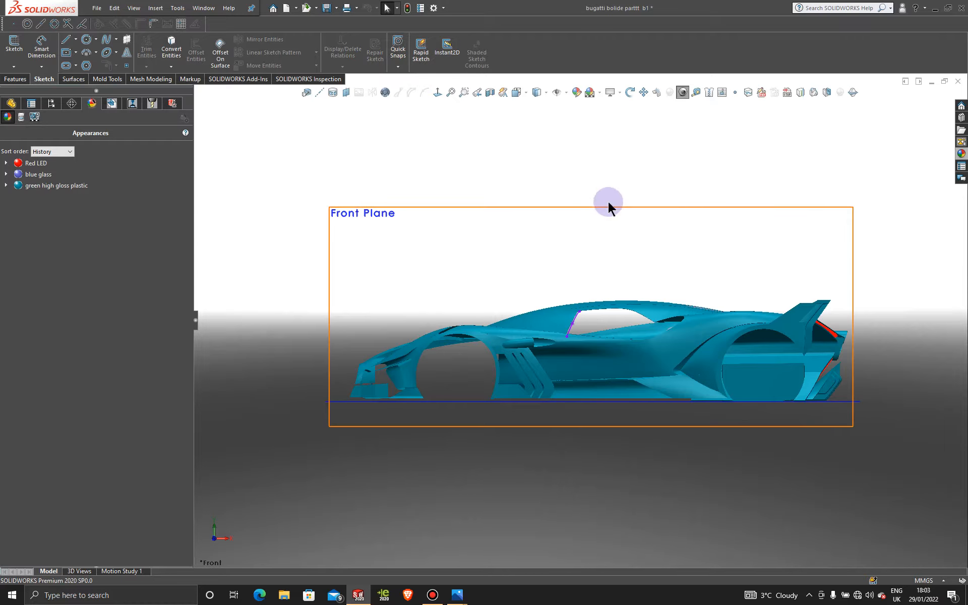
pyautogui.moveTo(608, 204); pyautogui.dragTo(594, 335, button='middle')
pyautogui.scroll(-8, 576, 301)
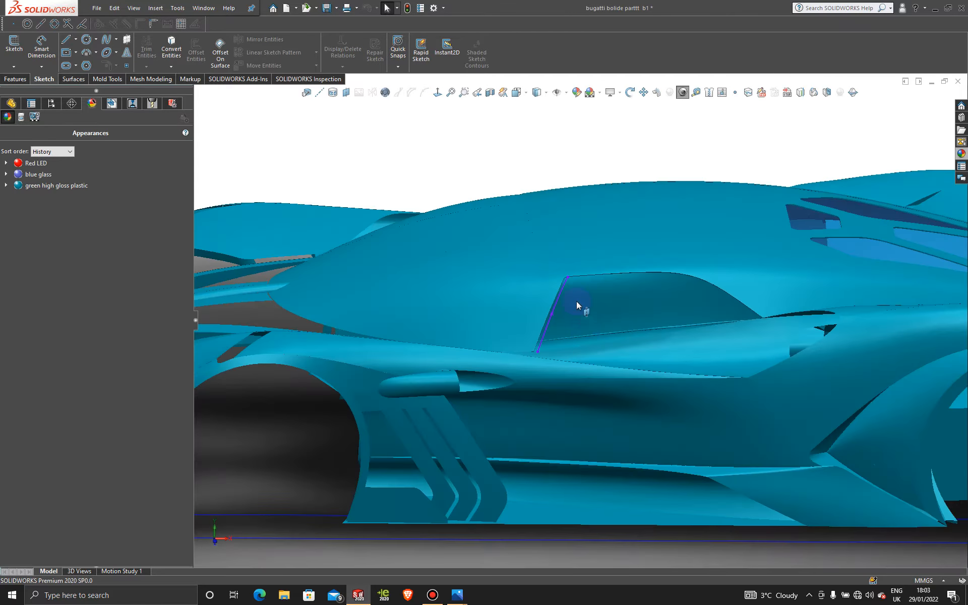
pyautogui.scroll(8, 555, 241)
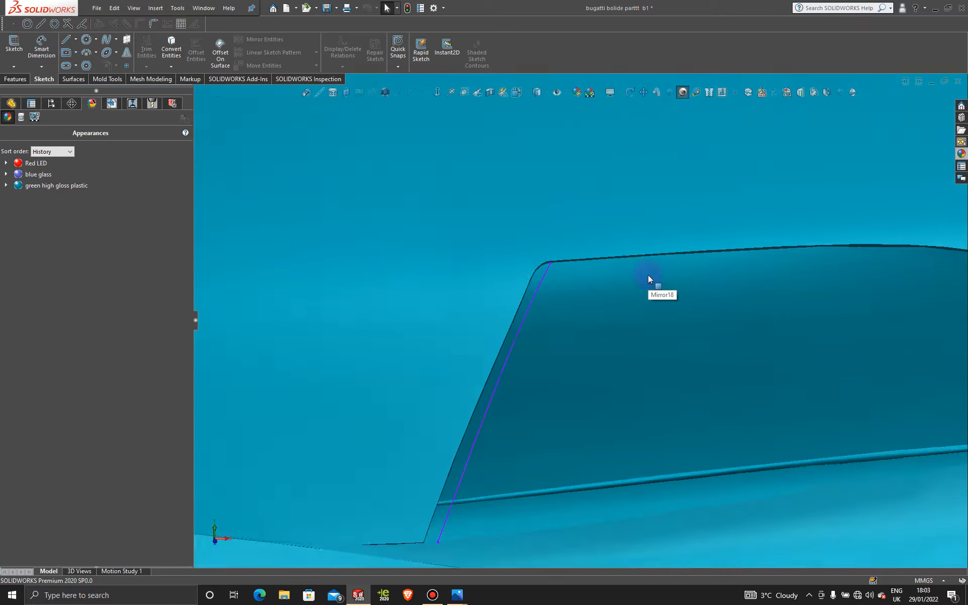
pyautogui.moveTo(723, 328)
pyautogui.mouseDown(button='middle')
pyautogui.moveTo(720, 367)
pyautogui.moveTo(676, 361)
pyautogui.moveTo(678, 379)
pyautogui.mouseUp(button='middle')
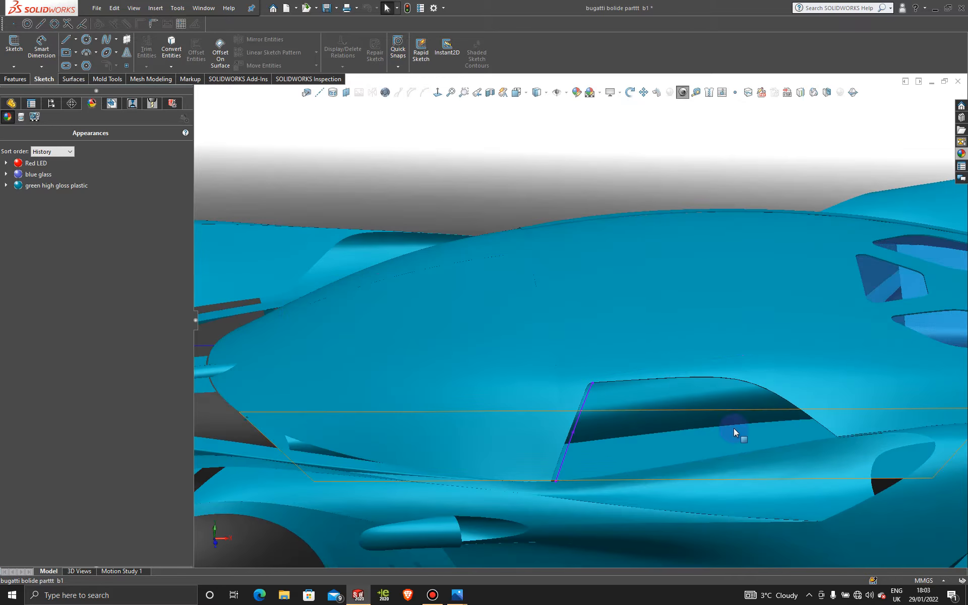
pyautogui.scroll(-2, 734, 428)
pyautogui.scroll(-3, 624, 441)
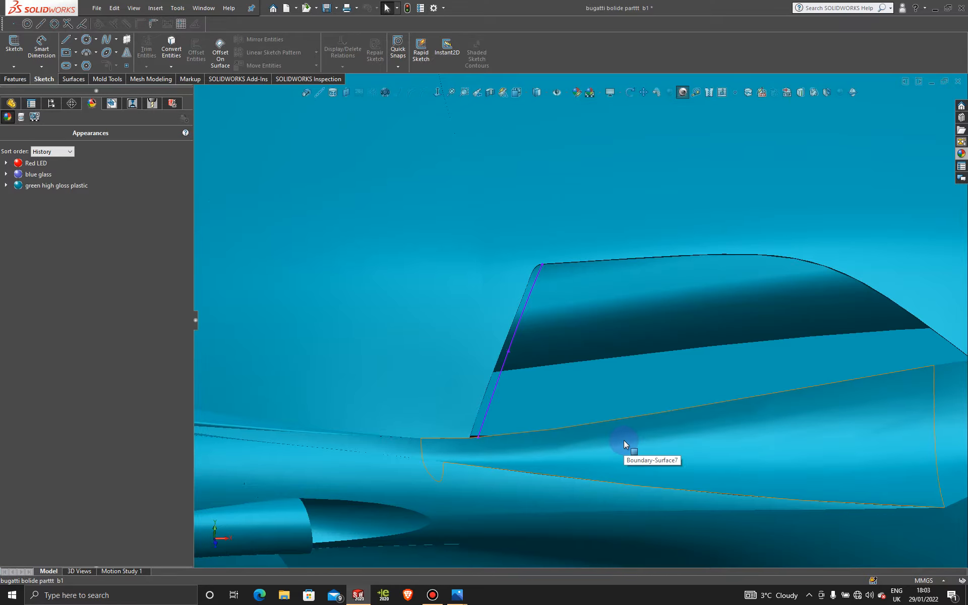
pyautogui.scroll(4, 761, 426)
pyautogui.scroll(-2, 756, 378)
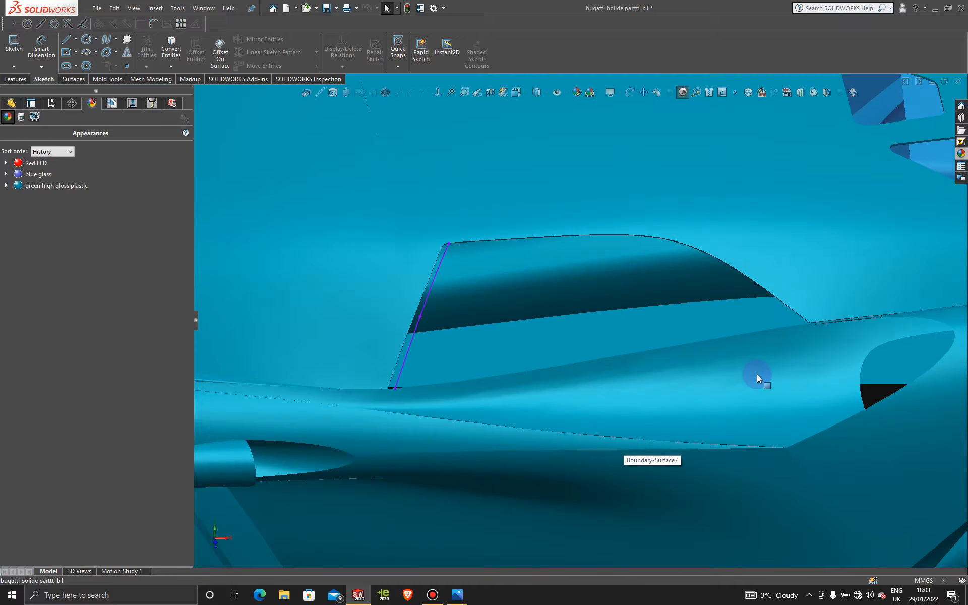
pyautogui.moveTo(730, 325); pyautogui.dragTo(553, 225, button='middle')
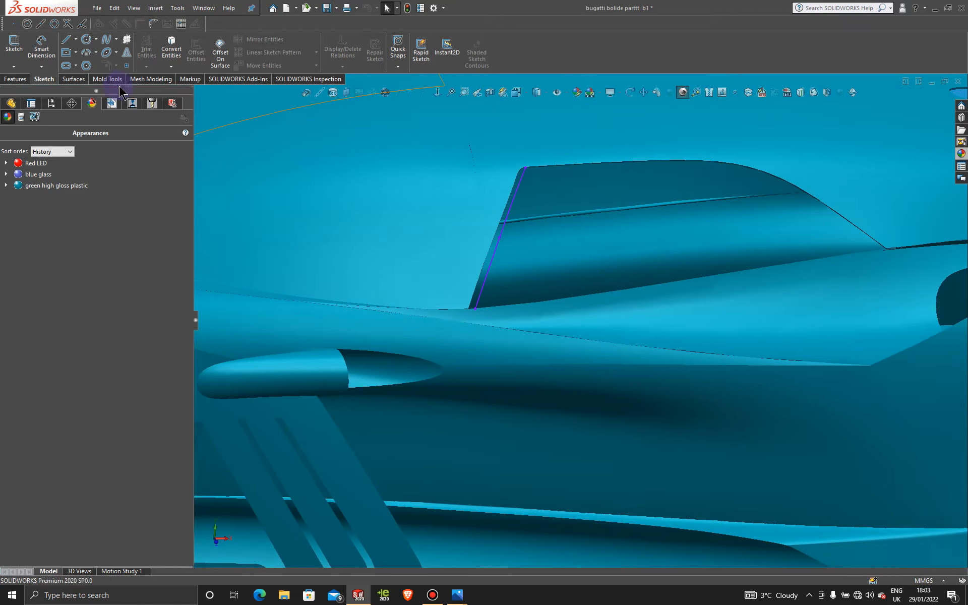
# Try a Boundary Surface with the edge chain along the window opening's lower side as the first Direction 1 profile.
pyautogui.click(74, 81)
pyautogui.click(122, 48)
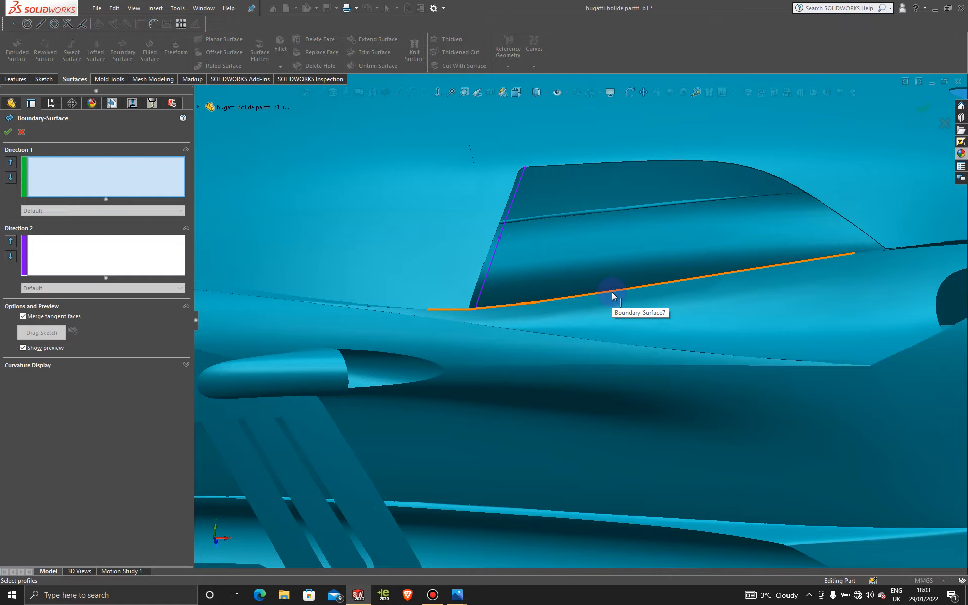
pyautogui.rightClick(617, 247)
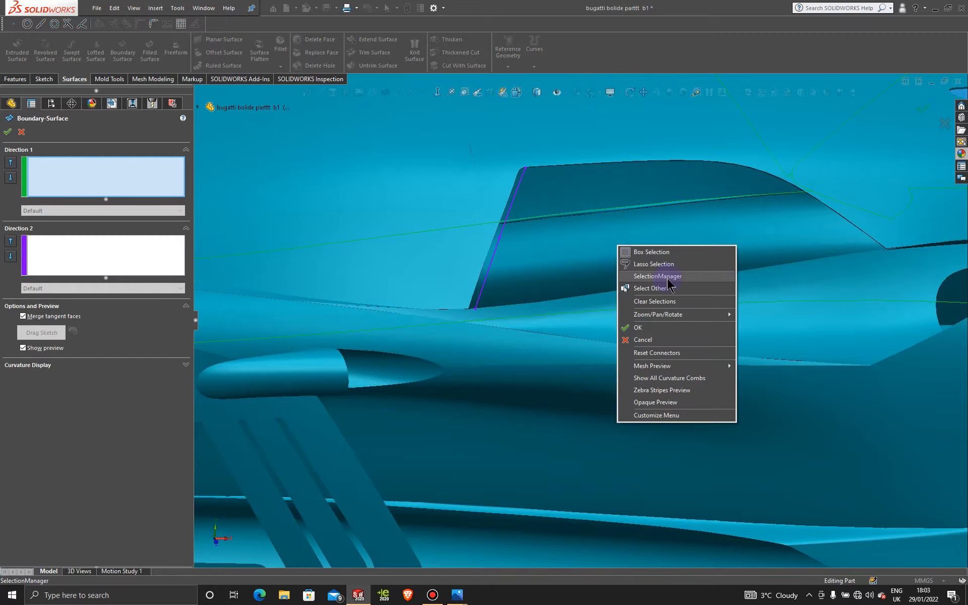
pyautogui.click(671, 285)
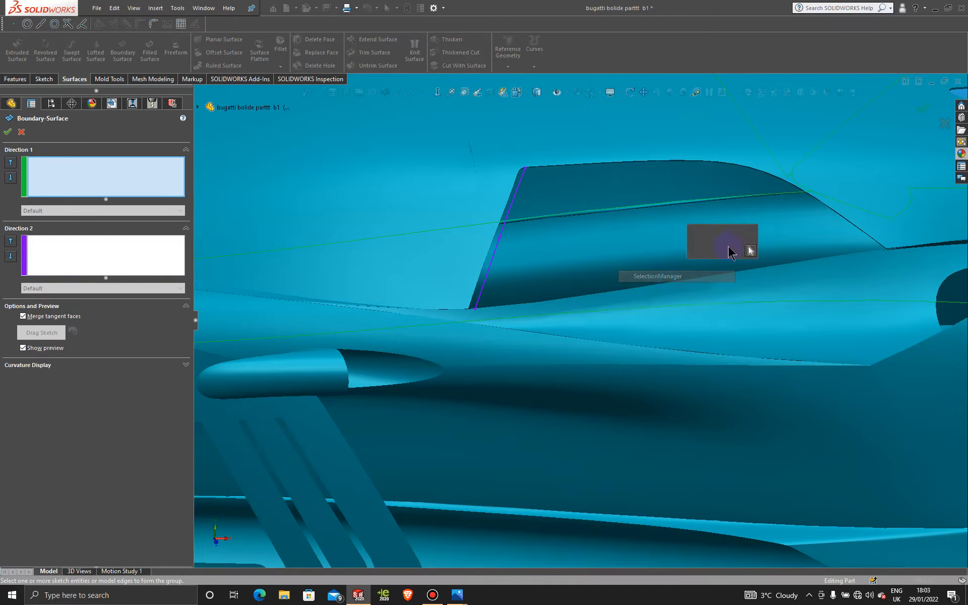
pyautogui.click(865, 255)
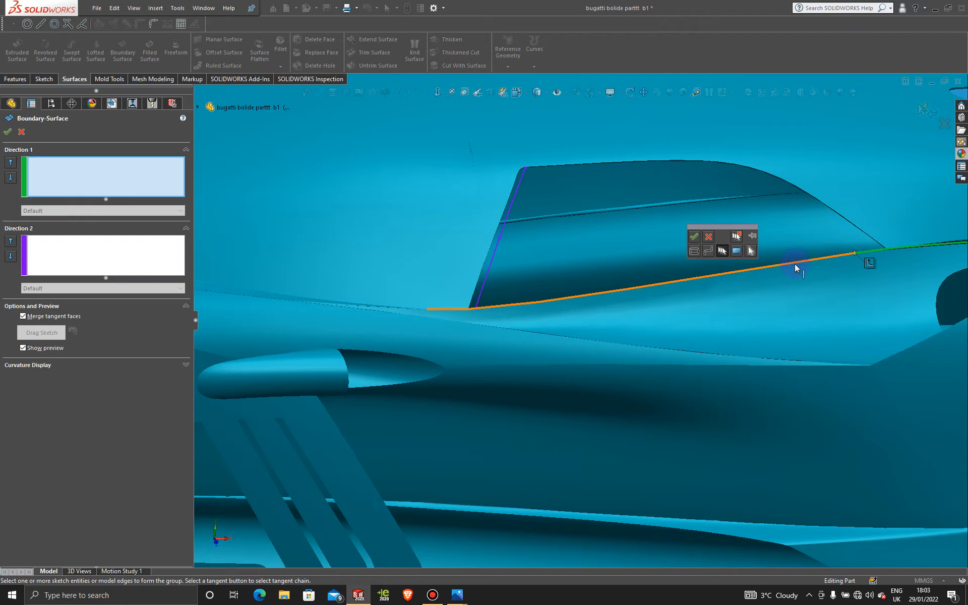
pyautogui.click(794, 264)
pyautogui.click(695, 237)
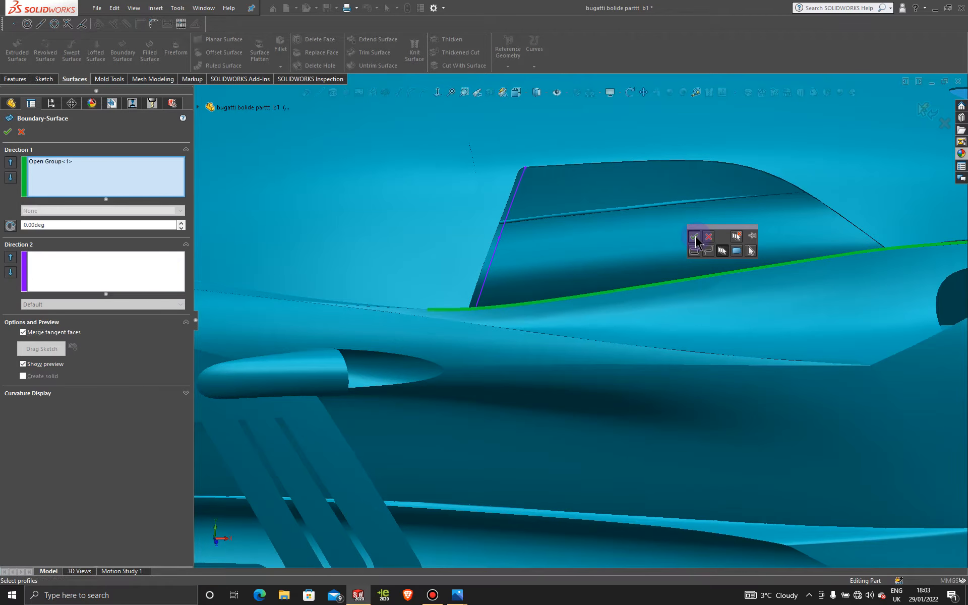
# Add the window opening's upper edge as the second Direction 1 profile of the boundary surface, grouped with SelectionManager.
pyautogui.scroll(-3, 649, 168)
pyautogui.scroll(-5, 632, 214)
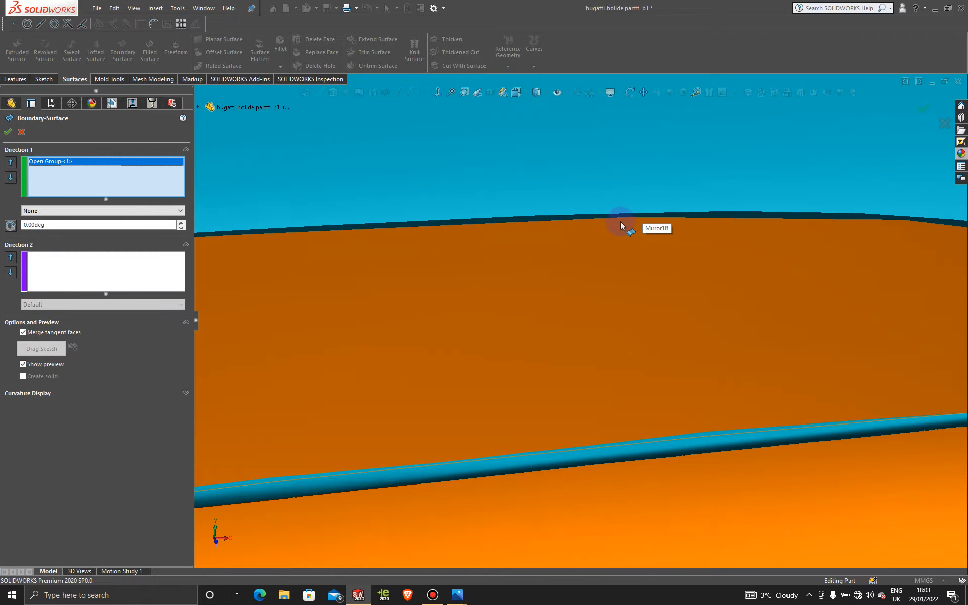
pyautogui.rightClick(599, 244)
pyautogui.click(634, 272)
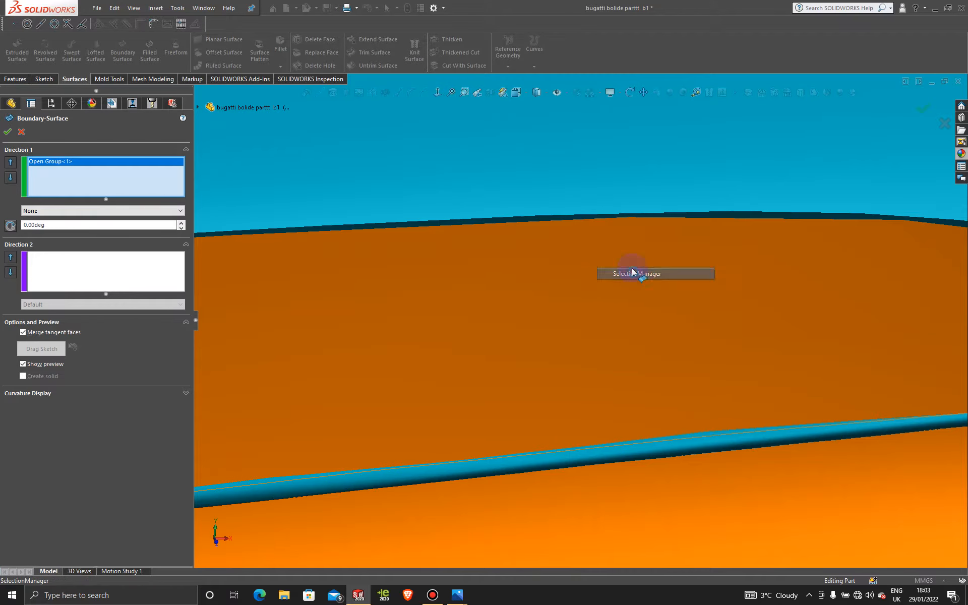
pyautogui.click(584, 218)
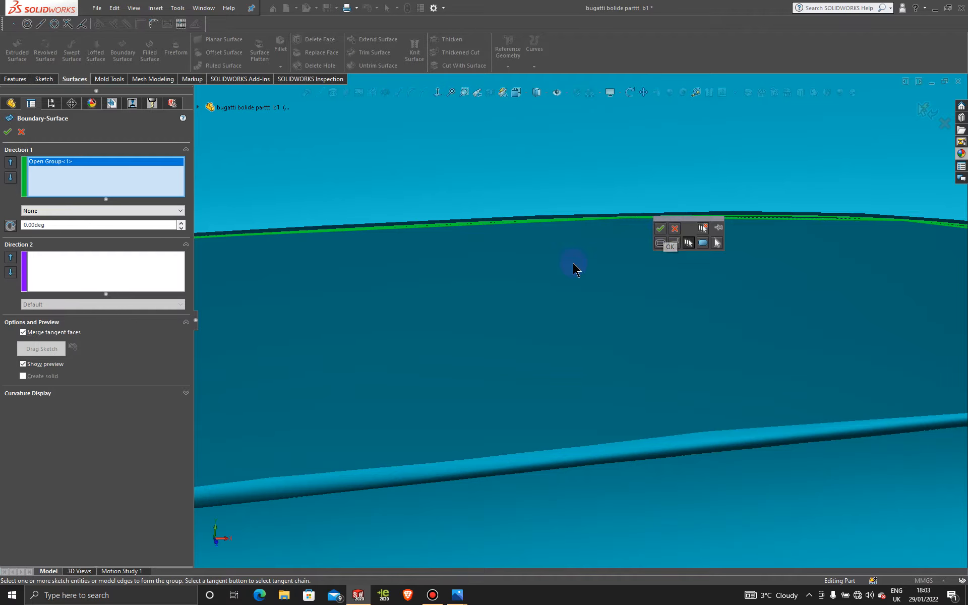
pyautogui.scroll(5, 576, 269)
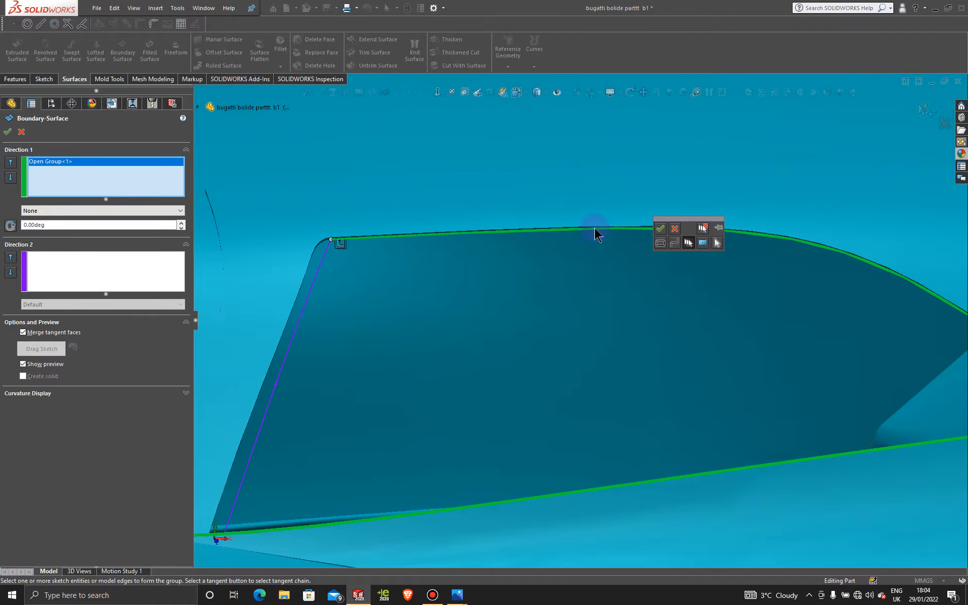
pyautogui.scroll(-2, 591, 237)
pyautogui.scroll(5, 636, 289)
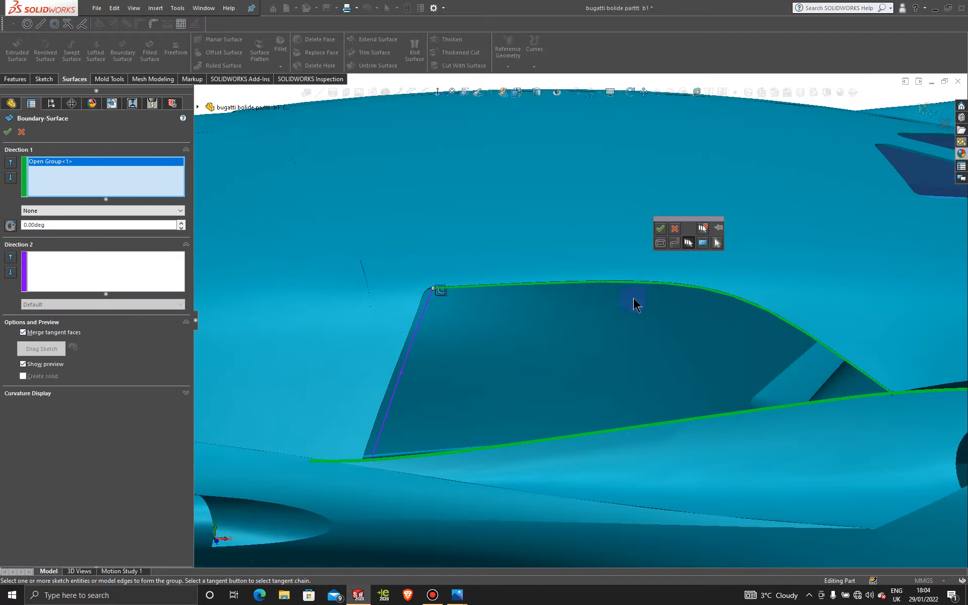
pyautogui.scroll(-5, 477, 309)
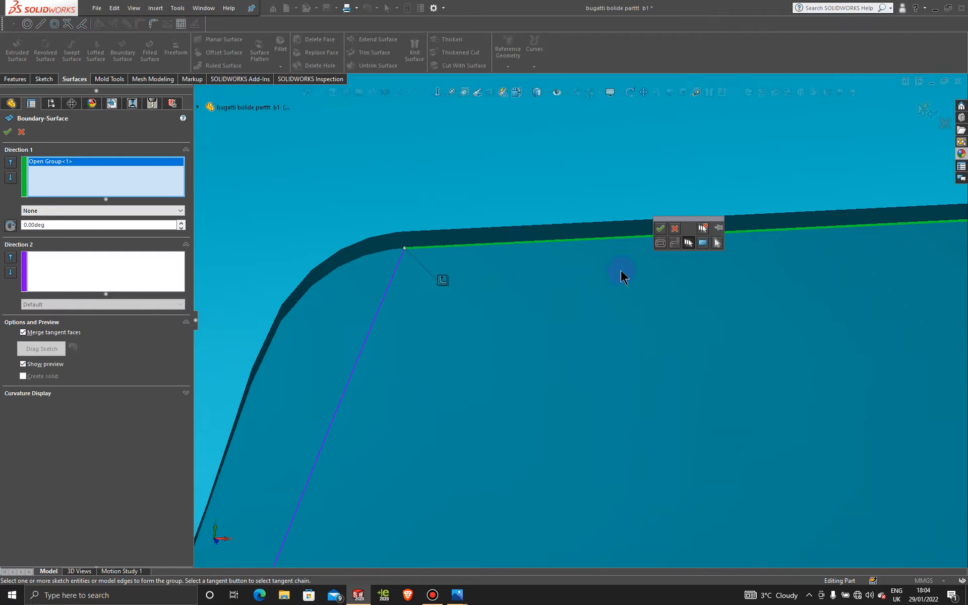
pyautogui.click(660, 229)
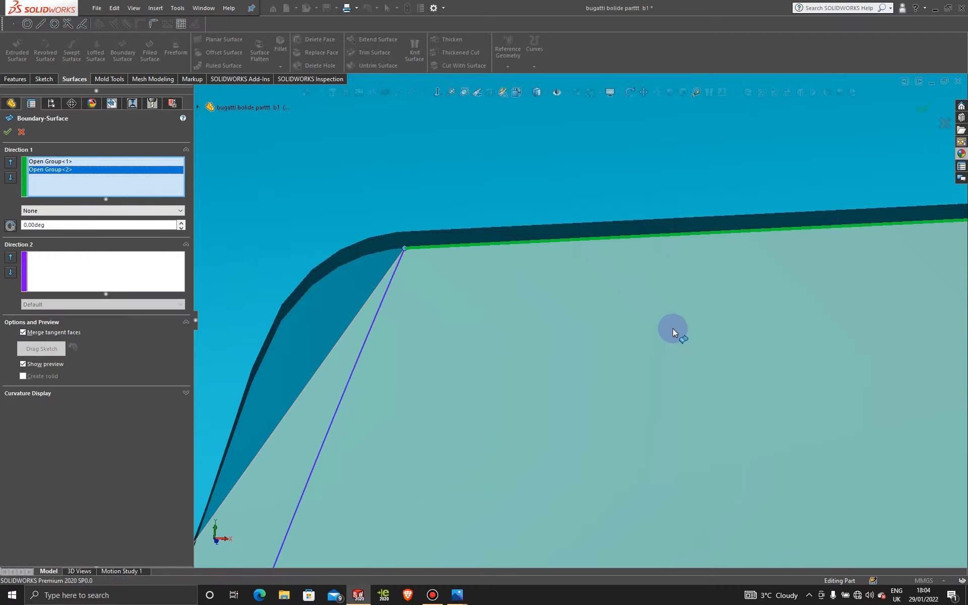
# Examine the boundary surface preview at the window opening's rear corner and where it overshoots the front spline.
pyautogui.scroll(4, 673, 328)
pyautogui.scroll(5, 673, 334)
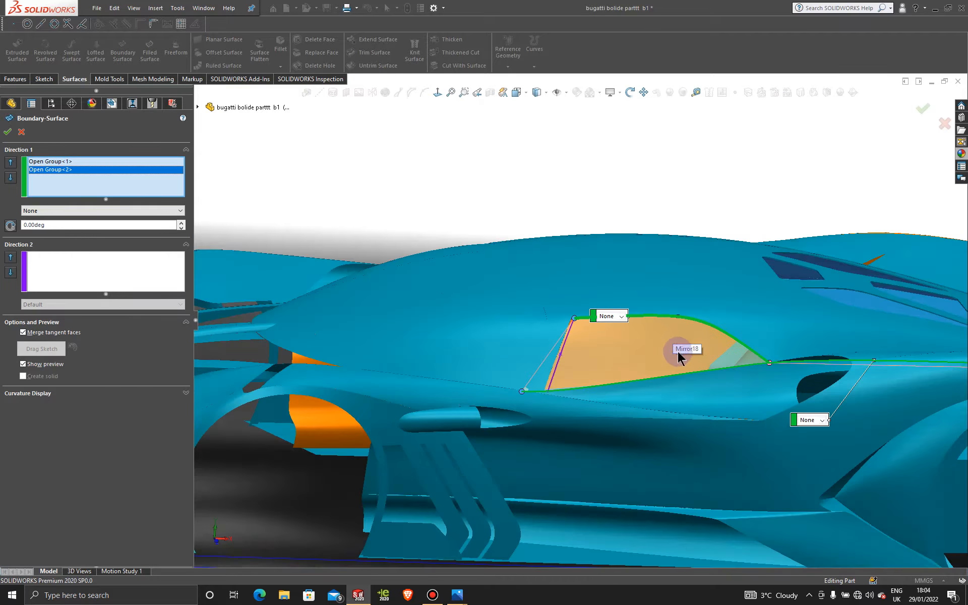
pyautogui.scroll(-3, 713, 331)
pyautogui.scroll(6, 923, 386)
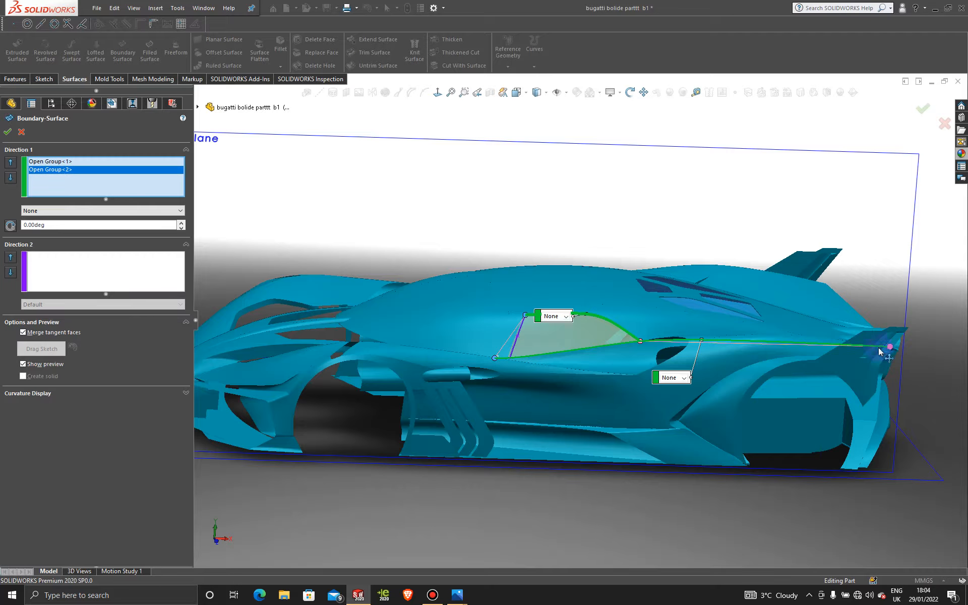
pyautogui.scroll(-8, 633, 344)
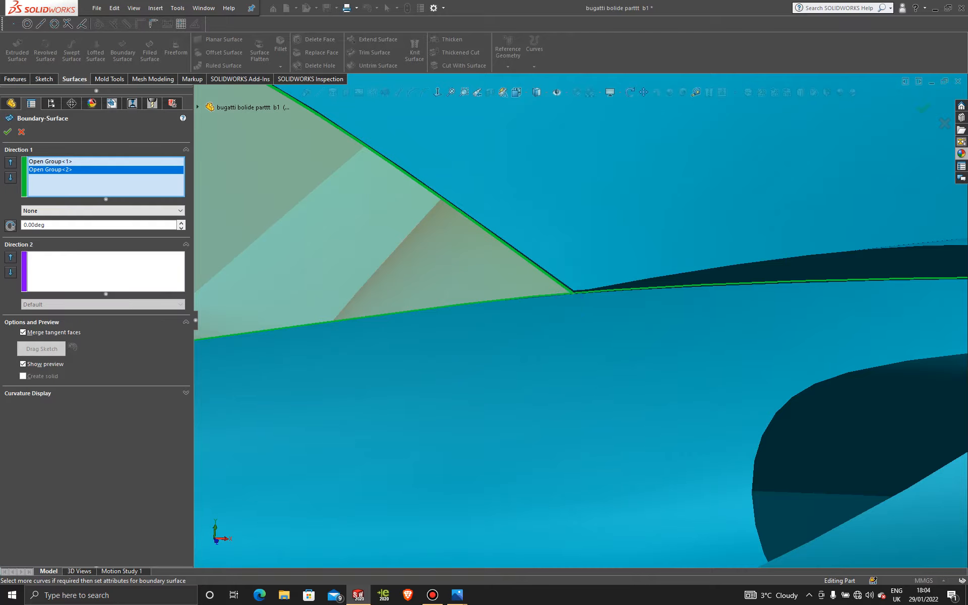
pyautogui.scroll(4, 568, 315)
pyautogui.scroll(6, 274, 278)
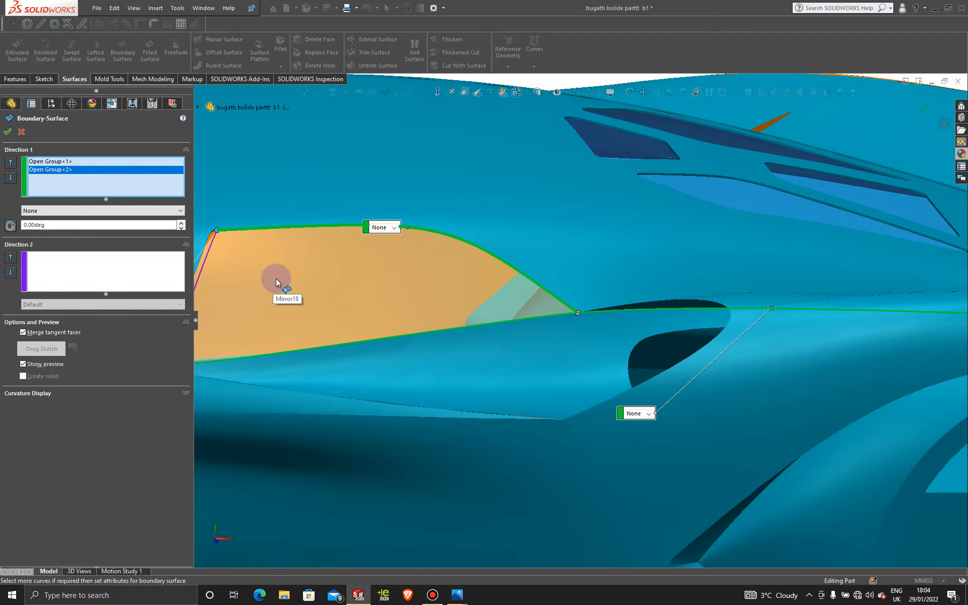
pyautogui.scroll(-5, 307, 328)
pyautogui.scroll(-2, 376, 392)
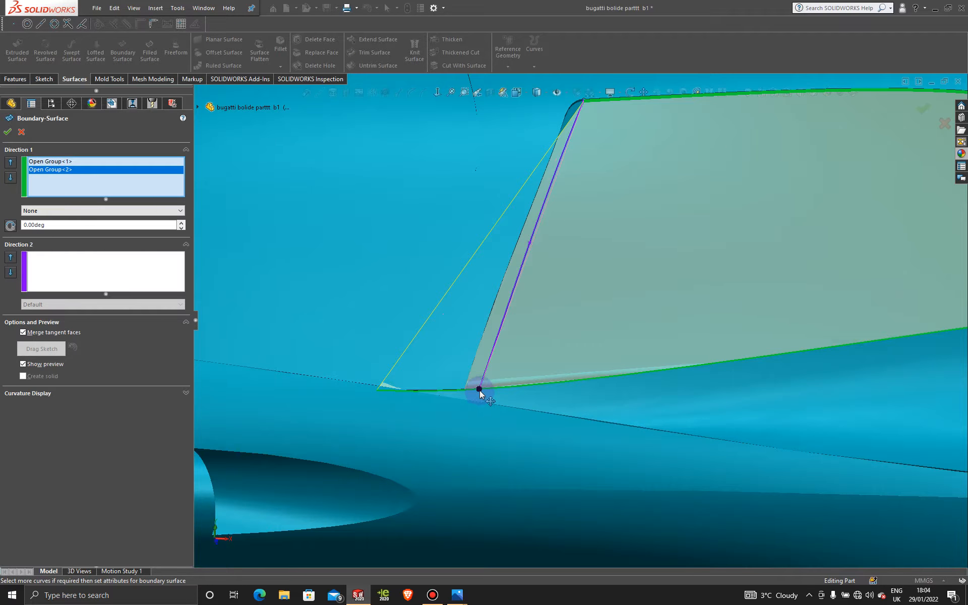
# Try the front-edge spline as the Direction 2 curve, and cancel the boundary surface.
pyautogui.click(96, 272)
pyautogui.click(462, 171)
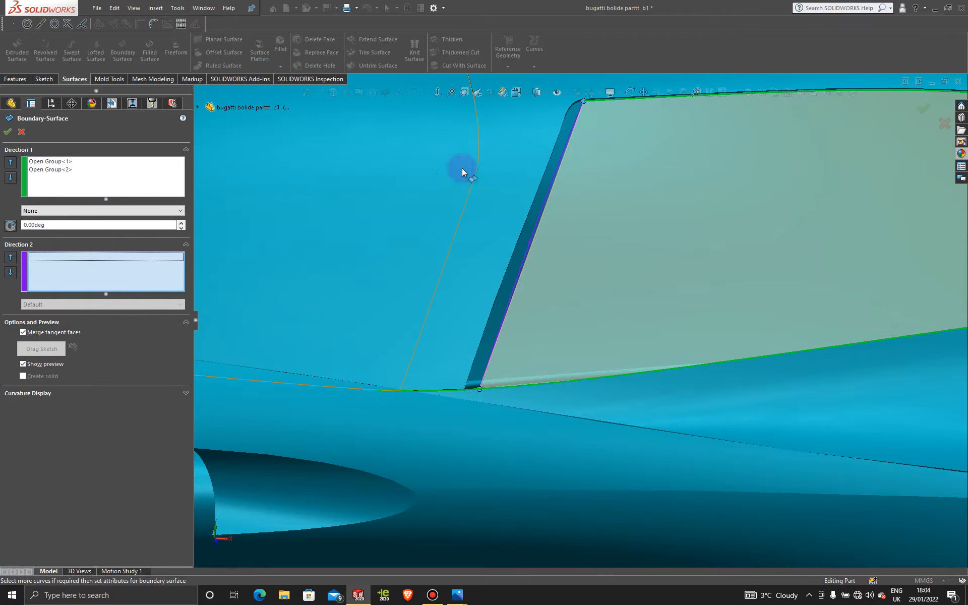
pyautogui.click(552, 184)
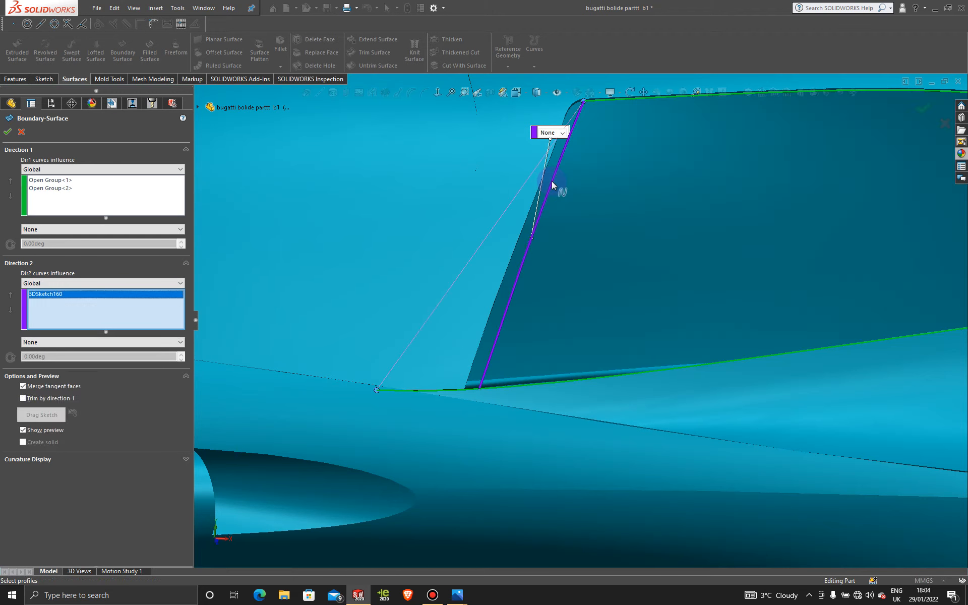
pyautogui.click(22, 132)
# Examine the window opening's lower edge and its junction with the front spline from several angles.
pyautogui.scroll(5, 776, 208)
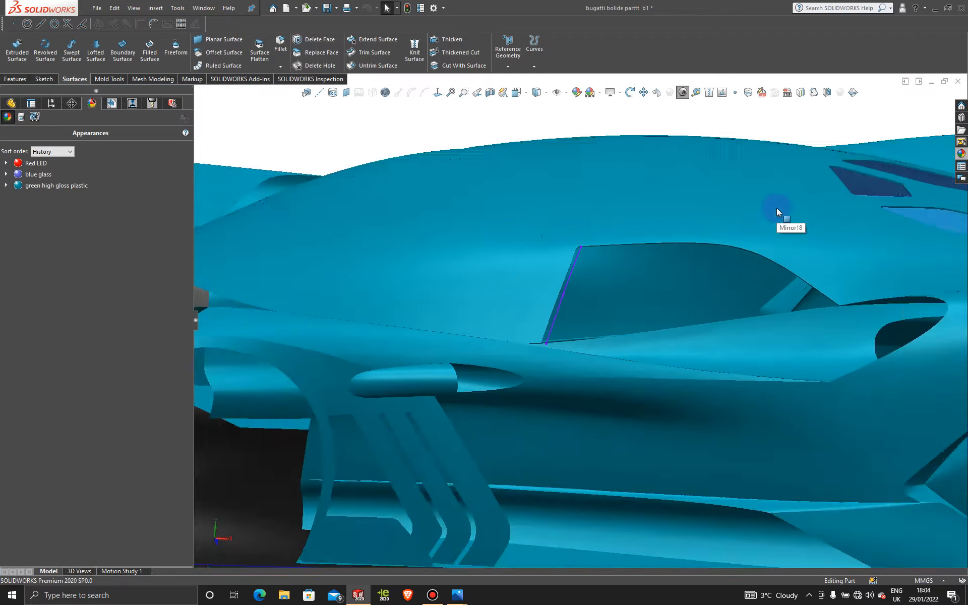
pyautogui.scroll(3, 776, 207)
pyautogui.click(653, 127)
pyautogui.moveTo(645, 281); pyautogui.dragTo(662, 229, button='middle')
pyautogui.scroll(-4, 655, 175)
pyautogui.scroll(2, 715, 244)
pyautogui.moveTo(709, 276); pyautogui.dragTo(607, 378, button='middle')
pyautogui.scroll(-5, 549, 410)
pyautogui.moveTo(536, 419); pyautogui.dragTo(540, 433, button='middle')
pyautogui.scroll(3, 555, 485)
pyautogui.scroll(-5, 519, 388)
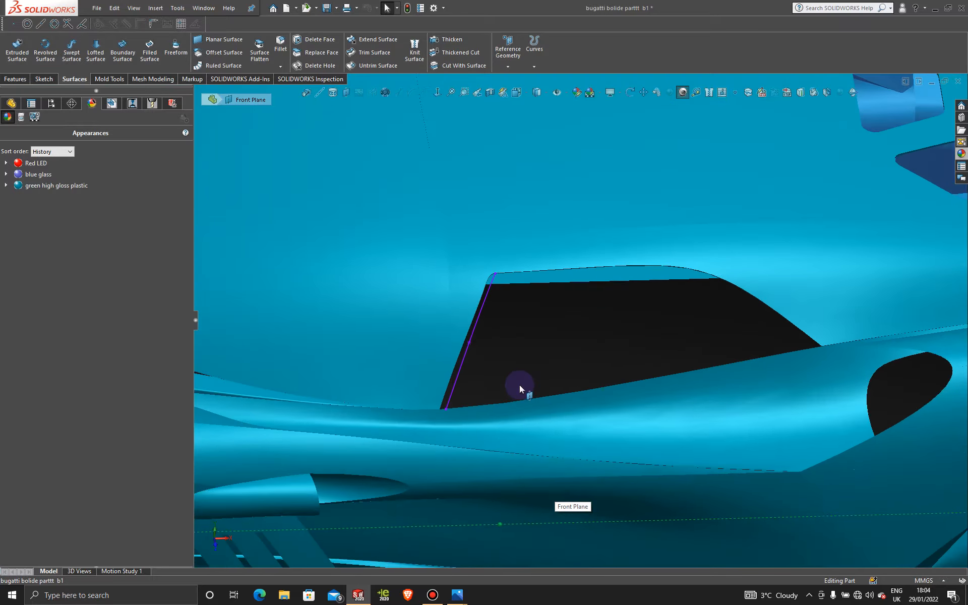
pyautogui.scroll(-1, 525, 384)
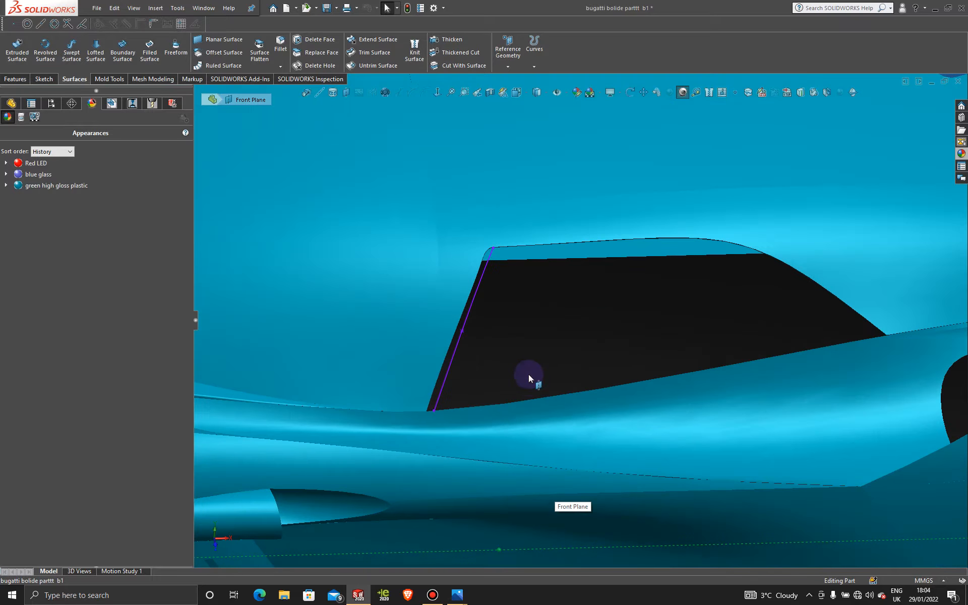
# Start a new 3D sketch and begin a spline at the lower endpoint of the window opening's front-edge spline.
pyautogui.click(49, 80)
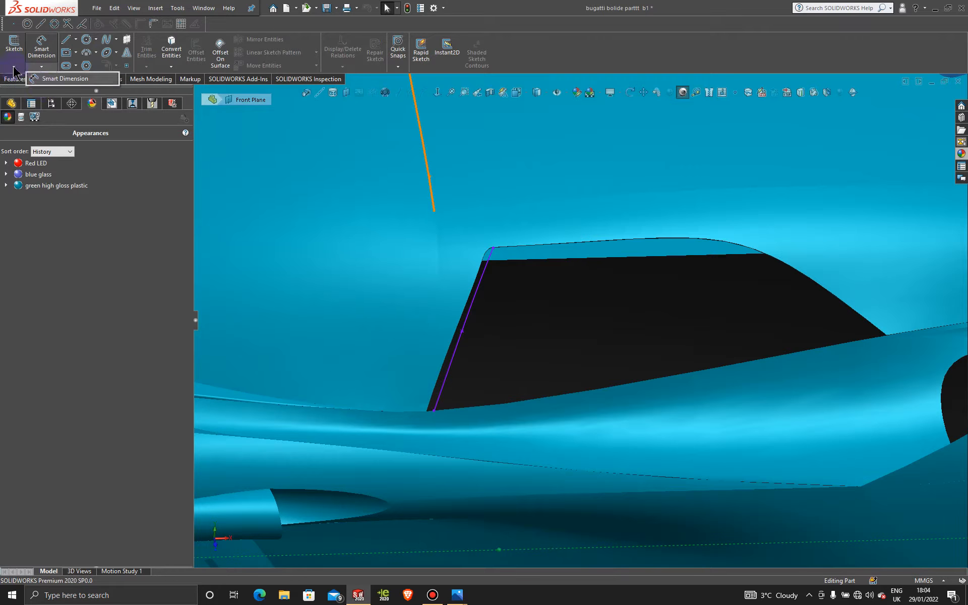
pyautogui.click(13, 70)
pyautogui.click(23, 89)
pyautogui.click(105, 40)
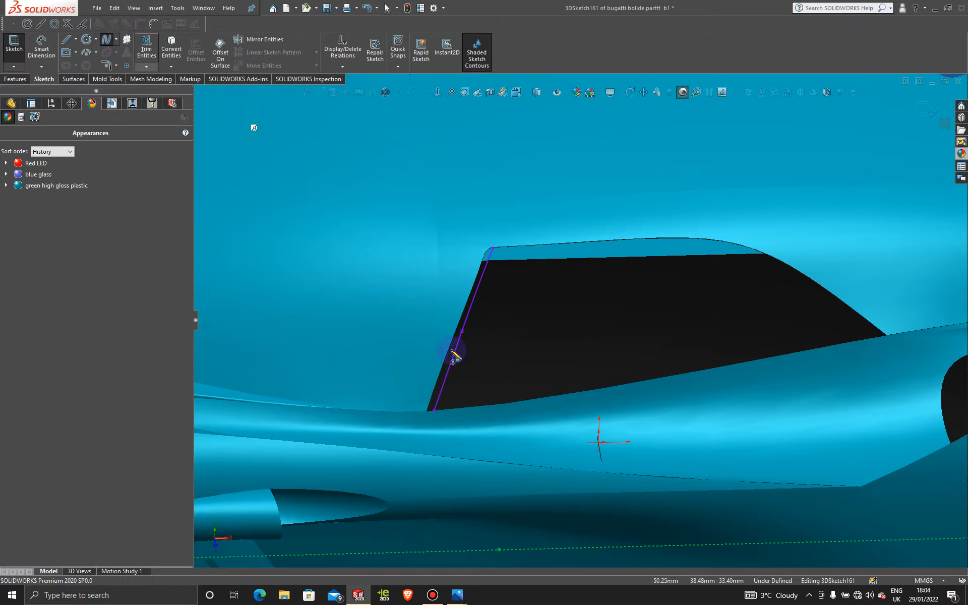
pyautogui.scroll(-3, 455, 356)
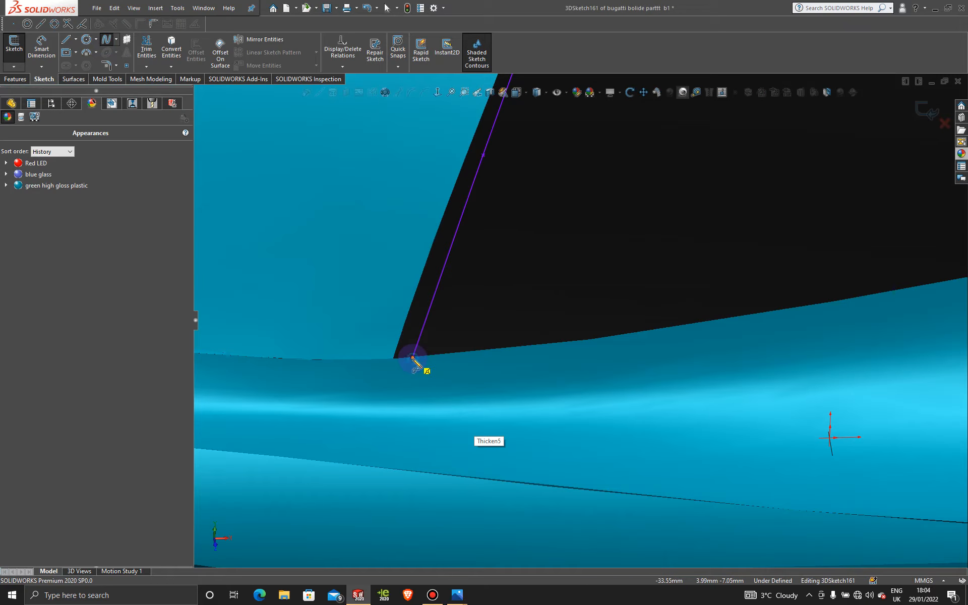
pyautogui.click(412, 359)
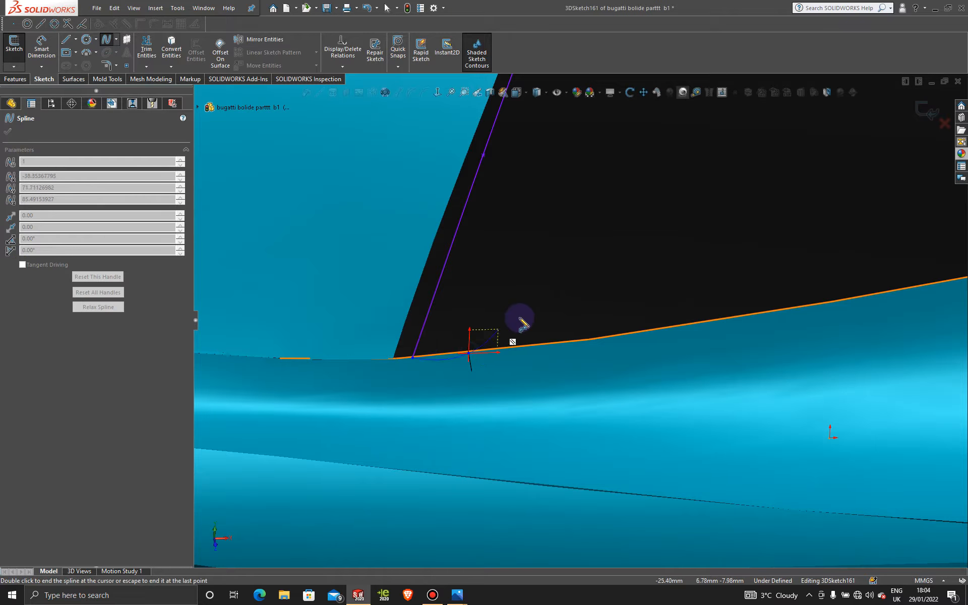
# Place spline points along the front half of the window opening's lower edge, following the body edge.
pyautogui.click(542, 346)
pyautogui.click(609, 337)
pyautogui.click(690, 325)
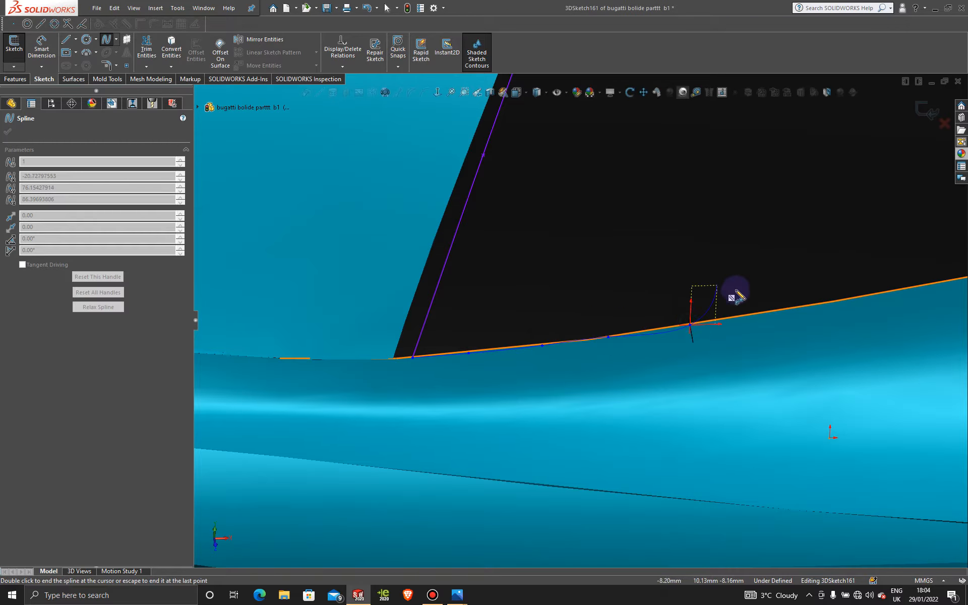
pyautogui.click(754, 314)
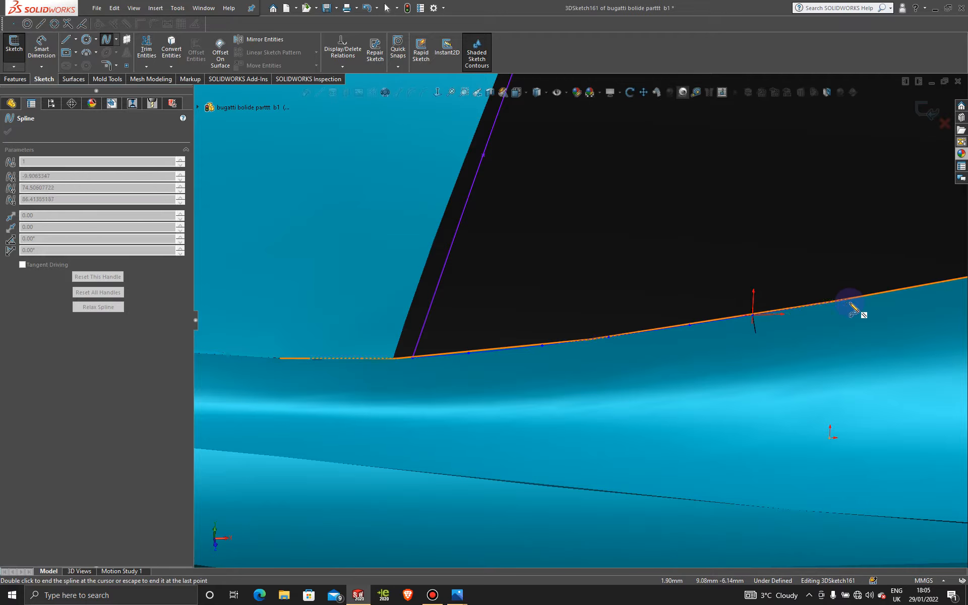
pyautogui.click(851, 298)
# Continue the lower-edge spline with further points along the rear half of the window opening.
pyautogui.scroll(4, 858, 265)
pyautogui.scroll(-3, 859, 275)
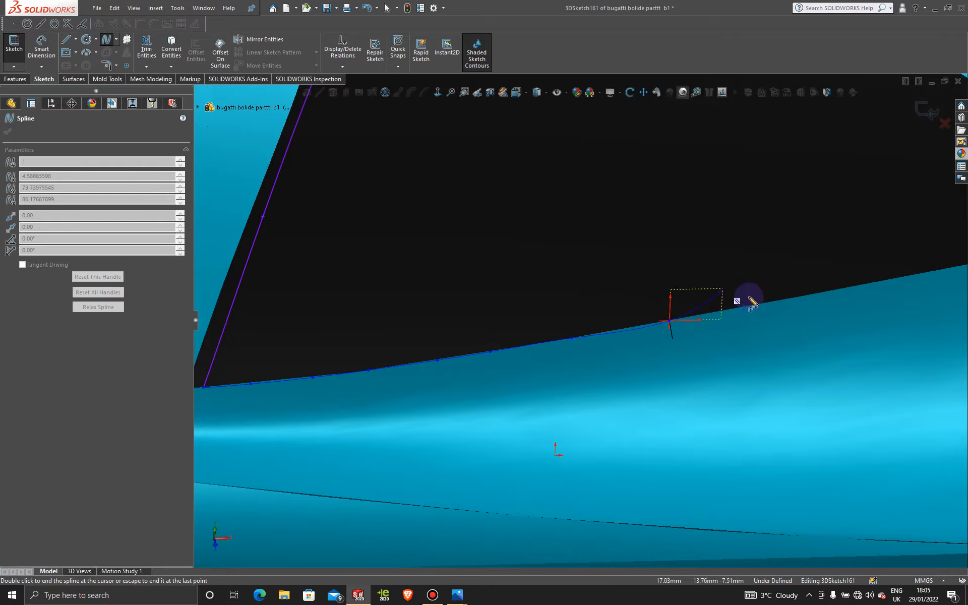
pyautogui.click(759, 316)
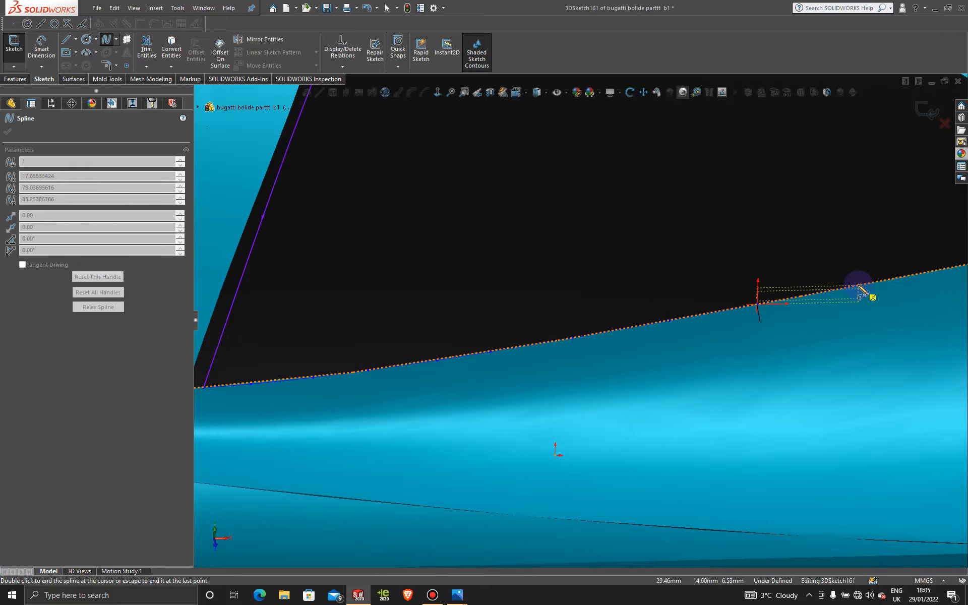
pyautogui.click(859, 287)
pyautogui.scroll(3, 807, 270)
pyautogui.scroll(-3, 796, 276)
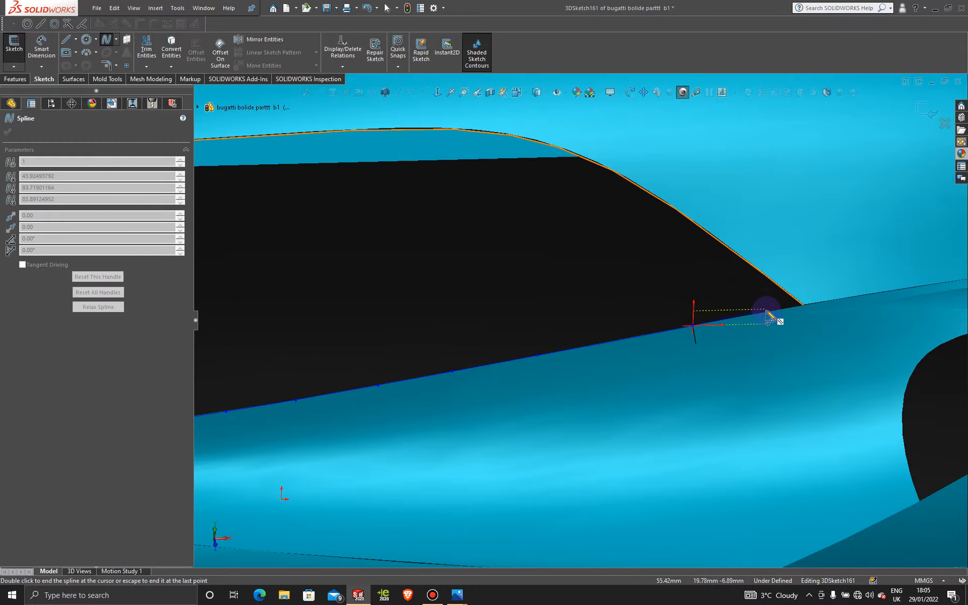
pyautogui.scroll(-3, 777, 308)
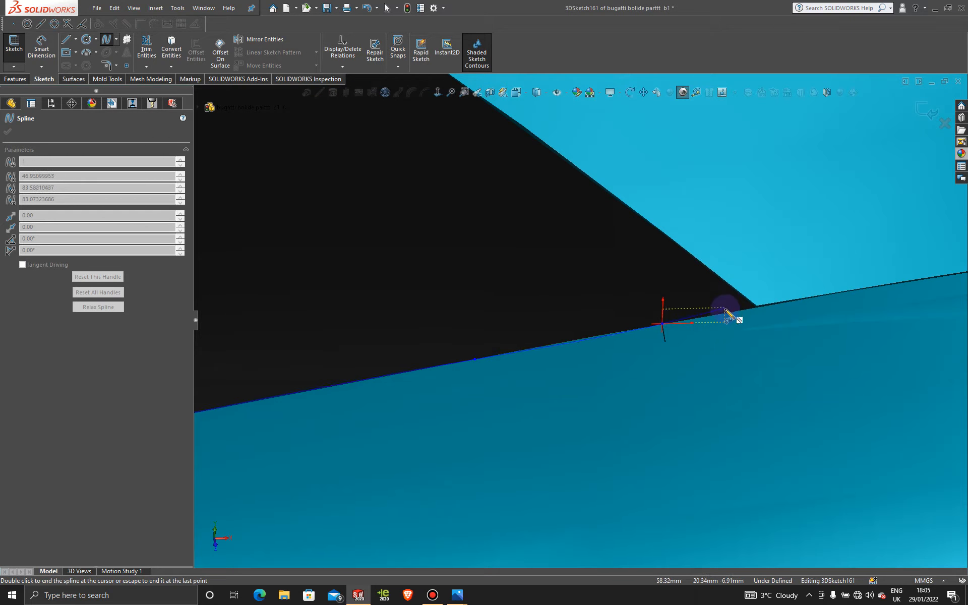
# Finish the lower-edge spline at the window opening's rear lower corner, snapping to the corner vertex.
pyautogui.scroll(10, 711, 314)
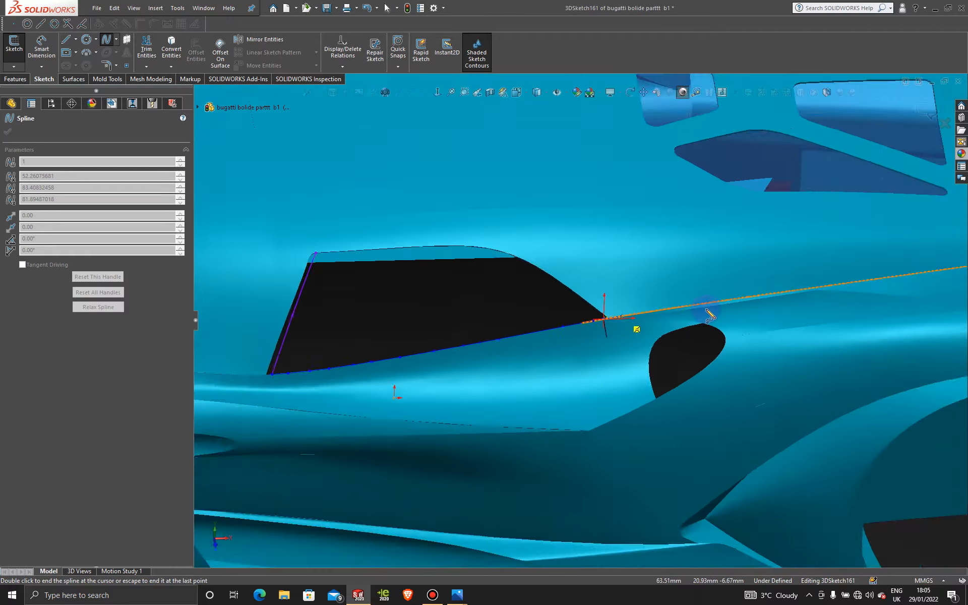
pyautogui.moveTo(545, 361)
pyautogui.mouseDown(button='middle')
pyautogui.moveTo(548, 339)
pyautogui.moveTo(559, 347)
pyautogui.mouseUp(button='middle')
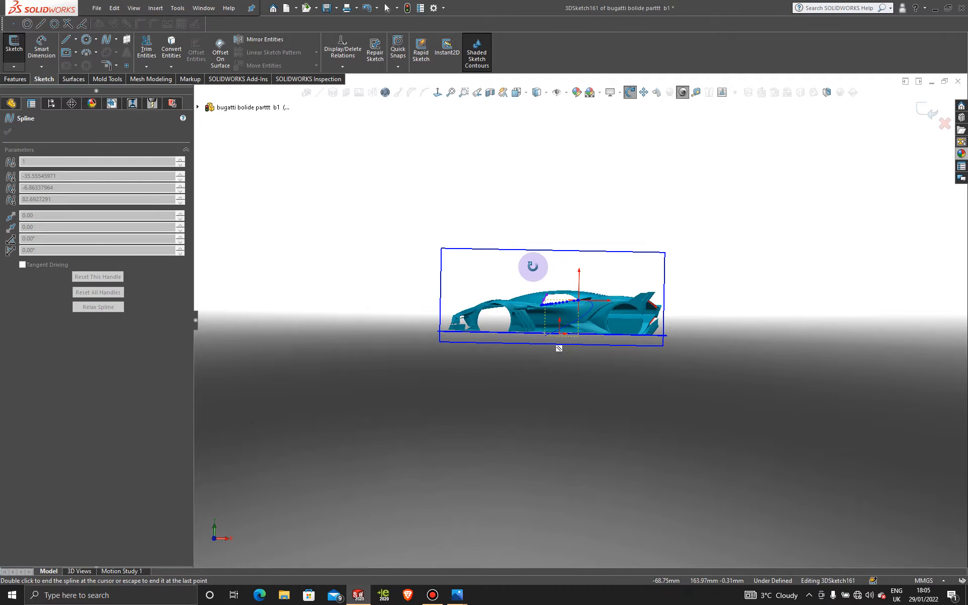
pyautogui.scroll(-10, 536, 276)
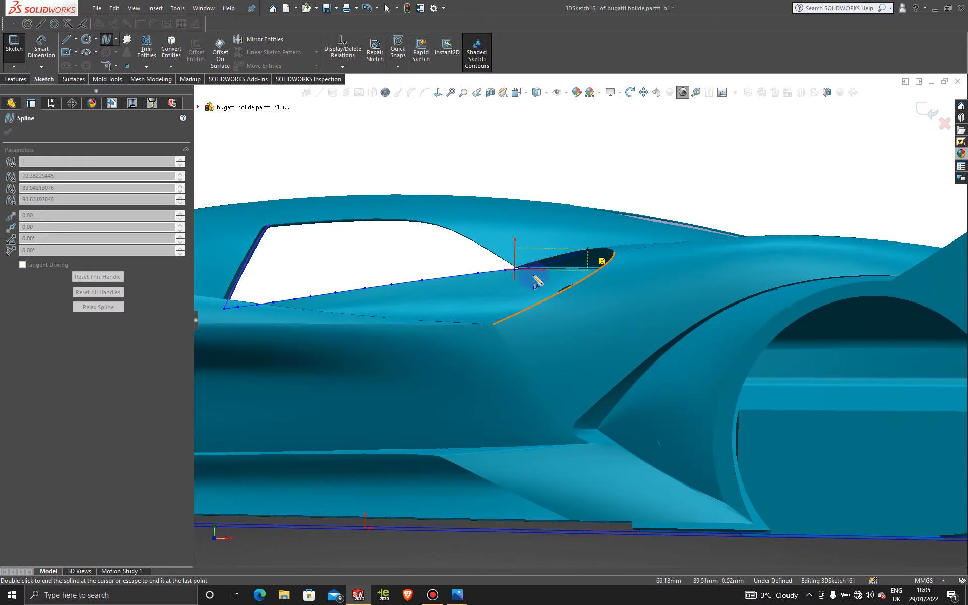
pyautogui.scroll(-5, 592, 268)
pyautogui.scroll(-4, 618, 303)
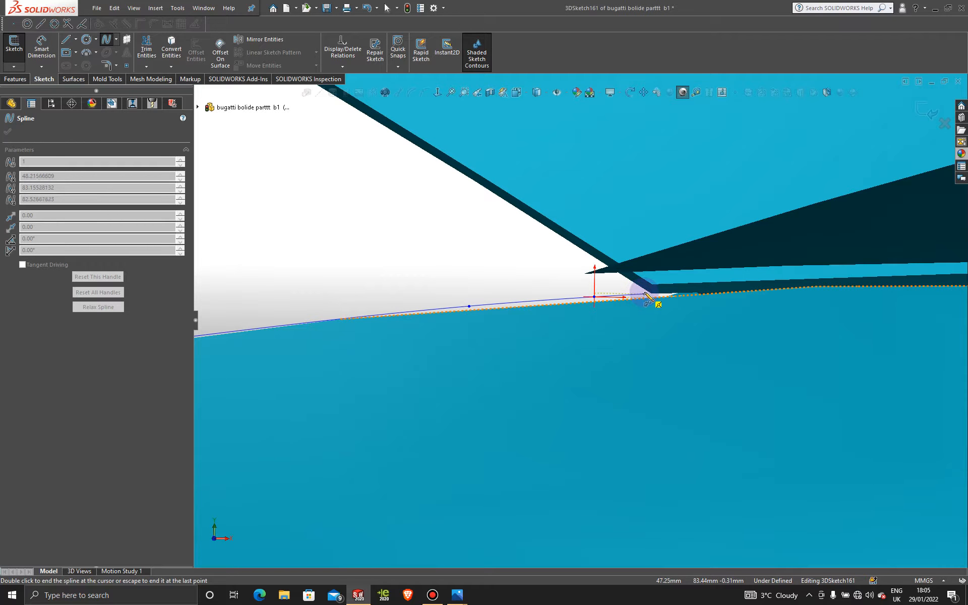
pyautogui.scroll(-3, 649, 299)
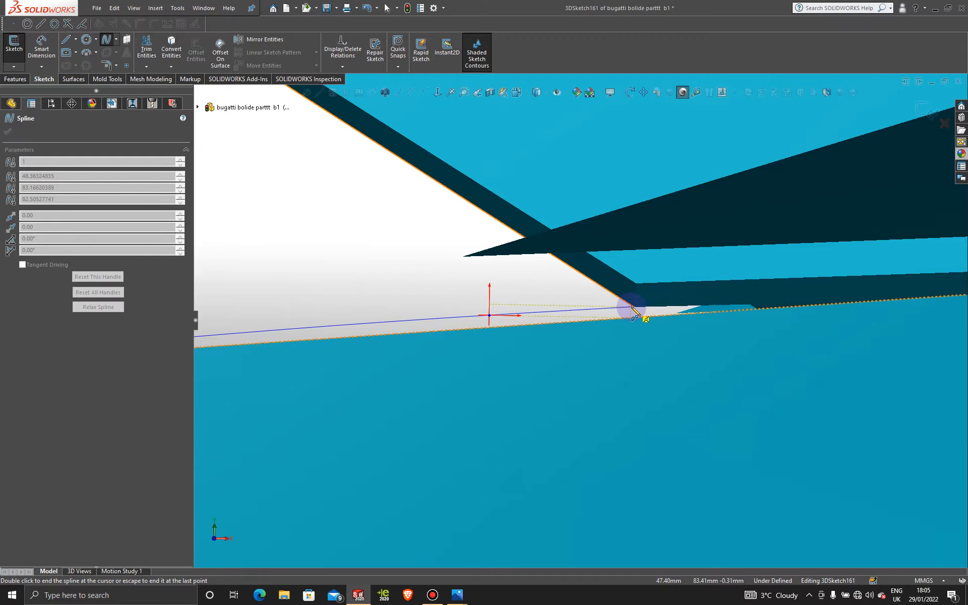
pyautogui.scroll(-2, 634, 312)
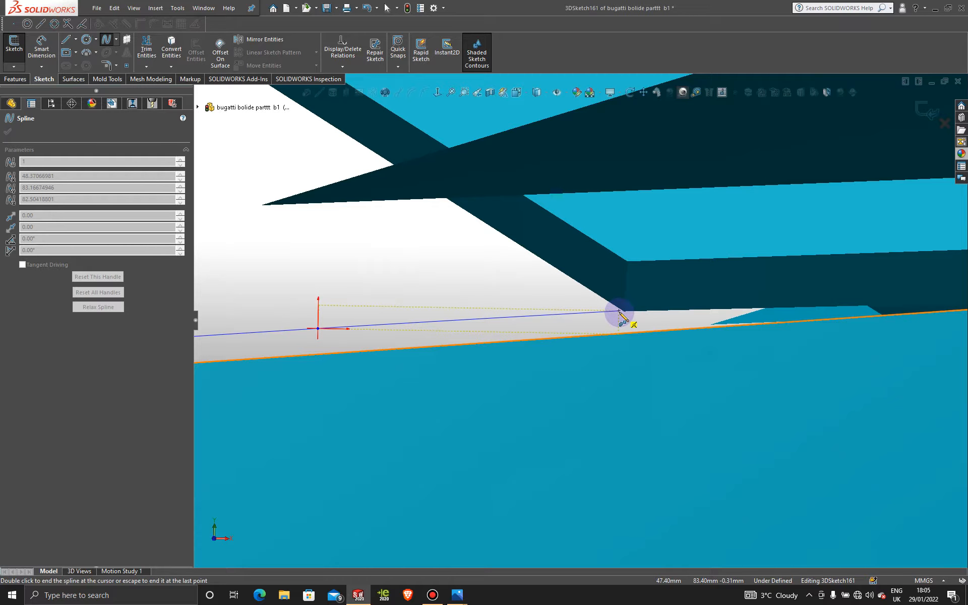
pyautogui.click(620, 312)
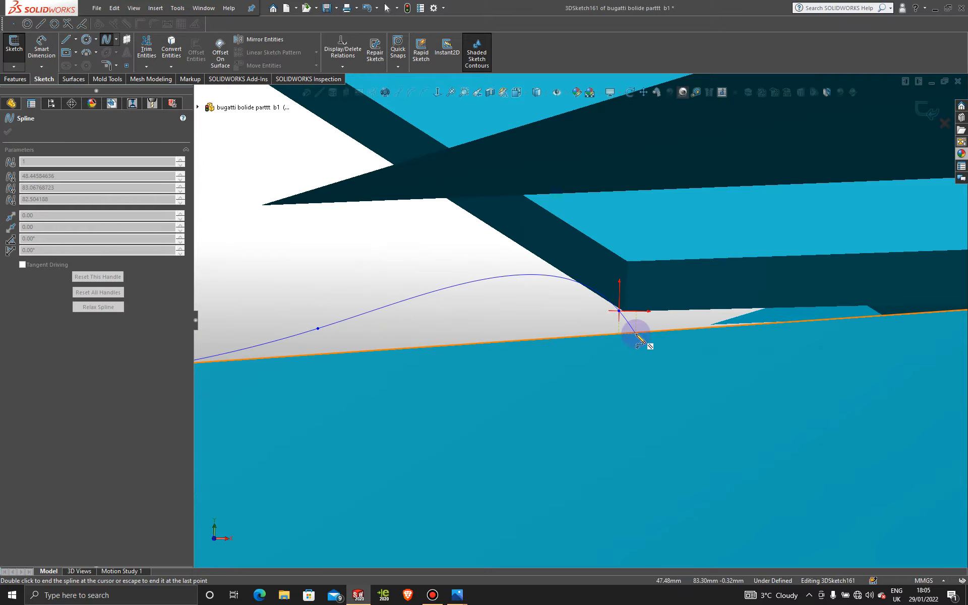
pyautogui.doubleClick(630, 334)
# Examine the lower-edge spline and its joint with the front-edge spline from several angles.
pyautogui.scroll(5, 593, 330)
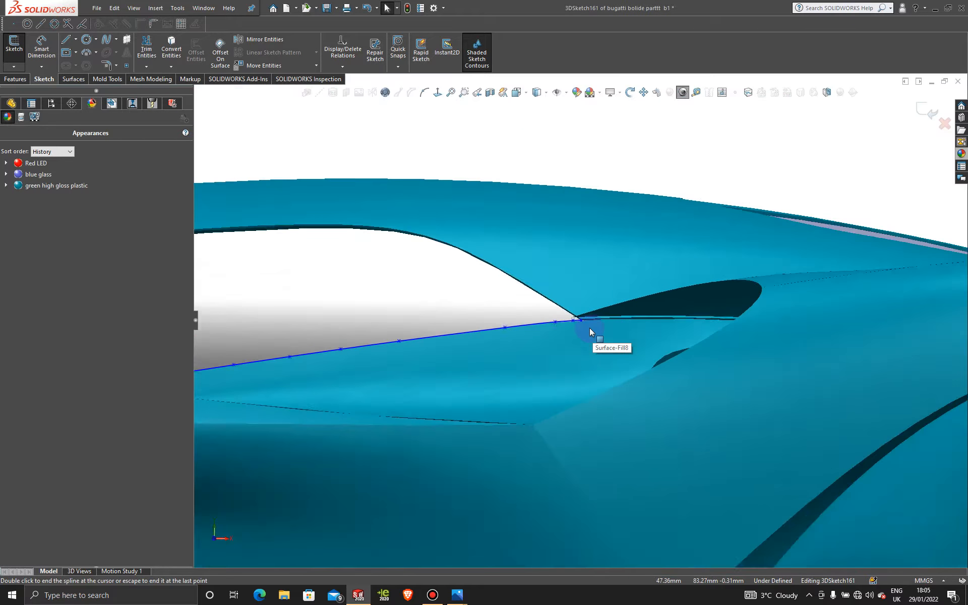
pyautogui.scroll(10, 591, 329)
pyautogui.moveTo(590, 329); pyautogui.dragTo(492, 406, button='middle')
pyautogui.scroll(-10, 471, 361)
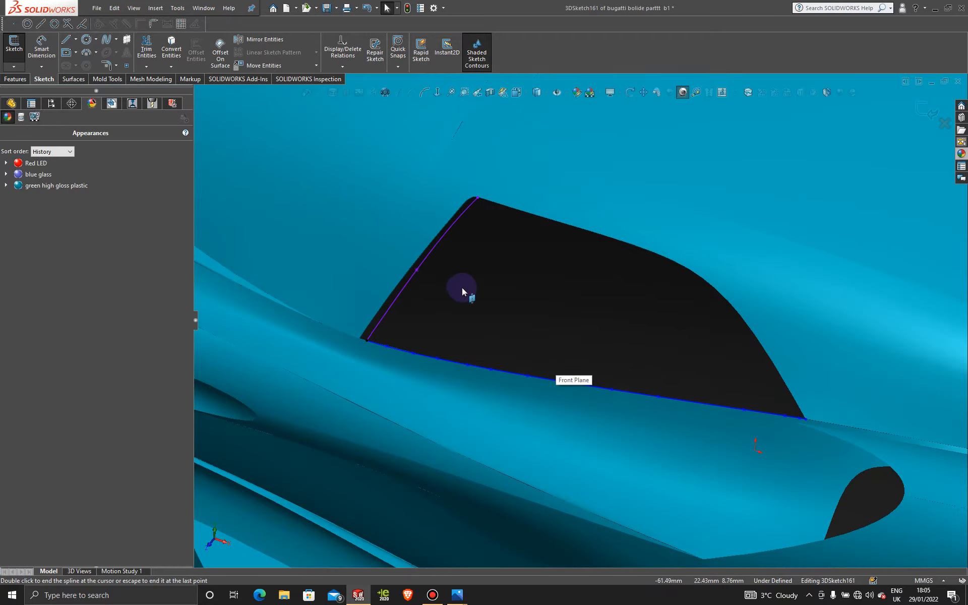
pyautogui.moveTo(455, 299)
pyautogui.mouseDown(button='middle')
pyautogui.moveTo(440, 367)
pyautogui.moveTo(430, 378)
pyautogui.moveTo(415, 374)
pyautogui.moveTo(422, 363)
pyautogui.moveTo(413, 374)
pyautogui.moveTo(407, 367)
pyautogui.mouseUp(button='middle')
pyautogui.scroll(-6, 534, 307)
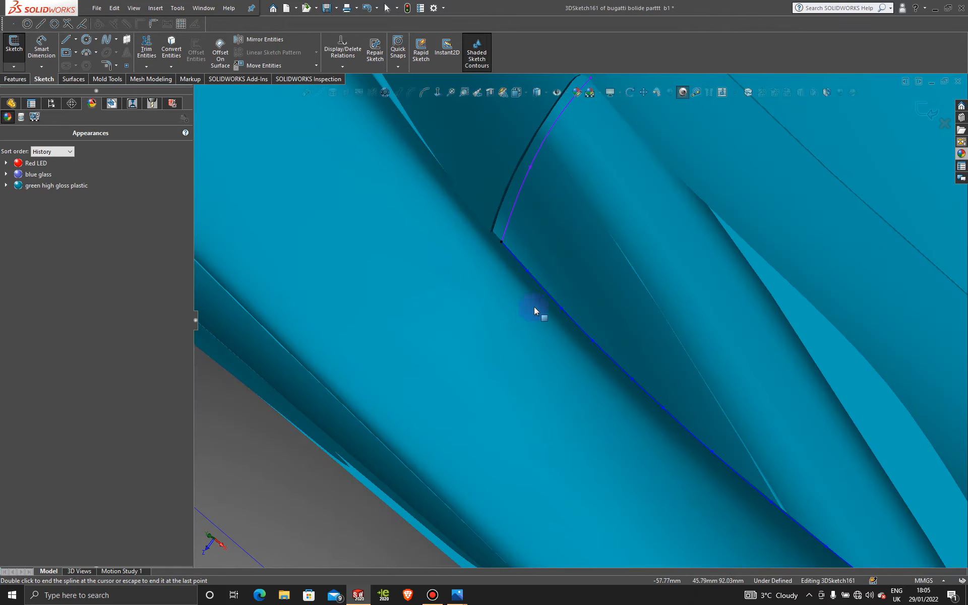
pyautogui.press('Escape')
pyautogui.scroll(5, 552, 320)
pyautogui.moveTo(555, 324); pyautogui.dragTo(675, 198, button='middle')
pyautogui.scroll(-4, 674, 198)
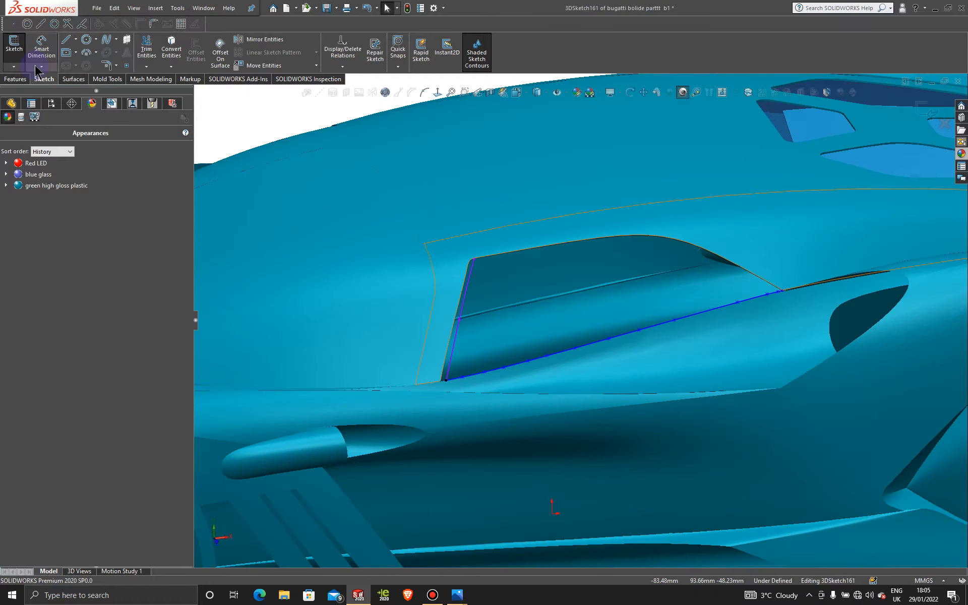
# Begin a second spline in the same 3D sketch at the upper endpoint of the front-edge spline.
pyautogui.click(108, 41)
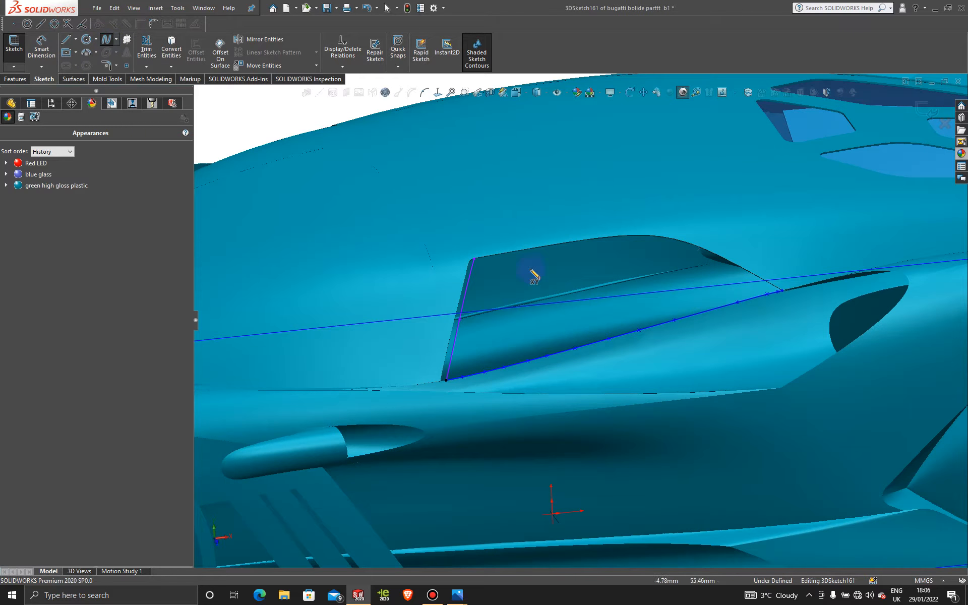
pyautogui.scroll(-4, 523, 285)
pyautogui.moveTo(490, 315); pyautogui.dragTo(446, 296, button='middle')
pyautogui.scroll(5, 447, 299)
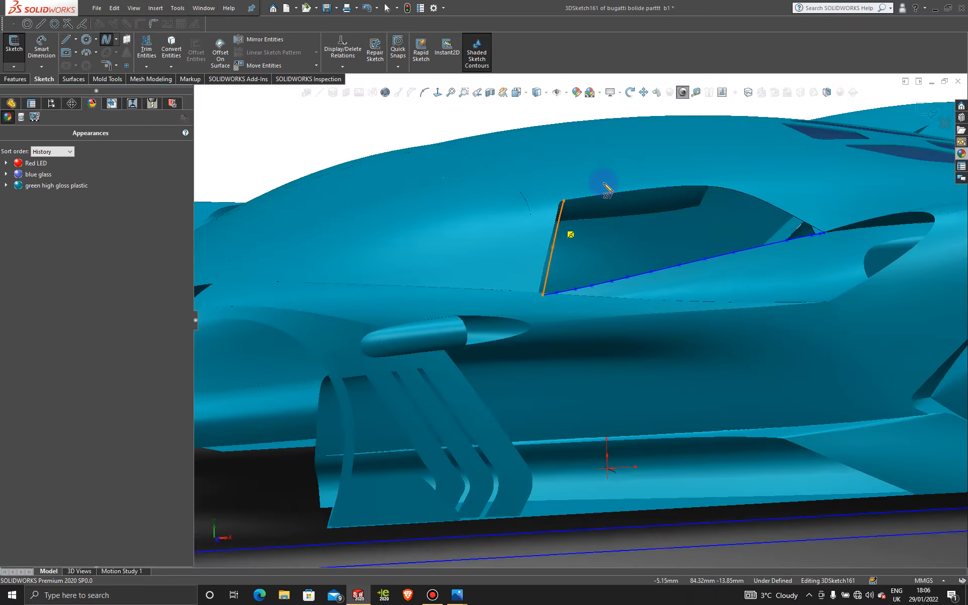
pyautogui.scroll(-6, 601, 202)
pyautogui.moveTo(524, 295); pyautogui.dragTo(525, 280, button='middle')
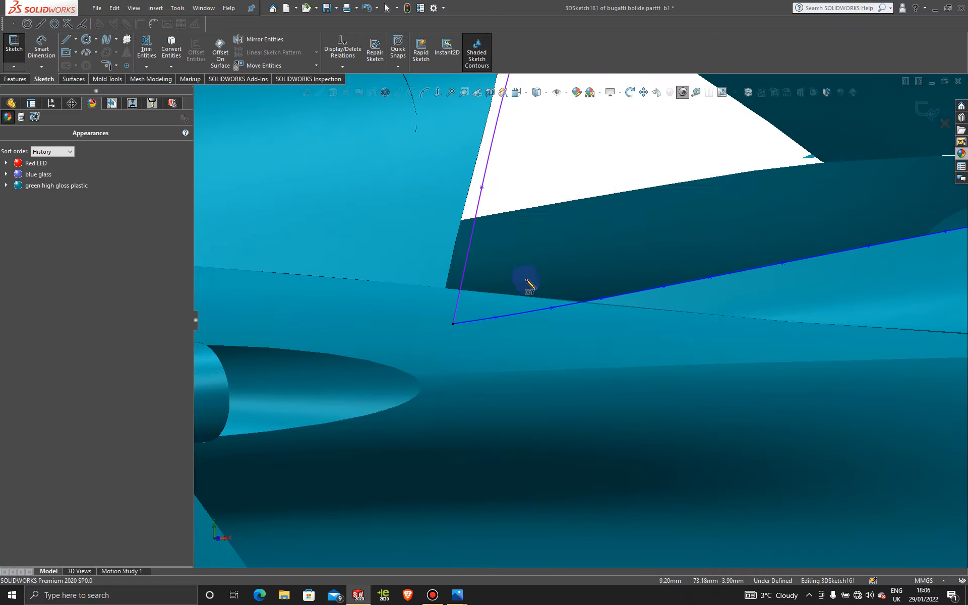
pyautogui.scroll(5, 526, 281)
pyautogui.scroll(-4, 683, 232)
pyautogui.scroll(3, 528, 306)
pyautogui.moveTo(446, 294); pyautogui.dragTo(446, 255, button='middle')
pyautogui.scroll(-3, 396, 139)
pyautogui.scroll(-3, 396, 138)
pyautogui.scroll(-3, 665, 262)
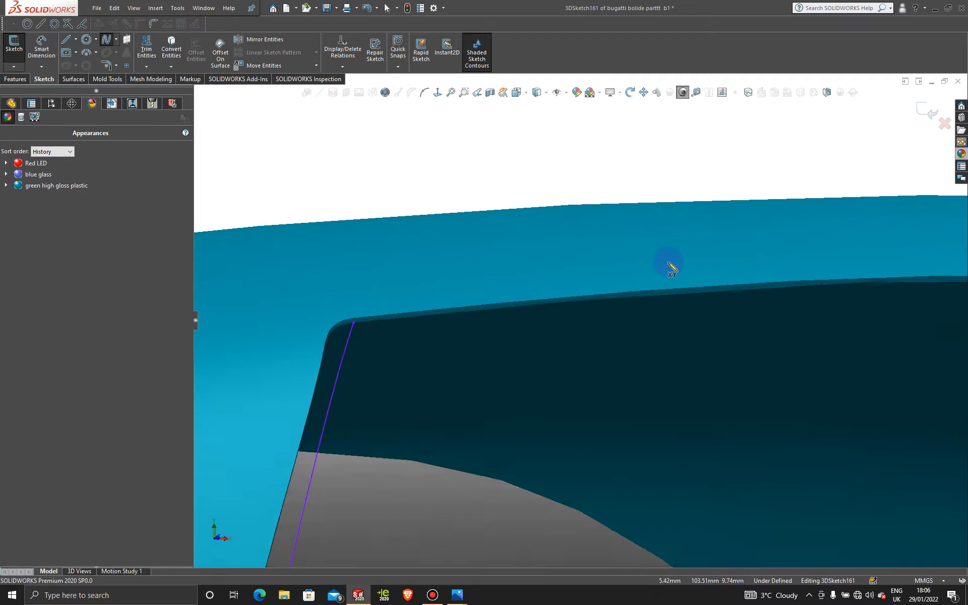
pyautogui.scroll(-2, 331, 338)
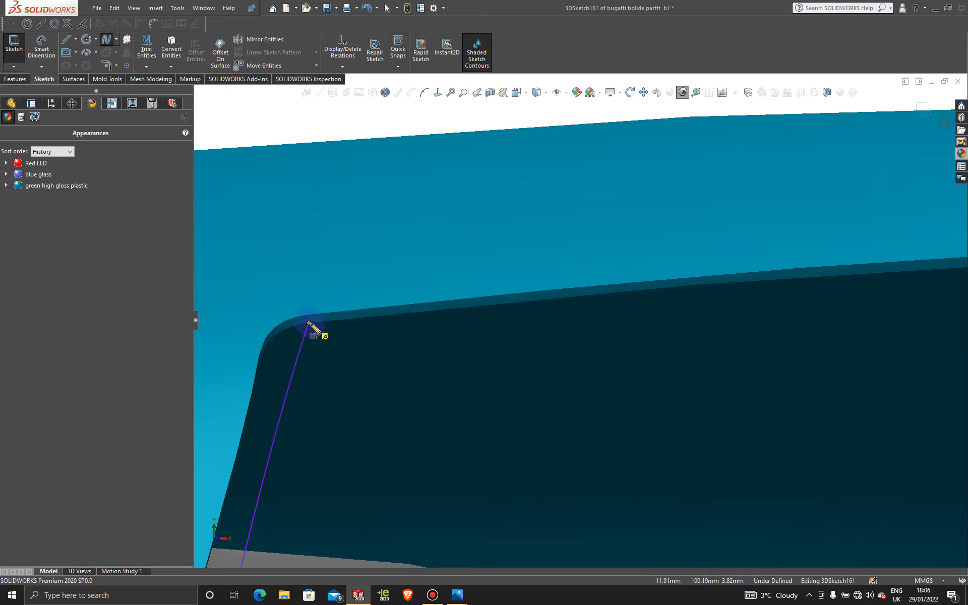
pyautogui.click(310, 324)
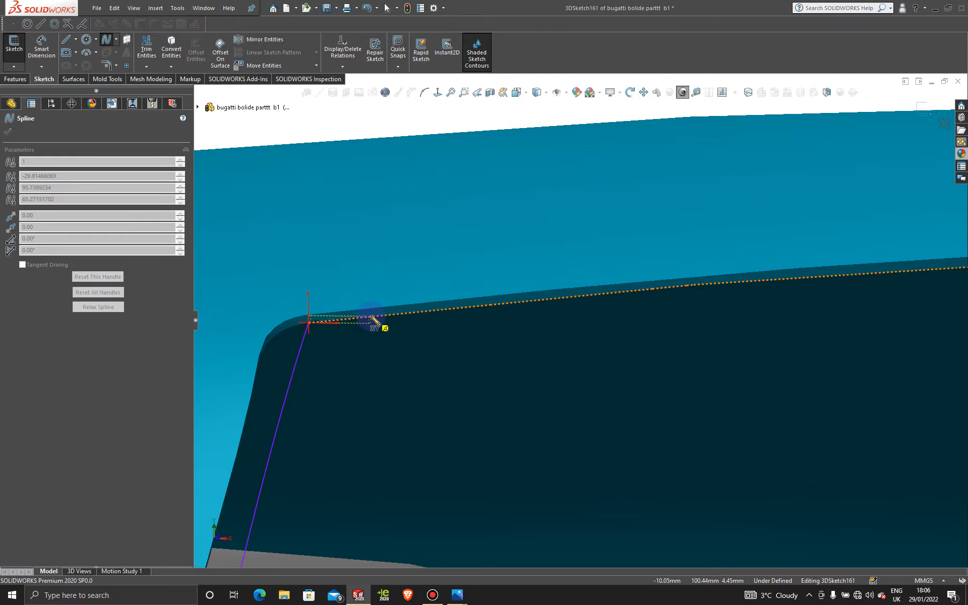
# Place spline points along the front part of the window opening's upper inner edge.
pyautogui.click(371, 317)
pyautogui.click(470, 307)
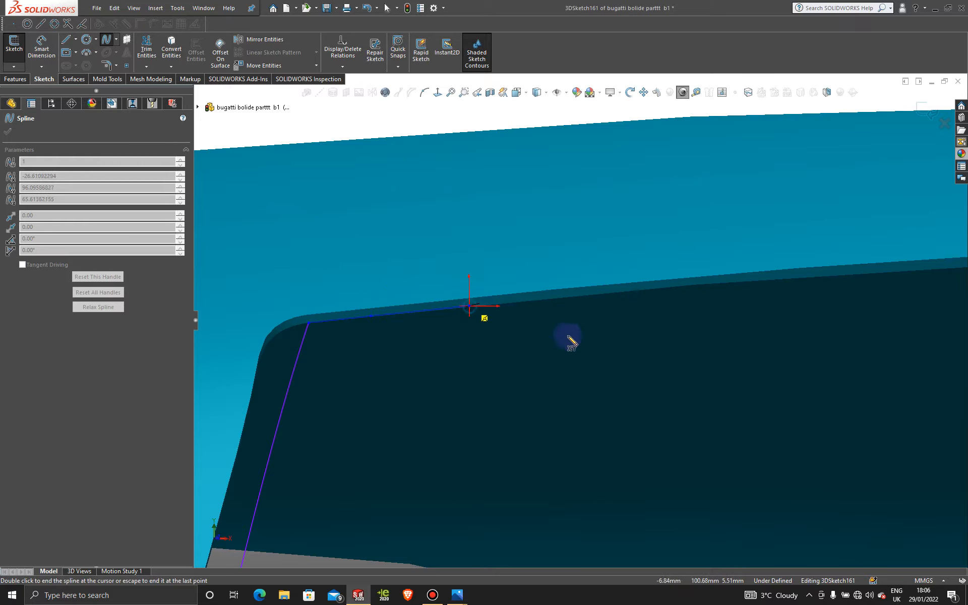
pyautogui.click(570, 297)
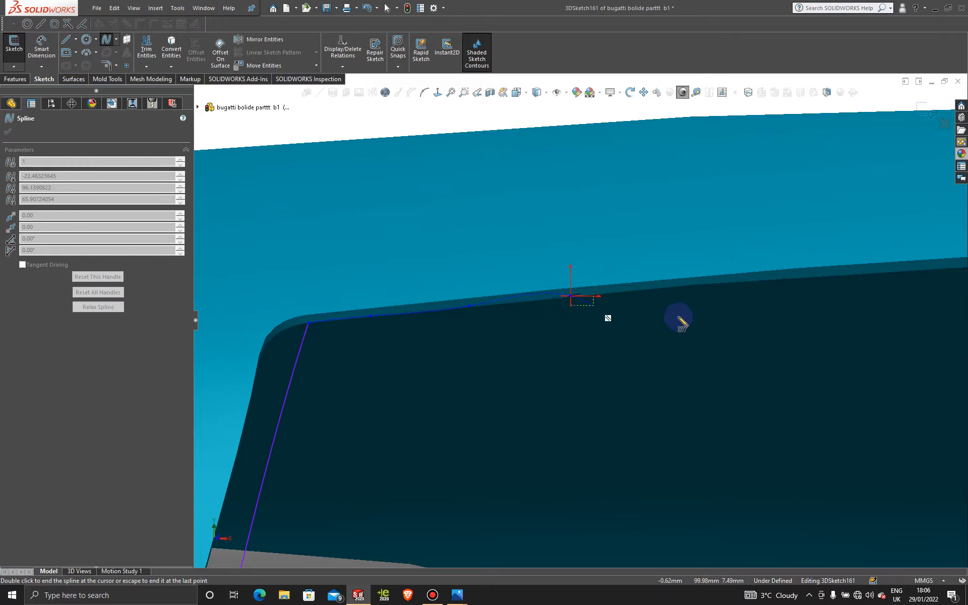
pyautogui.click(683, 286)
pyautogui.doubleClick(755, 281)
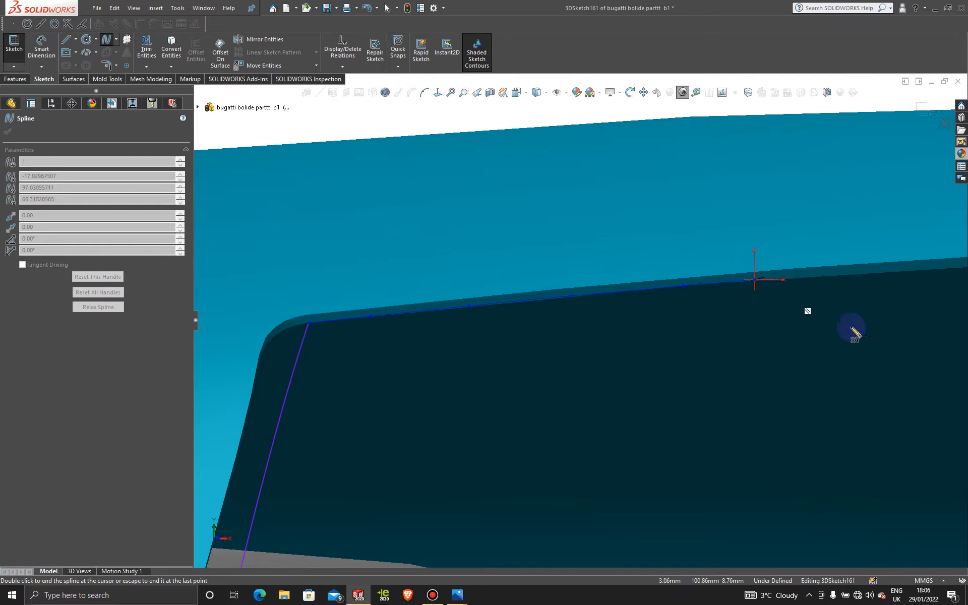
pyautogui.click(843, 274)
# Continue the upper-edge spline with points along the middle of the window opening's upper inner edge.
pyautogui.scroll(5, 847, 319)
pyautogui.scroll(-5, 858, 328)
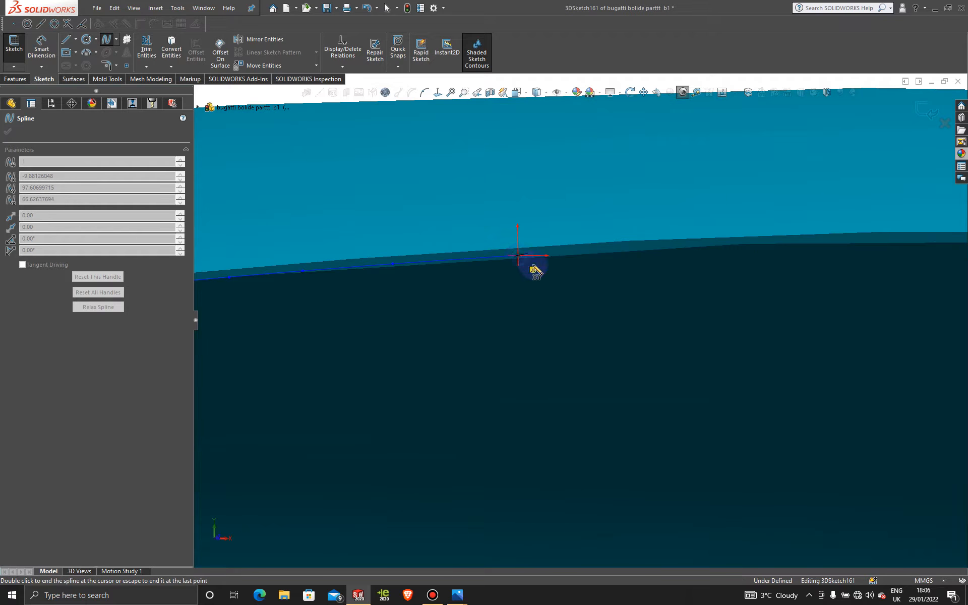
pyautogui.click(711, 248)
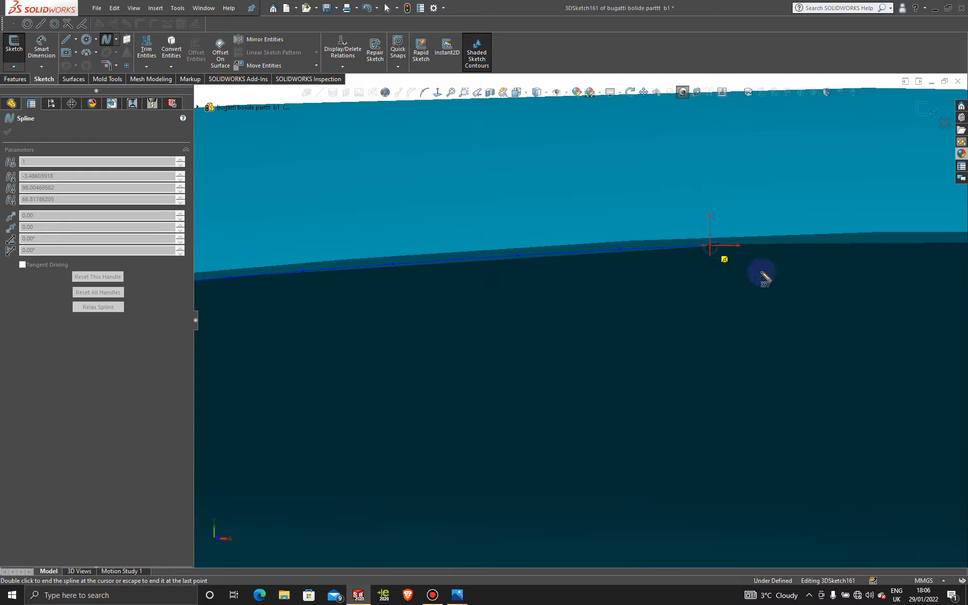
pyautogui.click(823, 244)
pyautogui.scroll(5, 832, 324)
pyautogui.scroll(-4, 797, 315)
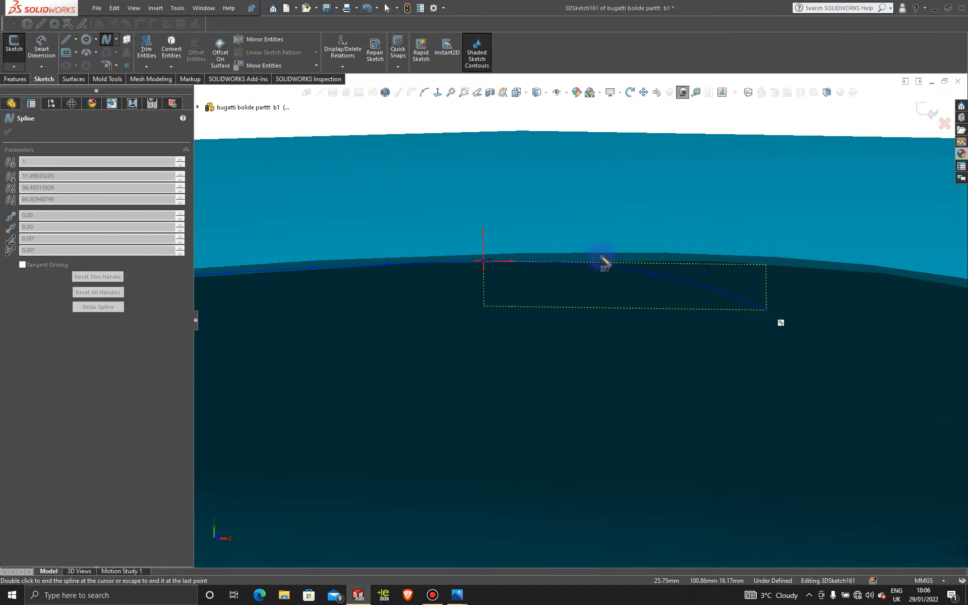
# Add upper-edge spline points past the crest of the window opening, up to where its inner edge starts sloping down rearward.
pyautogui.click(573, 261)
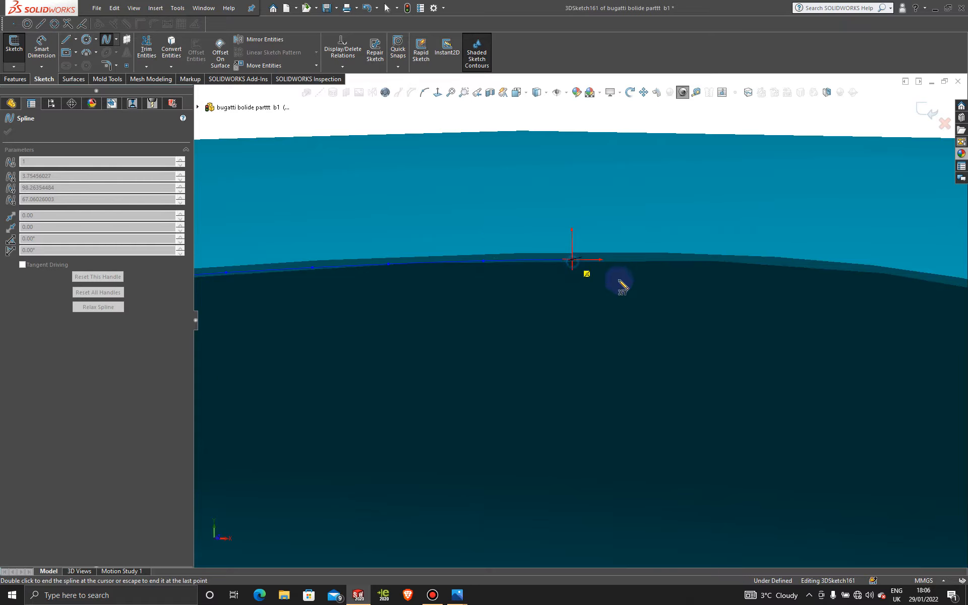
pyautogui.click(689, 260)
pyautogui.click(768, 264)
pyautogui.click(857, 273)
pyautogui.scroll(7, 841, 355)
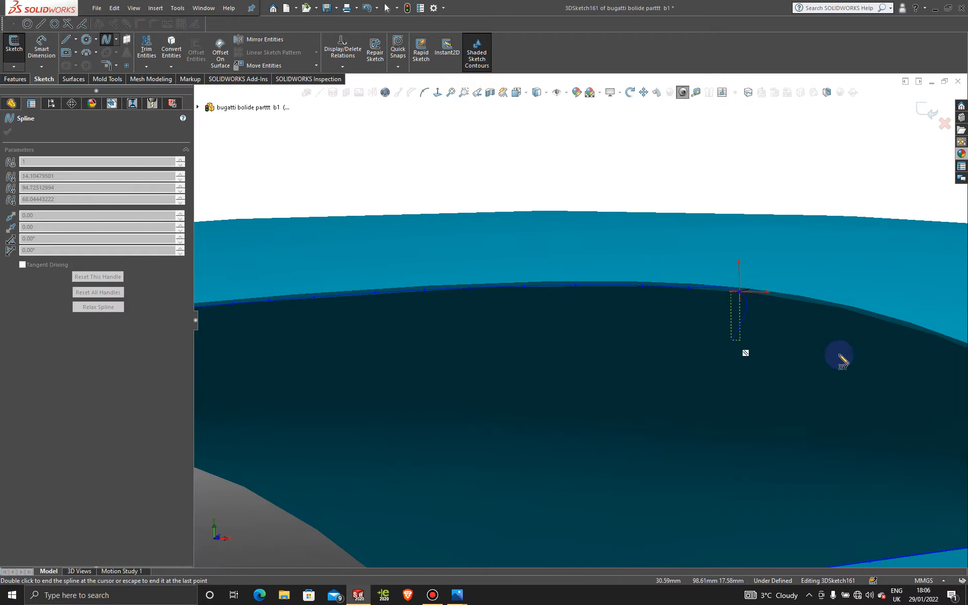
pyautogui.scroll(-5, 734, 343)
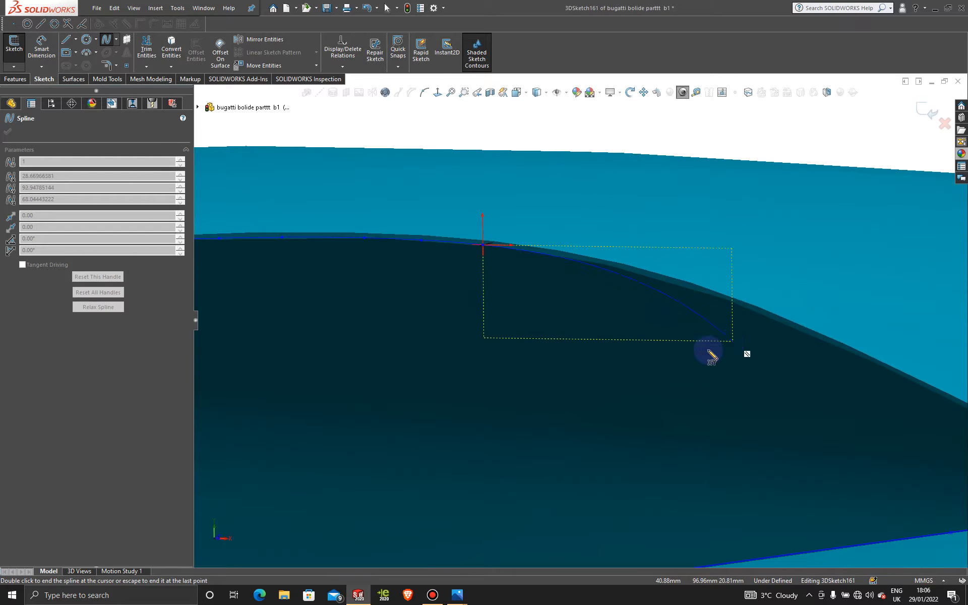
pyautogui.click(555, 256)
pyautogui.scroll(-4, 568, 276)
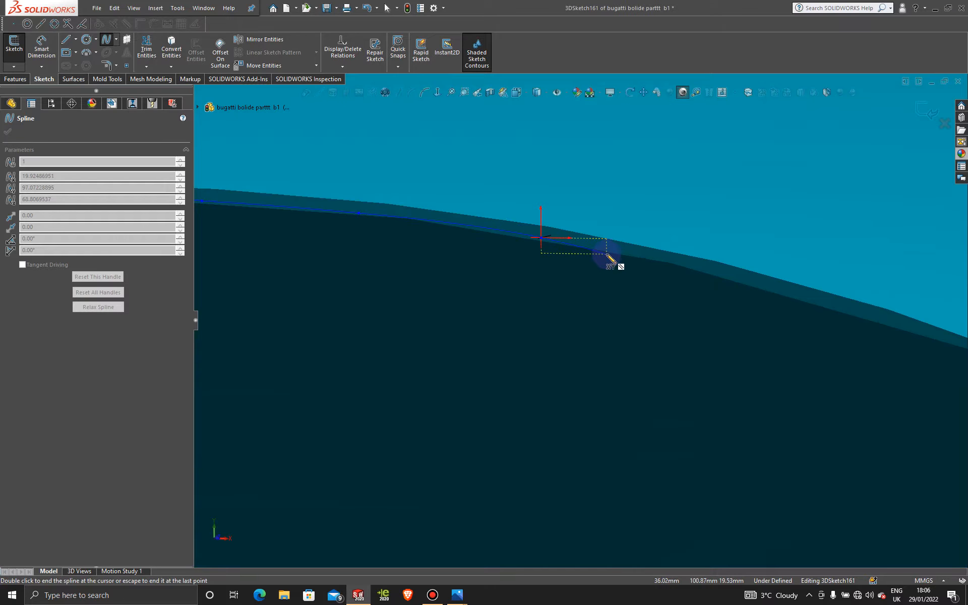
pyautogui.click(698, 271)
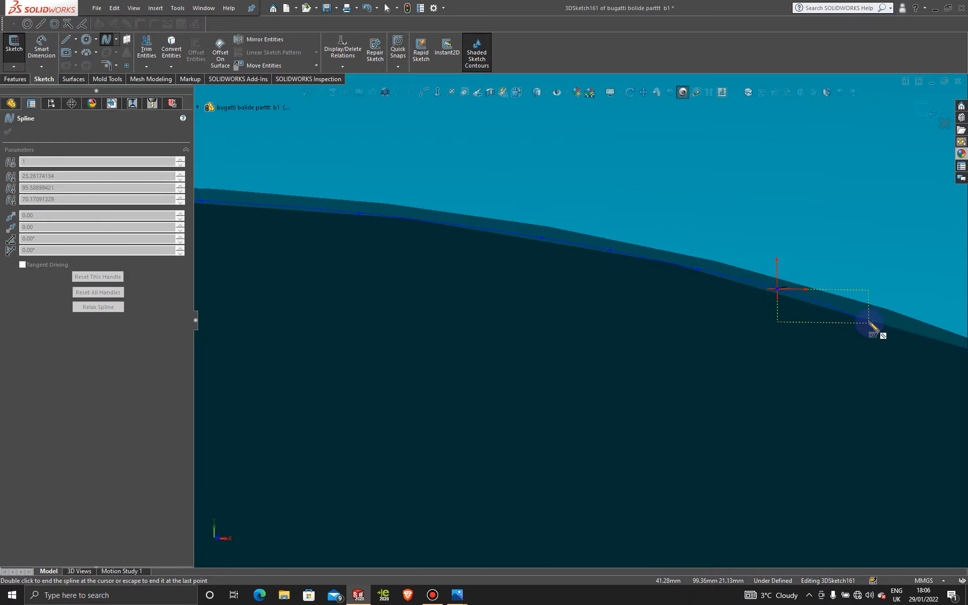
# Place closely spaced spline points down the sloping rear part of the window opening's upper inner edge.
pyautogui.scroll(10, 851, 375)
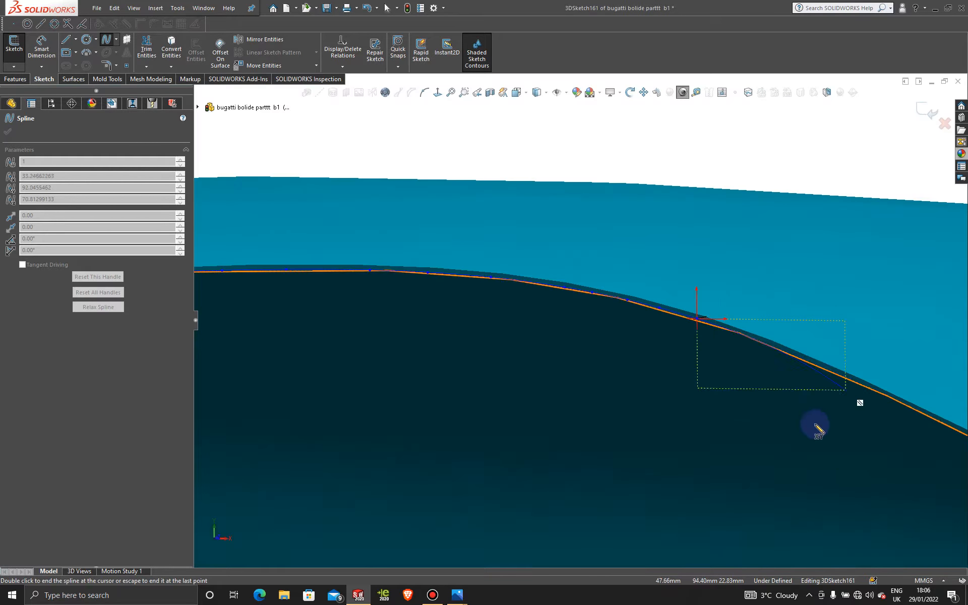
pyautogui.scroll(-8, 741, 401)
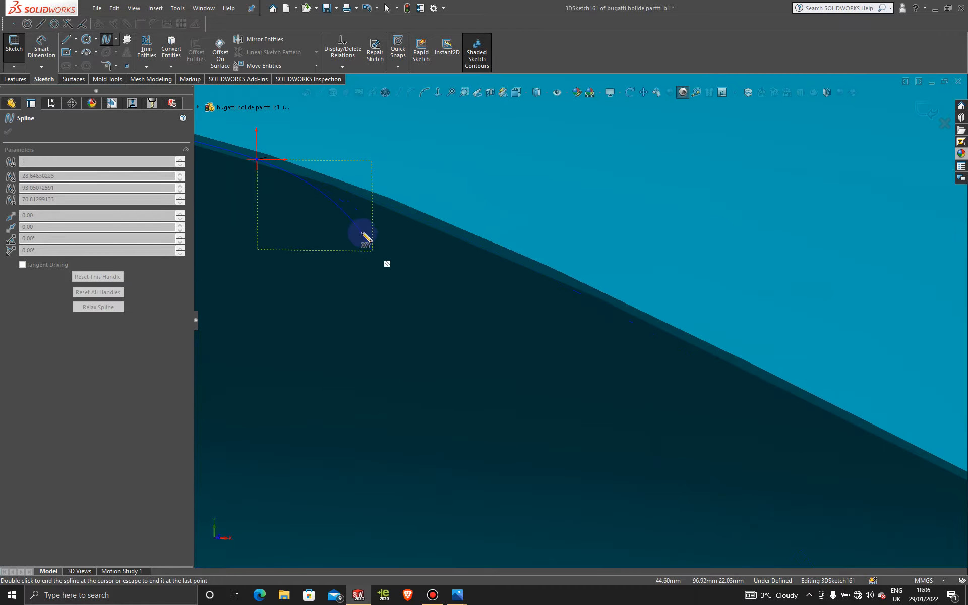
pyautogui.click(382, 204)
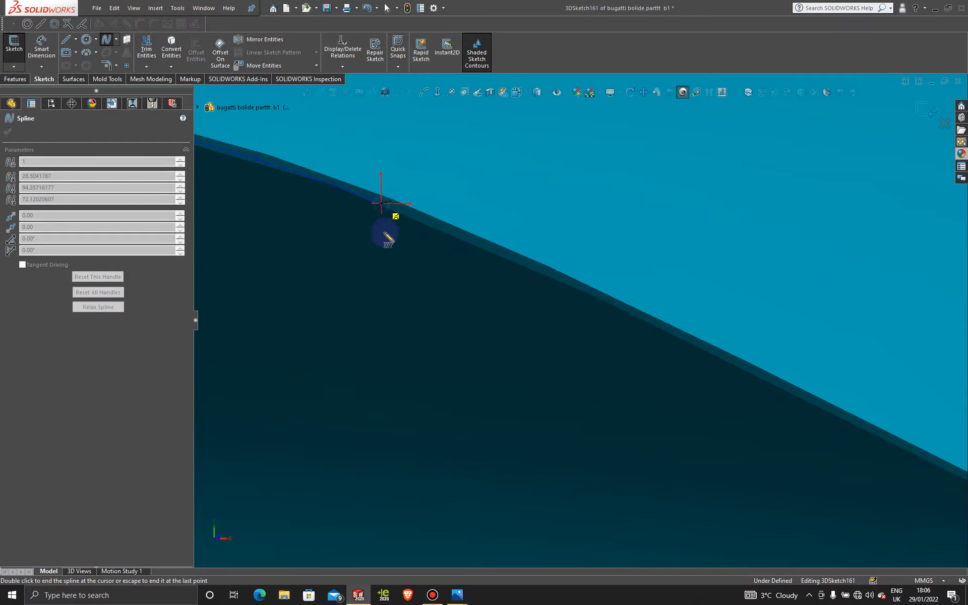
pyautogui.click(474, 243)
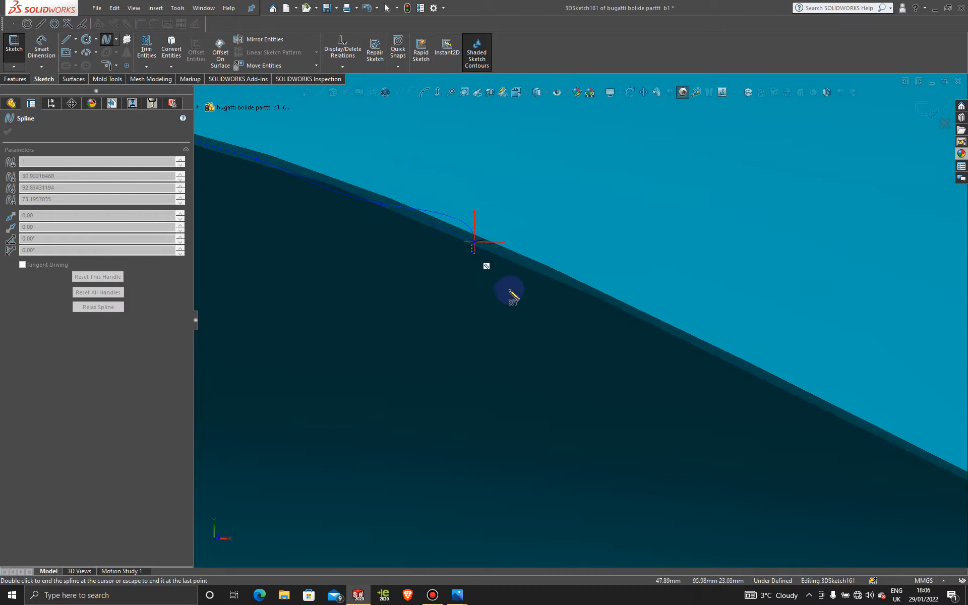
pyautogui.click(578, 289)
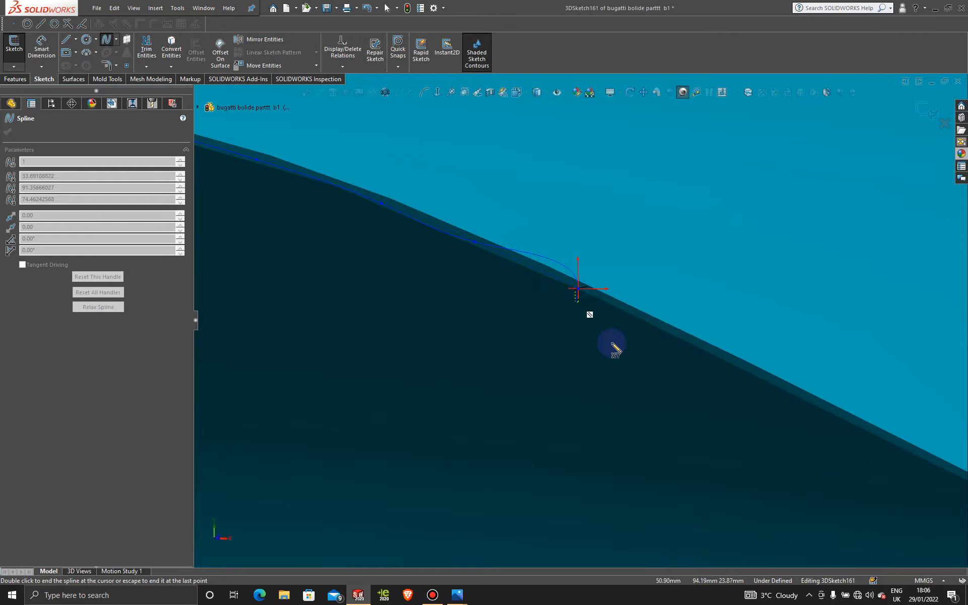
pyautogui.click(667, 331)
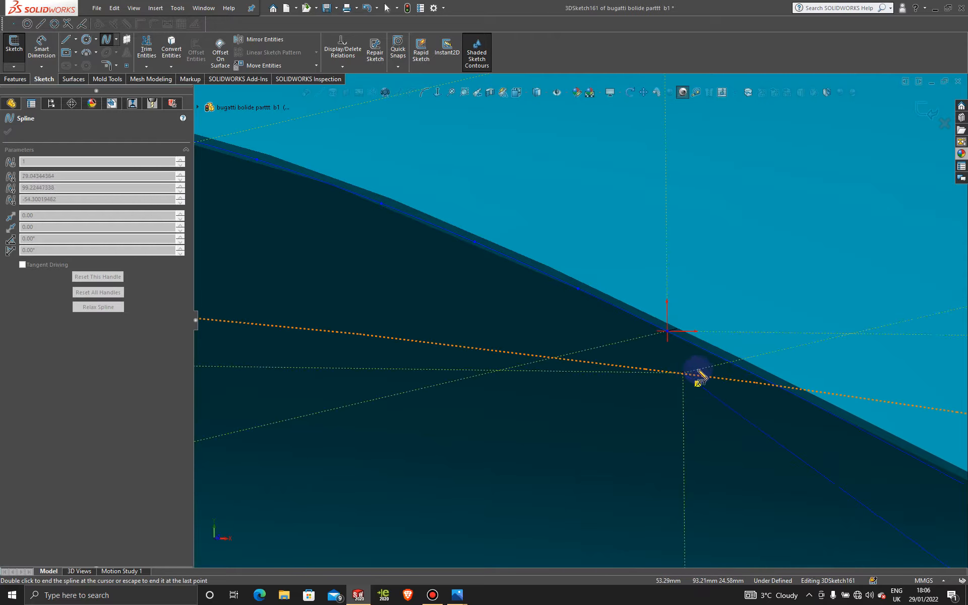
pyautogui.click(752, 375)
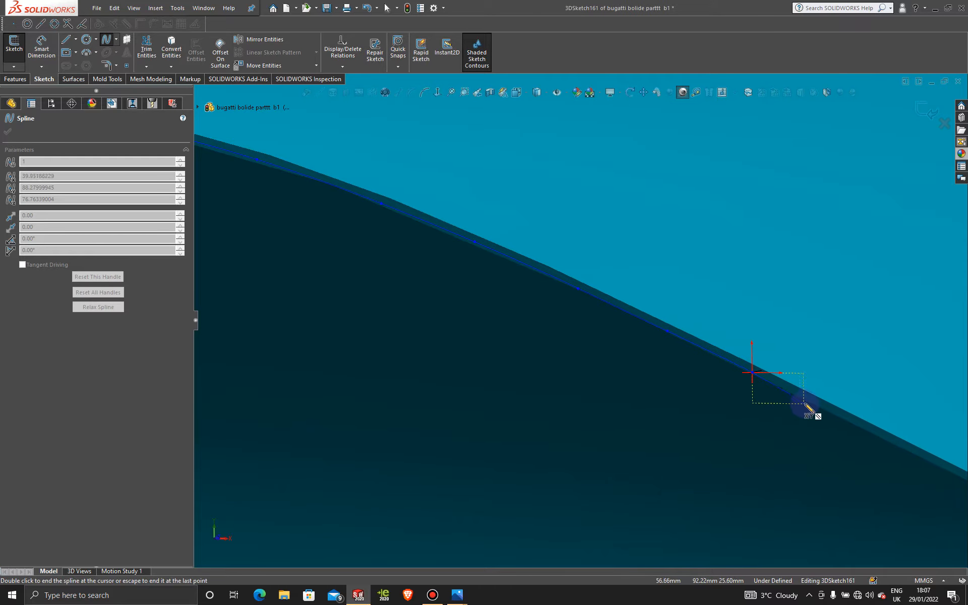
pyautogui.click(806, 401)
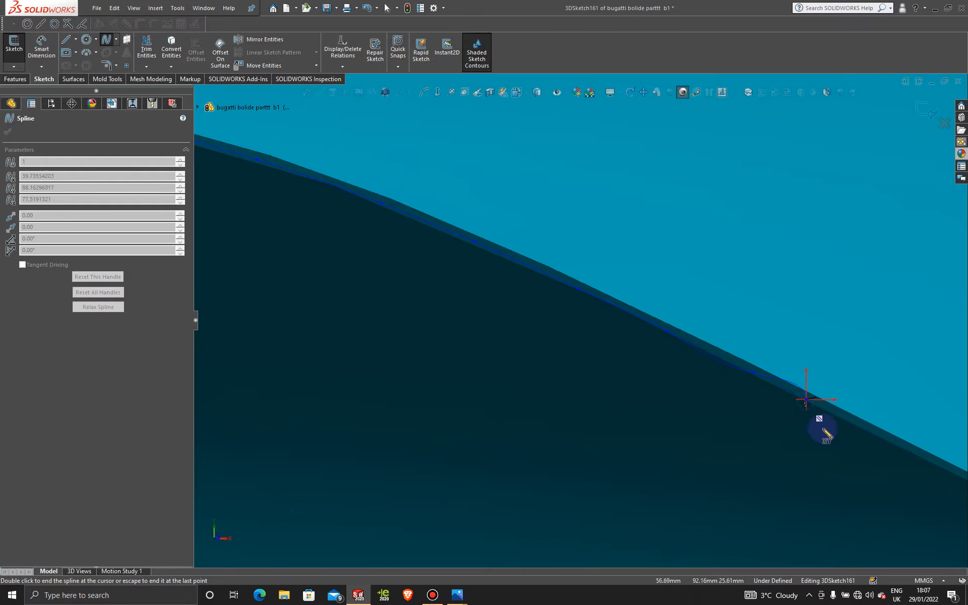
pyautogui.click(866, 430)
# Finish the upper-edge spline at the lower-edge spline's endpoint in the window's rear corner and exit the 3D sketch.
pyautogui.scroll(5, 809, 478)
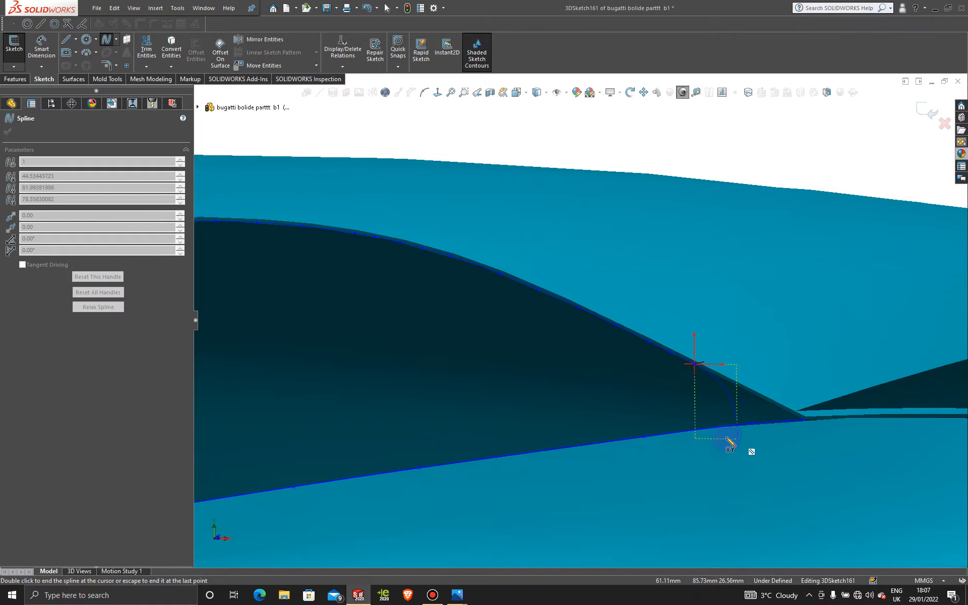
pyautogui.scroll(-4, 730, 443)
pyautogui.click(734, 315)
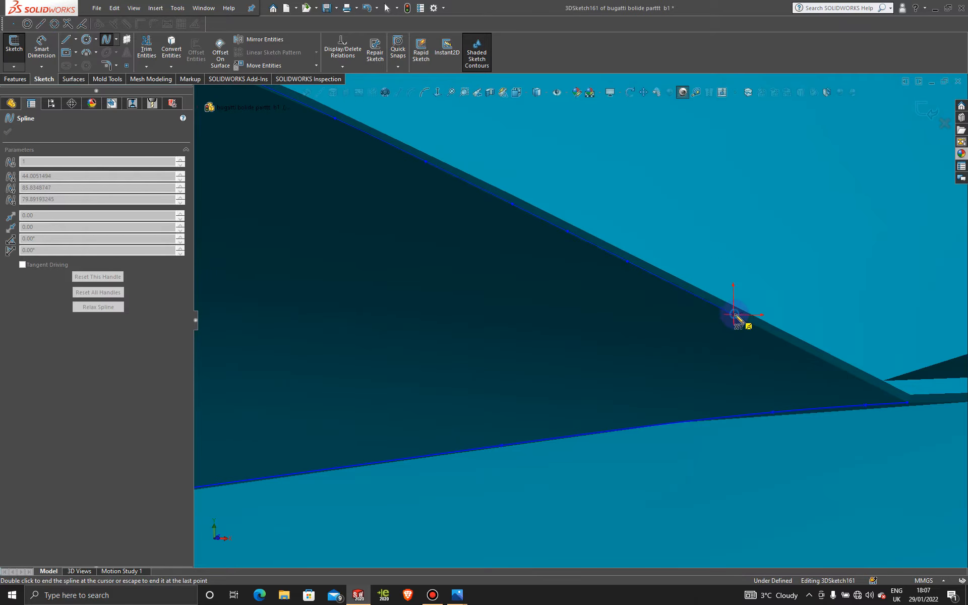
pyautogui.click(817, 357)
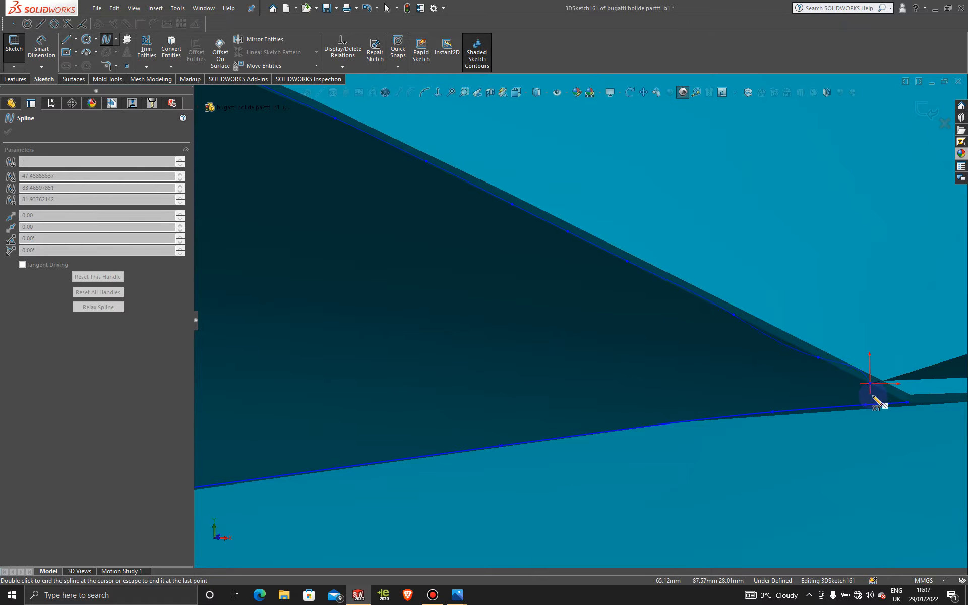
pyautogui.scroll(-2, 876, 397)
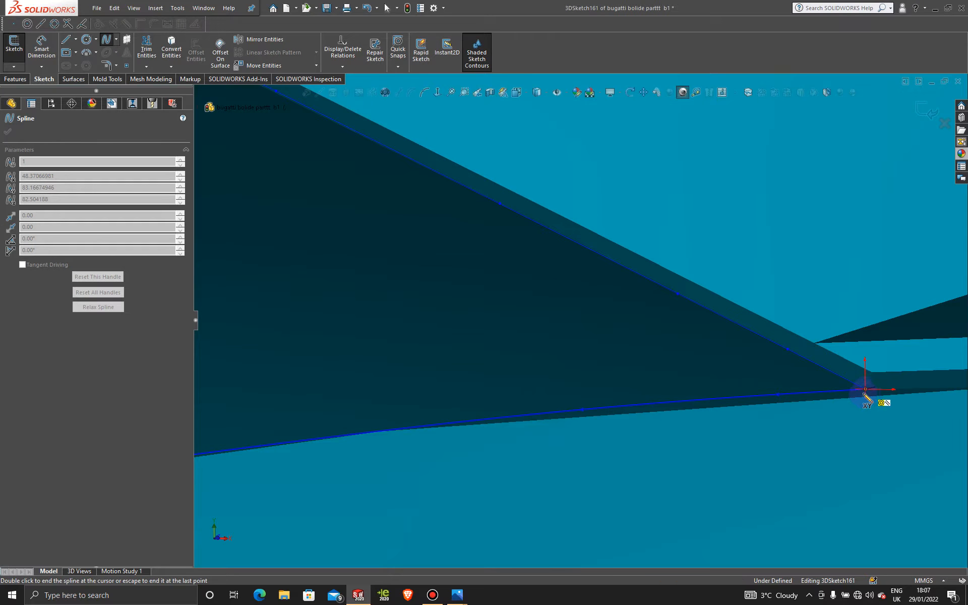
pyautogui.doubleClick(864, 393)
pyautogui.scroll(5, 515, 386)
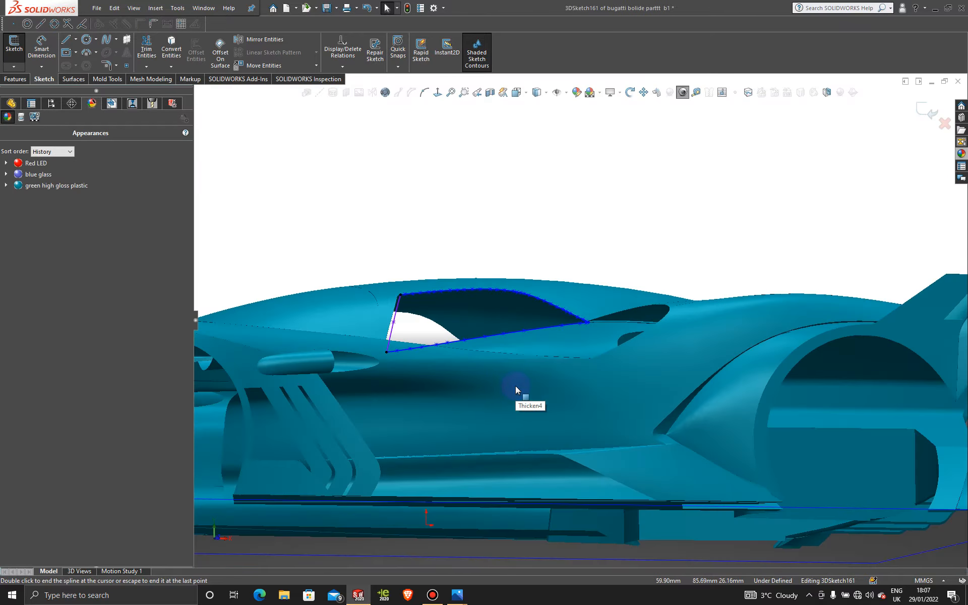
pyautogui.moveTo(515, 386); pyautogui.dragTo(930, 113, button='middle')
pyautogui.click(927, 110)
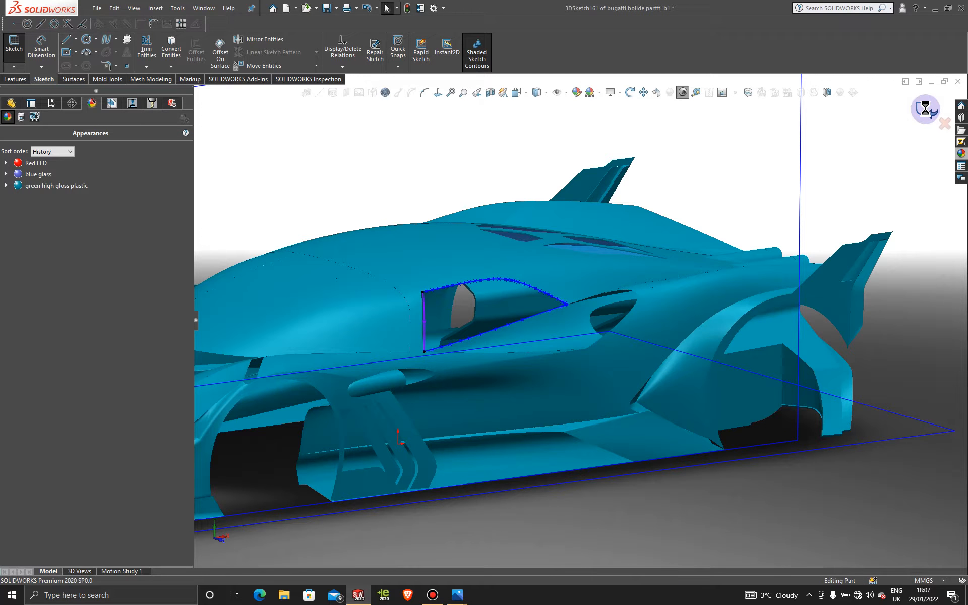
# Create a filled surface over the window opening from 3DSketch161 and the front-edge 3DSketch160, both with Contact edge settings.
pyautogui.click(74, 79)
pyautogui.click(150, 50)
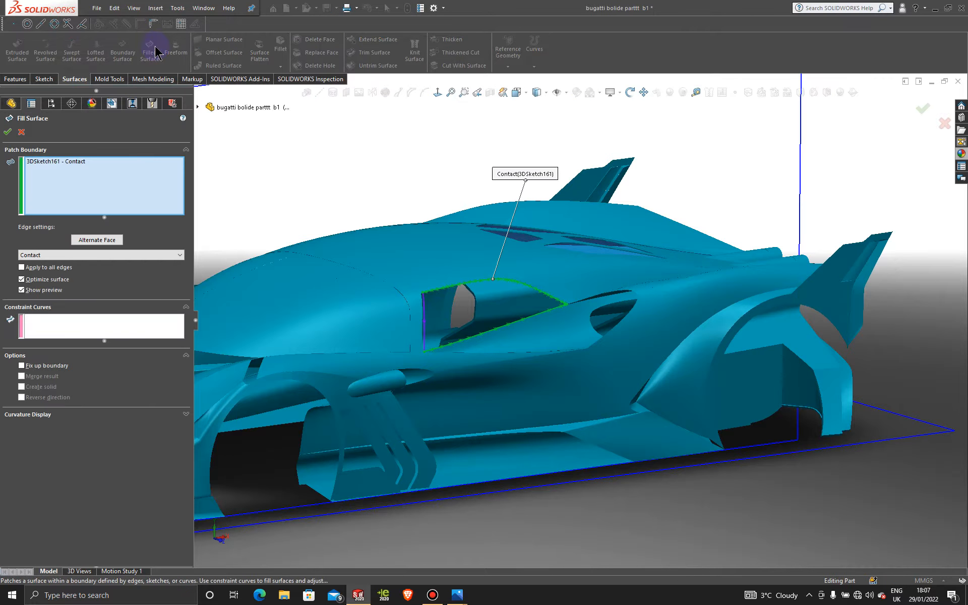
pyautogui.scroll(-5, 366, 301)
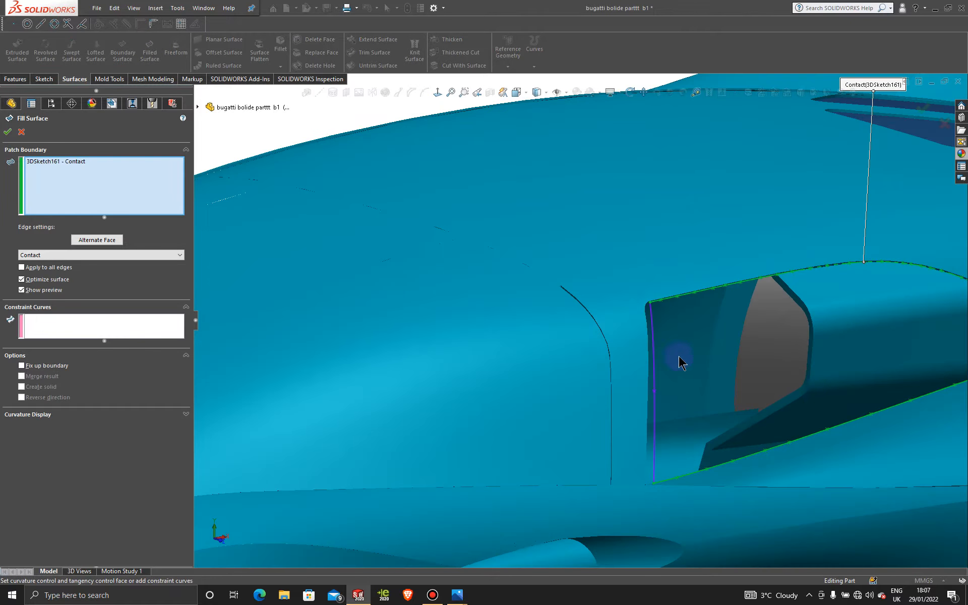
pyautogui.click(655, 364)
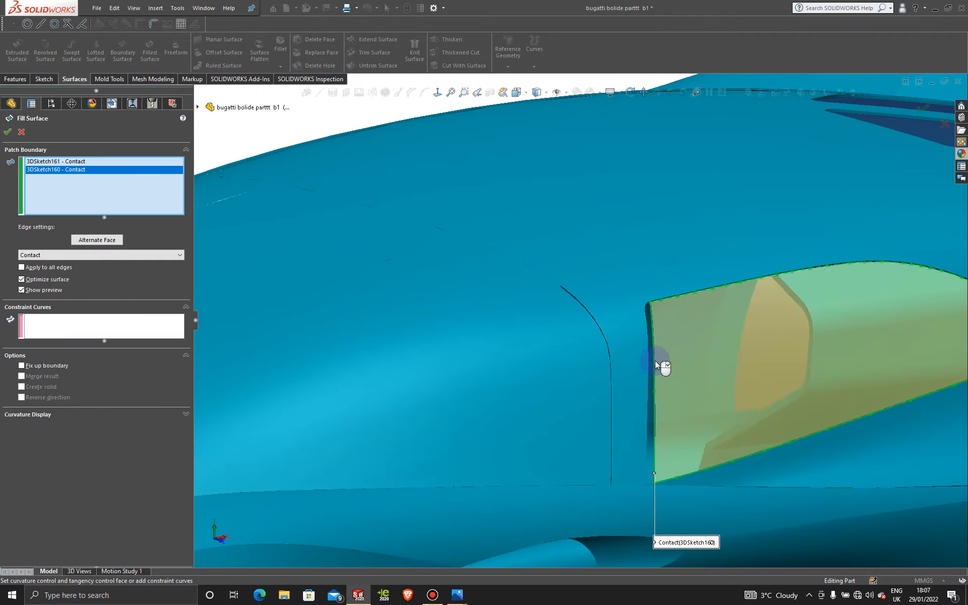
pyautogui.click(7, 132)
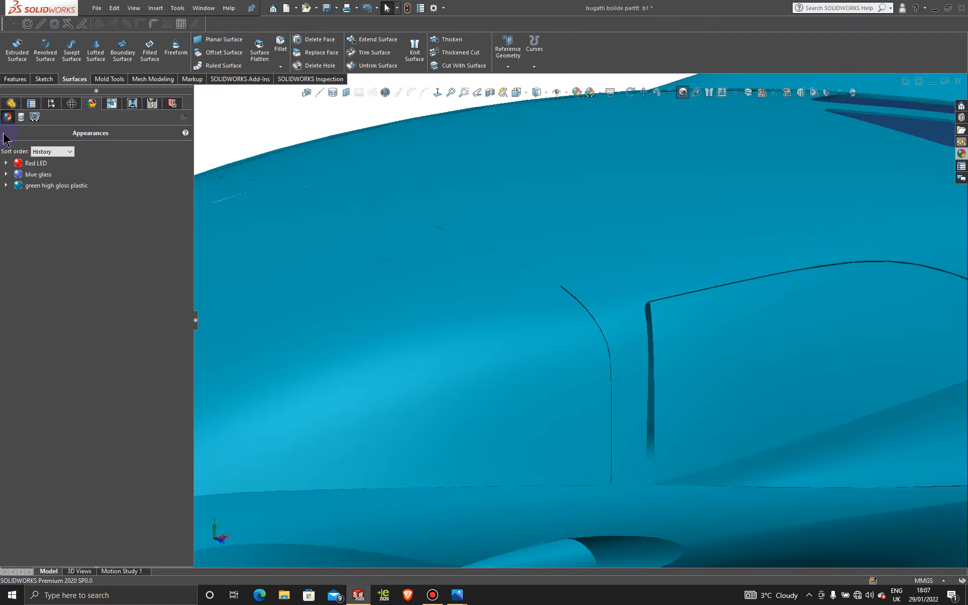
# Start a linear Extend Surface by distance on the front edge of the filled window surface, beside the gap.
pyautogui.scroll(6, 832, 491)
pyautogui.scroll(1, 778, 438)
pyautogui.moveTo(774, 440); pyautogui.dragTo(730, 449, button='middle')
pyautogui.scroll(-5, 654, 328)
pyautogui.moveTo(595, 379); pyautogui.dragTo(546, 128, button='middle')
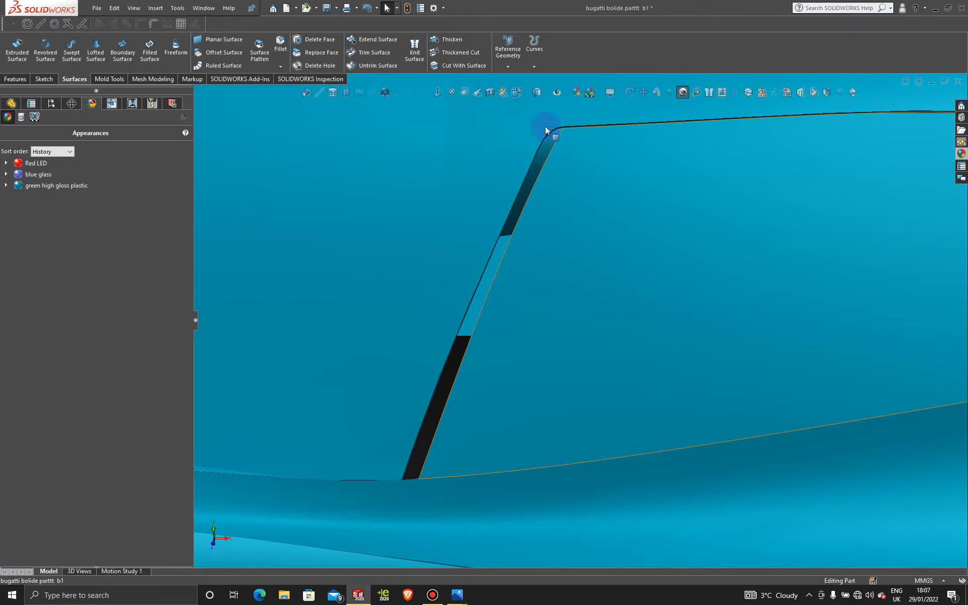
pyautogui.click(367, 44)
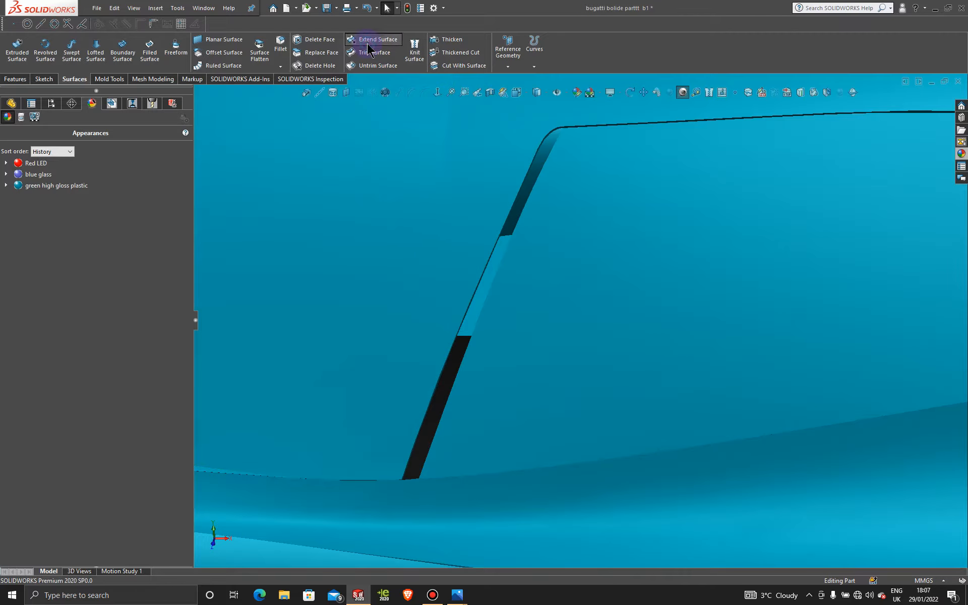
pyautogui.click(516, 233)
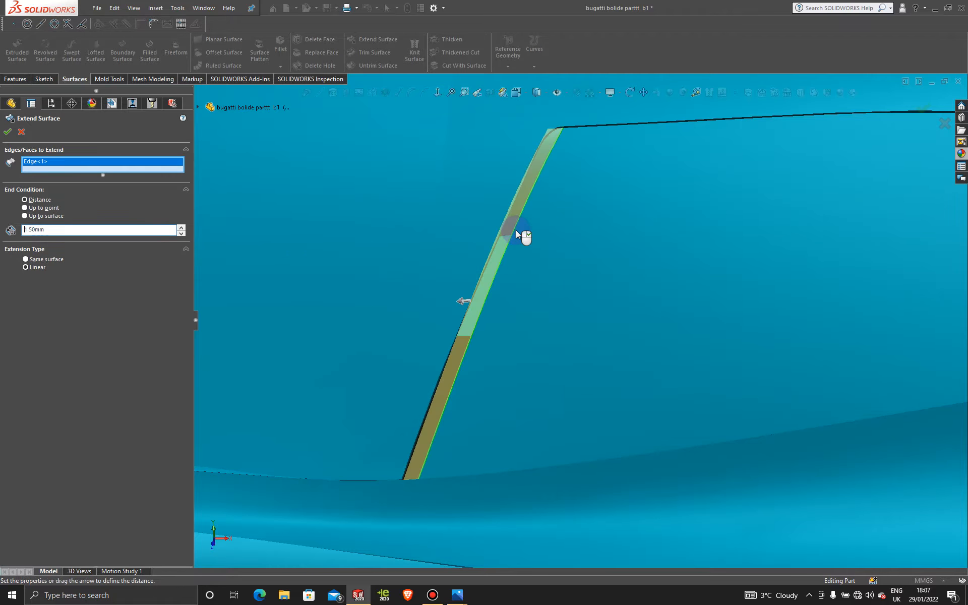
# Set the front-edge extension distance to 2 mm to cover the gap, and apply the extension.
pyautogui.moveTo(475, 371)
pyautogui.mouseDown(button='middle')
pyautogui.moveTo(508, 382)
pyautogui.moveTo(501, 337)
pyautogui.moveTo(517, 313)
pyautogui.moveTo(552, 419)
pyautogui.mouseUp(button='middle')
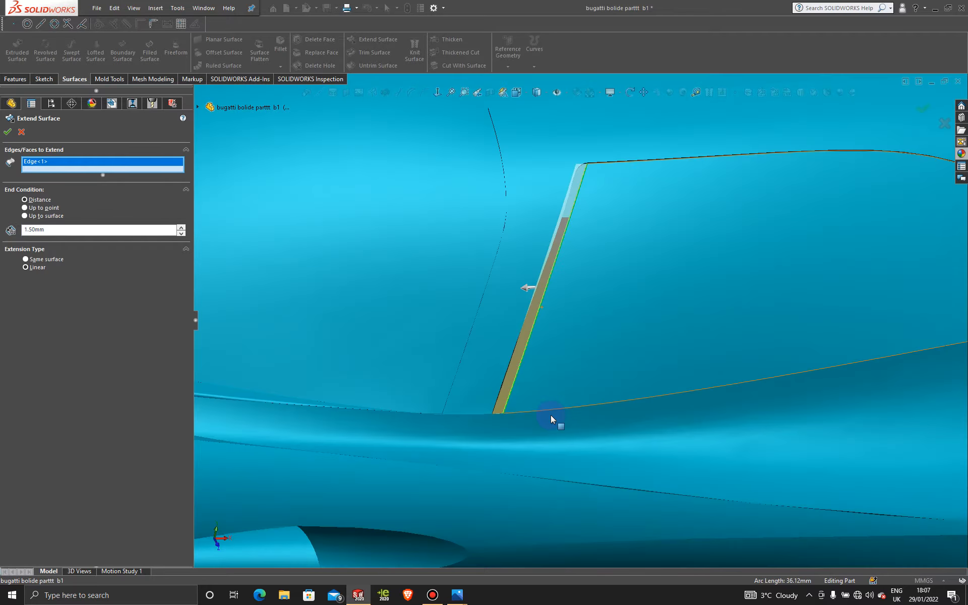
pyautogui.press('space')
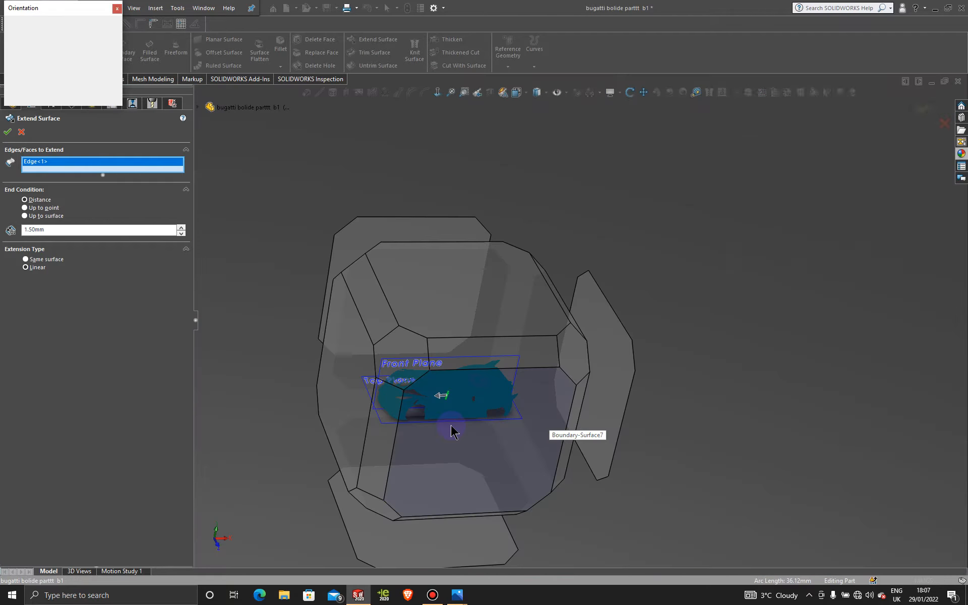
pyautogui.click(451, 431)
pyautogui.scroll(-5, 527, 404)
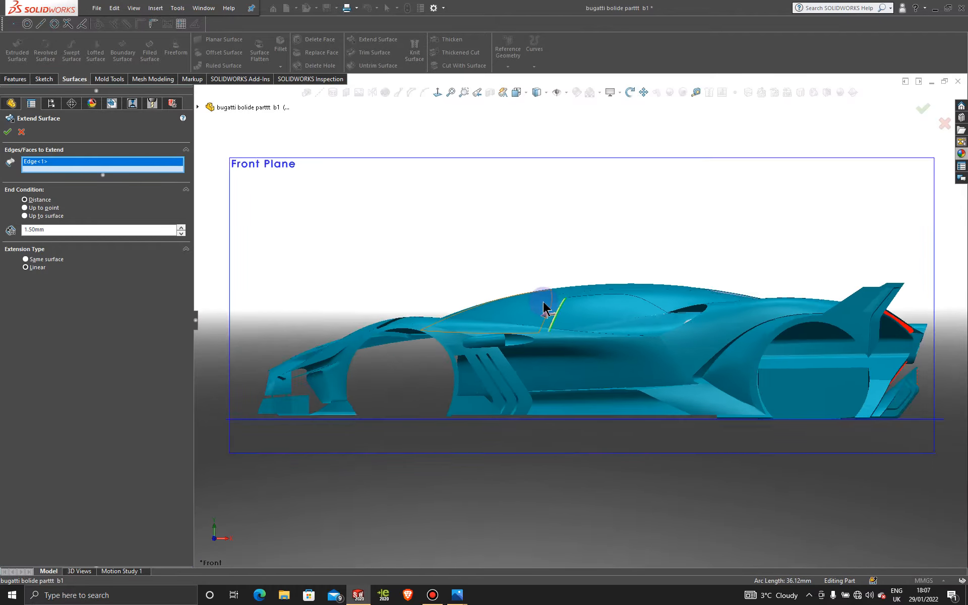
pyautogui.scroll(-4, 563, 348)
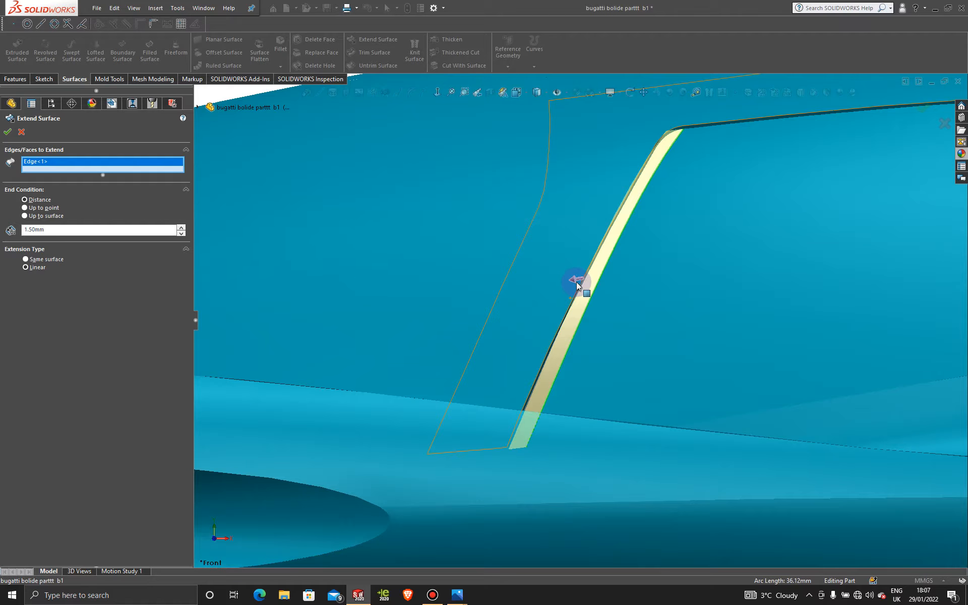
pyautogui.moveTo(573, 280); pyautogui.dragTo(581, 270)
pyautogui.scroll(-4, 573, 283)
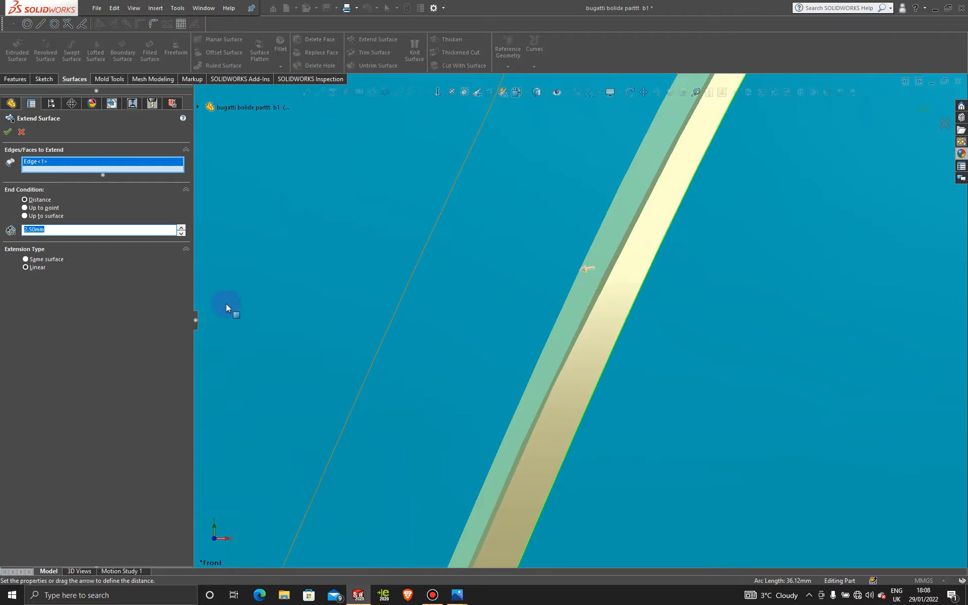
pyautogui.scroll(4, 633, 469)
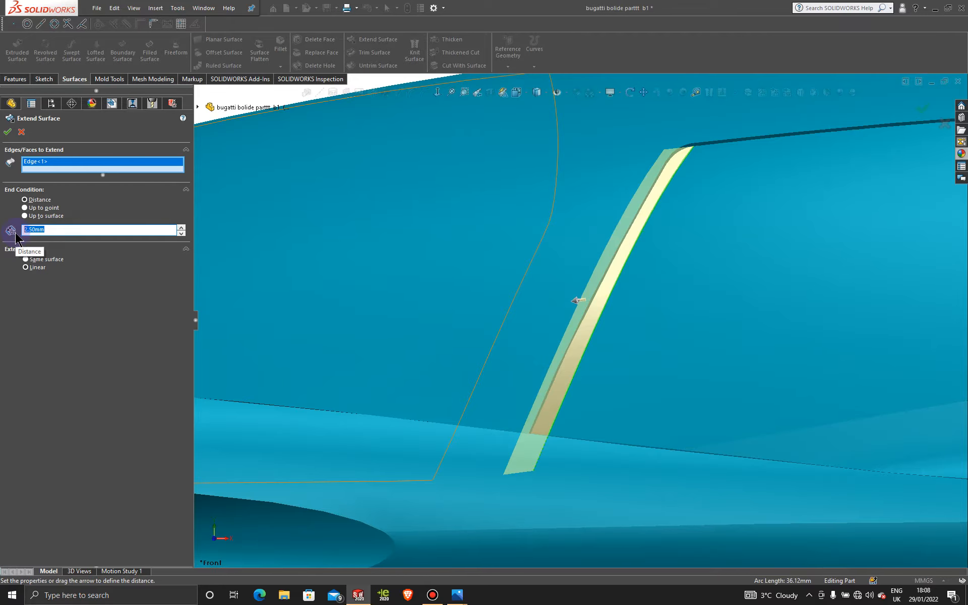
pyautogui.press('Return')
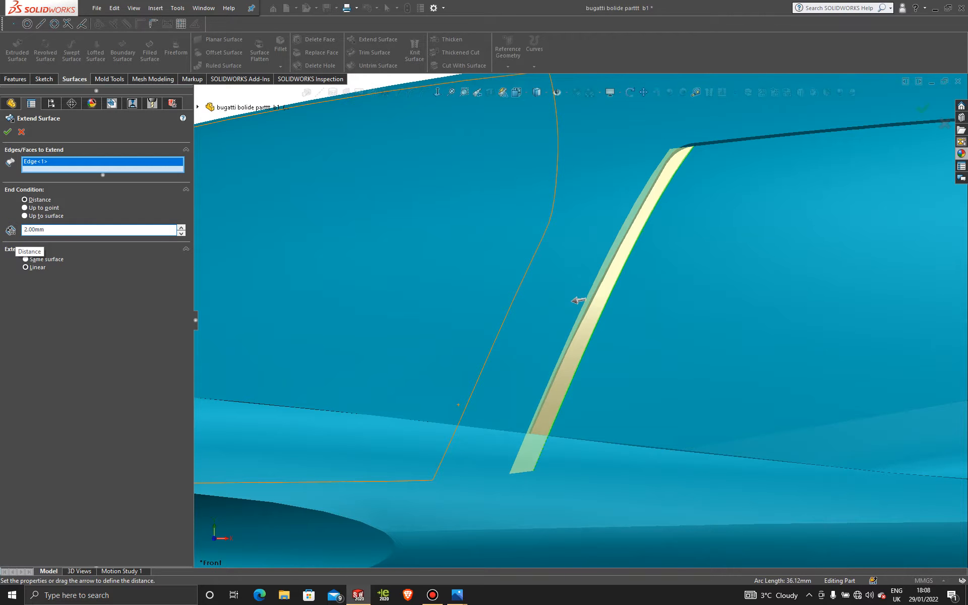
pyautogui.scroll(4, 640, 428)
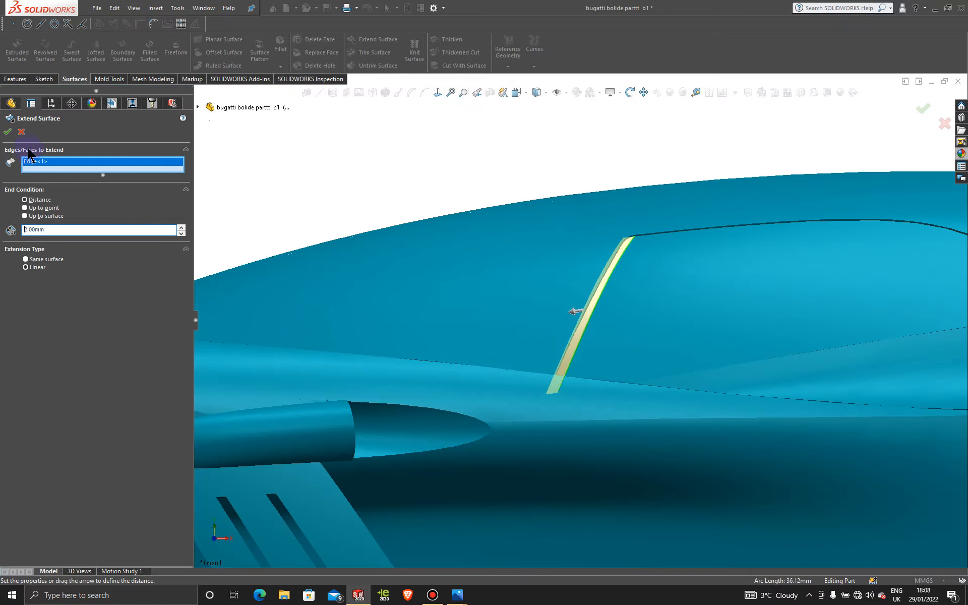
pyautogui.click(8, 132)
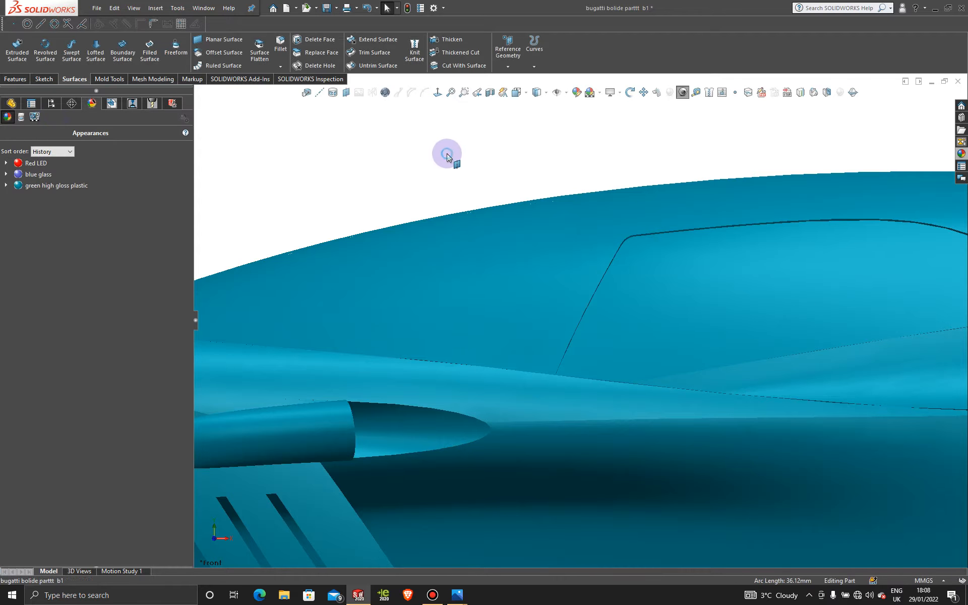
# Examine the extended front edge of the side window surface and its fit against the surrounding body.
pyautogui.click(526, 329)
pyautogui.moveTo(525, 328); pyautogui.dragTo(551, 330, button='middle')
pyautogui.scroll(-5, 536, 403)
pyautogui.scroll(8, 589, 343)
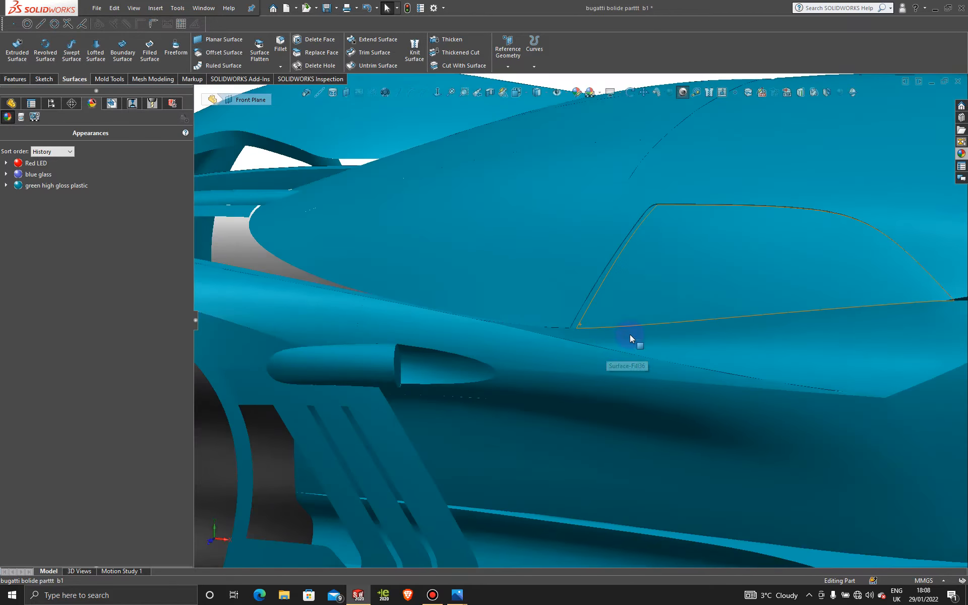
pyautogui.scroll(-2, 662, 237)
pyautogui.scroll(-4, 651, 235)
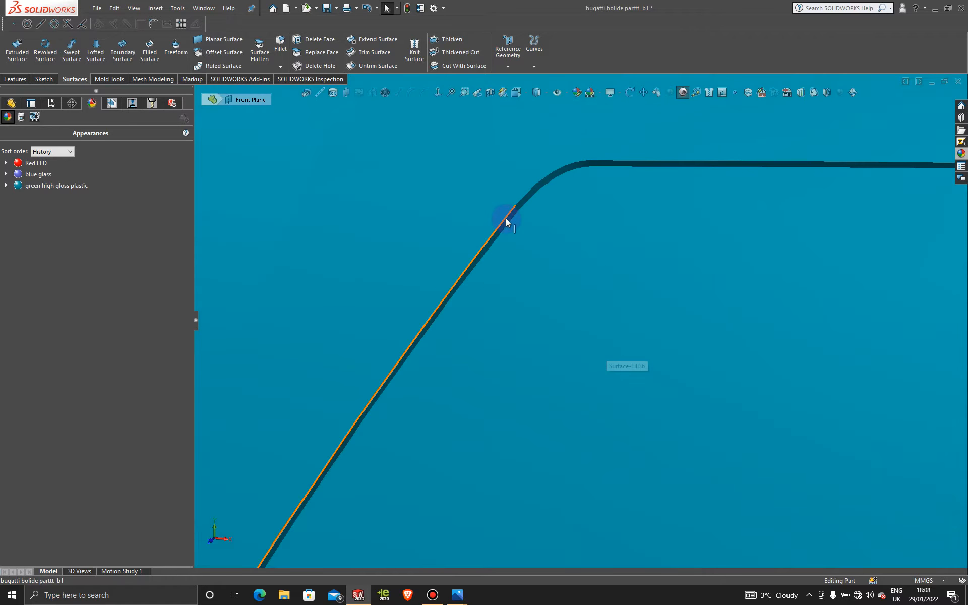
pyautogui.scroll(10, 609, 305)
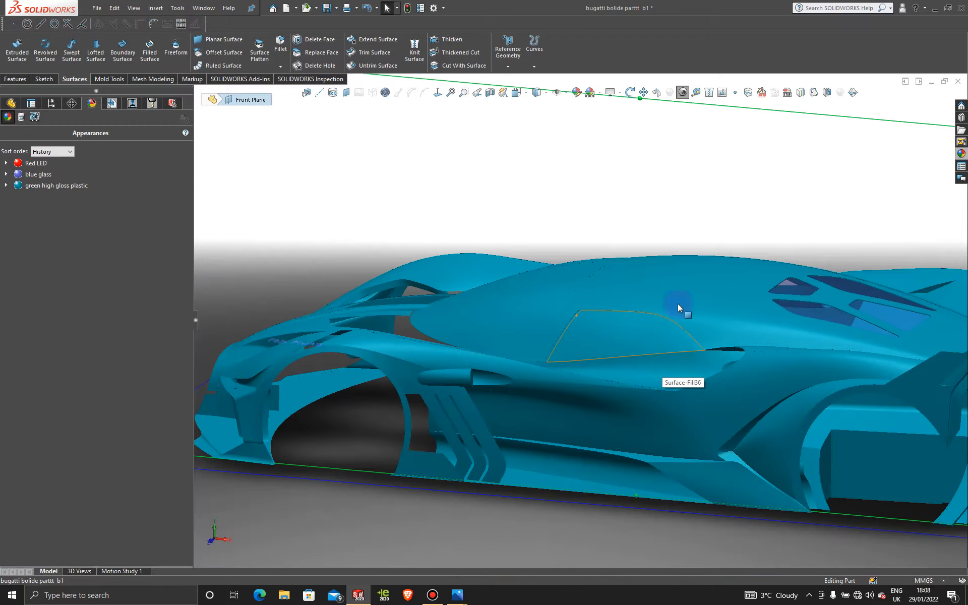
pyautogui.scroll(4, 719, 155)
pyautogui.scroll(-1, 547, 159)
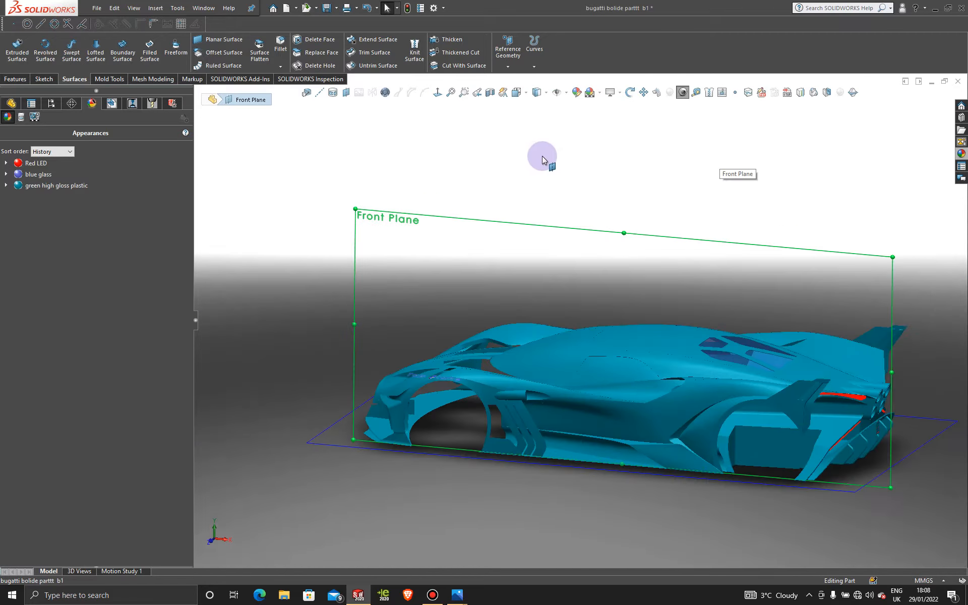
pyautogui.scroll(-8, 580, 368)
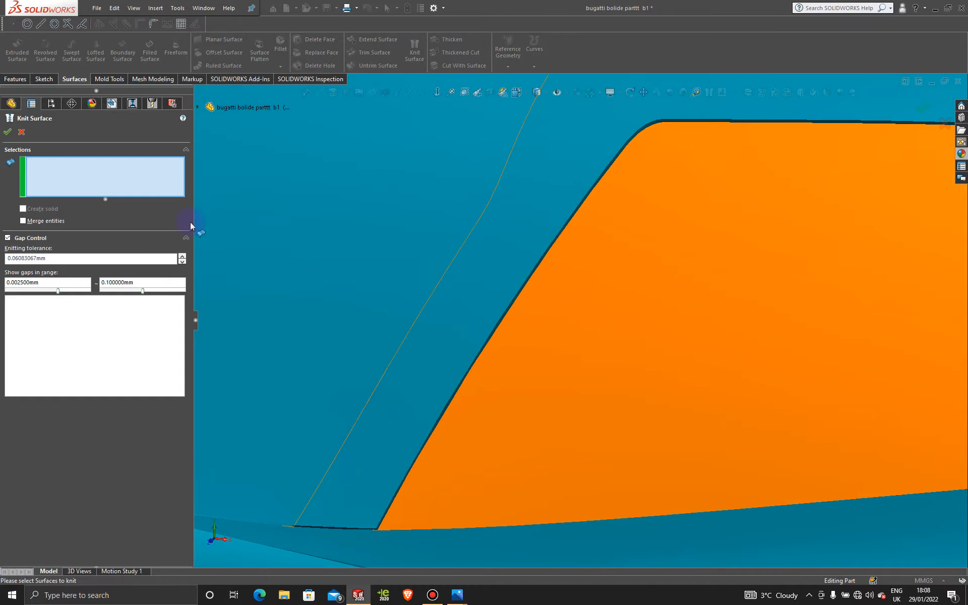
pyautogui.click(19, 134)
pyautogui.scroll(5, 813, 282)
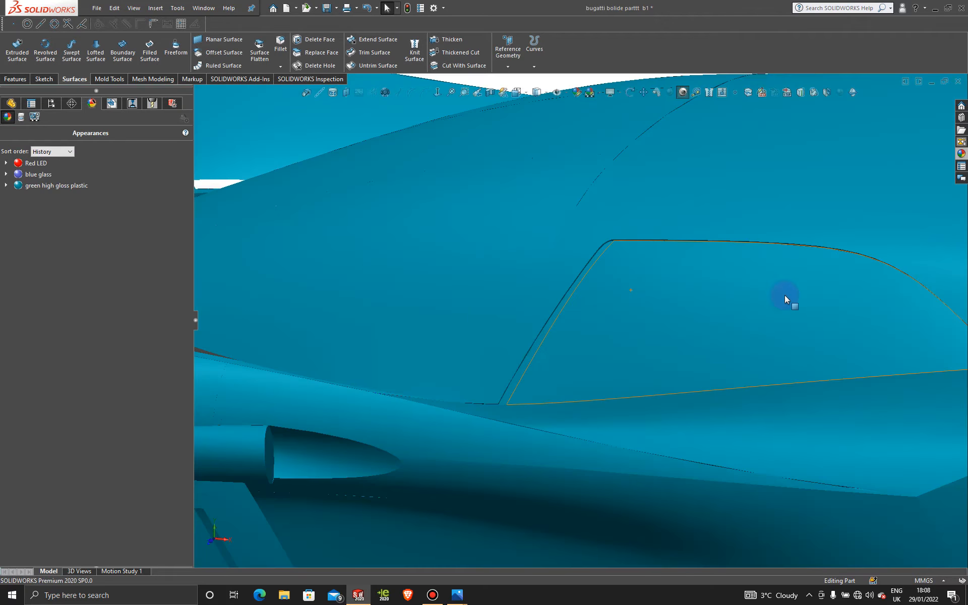
pyautogui.scroll(6, 706, 307)
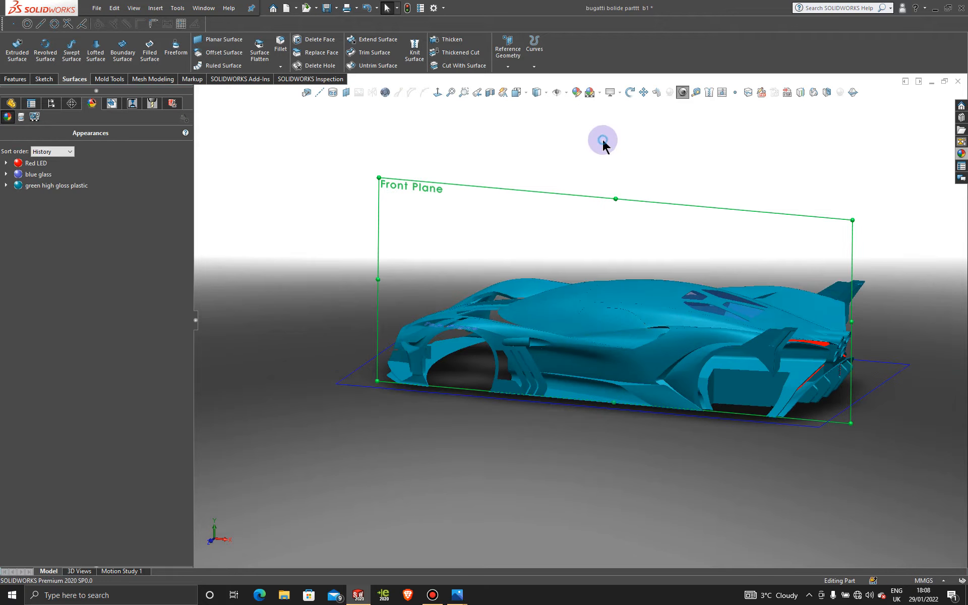
# Mirror the extended side window surface body about the Front Plane.
pyautogui.click(15, 79)
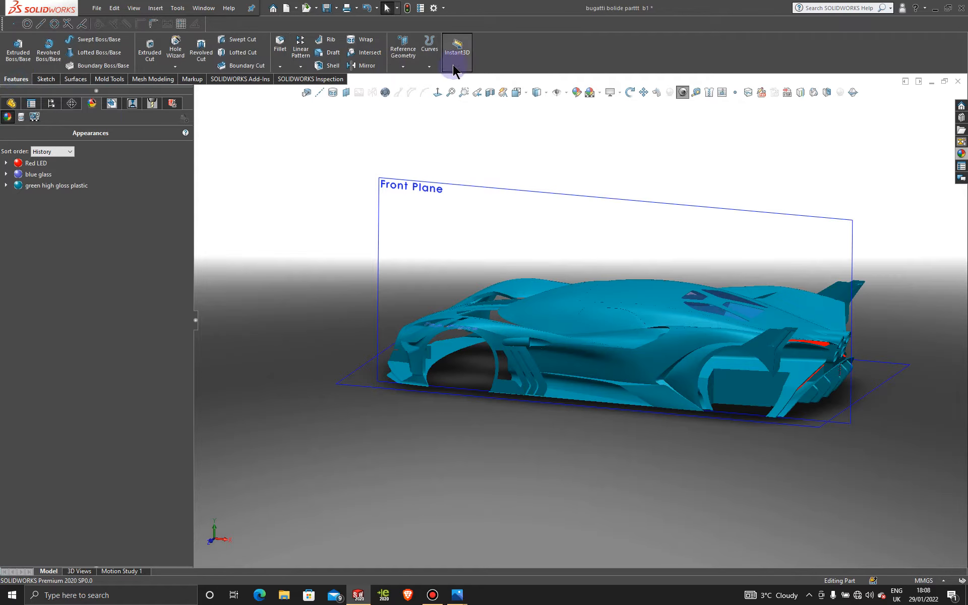
pyautogui.click(365, 66)
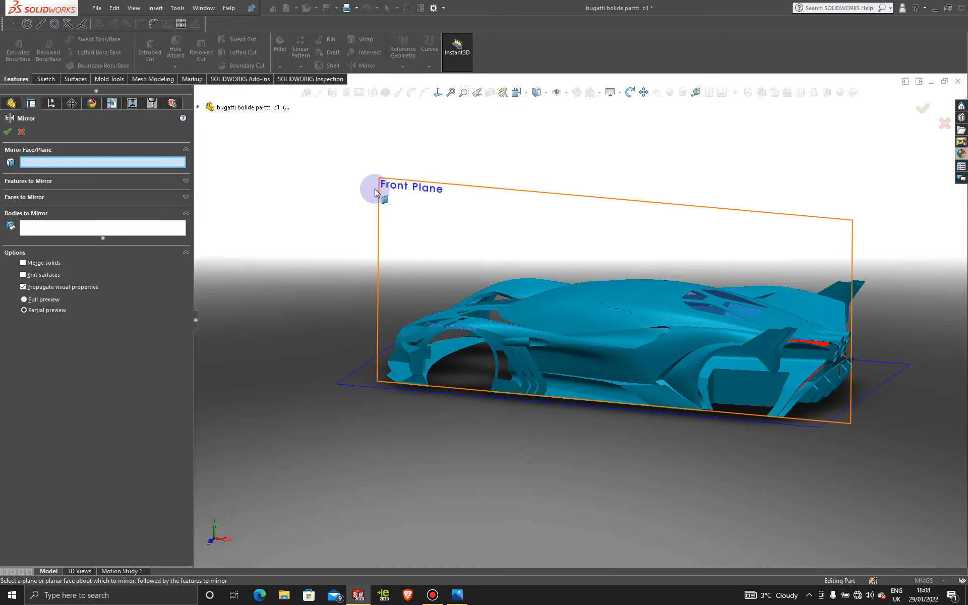
pyautogui.click(396, 191)
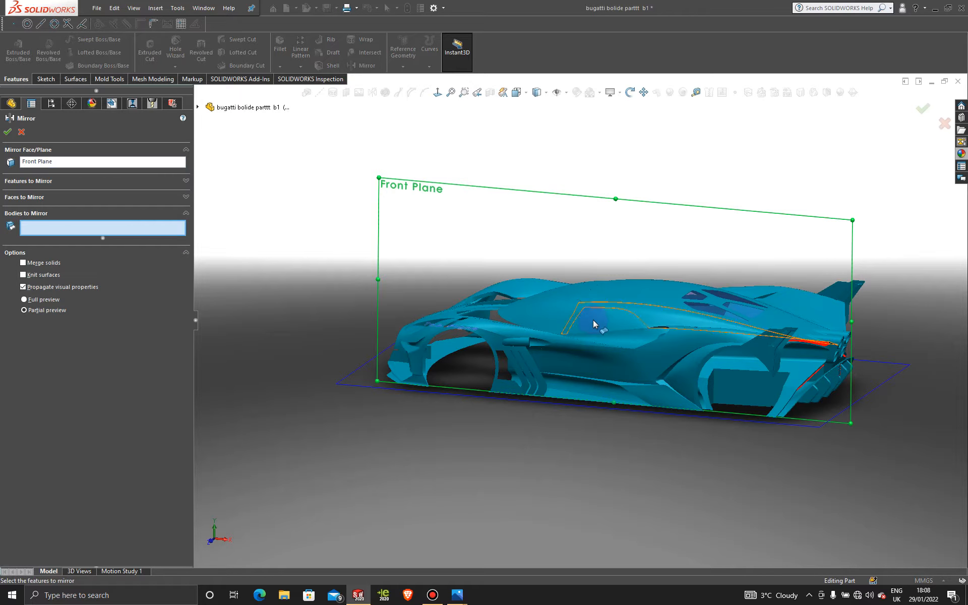
pyautogui.click(612, 327)
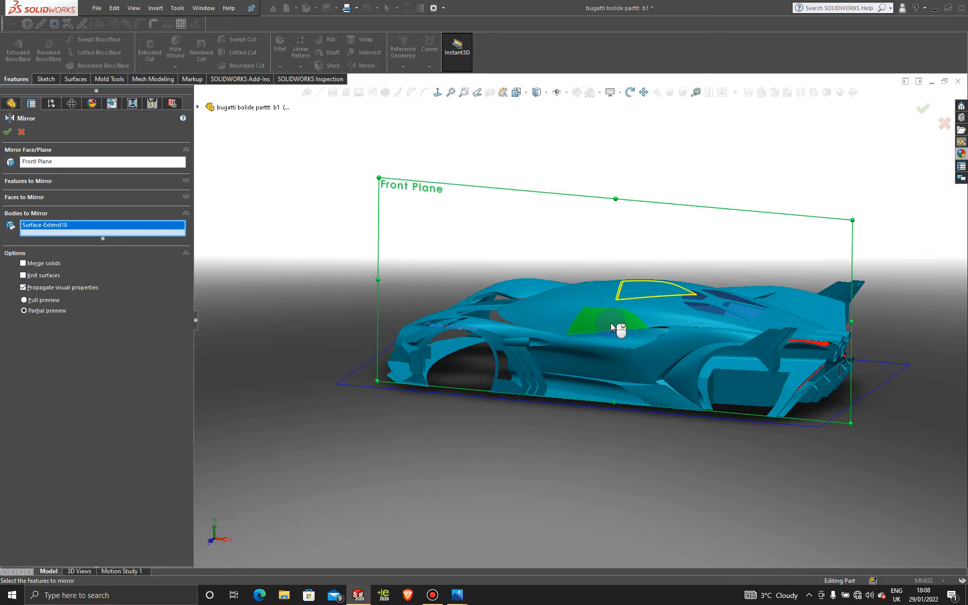
pyautogui.click(7, 132)
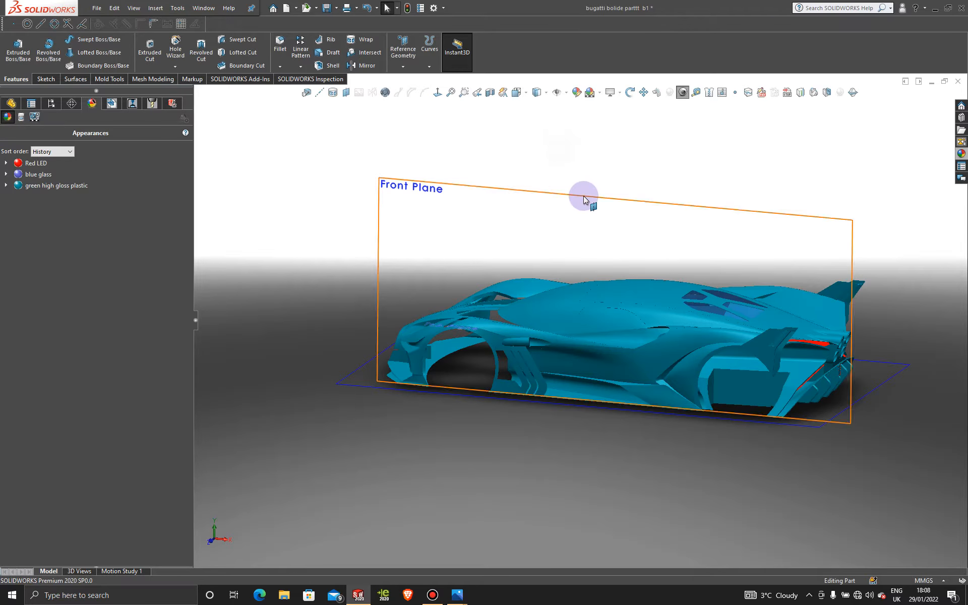
# Copy the blue glass appearance from one of the roof window panes.
pyautogui.moveTo(580, 197); pyautogui.dragTo(649, 234, button='middle')
pyautogui.scroll(-4, 706, 293)
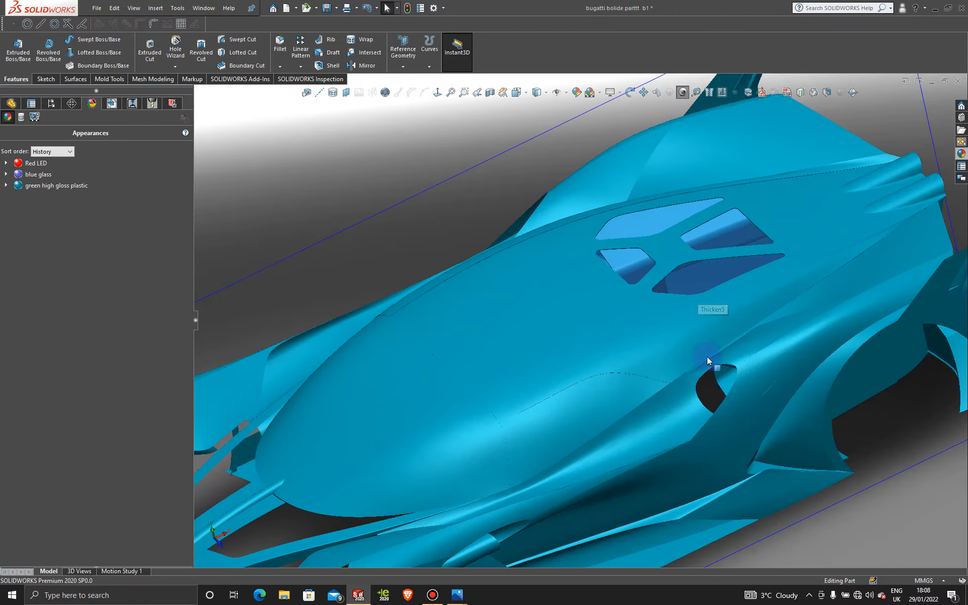
pyautogui.scroll(2, 707, 357)
pyautogui.moveTo(707, 356); pyautogui.dragTo(727, 335, button='middle')
pyautogui.scroll(-1, 696, 337)
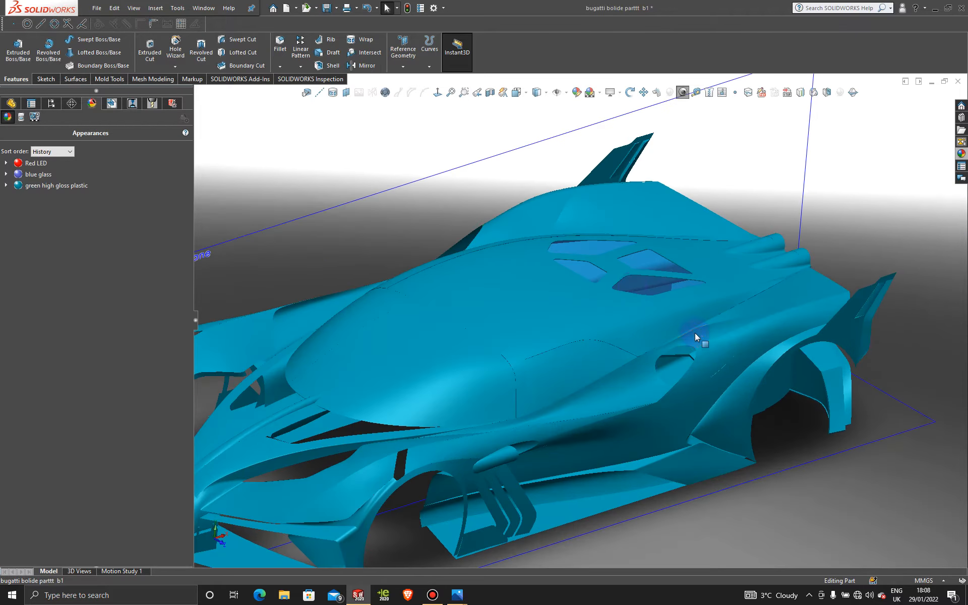
pyautogui.moveTo(657, 295); pyautogui.dragTo(663, 369, button='middle')
pyautogui.rightClick(665, 398)
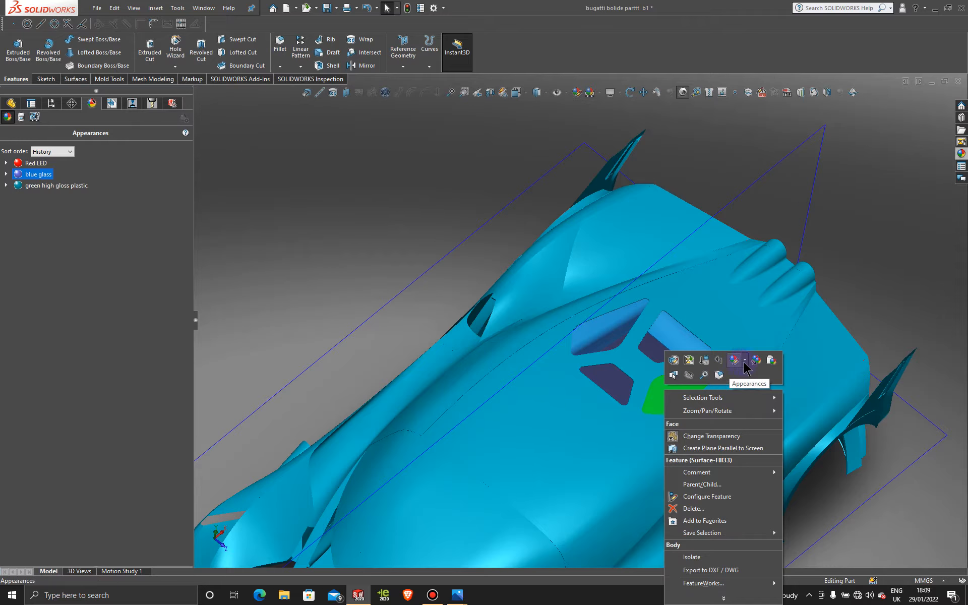
pyautogui.click(761, 363)
pyautogui.scroll(4, 554, 498)
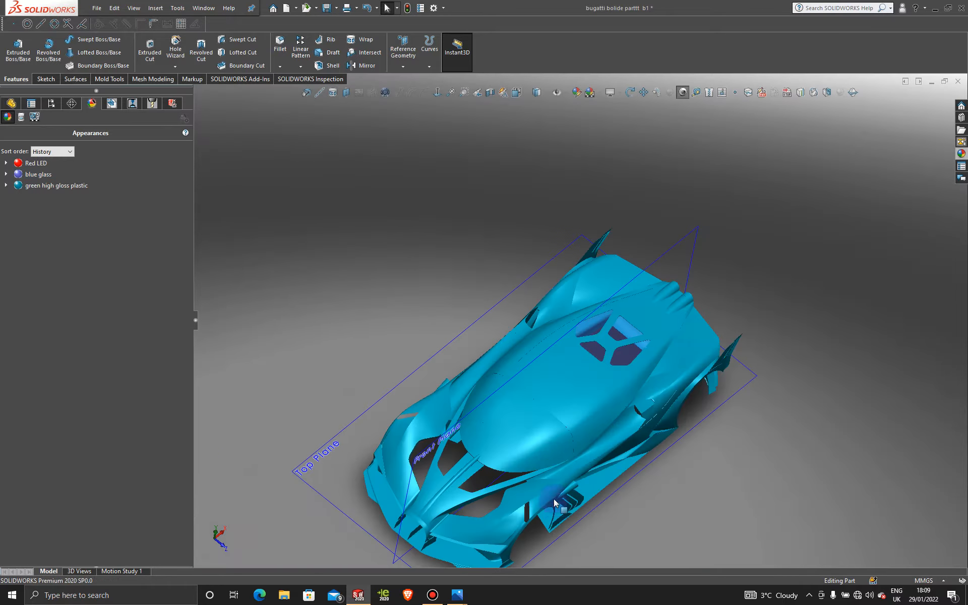
# Paste the blue glass appearance onto the near-side face and the adjoining central face of the windshield.
pyautogui.rightClick(543, 445)
pyautogui.click(647, 376)
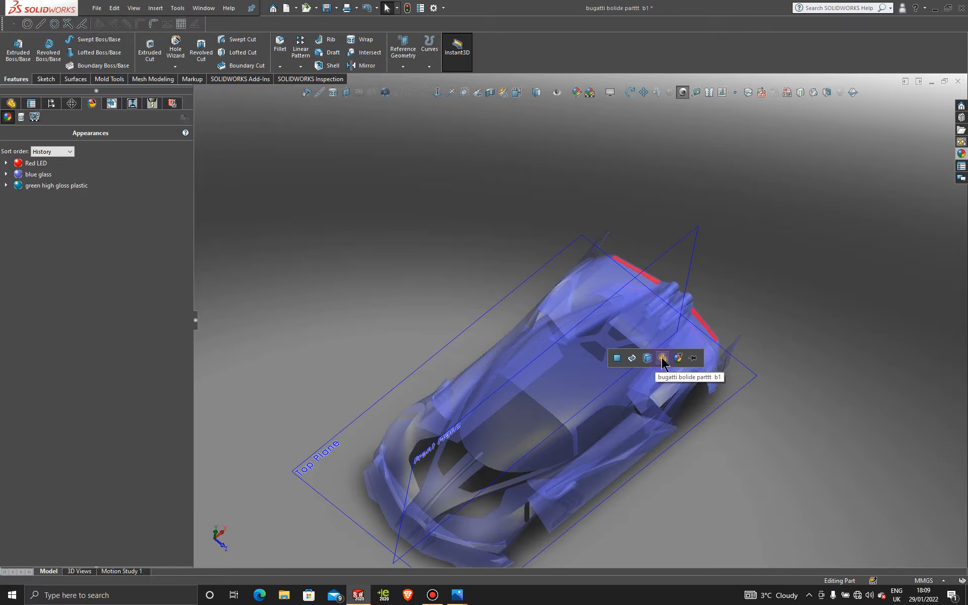
pyautogui.click(619, 360)
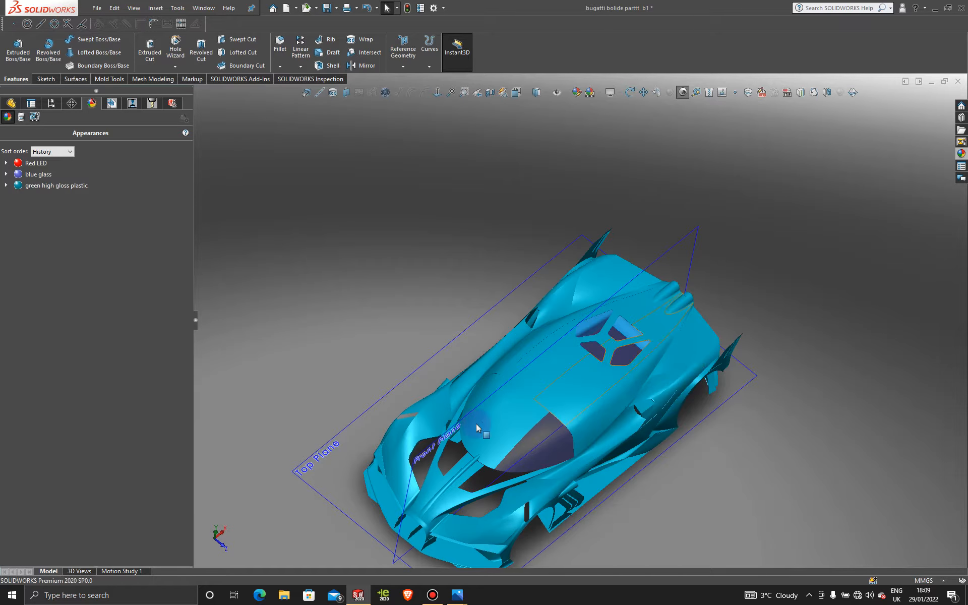
pyautogui.rightClick(508, 425)
pyautogui.click(615, 364)
pyautogui.click(621, 362)
# Try to paste the copied appearance onto the mirrored far-side windshield face.
pyautogui.rightClick(493, 409)
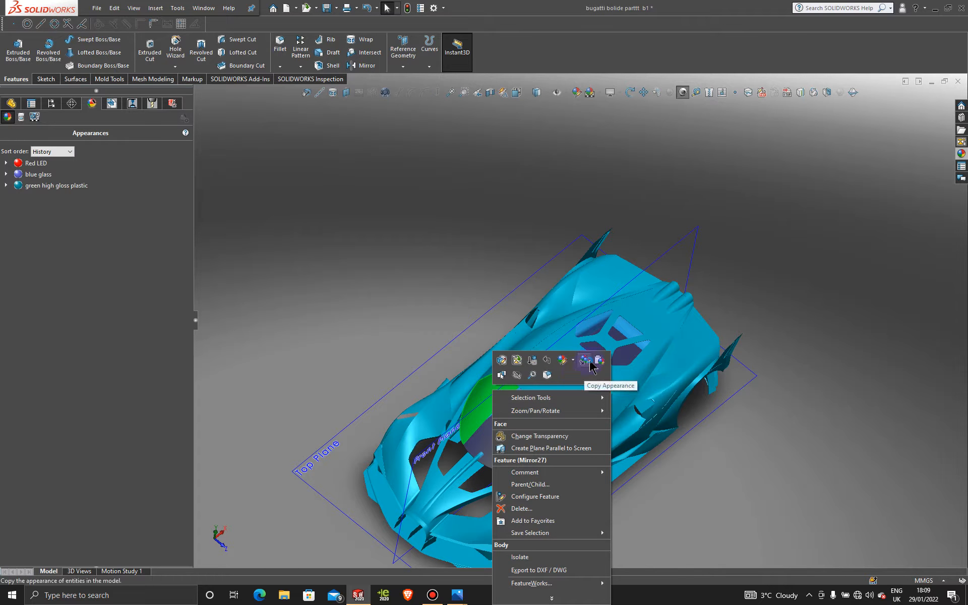
pyautogui.click(588, 368)
pyautogui.rightClick(509, 396)
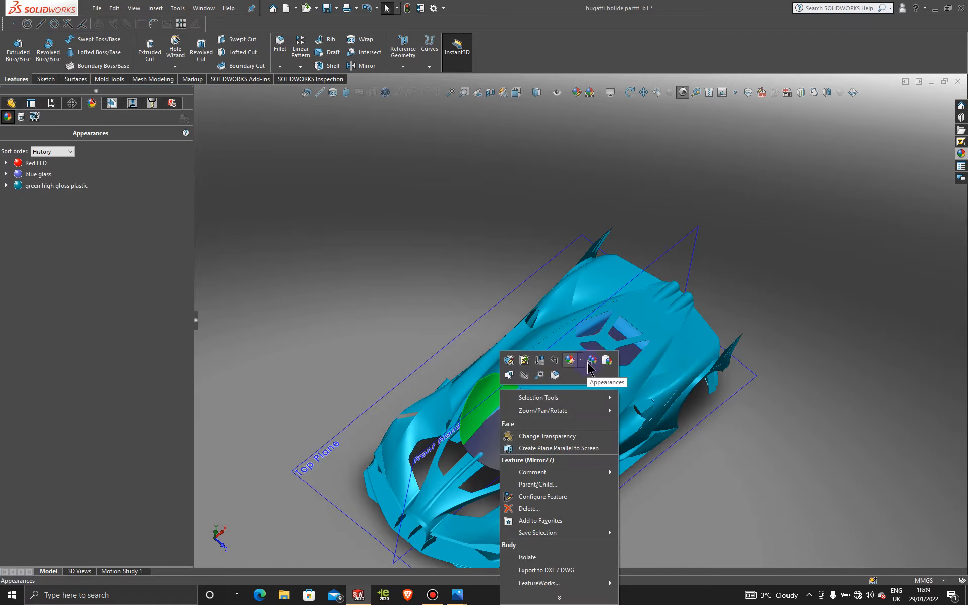
pyautogui.click(604, 359)
pyautogui.click(603, 359)
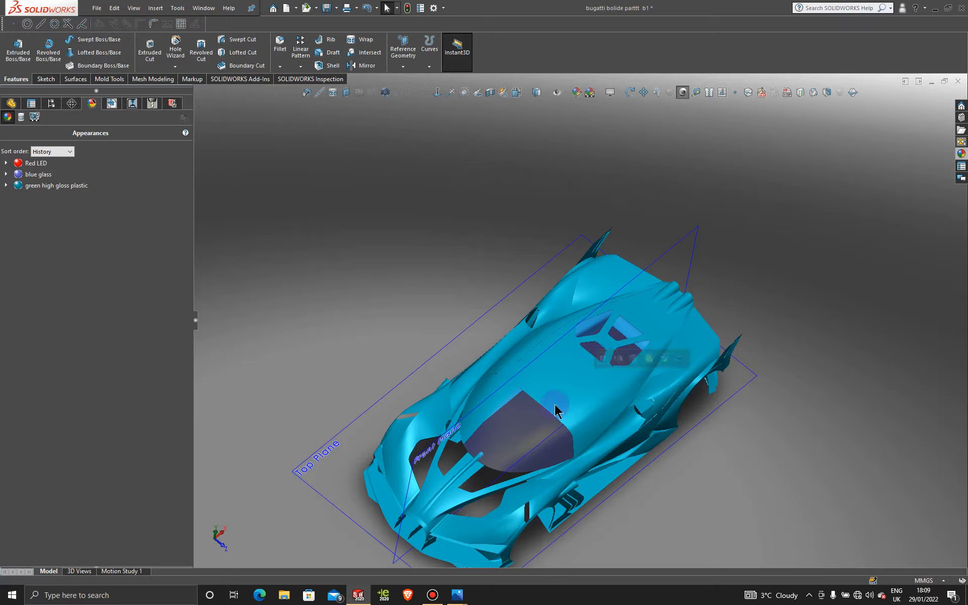
# Copy the blue glass appearance from the central windshield face and apply it to the mirrored far-side windshield face.
pyautogui.rightClick(537, 414)
pyautogui.click(625, 359)
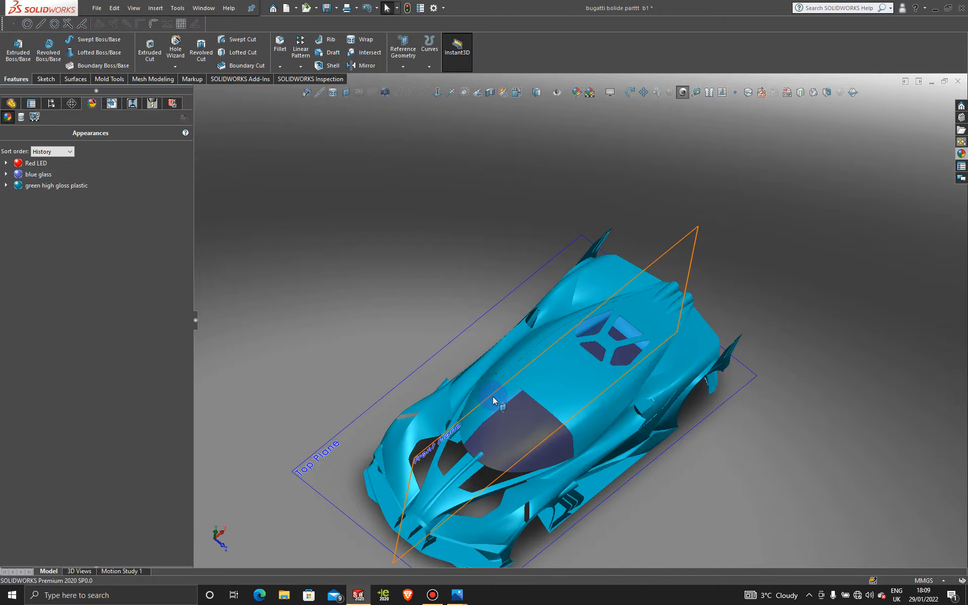
pyautogui.rightClick(500, 398)
pyautogui.click(604, 359)
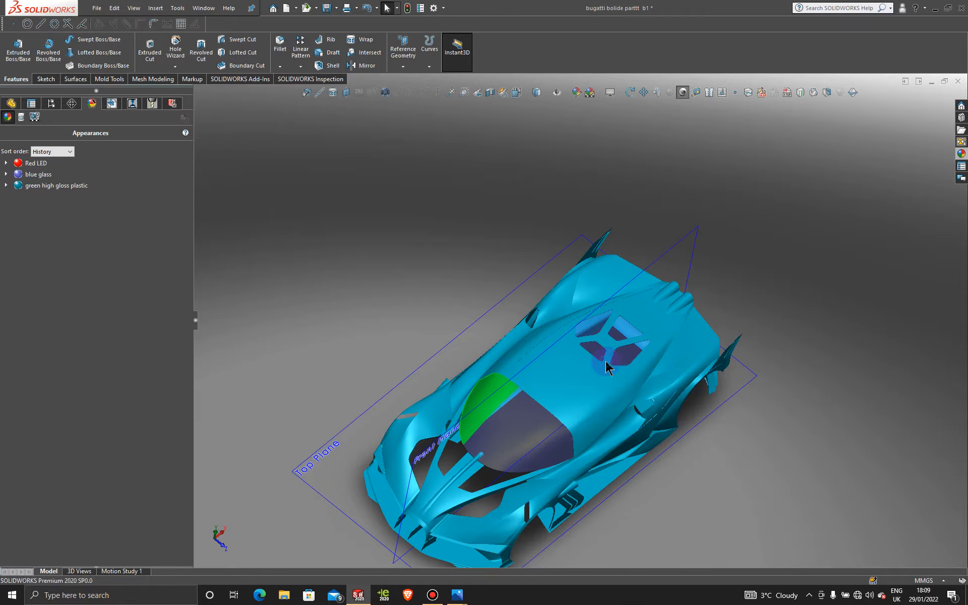
# Paste the blue glass appearance onto the near side window and its mirrored copy on the far side.
pyautogui.click(591, 433)
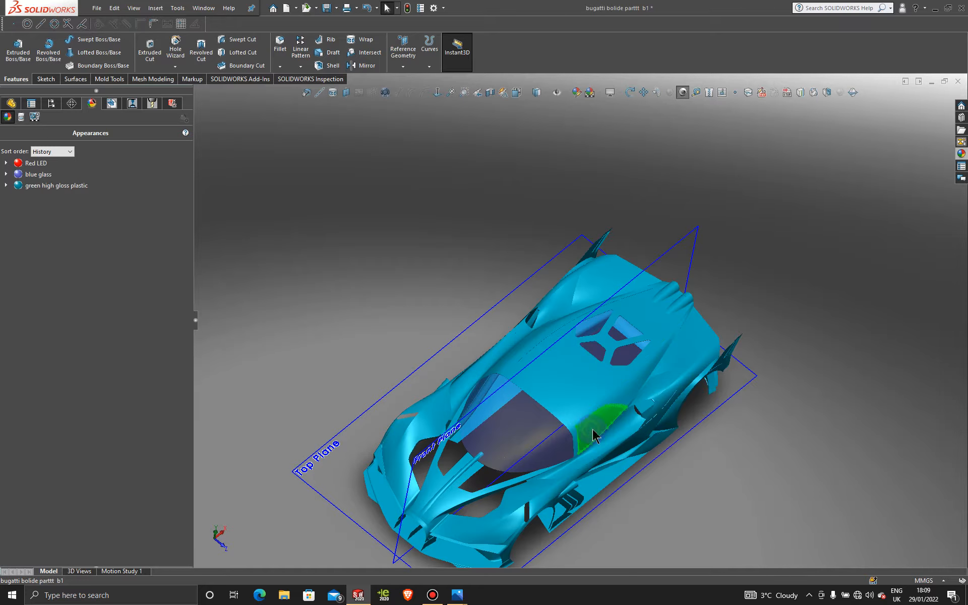
pyautogui.rightClick(591, 432)
pyautogui.click(703, 358)
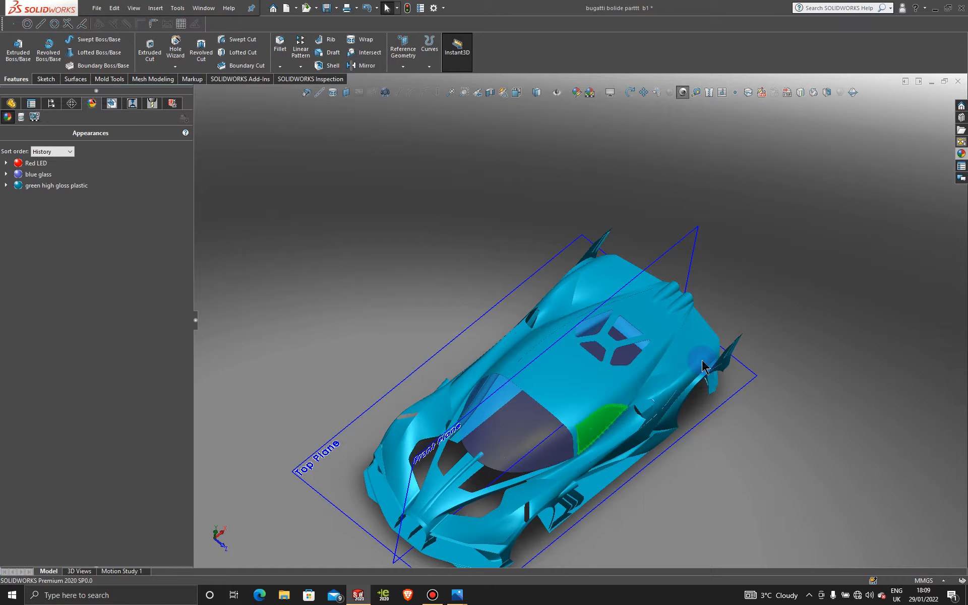
pyautogui.rightClick(511, 357)
pyautogui.click(617, 333)
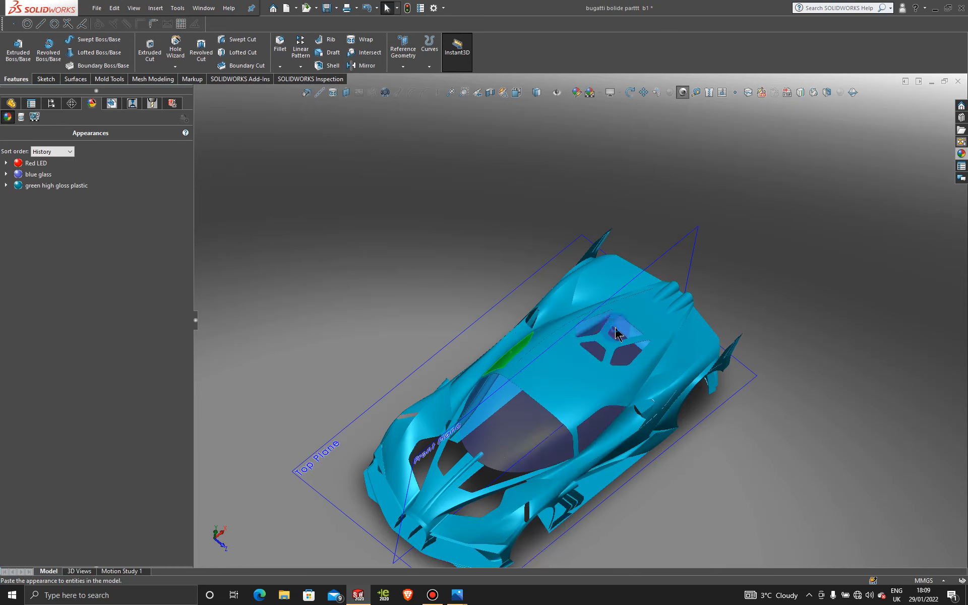
# Check the glazed windshield and side windows from the front, and save the part.
pyautogui.moveTo(630, 461); pyautogui.dragTo(639, 350, button='middle')
pyautogui.scroll(-5, 602, 431)
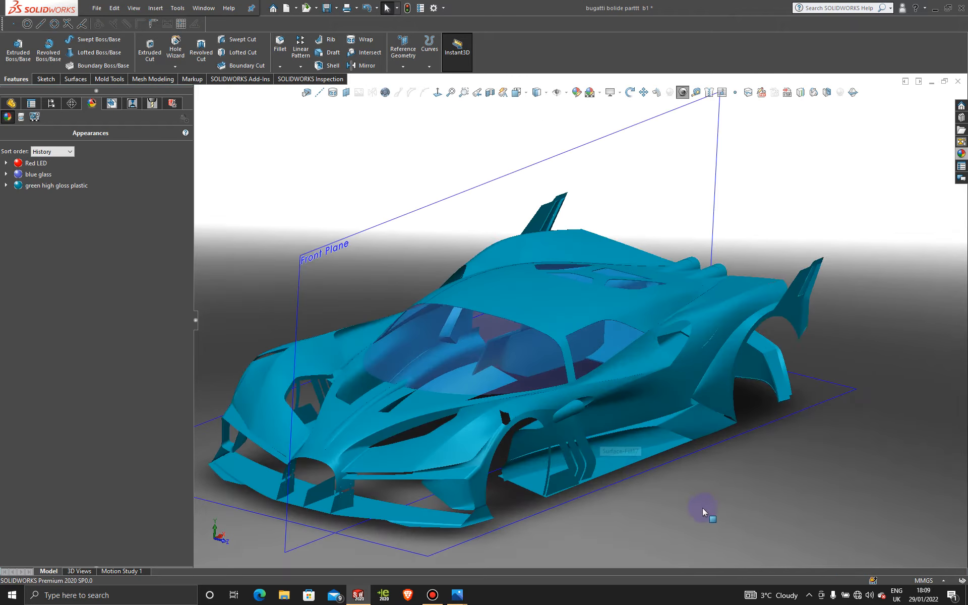
pyautogui.moveTo(703, 507); pyautogui.dragTo(696, 455, button='middle')
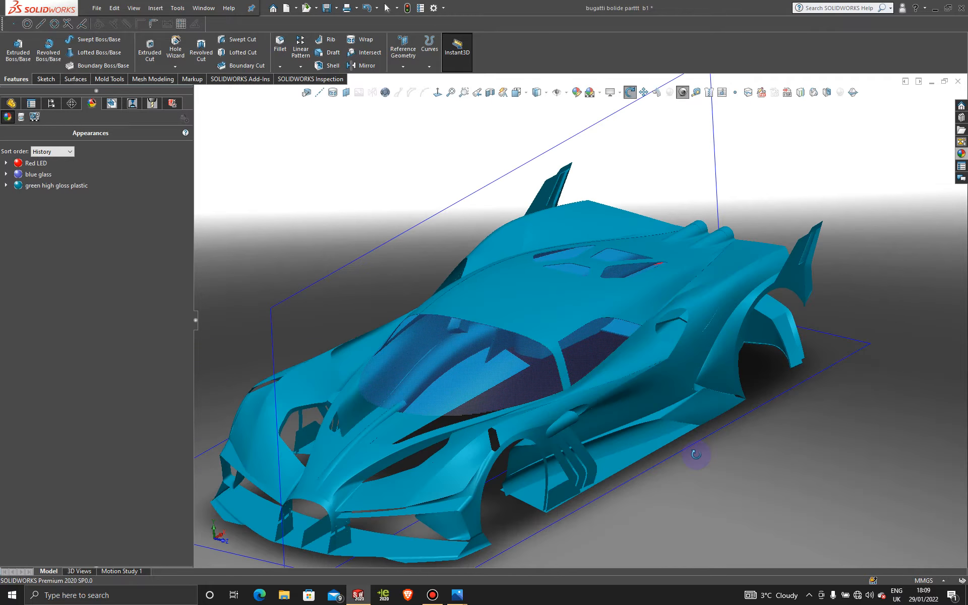
pyautogui.press('Escape')
pyautogui.scroll(3, 776, 289)
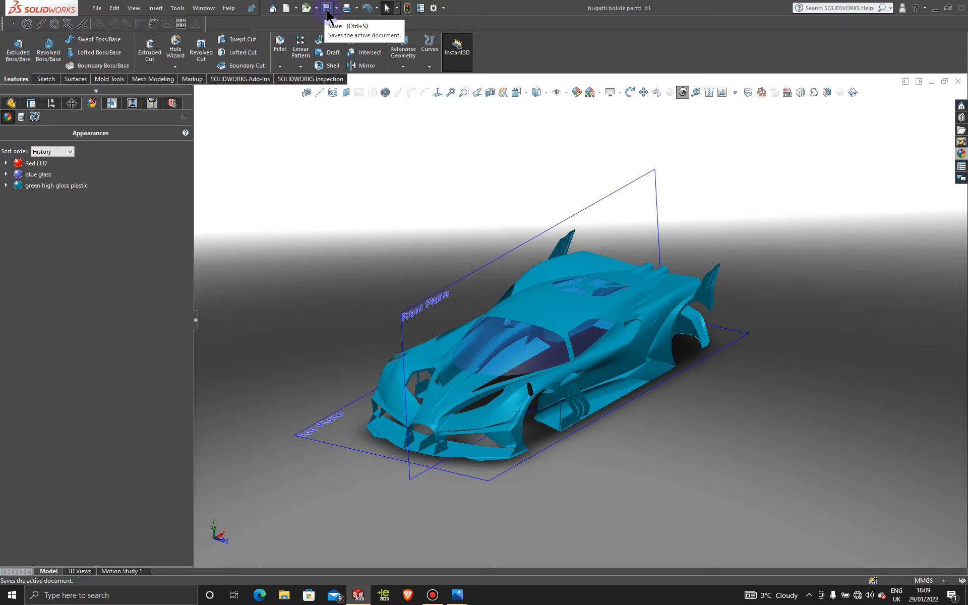
pyautogui.scroll(1, 844, 317)
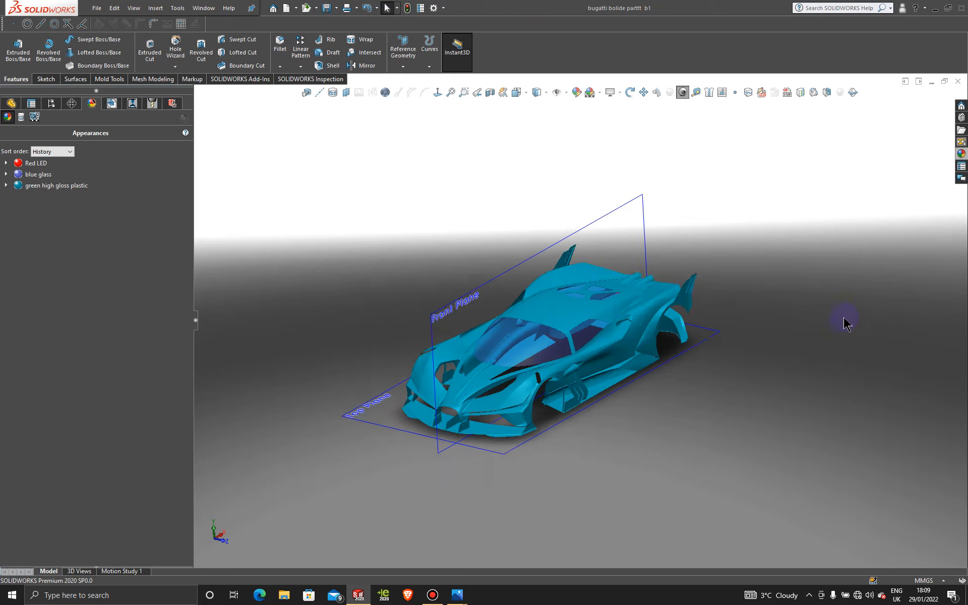
# Change the background scene to Plain White.
pyautogui.moveTo(737, 330); pyautogui.dragTo(708, 319, button='middle')
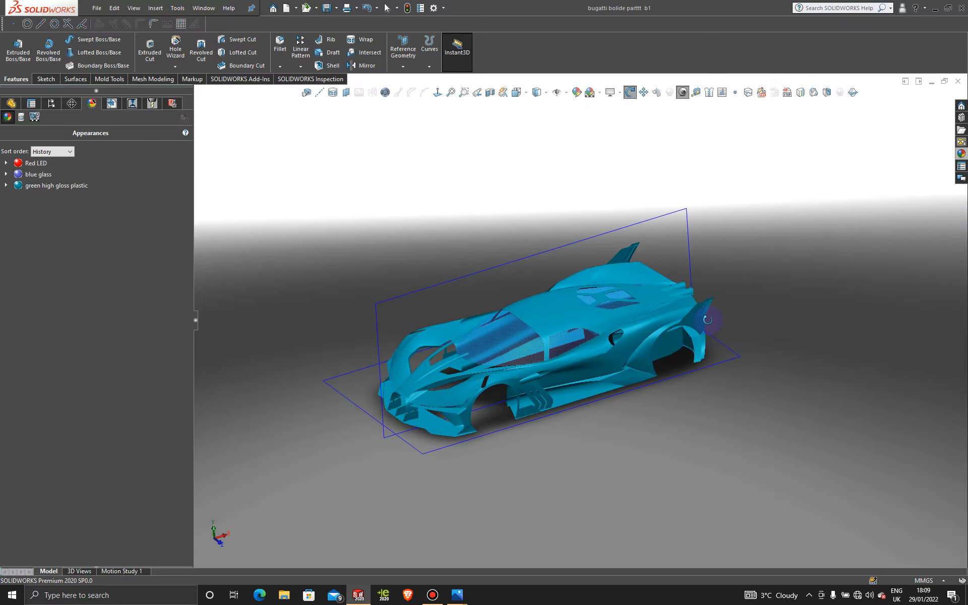
pyautogui.click(590, 92)
pyautogui.click(599, 92)
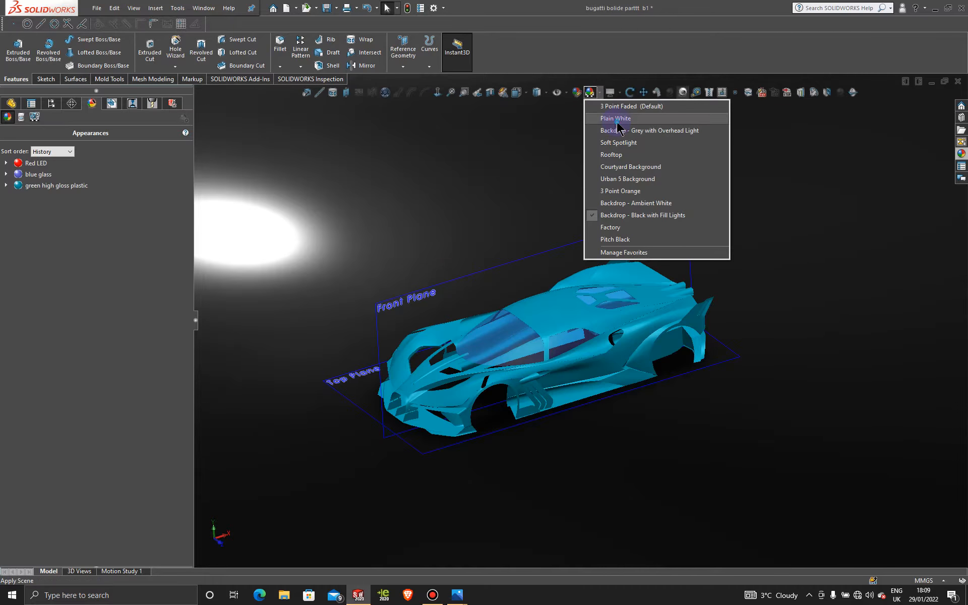
pyautogui.click(616, 119)
# Remove the green high gloss plastic appearance from the car body.
pyautogui.moveTo(41, 192)
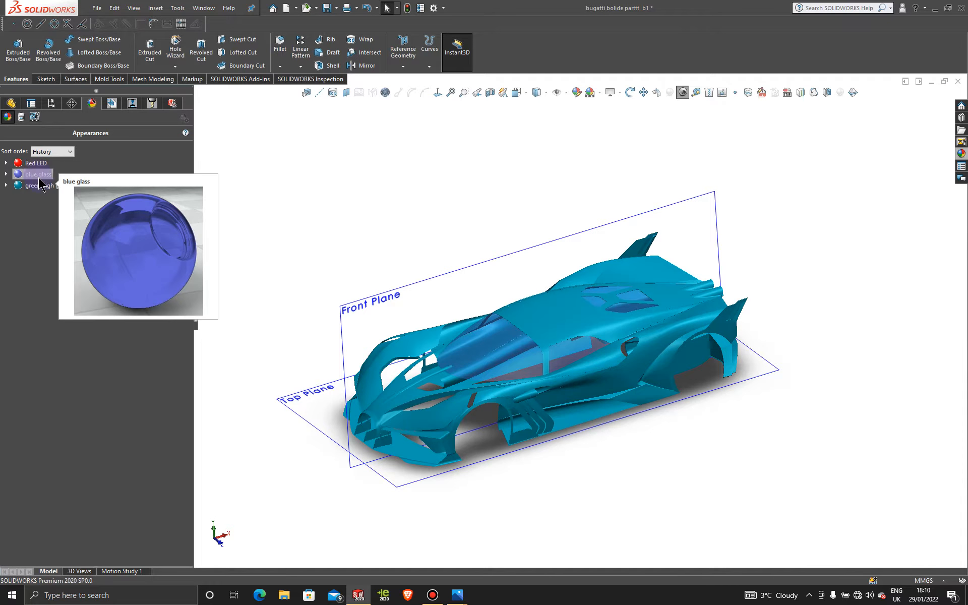
pyautogui.rightClick(47, 187)
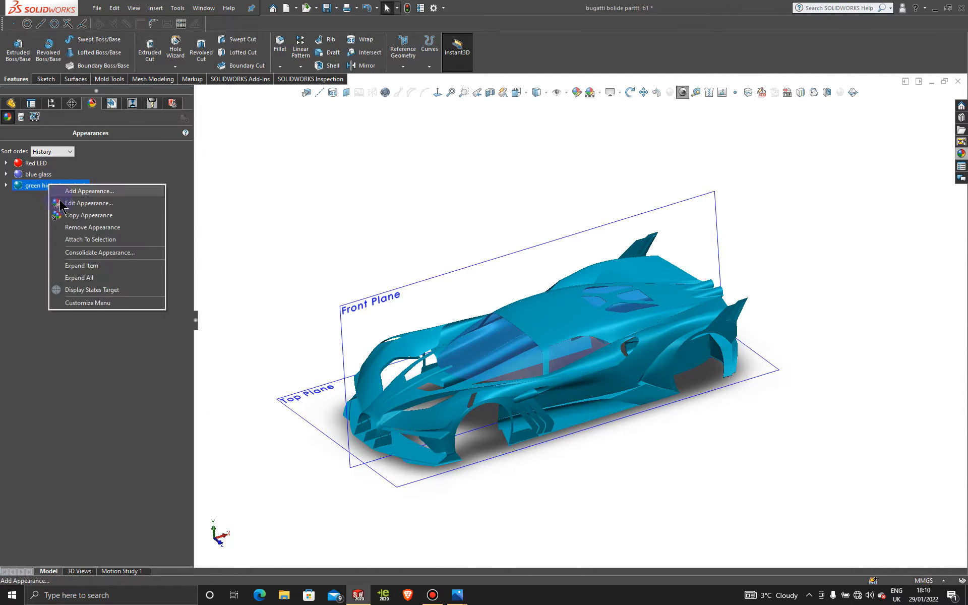
pyautogui.click(91, 232)
pyautogui.moveTo(787, 374); pyautogui.dragTo(796, 431, button='middle')
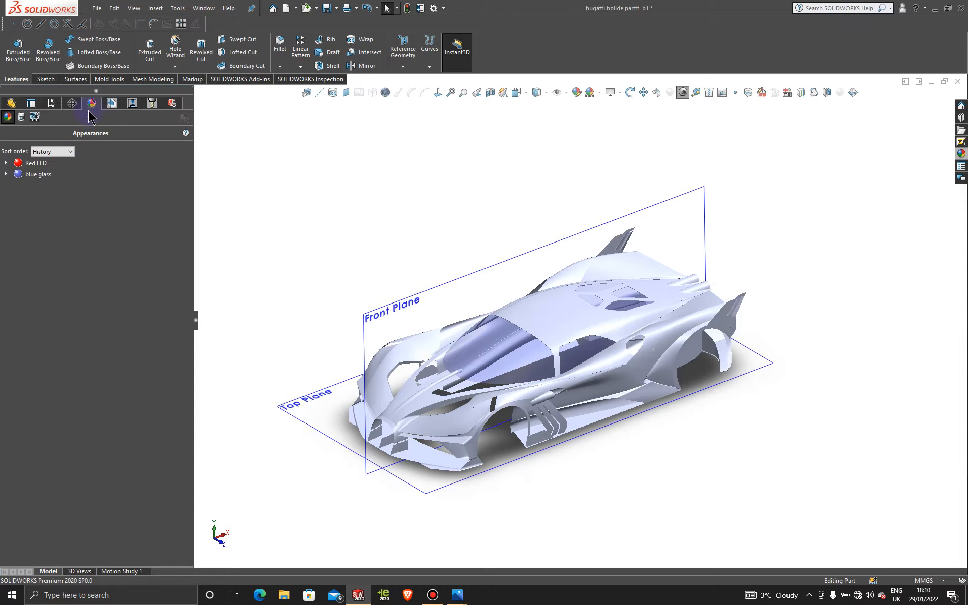
# Activate the <Default>_Display State 1 display state of the part.
pyautogui.click(52, 105)
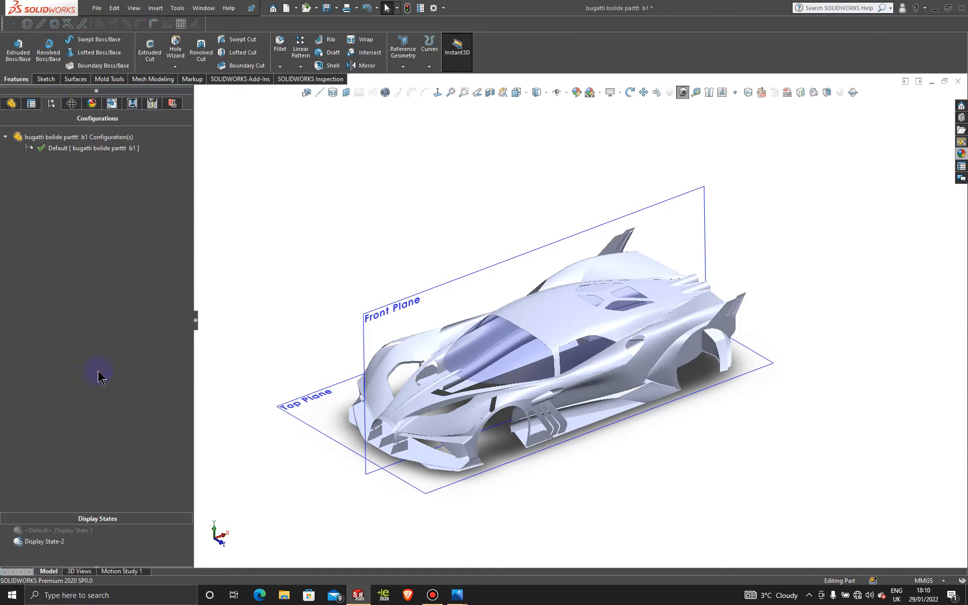
pyautogui.doubleClick(84, 532)
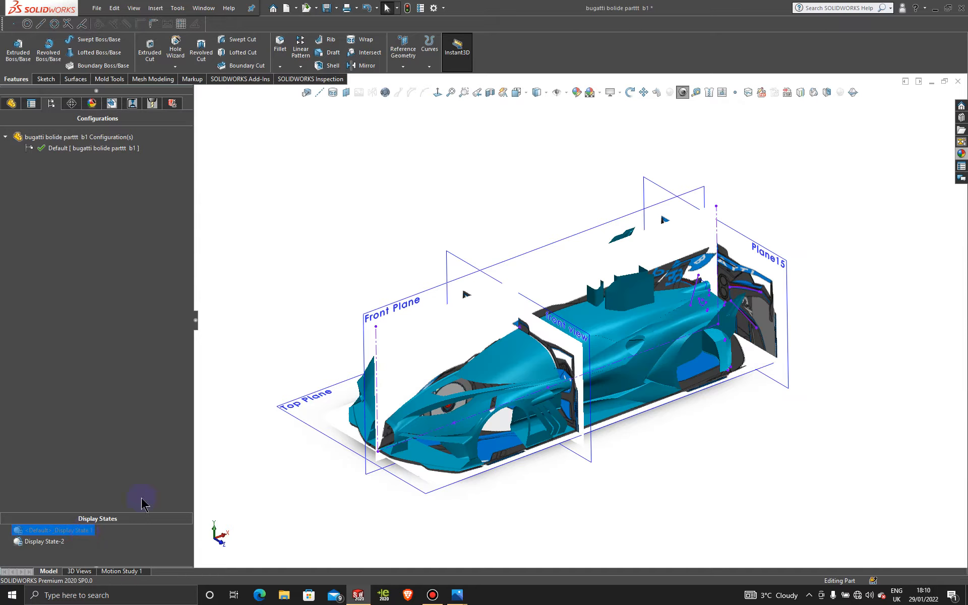
pyautogui.moveTo(750, 452)
pyautogui.mouseDown(button='middle')
pyautogui.moveTo(754, 430)
pyautogui.moveTo(737, 450)
pyautogui.mouseUp(button='middle')
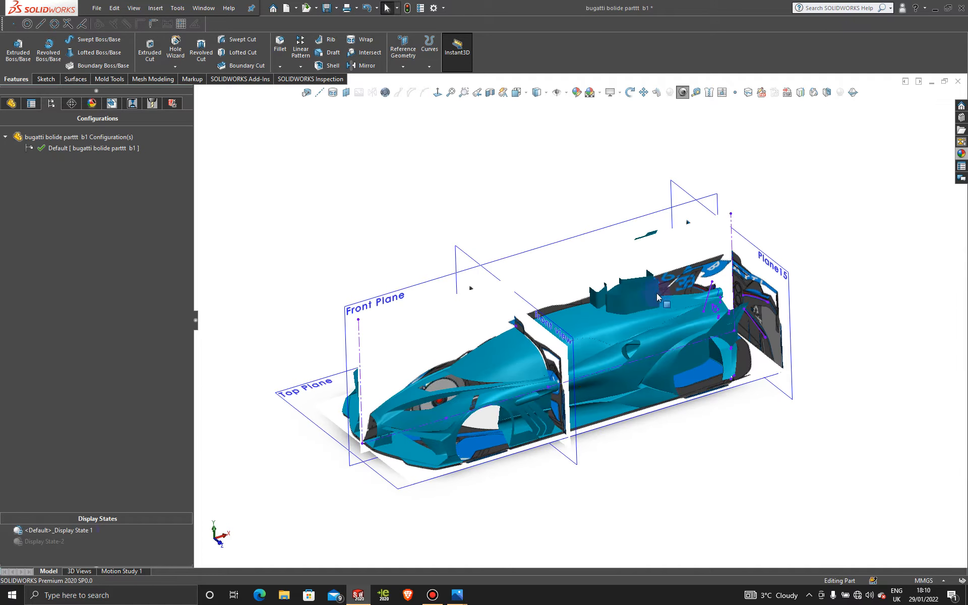
# Hide the Surface-Extrude4 bodies that stick up through the roof on both sides of the car.
pyautogui.scroll(-5, 639, 283)
pyautogui.rightClick(632, 322)
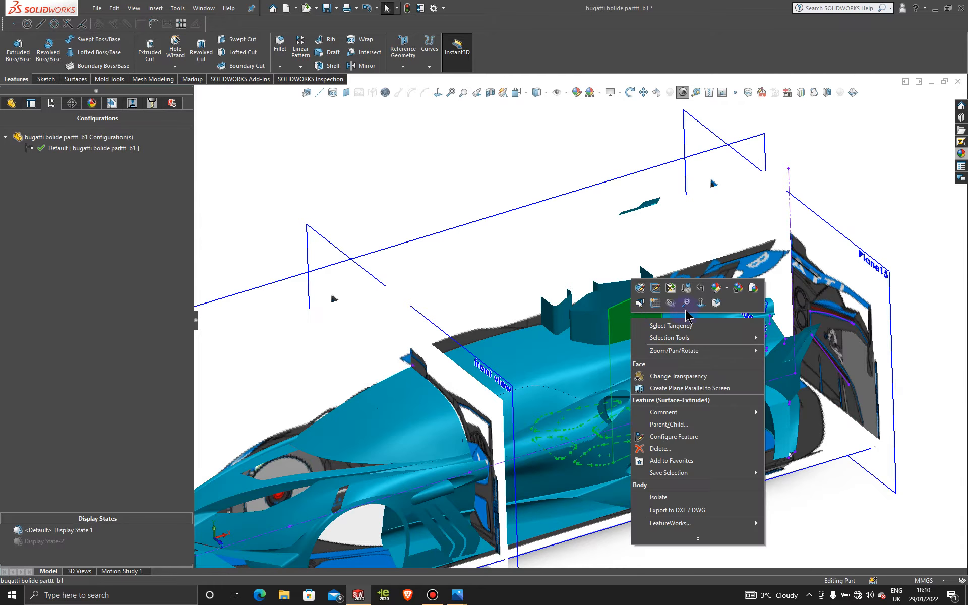
pyautogui.press('Escape')
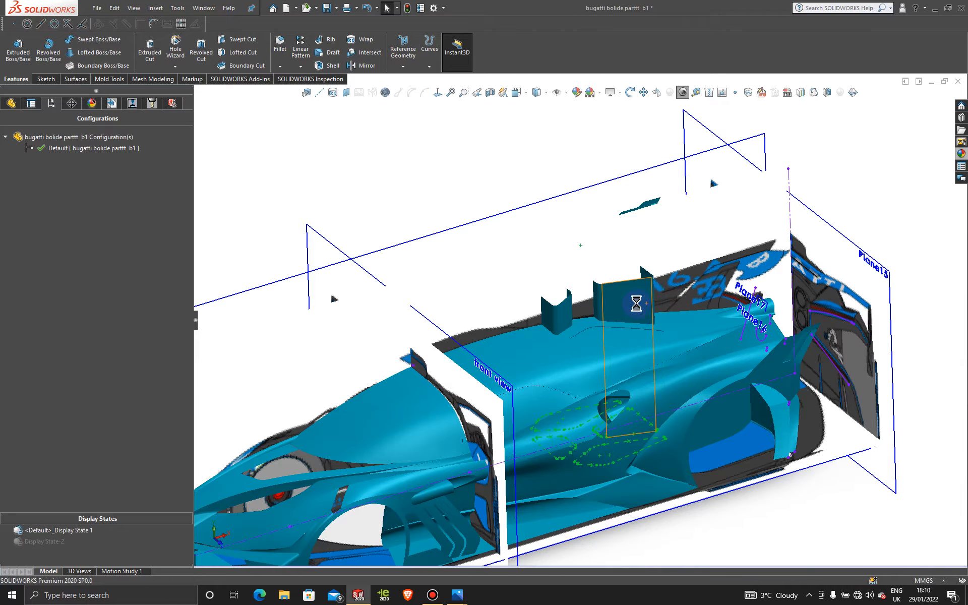
pyautogui.rightClick(631, 301)
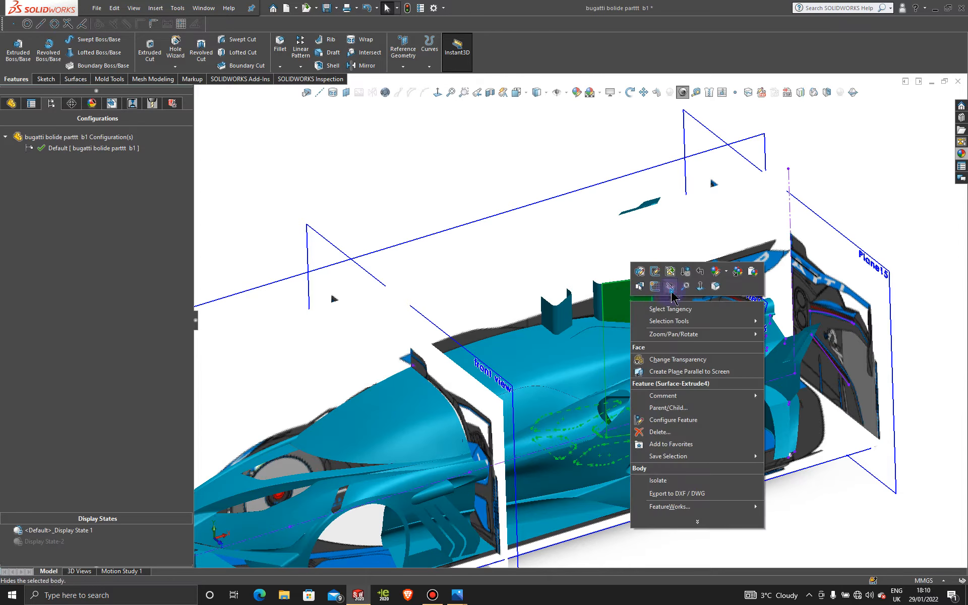
pyautogui.click(671, 288)
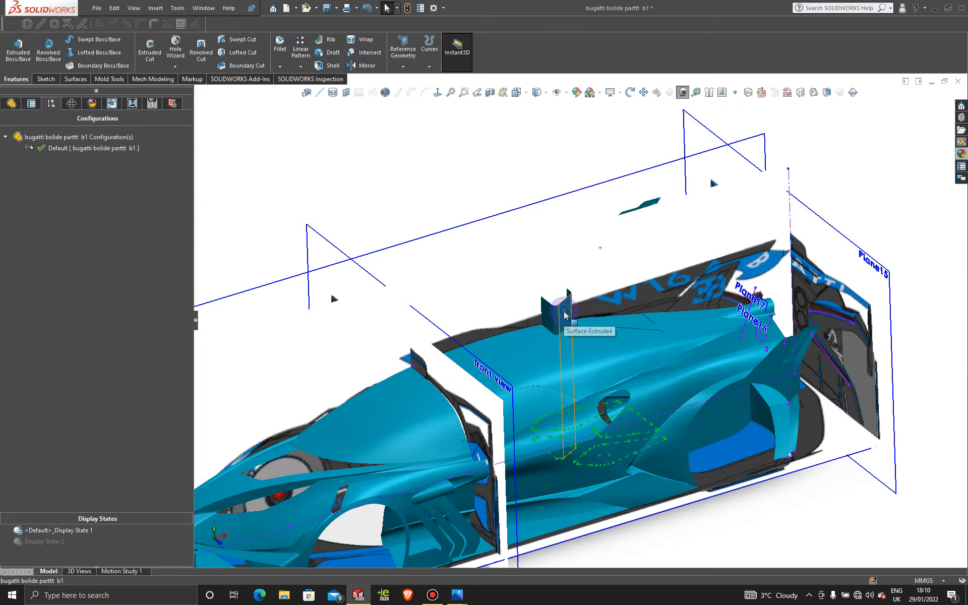
pyautogui.rightClick(565, 317)
pyautogui.click(623, 301)
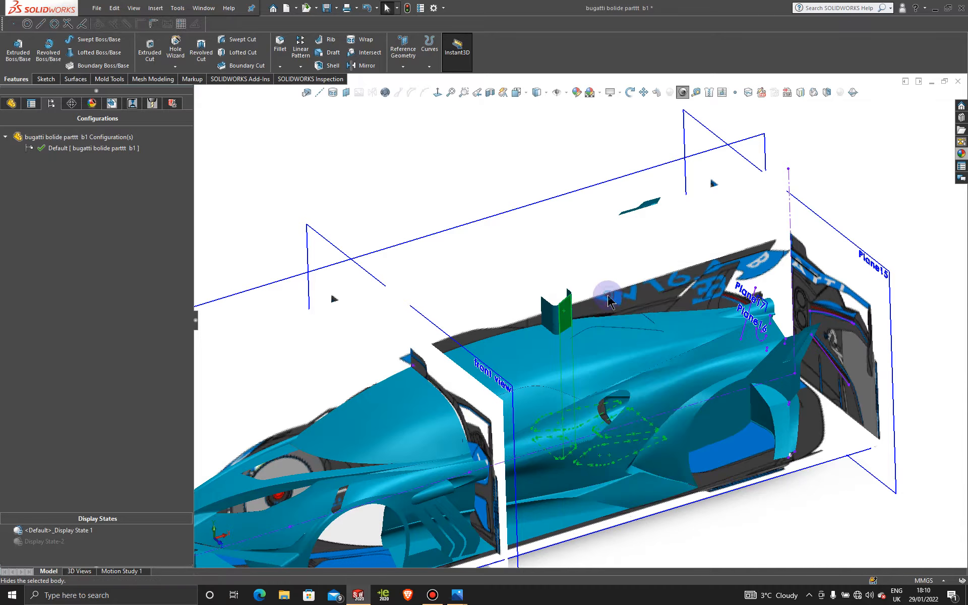
pyautogui.moveTo(613, 370); pyautogui.dragTo(754, 370, button='middle')
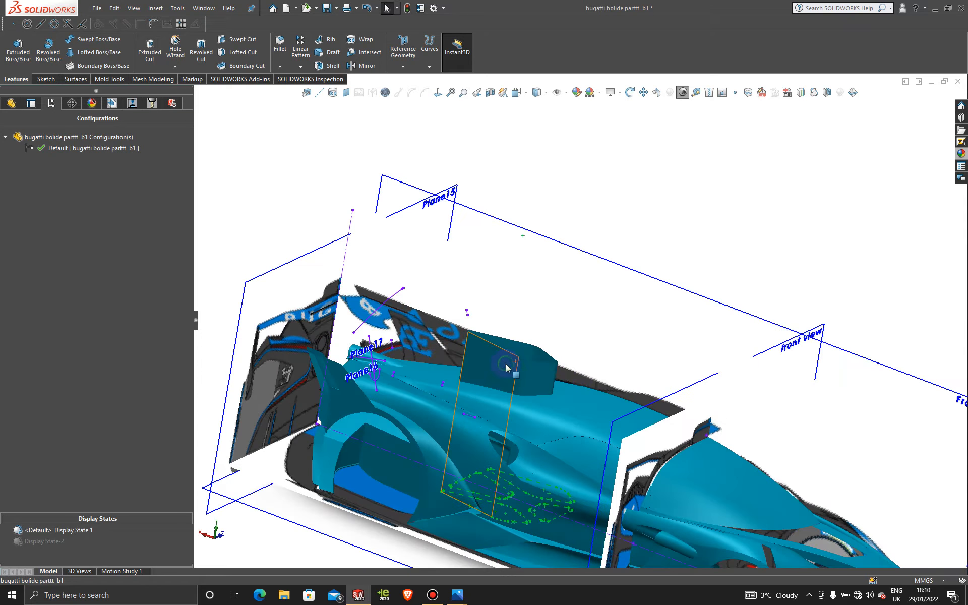
pyautogui.rightClick(506, 367)
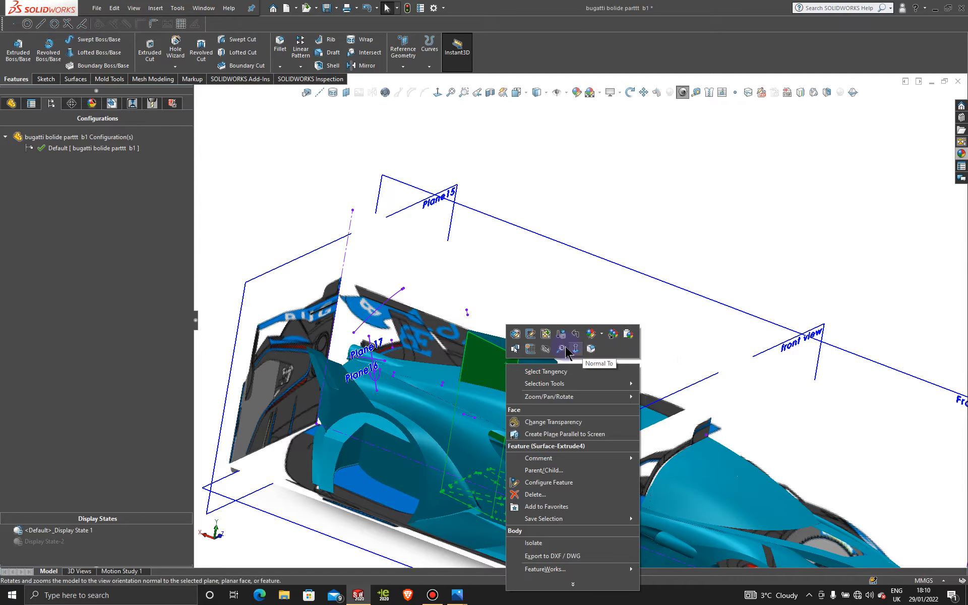
pyautogui.click(549, 350)
# Hide the sketch curves on the rear reference picture, the straight sketch line at the tail, and Plane17.
pyautogui.moveTo(675, 243); pyautogui.dragTo(529, 206, button='middle')
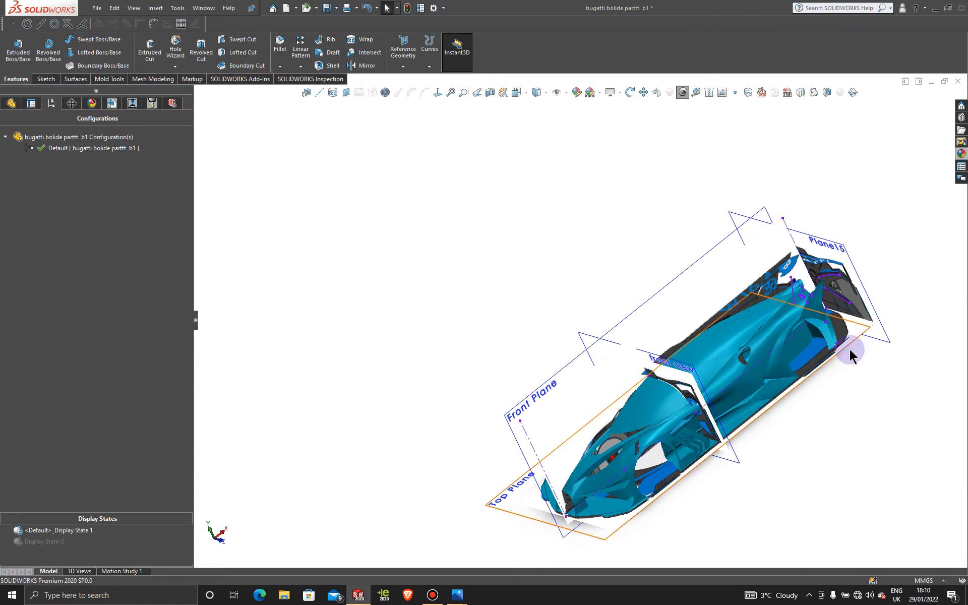
pyautogui.scroll(-6, 839, 352)
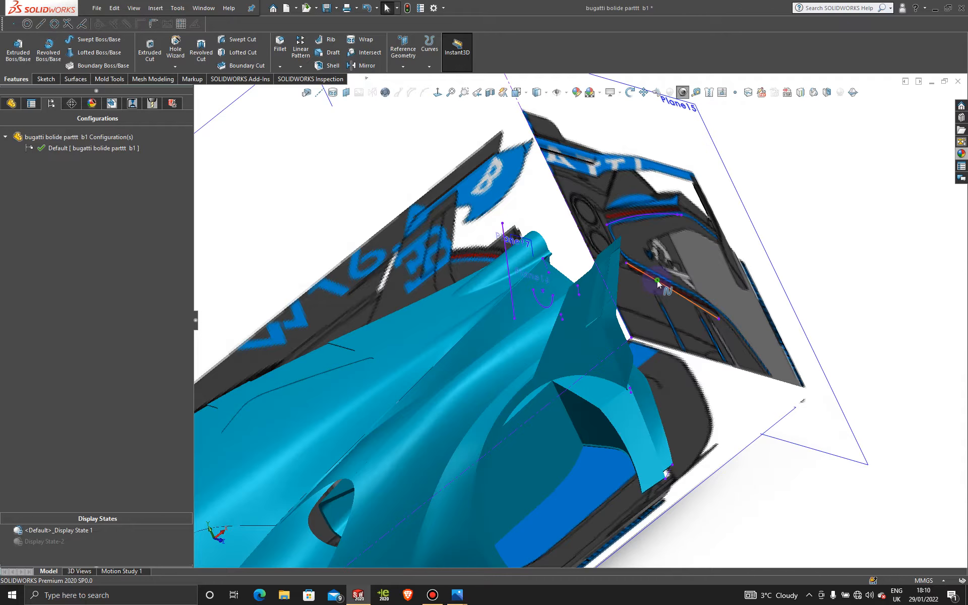
pyautogui.rightClick(656, 282)
pyautogui.click(685, 270)
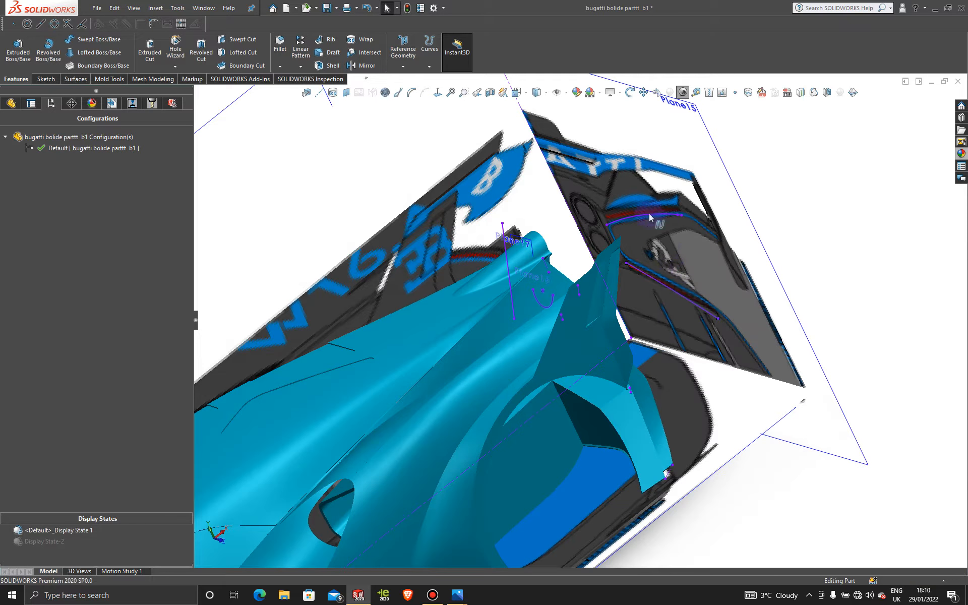
pyautogui.rightClick(504, 250)
pyautogui.click(535, 247)
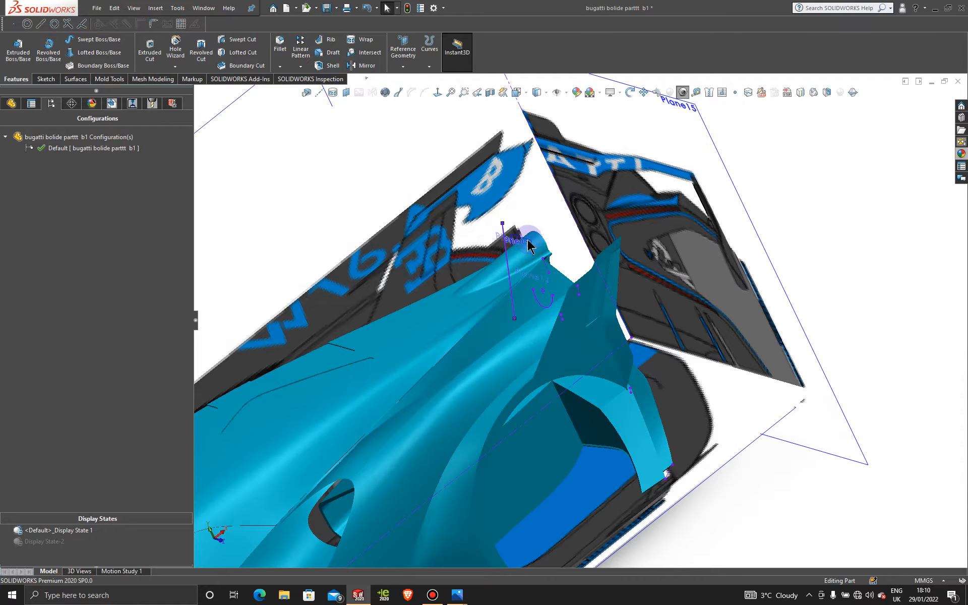
pyautogui.rightClick(529, 243)
pyautogui.click(566, 229)
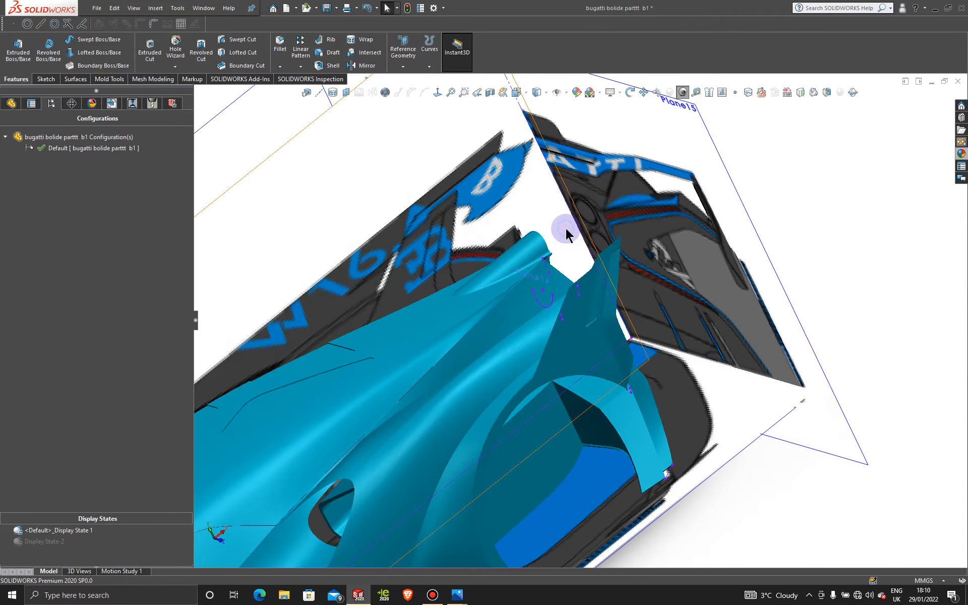
# Hide the arc-shaped sketch and 3DSketch146 on the rear deck next to the fin.
pyautogui.rightClick(550, 267)
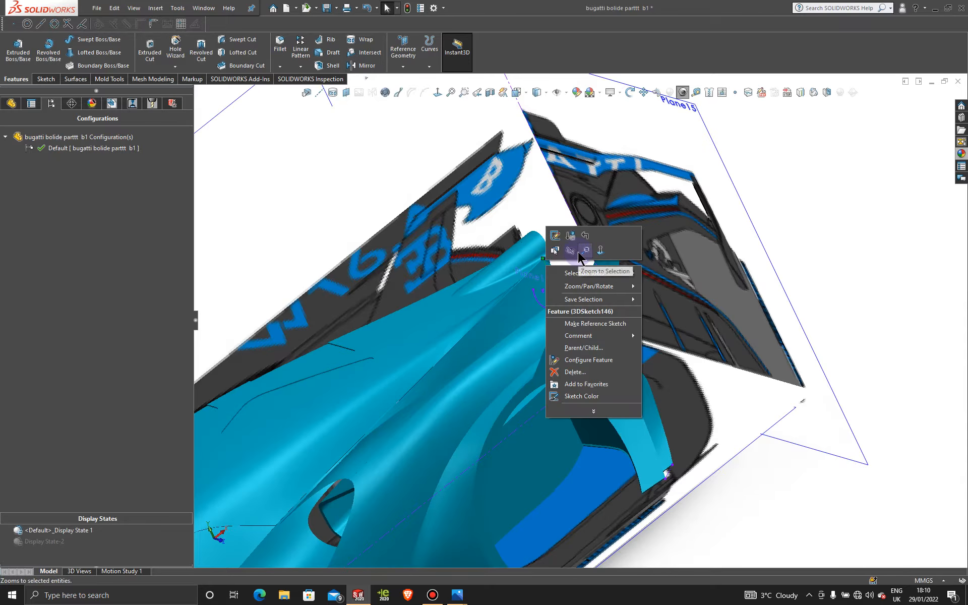
pyautogui.click(579, 255)
pyautogui.scroll(5, 776, 252)
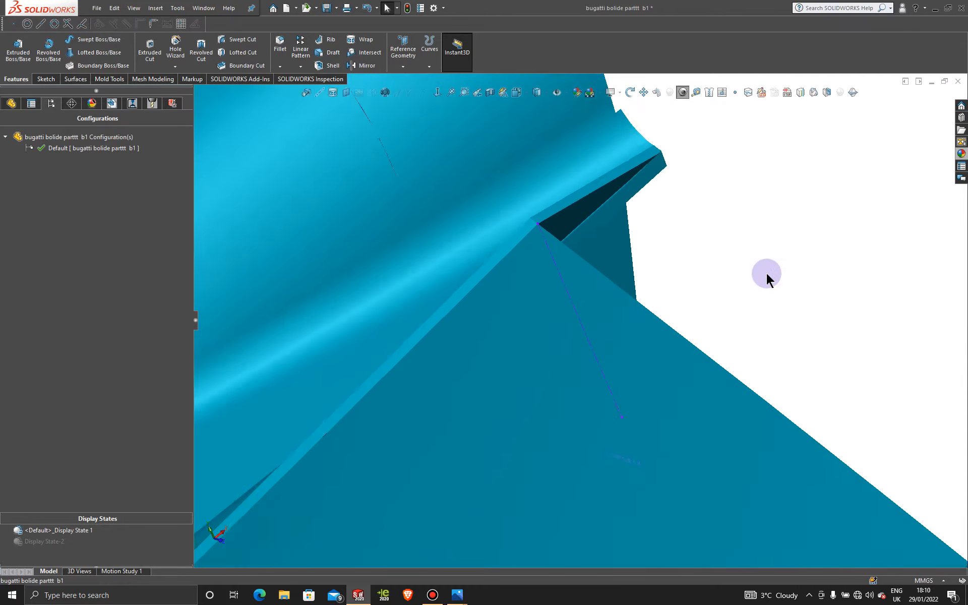
pyautogui.scroll(3, 582, 318)
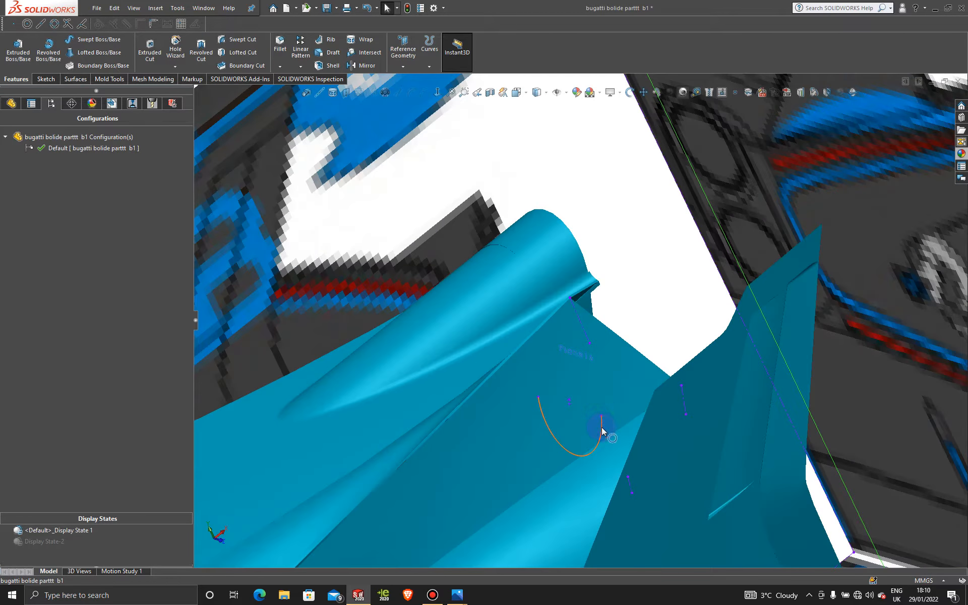
pyautogui.rightClick(606, 428)
pyautogui.click(624, 419)
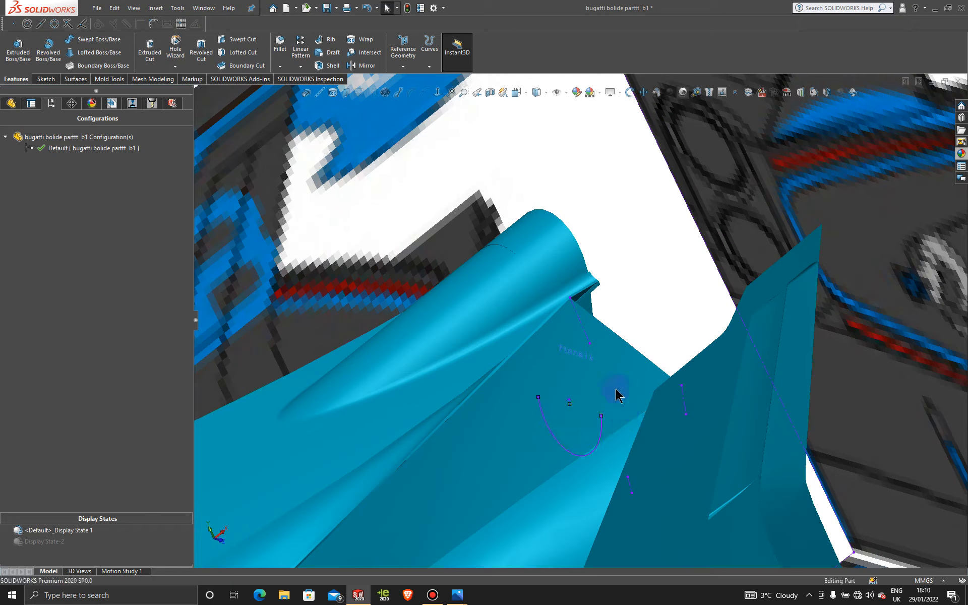
pyautogui.rightClick(584, 330)
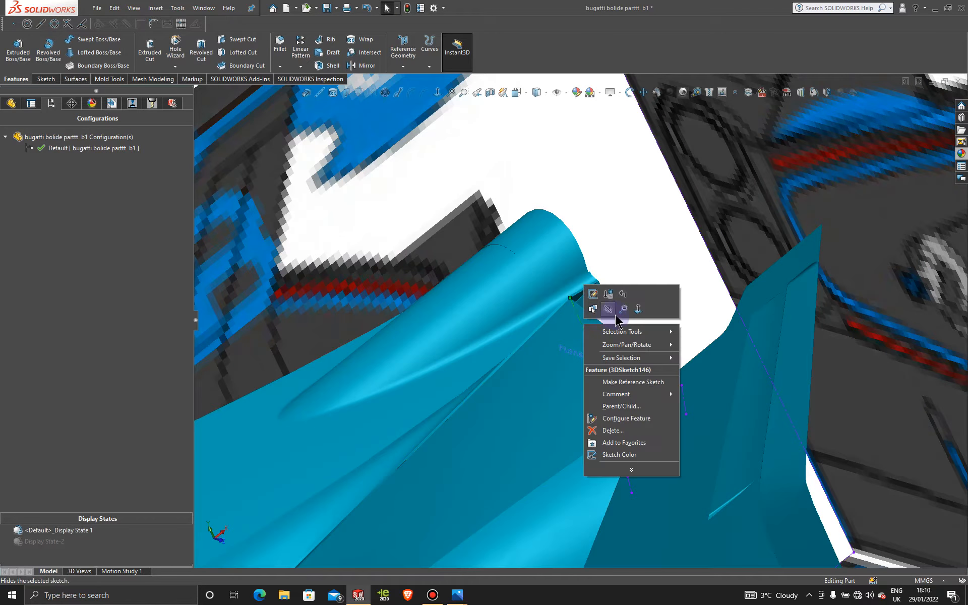
pyautogui.click(613, 311)
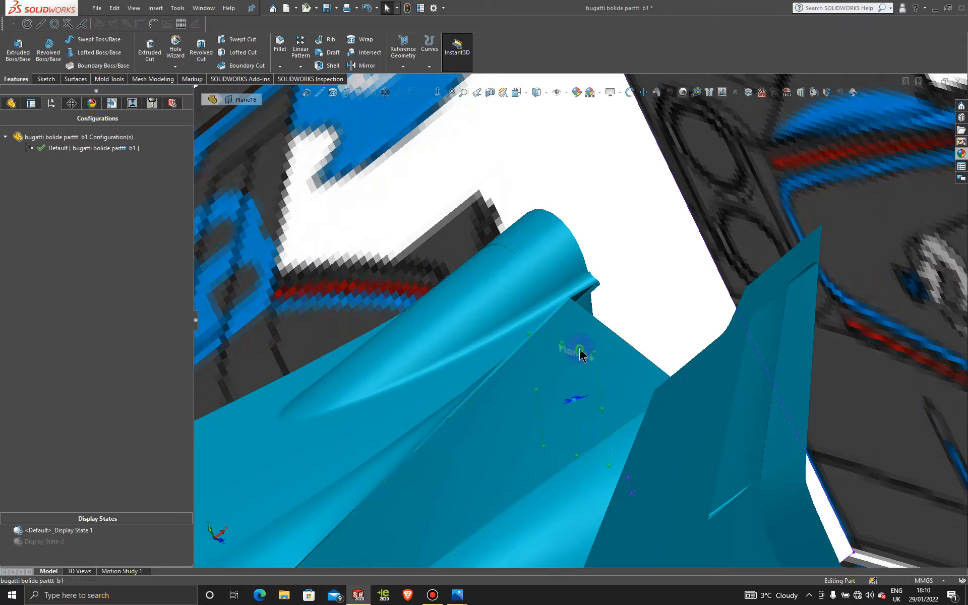
# Hide Plane16 and the short sketch line beside the base of the rear fin.
pyautogui.rightClick(580, 352)
pyautogui.click(617, 322)
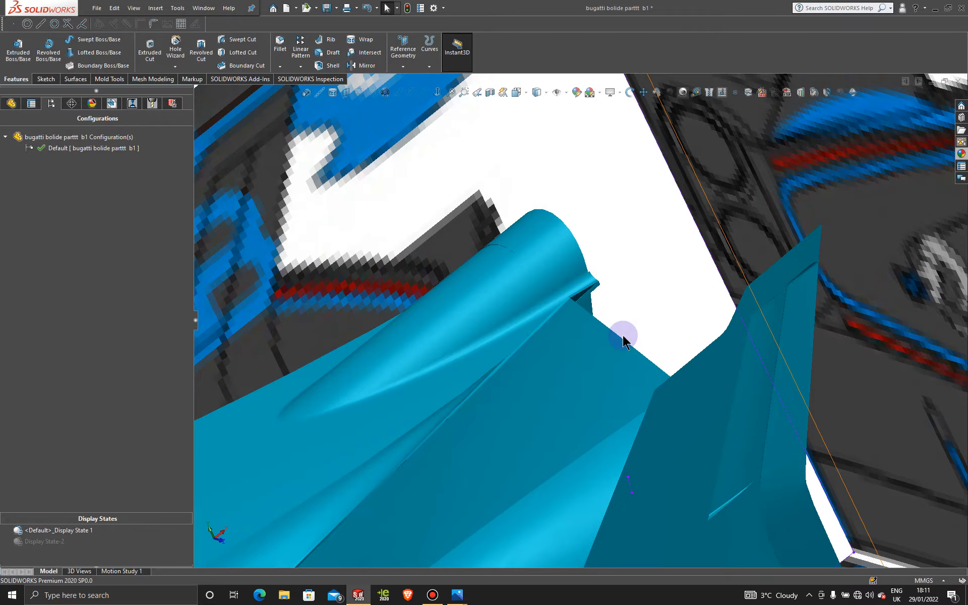
pyautogui.rightClick(631, 485)
pyautogui.click(652, 439)
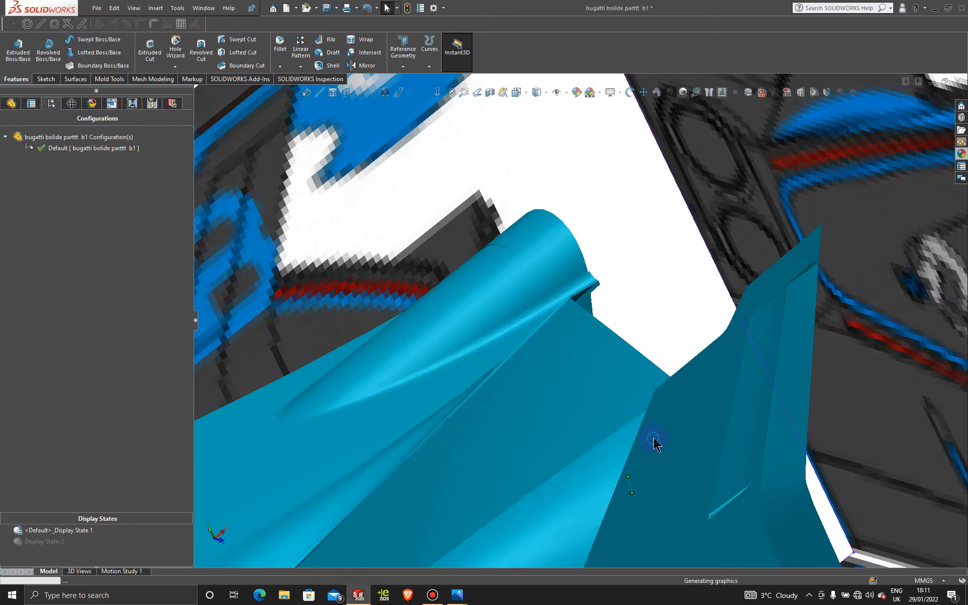
# Hide the small sketch at the lower end of the rear wheel arch.
pyautogui.scroll(10, 635, 330)
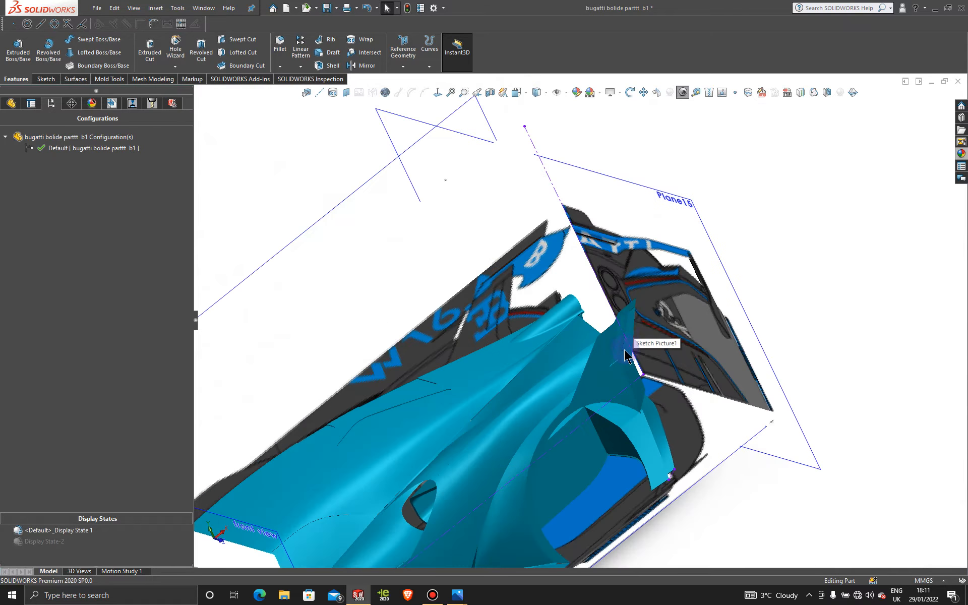
pyautogui.moveTo(584, 384)
pyautogui.mouseDown(button='middle')
pyautogui.moveTo(661, 432)
pyautogui.moveTo(620, 387)
pyautogui.moveTo(597, 387)
pyautogui.mouseUp(button='middle')
pyautogui.scroll(-8, 596, 387)
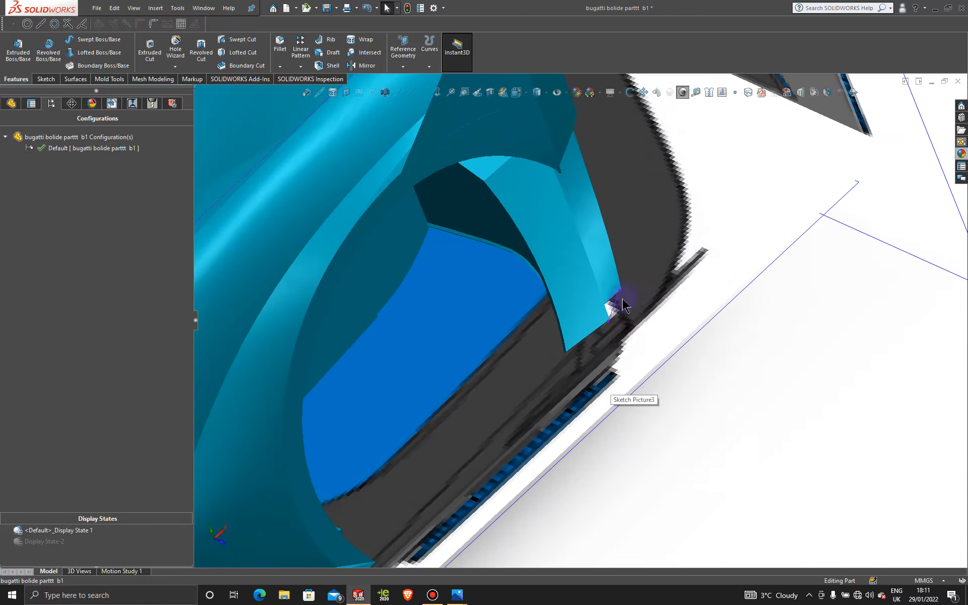
pyautogui.rightClick(621, 301)
pyautogui.click(646, 290)
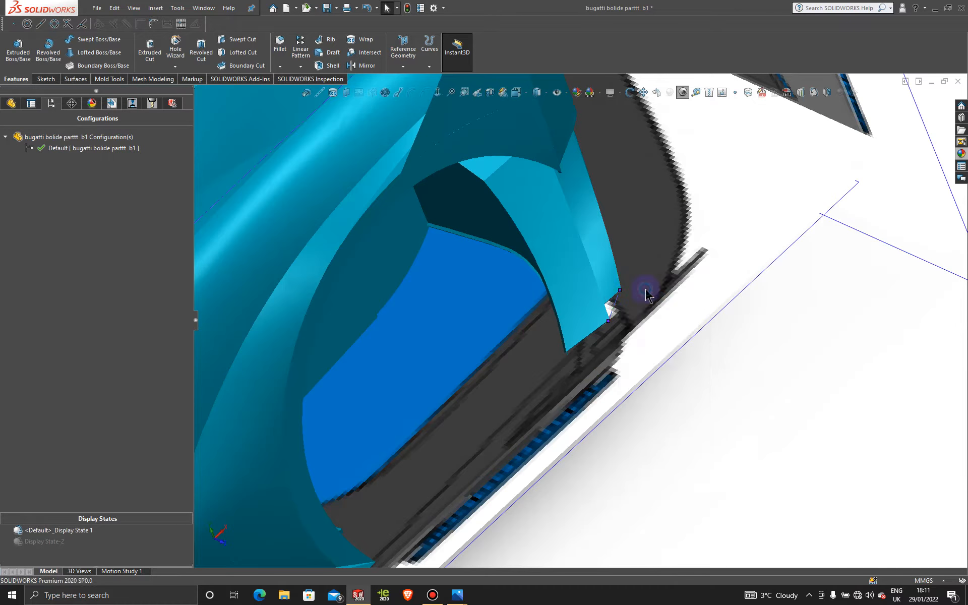
pyautogui.scroll(10, 624, 406)
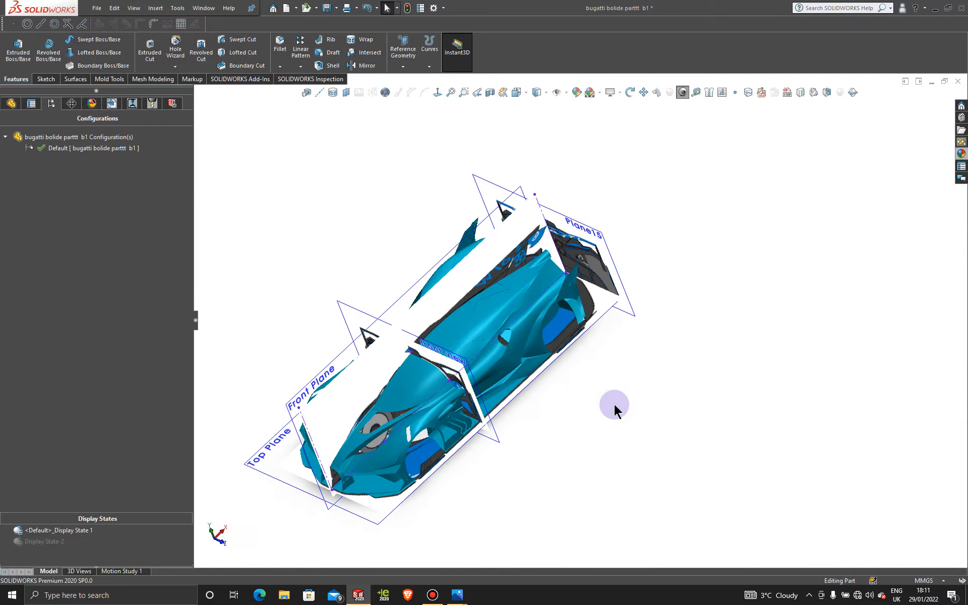
# Apply the blue glass appearance to the whole part so the reference pictures can be seen through the body.
pyautogui.moveTo(616, 406); pyautogui.dragTo(510, 341, button='middle')
pyautogui.scroll(-3, 565, 398)
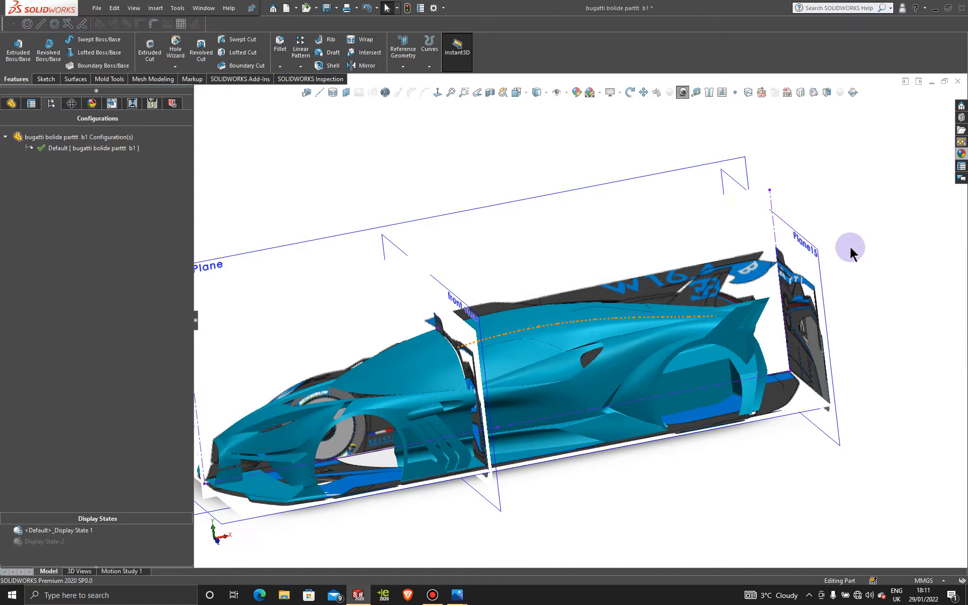
pyautogui.scroll(2, 853, 246)
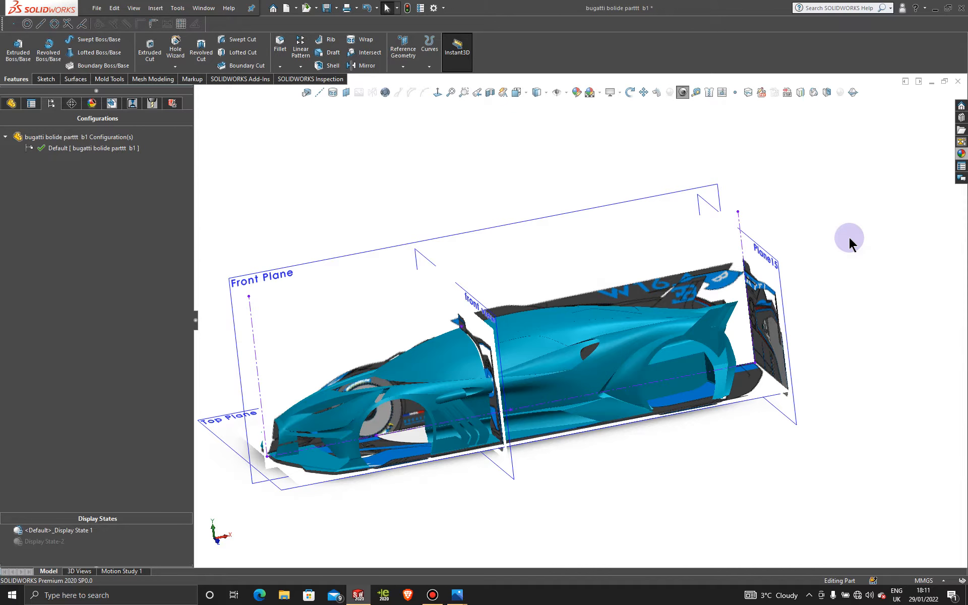
pyautogui.moveTo(834, 241); pyautogui.dragTo(595, 298, button='middle')
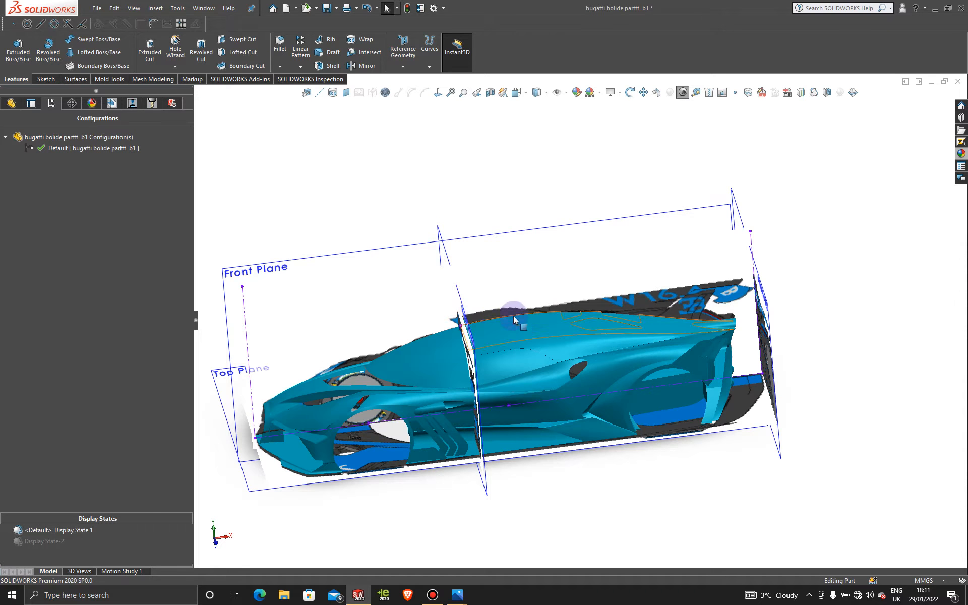
pyautogui.click(961, 154)
pyautogui.moveTo(890, 254); pyautogui.dragTo(544, 327)
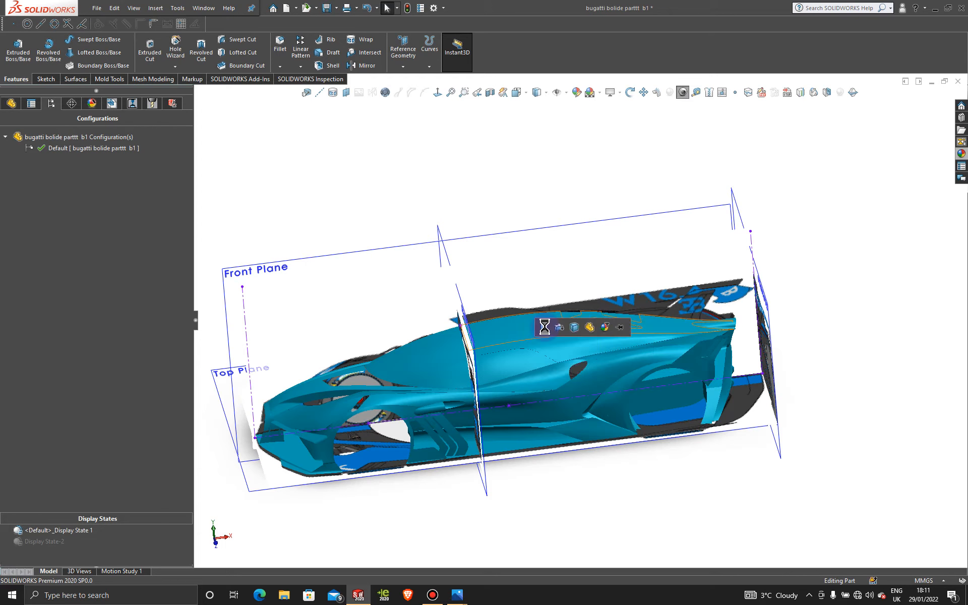
pyautogui.click(588, 327)
# Open a new sketch on the Top Plane and orient the view normal to it, focused on the roof and engine cover.
pyautogui.moveTo(676, 162); pyautogui.dragTo(427, 201, button='middle')
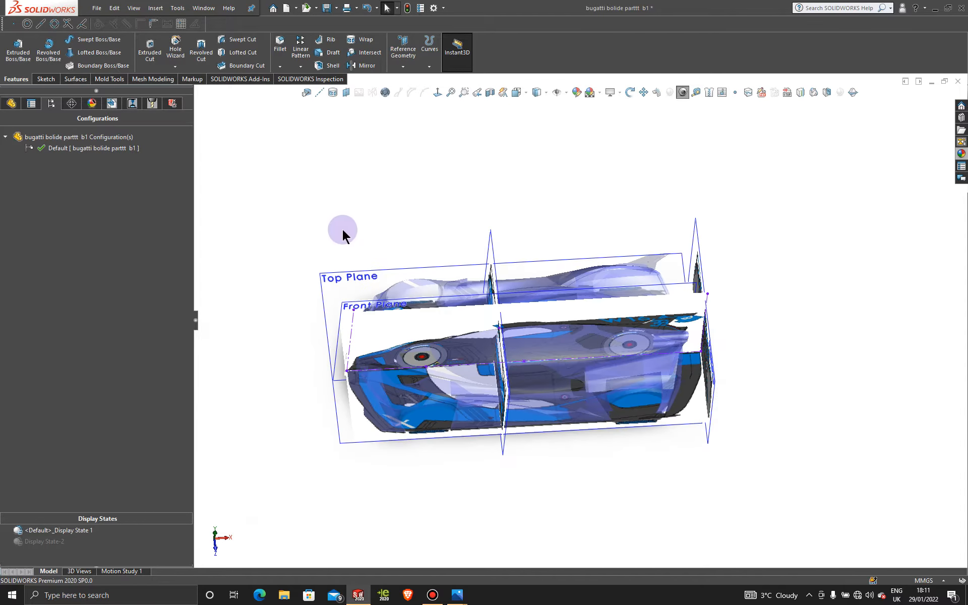
pyautogui.click(339, 275)
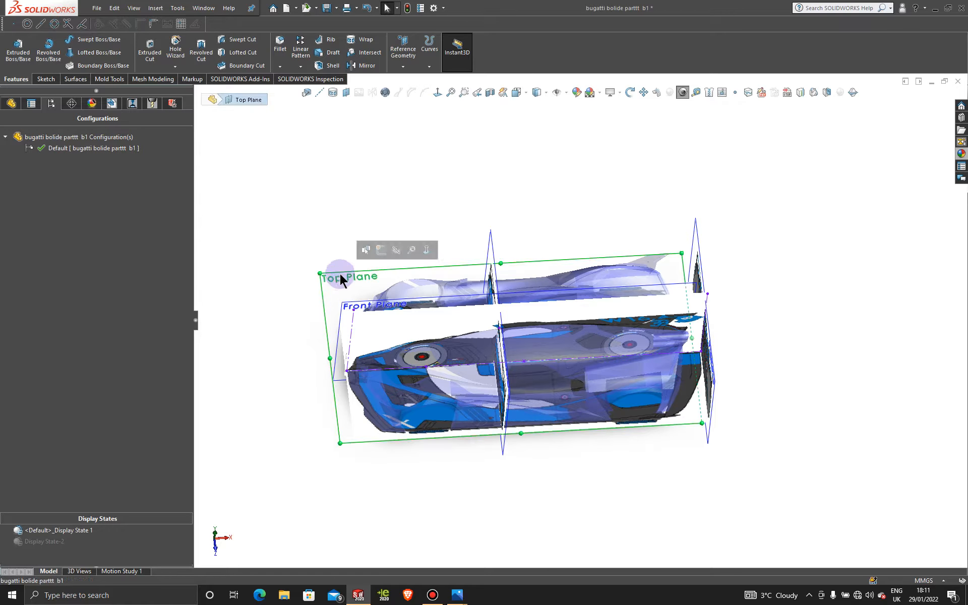
pyautogui.click(381, 252)
pyautogui.click(437, 93)
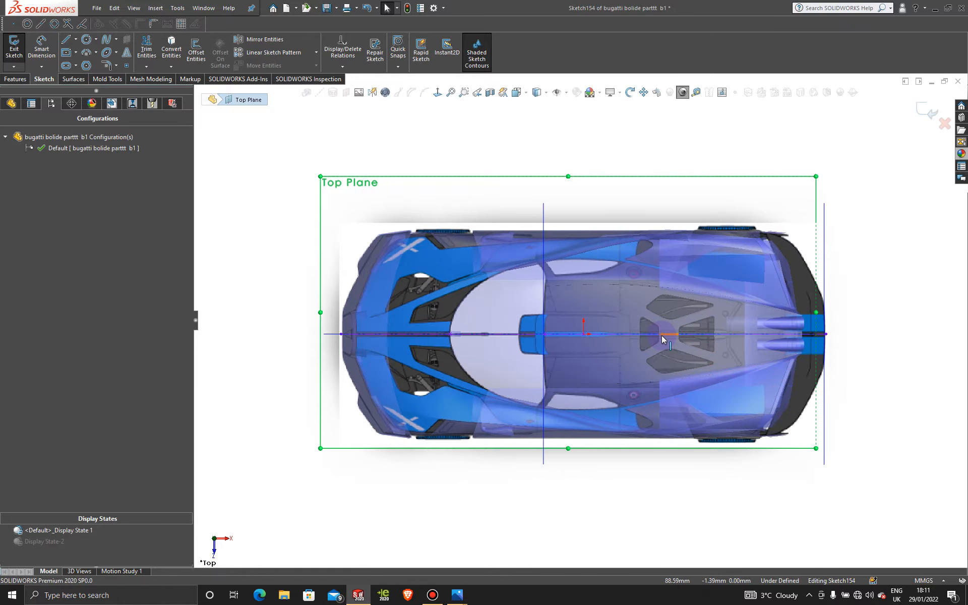
pyautogui.scroll(-3, 662, 334)
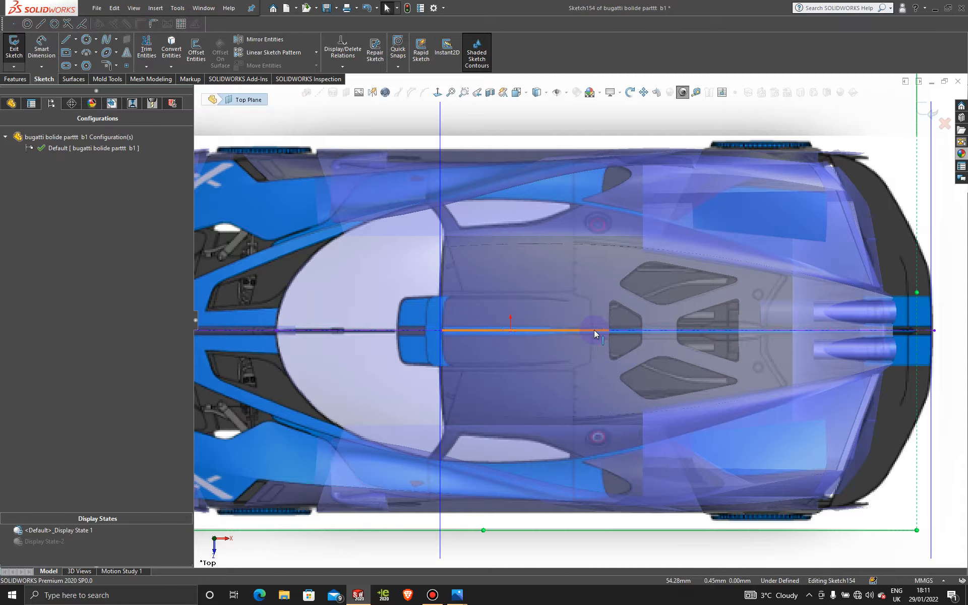
# Sketch a vertical line across the roof just ahead of the engine cover openings, spanning both sides of the centreline, and exit the sketch.
pyautogui.click(66, 41)
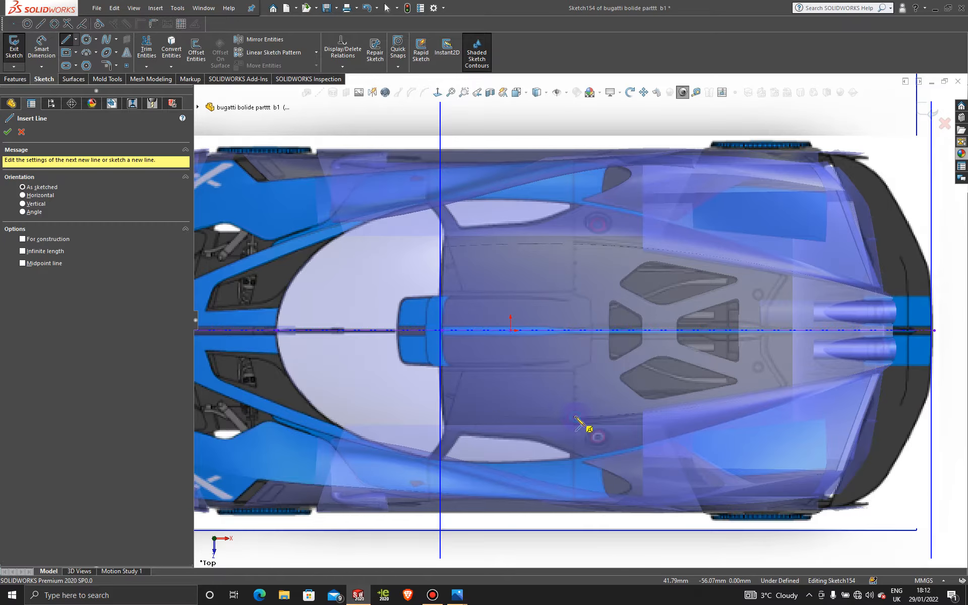
pyautogui.click(575, 417)
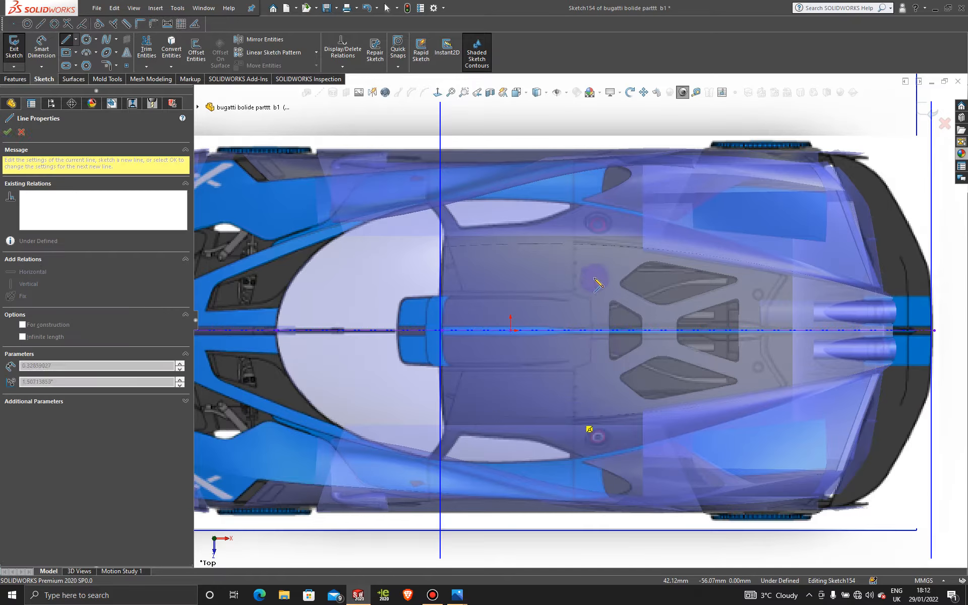
pyautogui.click(575, 244)
pyautogui.press('Escape')
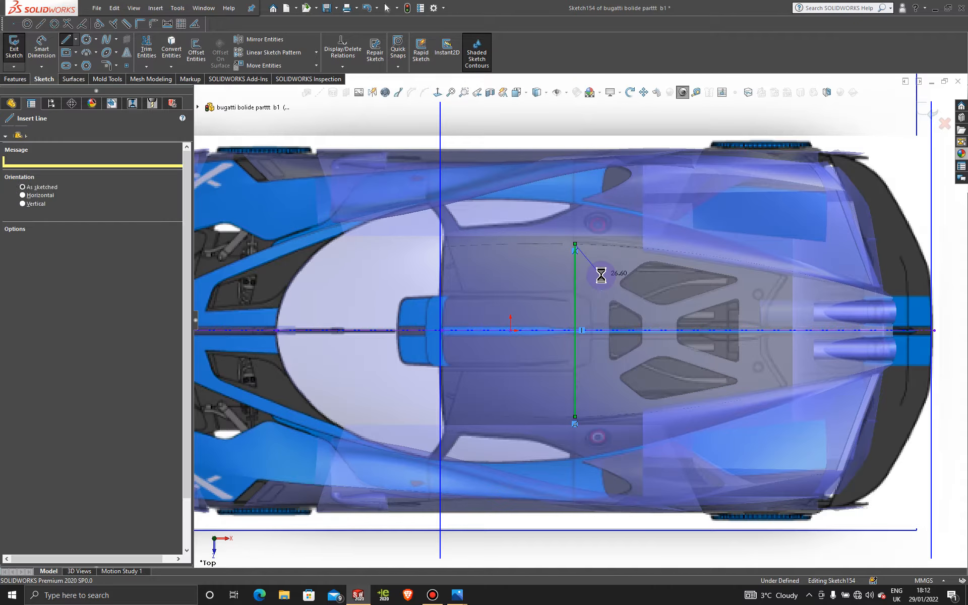
pyautogui.scroll(4, 629, 371)
pyautogui.moveTo(601, 419); pyautogui.dragTo(580, 222, button='middle')
pyautogui.click(923, 111)
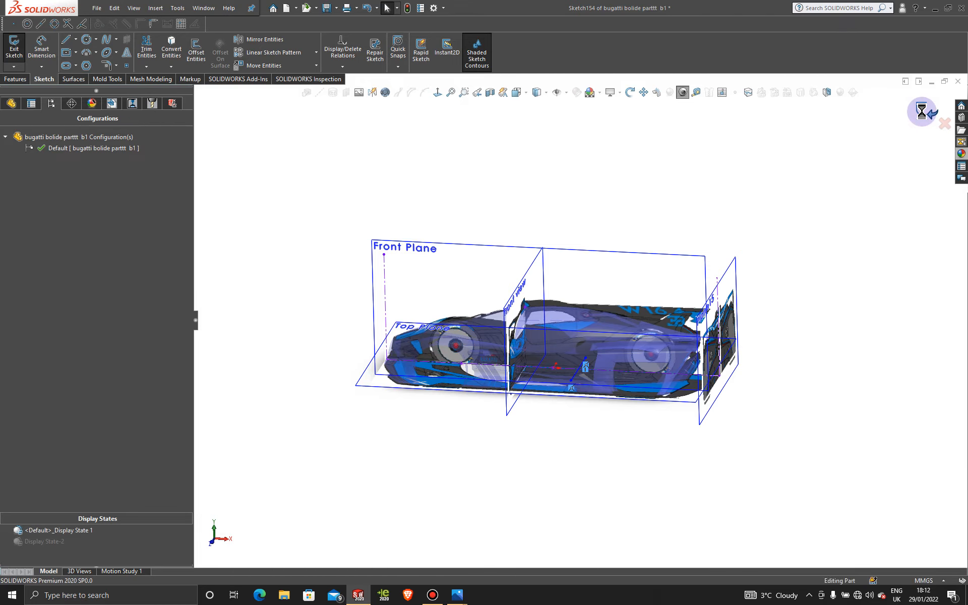
# Remove the blue glass appearance from the part.
pyautogui.click(91, 103)
pyautogui.rightClick(35, 169)
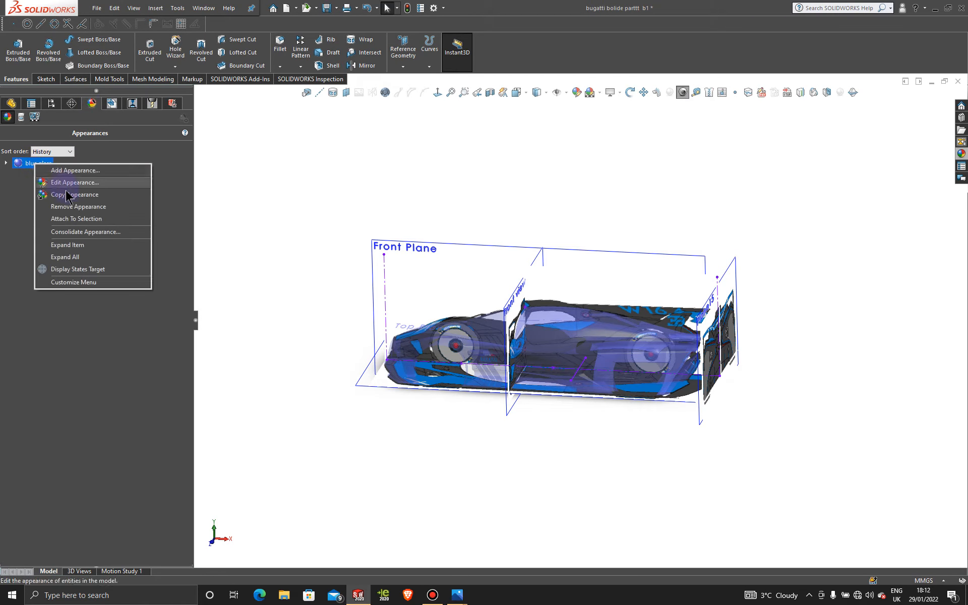
pyautogui.click(71, 205)
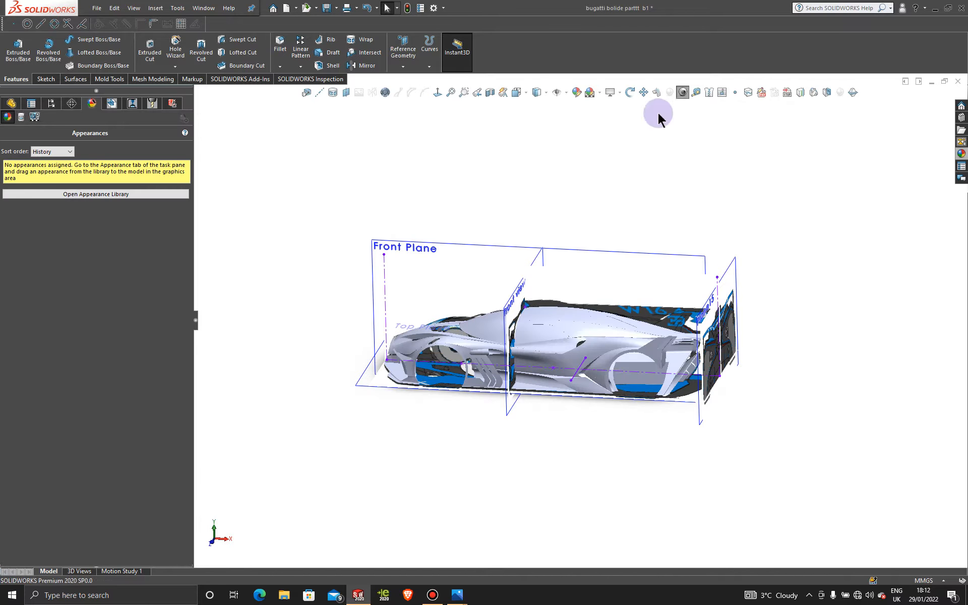
# Create a projection split line on one half of the roof and engine cover face, using the new cross line sketch.
pyautogui.click(751, 93)
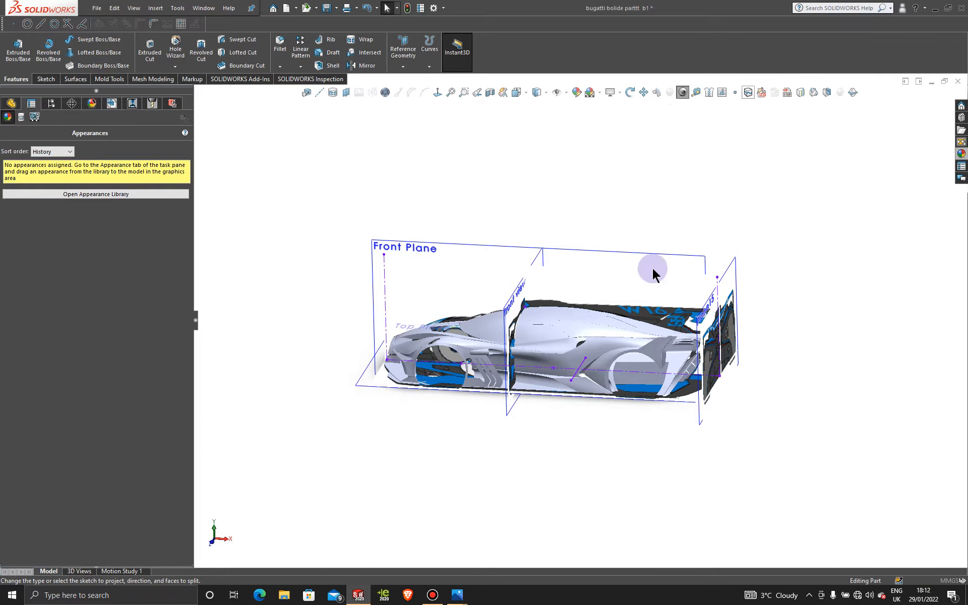
pyautogui.click(582, 368)
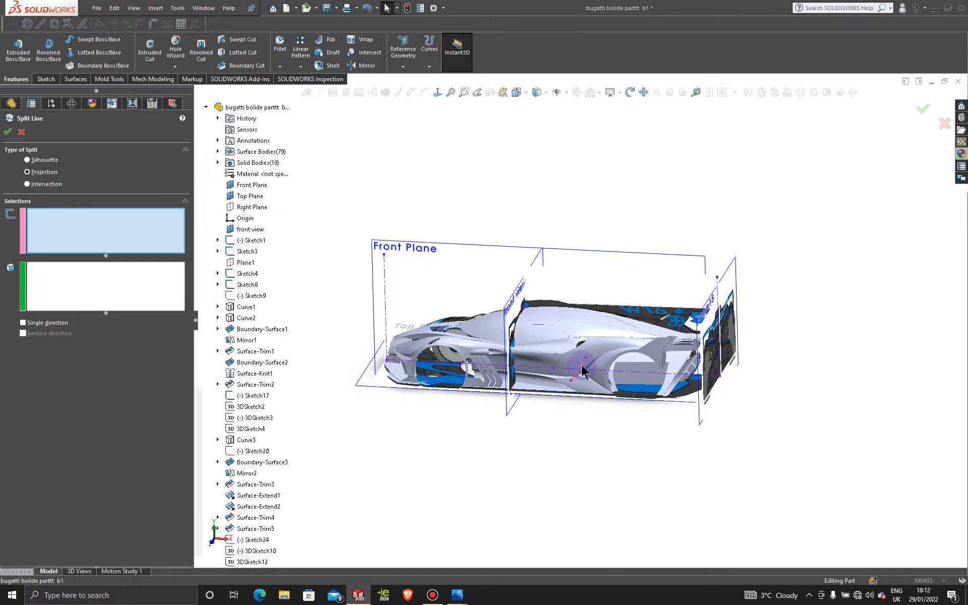
pyautogui.click(574, 316)
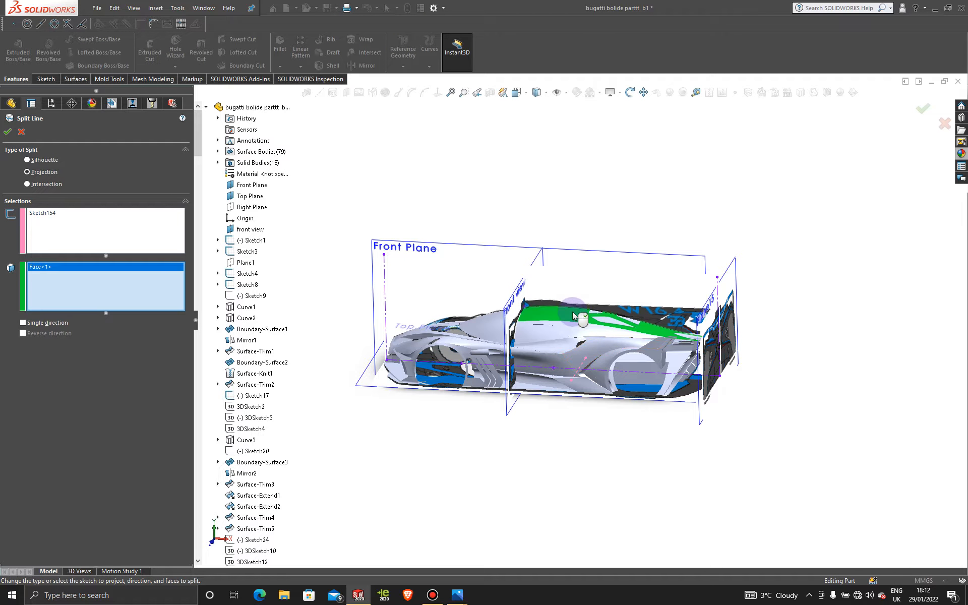
pyautogui.moveTo(587, 323); pyautogui.dragTo(517, 318, button='middle')
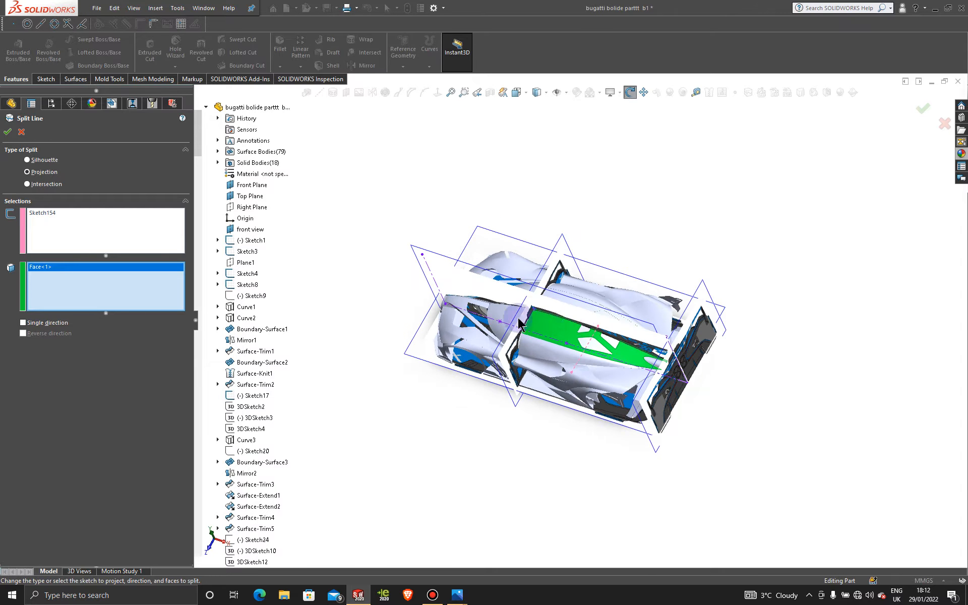
pyautogui.click(7, 133)
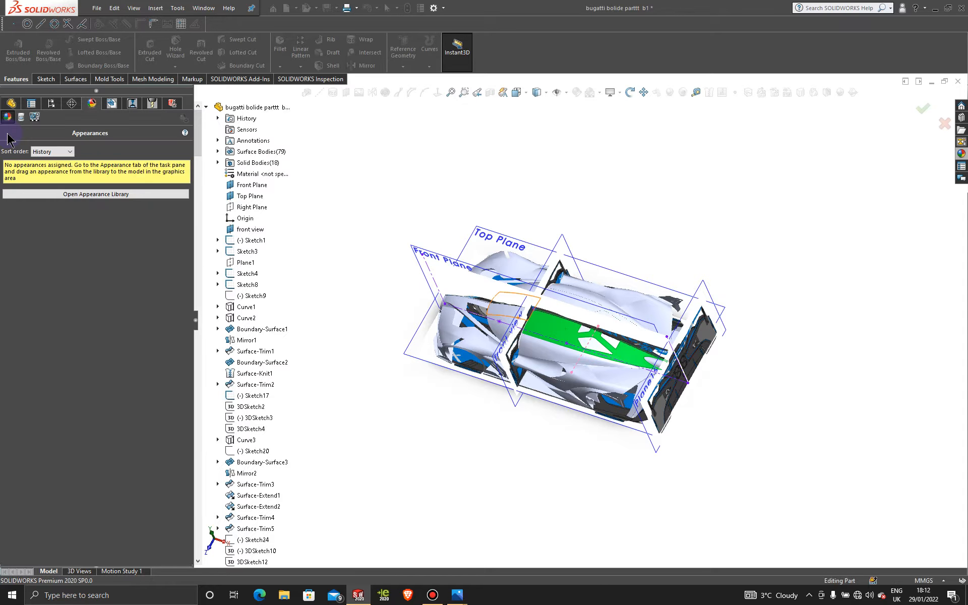
# Edit the split line so it also splits the roof and engine cover face on the opposite side of the centreline.
pyautogui.moveTo(653, 252); pyautogui.dragTo(534, 315, button='middle')
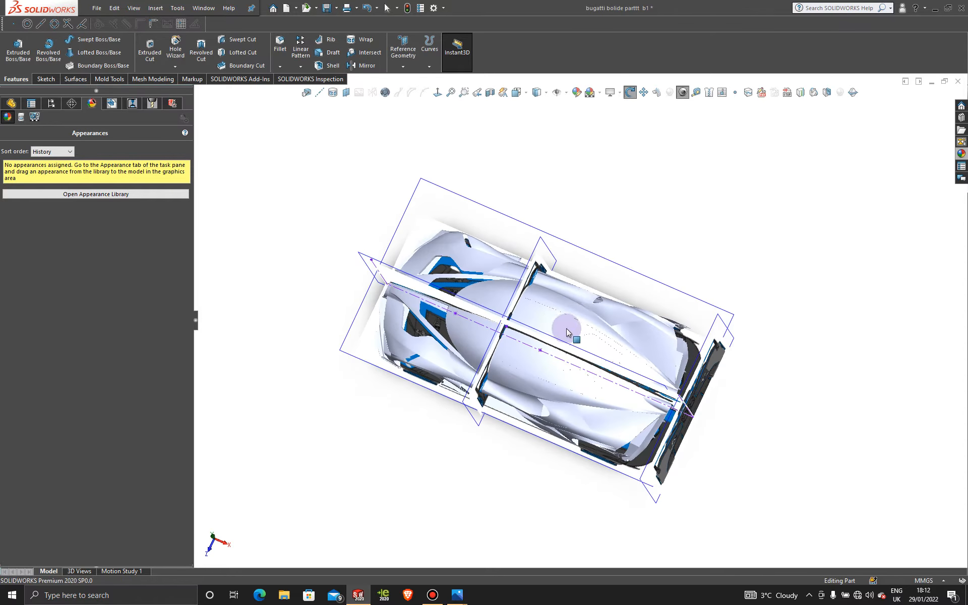
pyautogui.press('Escape')
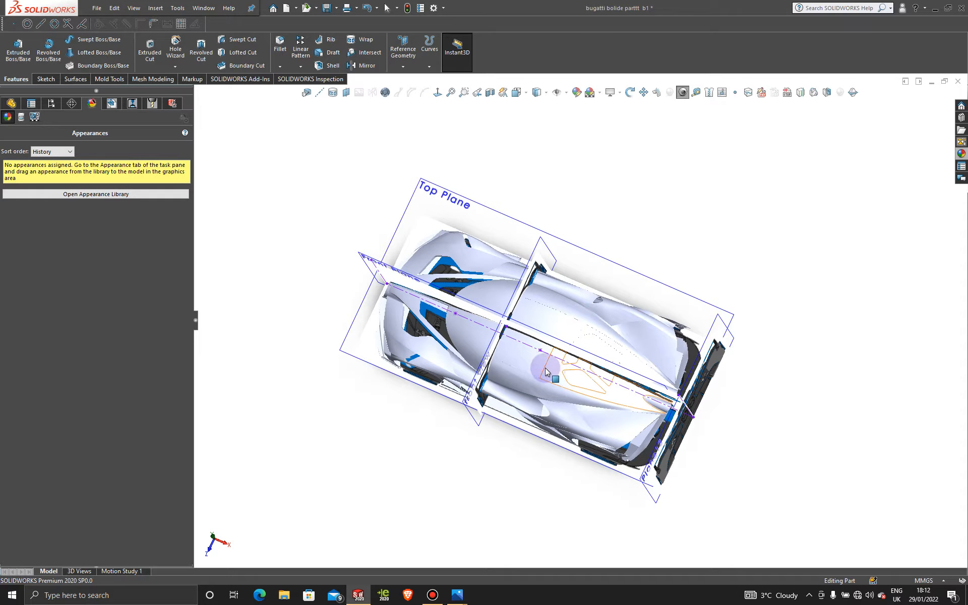
pyautogui.click(561, 335)
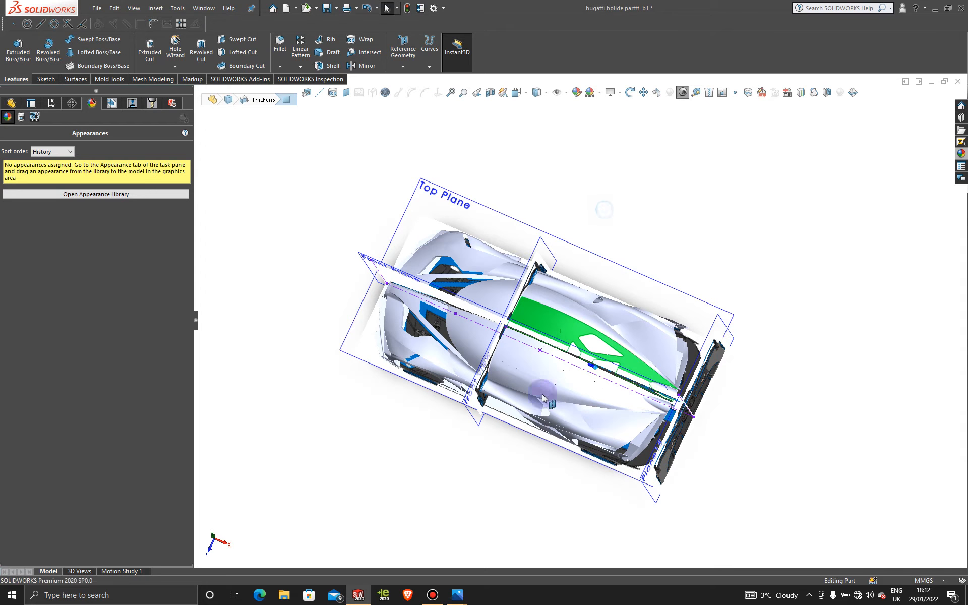
pyautogui.press('Escape')
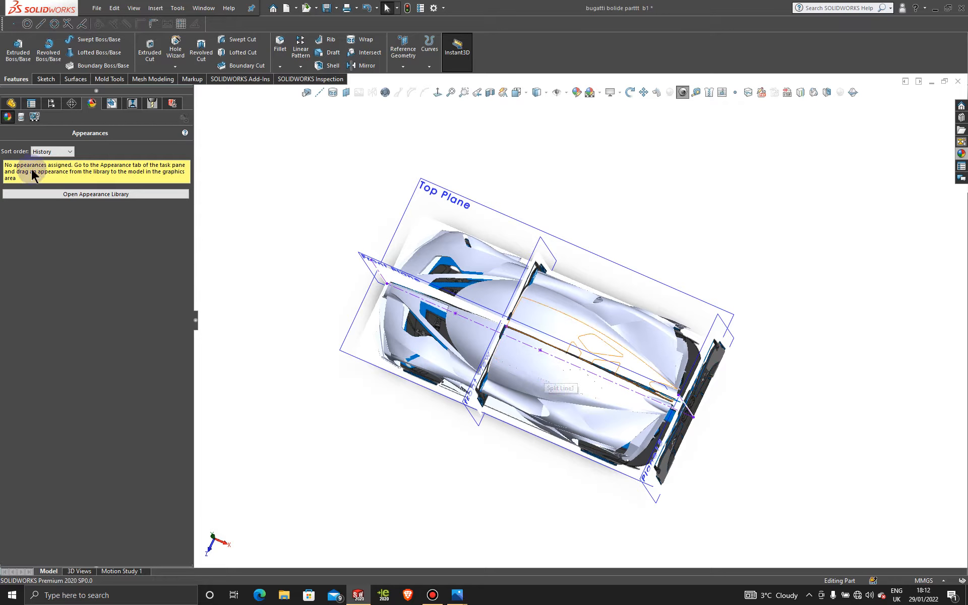
pyautogui.click(11, 104)
pyautogui.scroll(10, 93, 343)
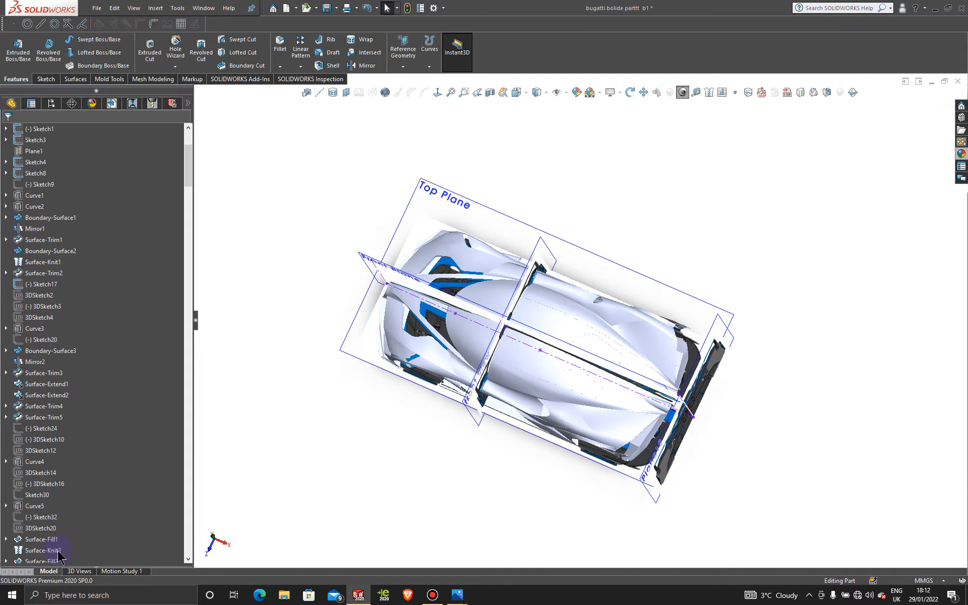
pyautogui.moveTo(193, 229); pyautogui.dragTo(138, 539)
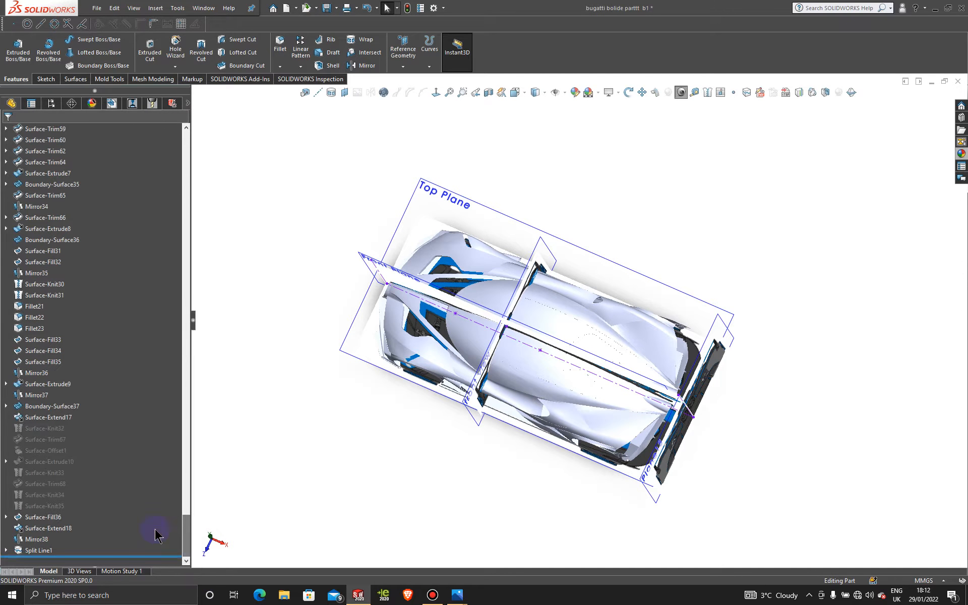
pyautogui.rightClick(47, 551)
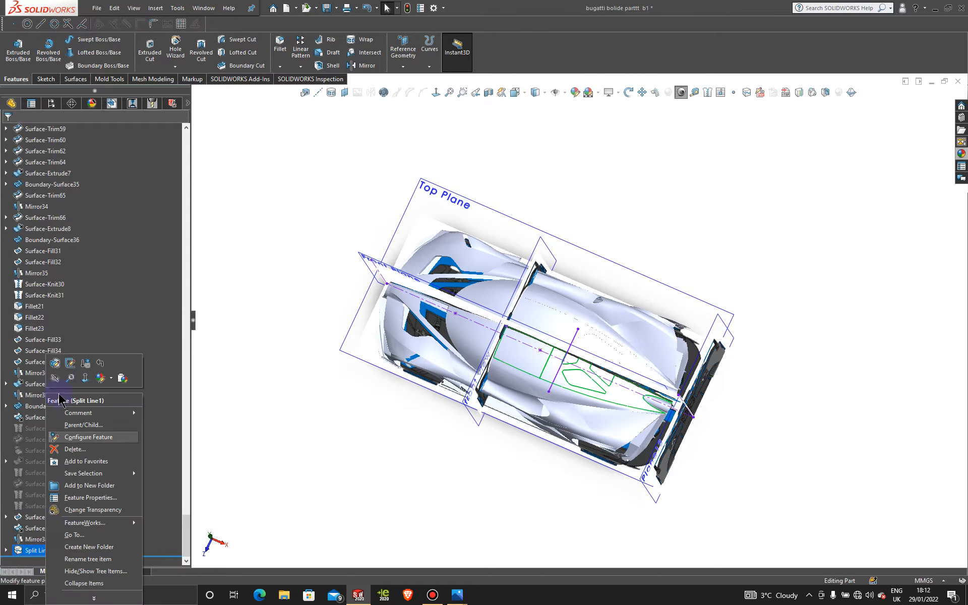
pyautogui.click(56, 364)
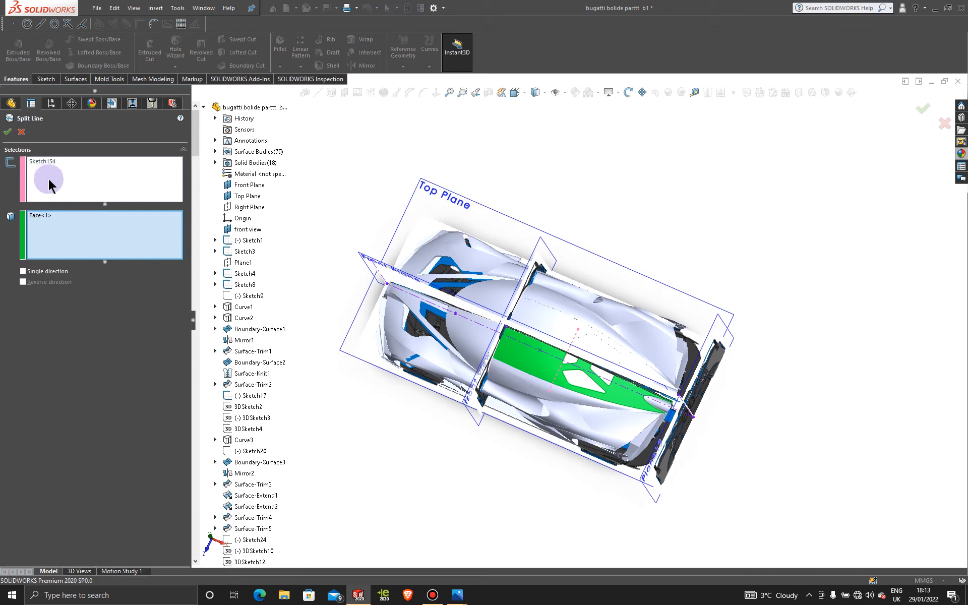
pyautogui.click(539, 328)
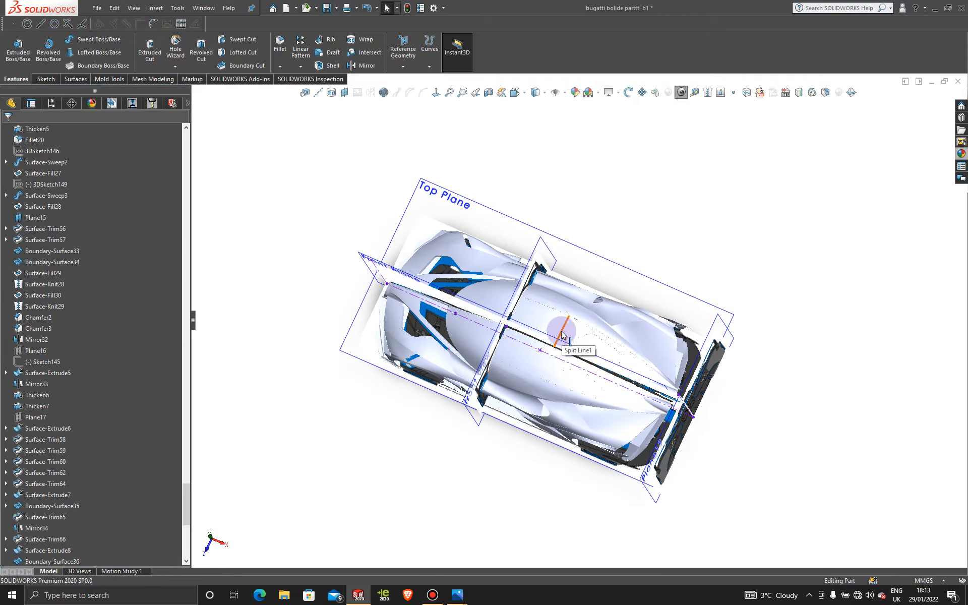
# Apply the blue glass appearance to the whole part again to reveal the reference pictures.
pyautogui.moveTo(706, 453); pyautogui.dragTo(731, 340, button='middle')
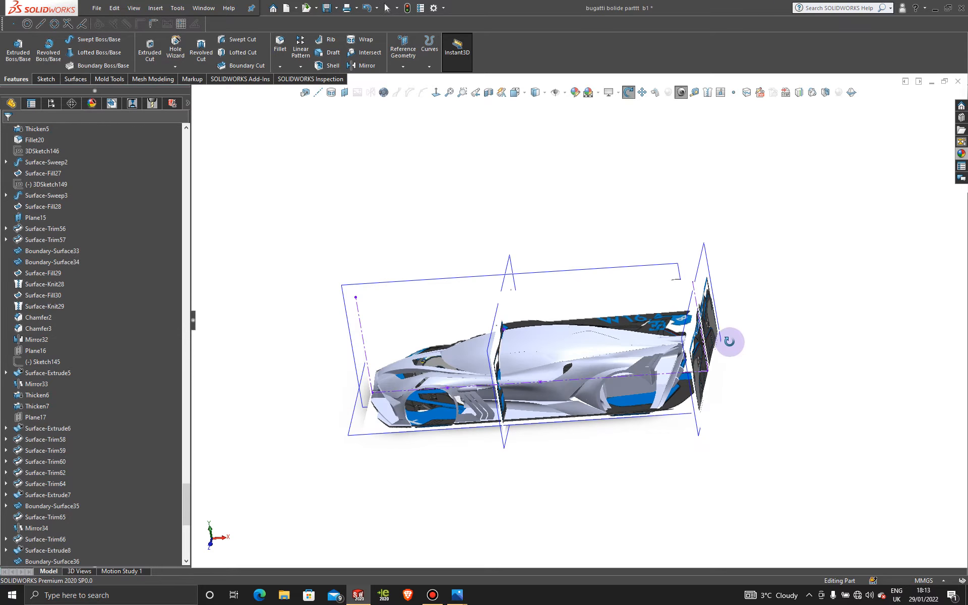
pyautogui.scroll(-3, 598, 344)
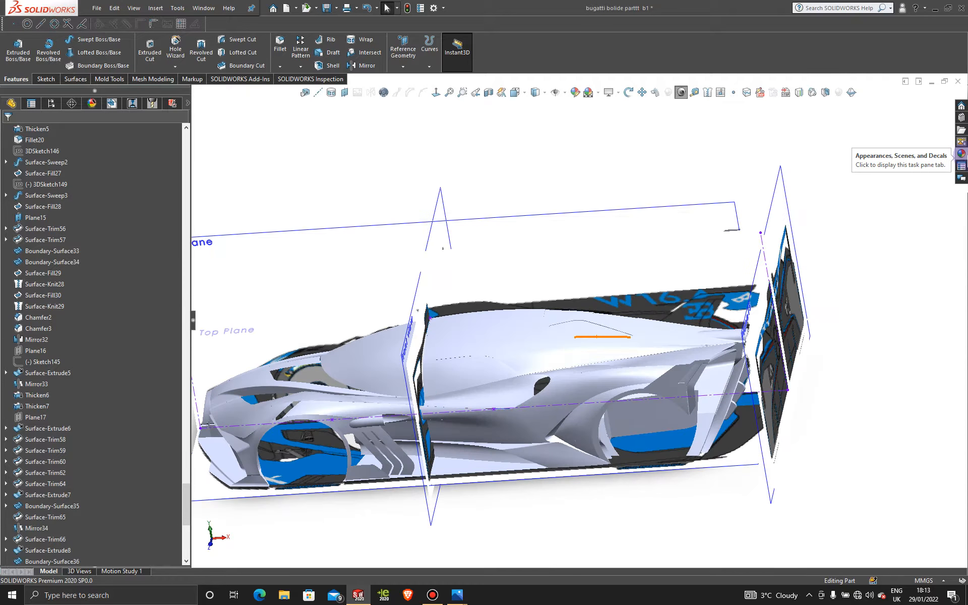
pyautogui.click(962, 155)
pyautogui.moveTo(905, 272); pyautogui.dragTo(512, 329)
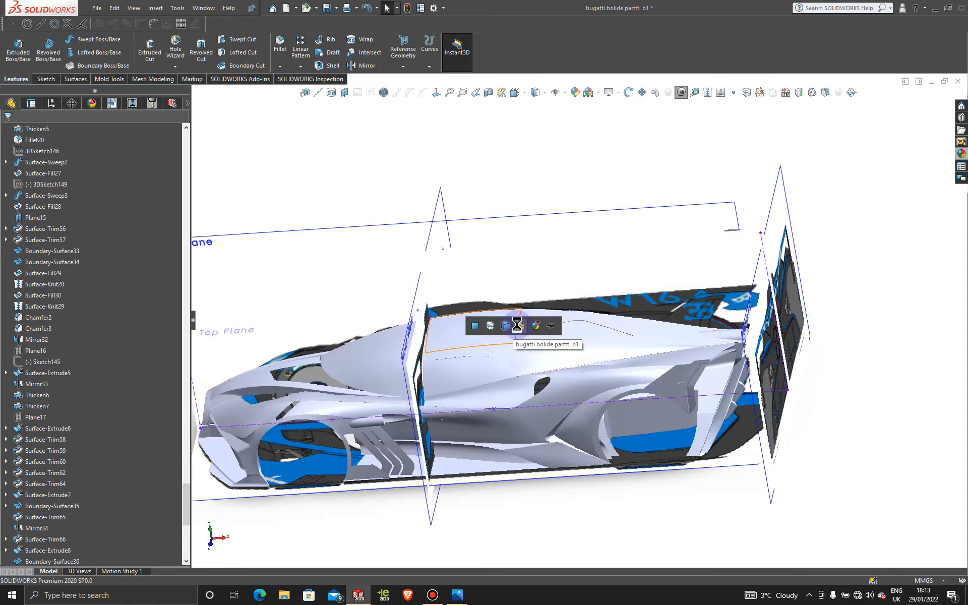
pyautogui.click(512, 328)
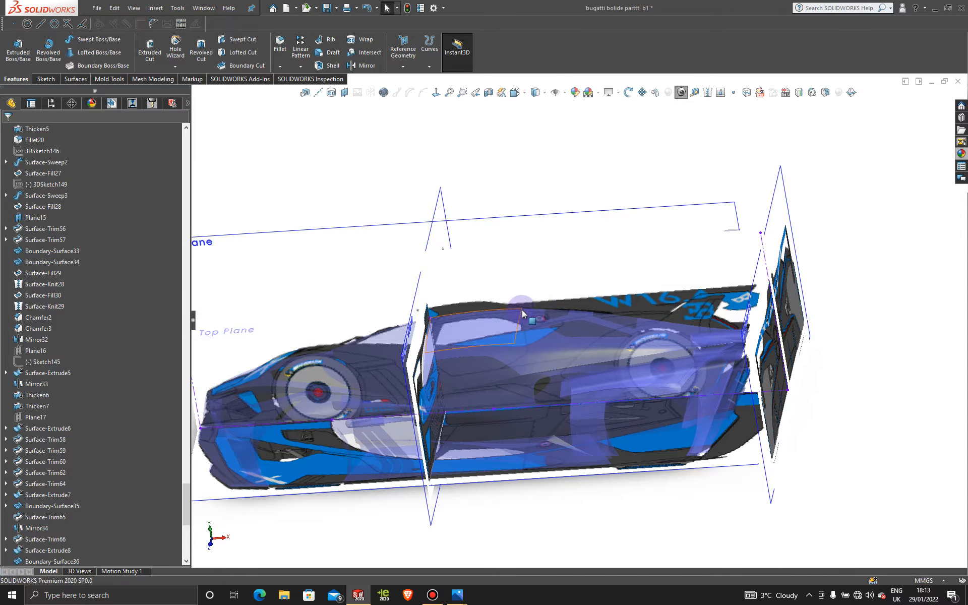
# Start a 3D sketch in the top view and place a point where the roof split line meets the centreline.
pyautogui.moveTo(536, 265); pyautogui.dragTo(548, 302, button='middle')
pyautogui.press('space')
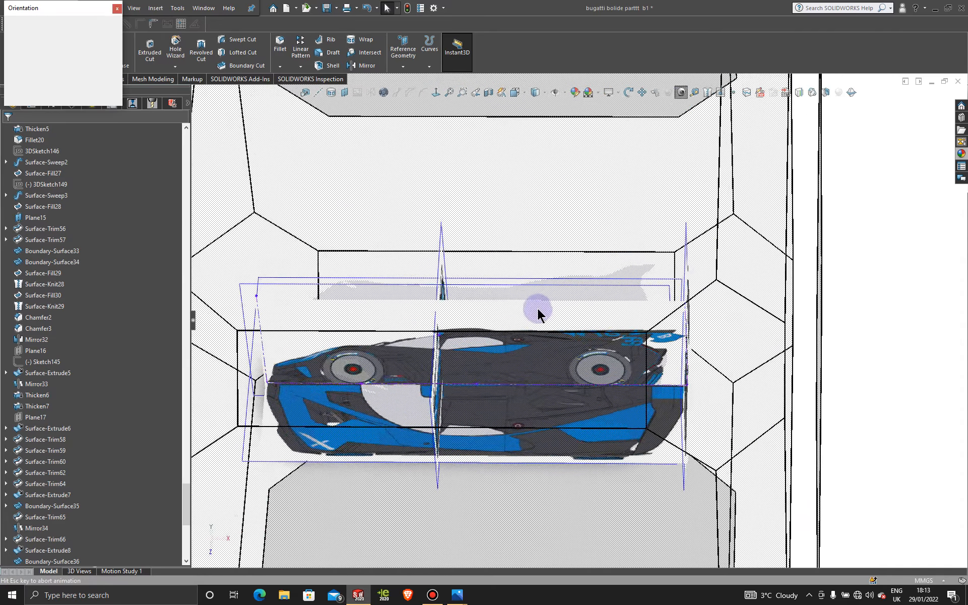
pyautogui.click(438, 320)
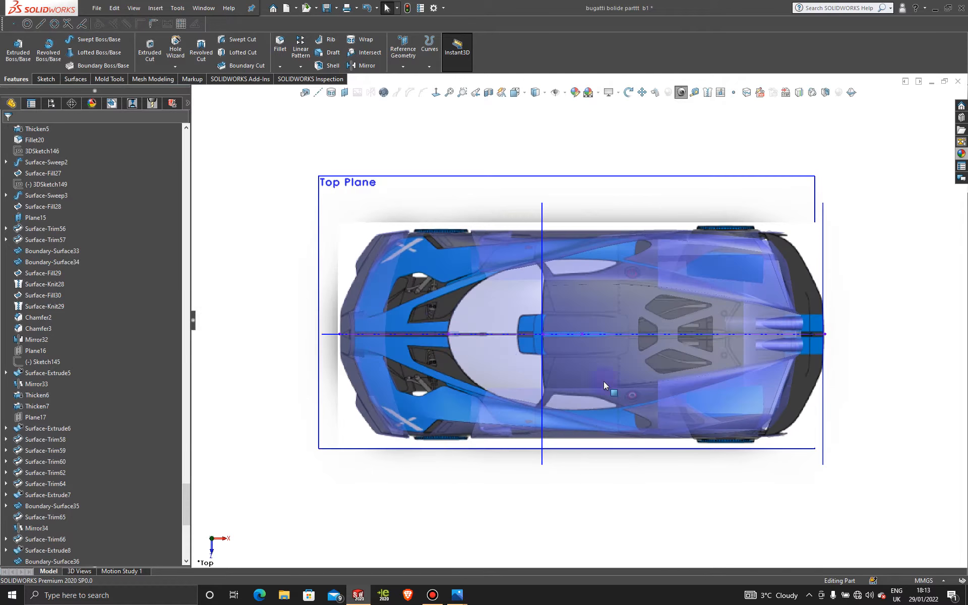
pyautogui.scroll(-5, 621, 358)
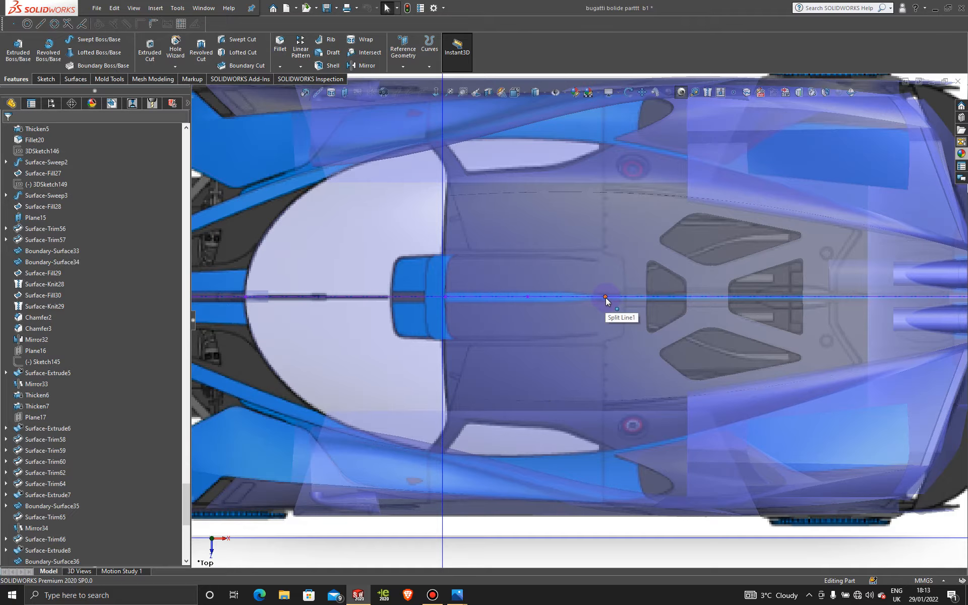
pyautogui.click(55, 79)
pyautogui.click(13, 67)
pyautogui.click(30, 94)
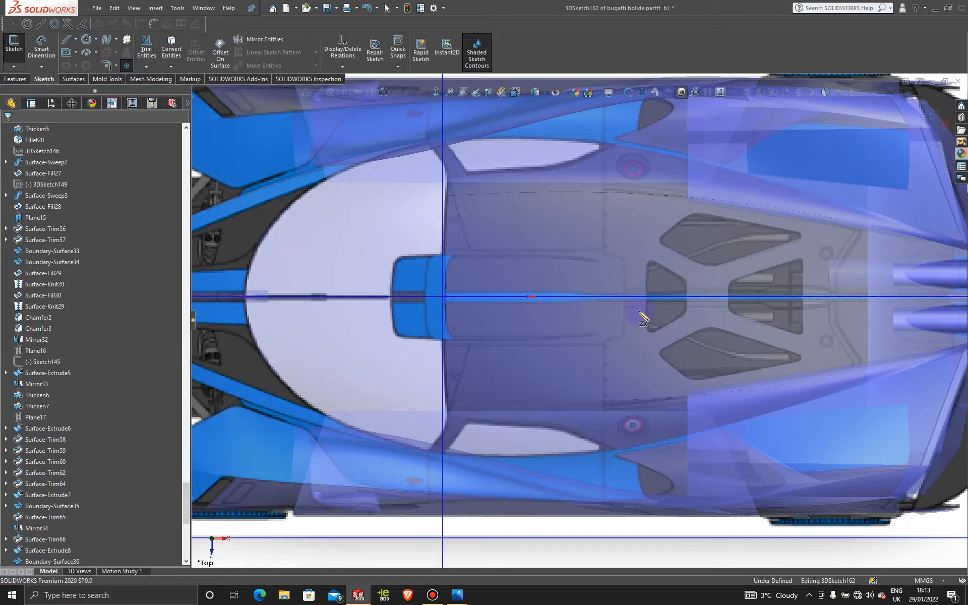
pyautogui.click(605, 296)
pyautogui.press('Escape')
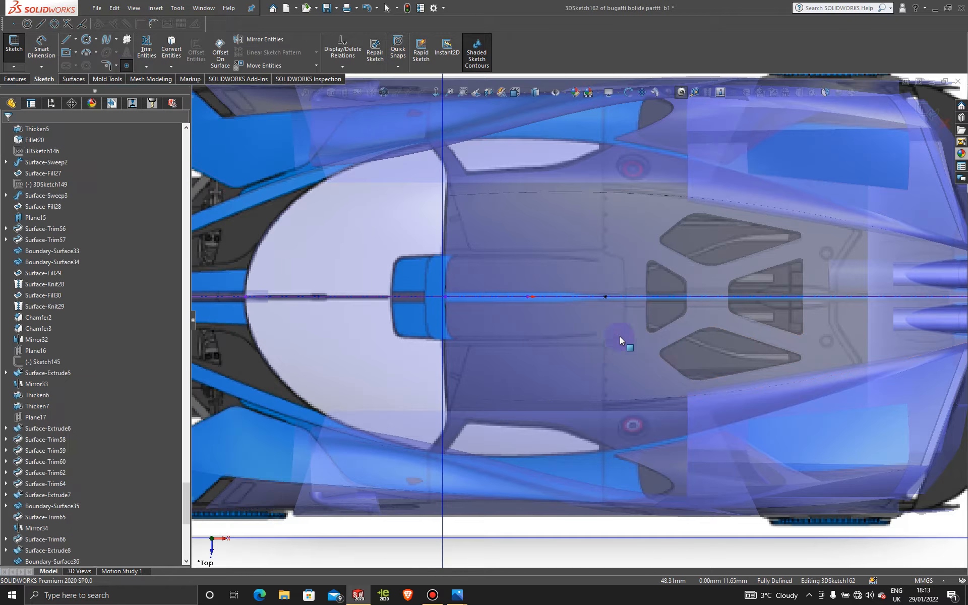
# Add a second 3D sketch point on the centreline edge behind the first, at the rear edge of the raised roof panel.
pyautogui.scroll(5, 615, 353)
pyautogui.moveTo(594, 385); pyautogui.dragTo(595, 250, button='middle')
pyautogui.scroll(-5, 600, 326)
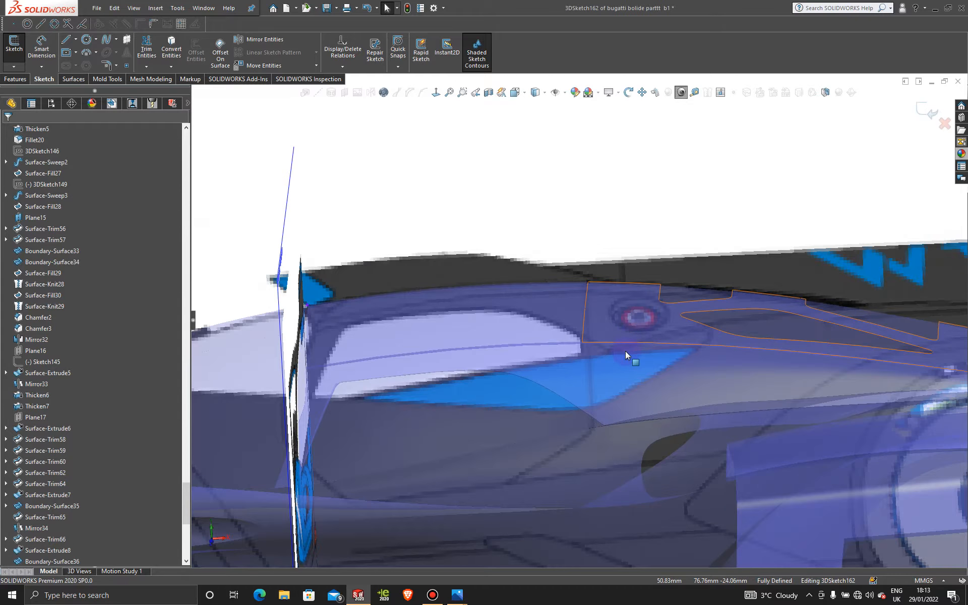
pyautogui.moveTo(627, 353); pyautogui.dragTo(623, 423, button='middle')
pyautogui.press('space')
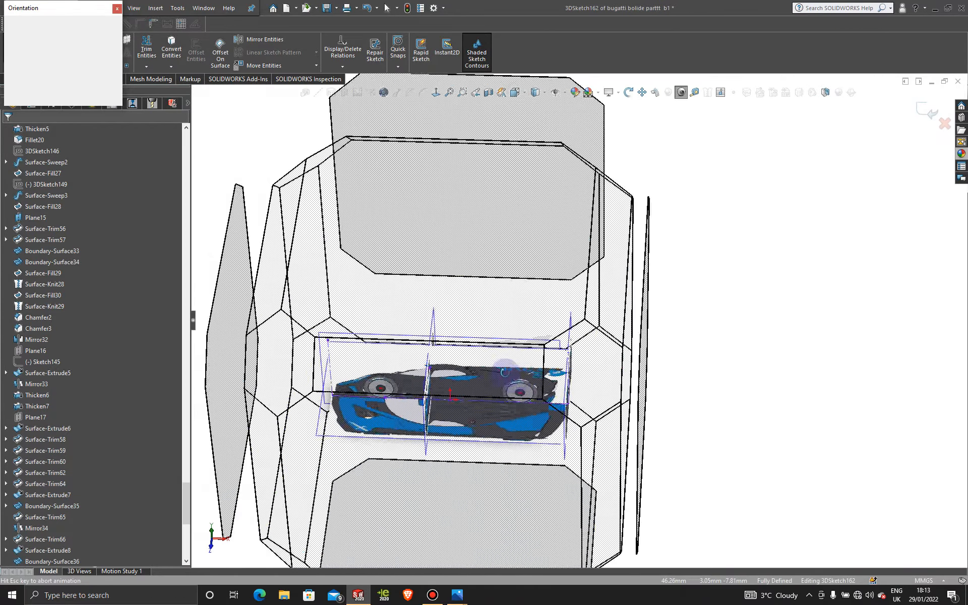
pyautogui.click(474, 336)
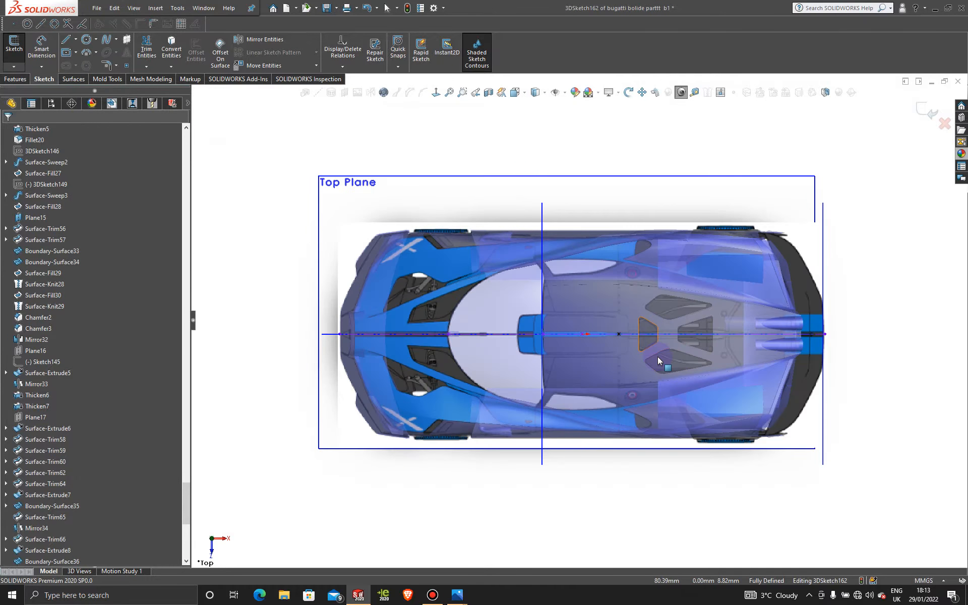
pyautogui.scroll(-6, 606, 330)
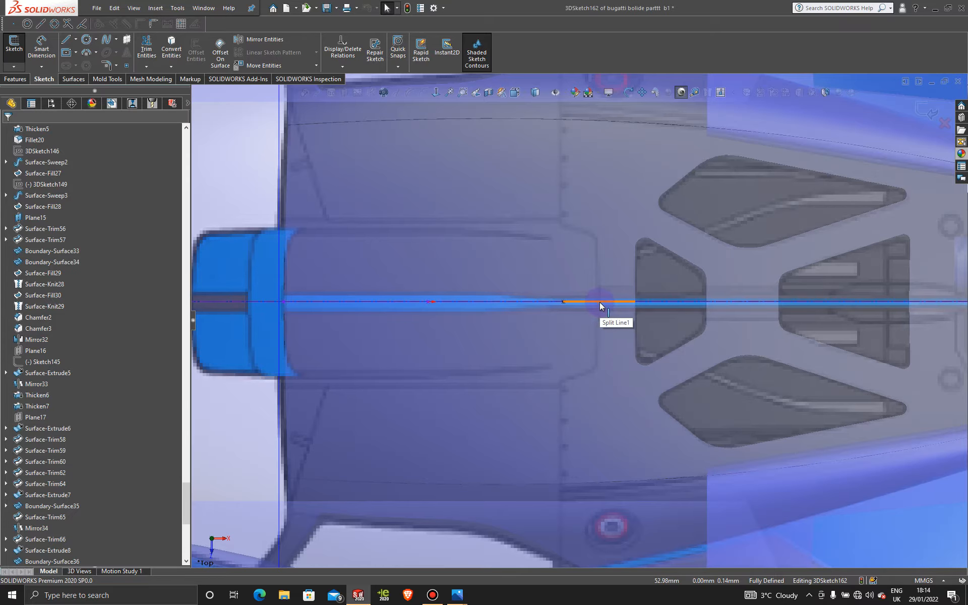
pyautogui.click(126, 65)
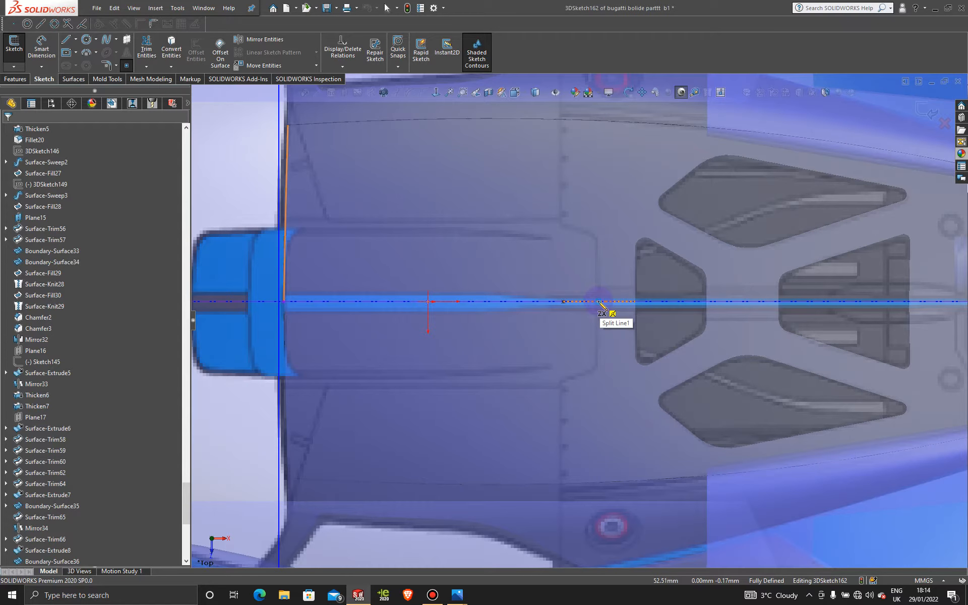
pyautogui.click(599, 302)
pyautogui.press('Escape')
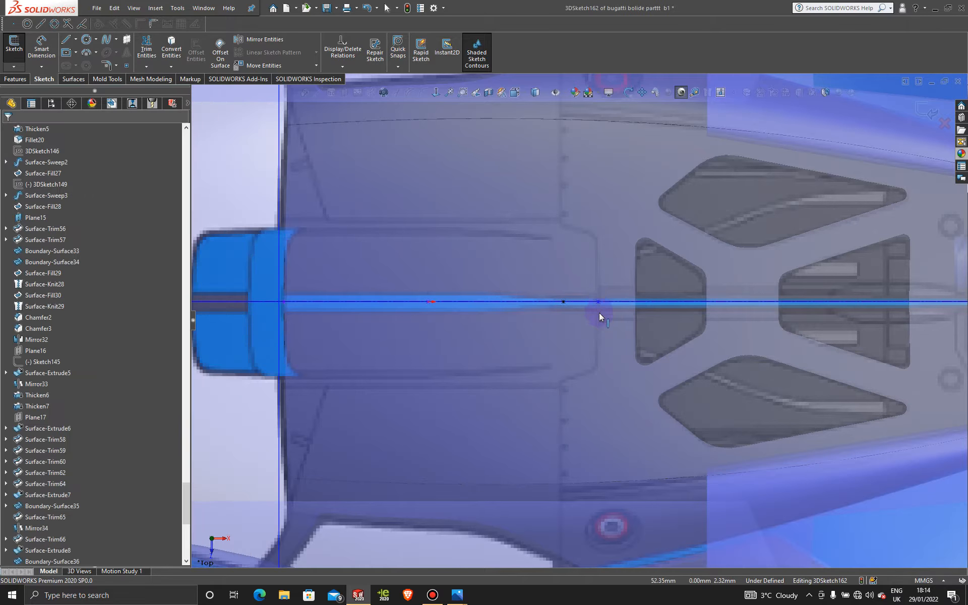
# Finish the 3D sketch containing the two centreline points.
pyautogui.press('f')
pyautogui.moveTo(589, 388); pyautogui.dragTo(579, 288, button='middle')
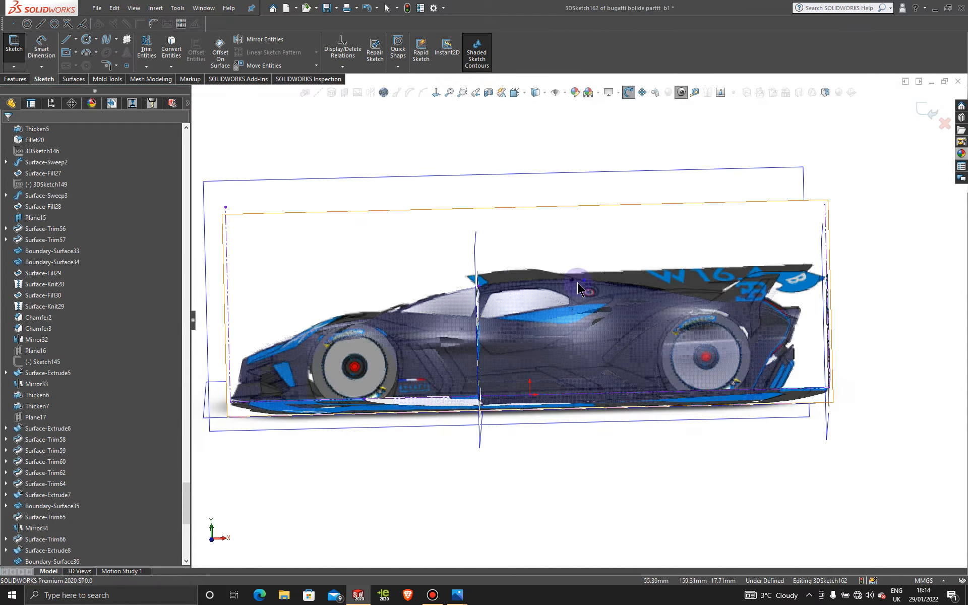
pyautogui.scroll(-4, 579, 288)
pyautogui.press('f')
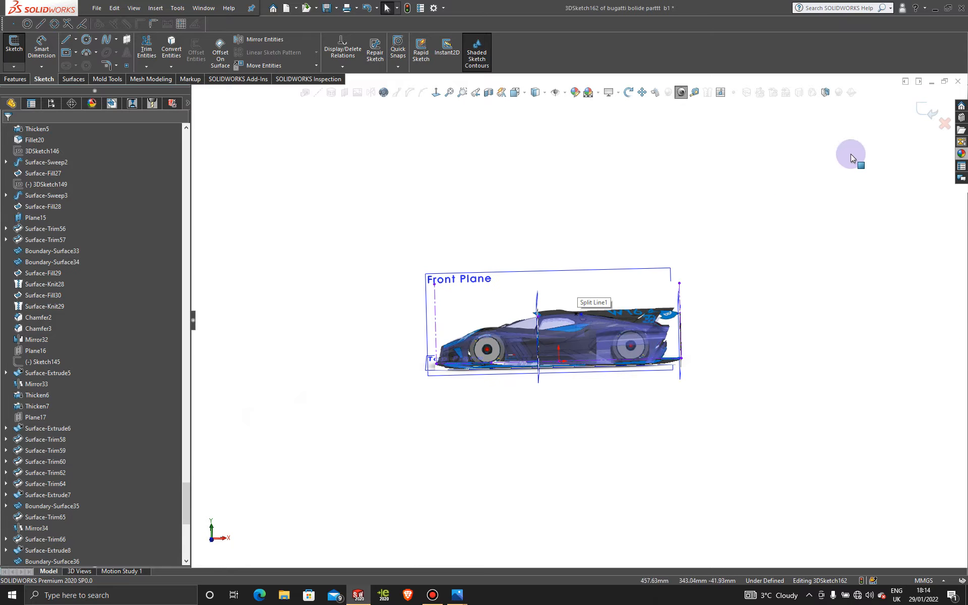
pyautogui.click(919, 108)
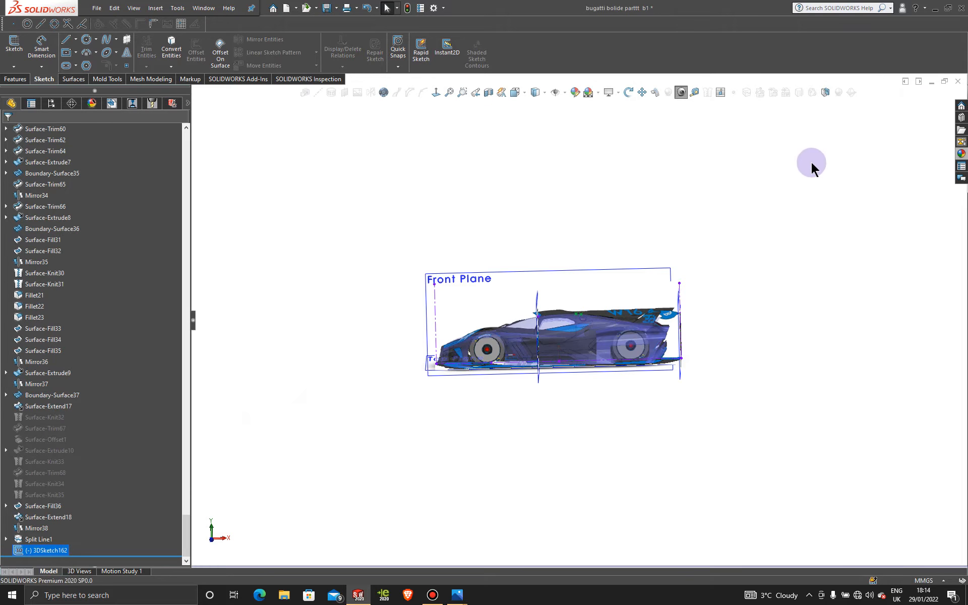
# Sketch a point on the Front Plane at the rear foot of the raised roof in the side picture and finish the sketch.
pyautogui.click(551, 274)
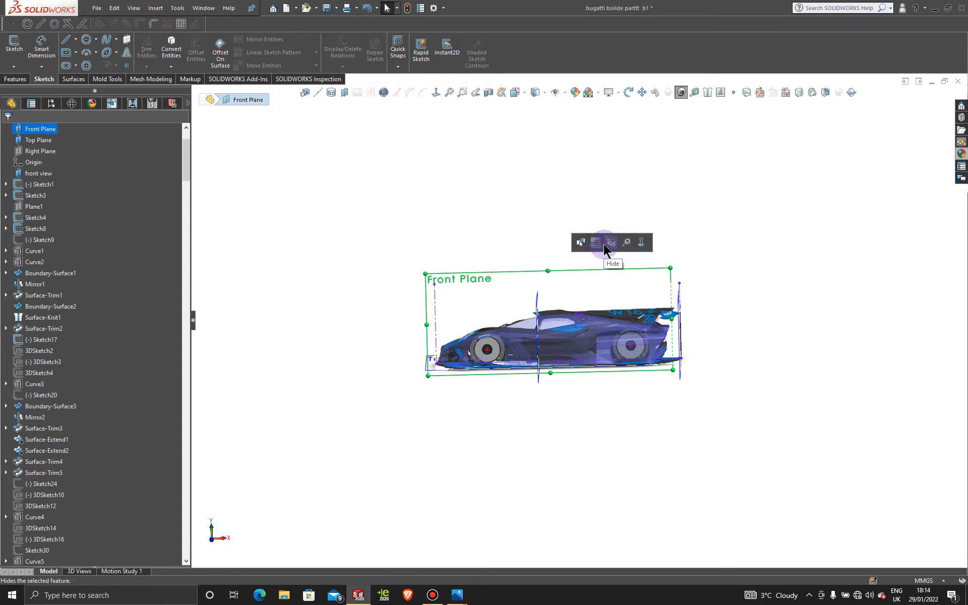
pyautogui.click(435, 93)
pyautogui.scroll(-8, 606, 307)
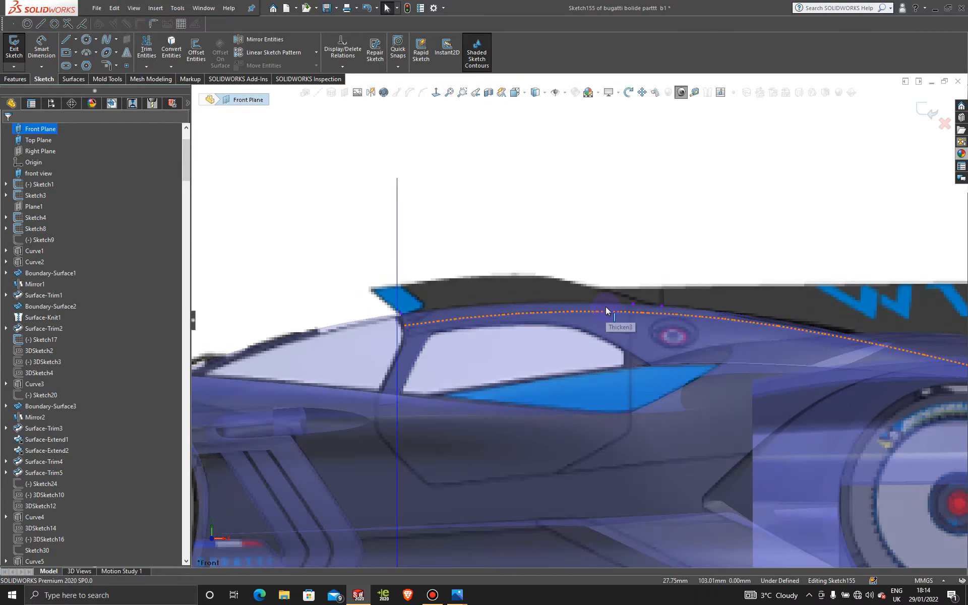
pyautogui.click(717, 306)
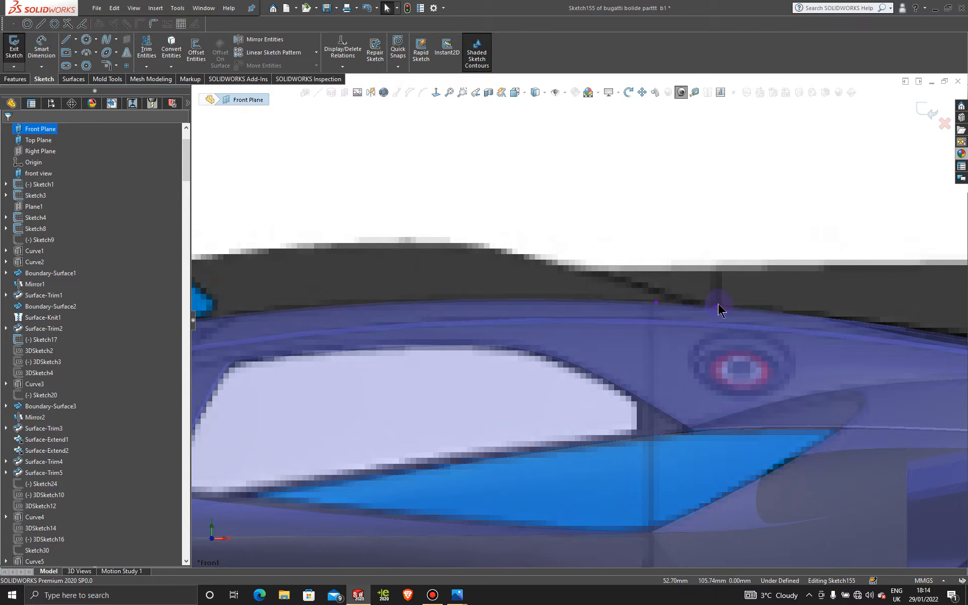
pyautogui.click(923, 108)
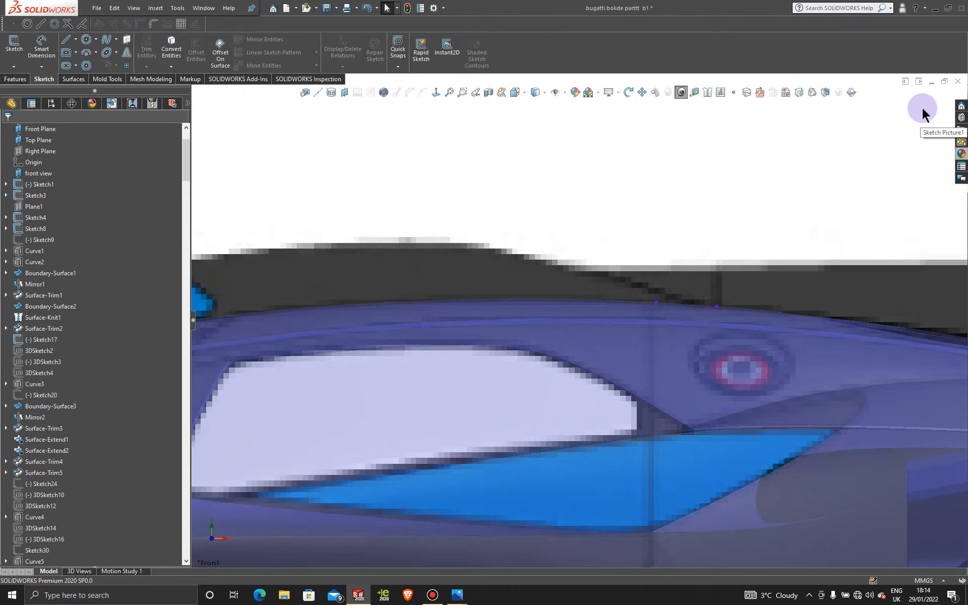
# In a new 3D sketch, draw a two-point spline about 110 mm long from the rear roof point to the roof scoop's front tip.
pyautogui.click(14, 66)
pyautogui.click(30, 86)
pyautogui.click(108, 43)
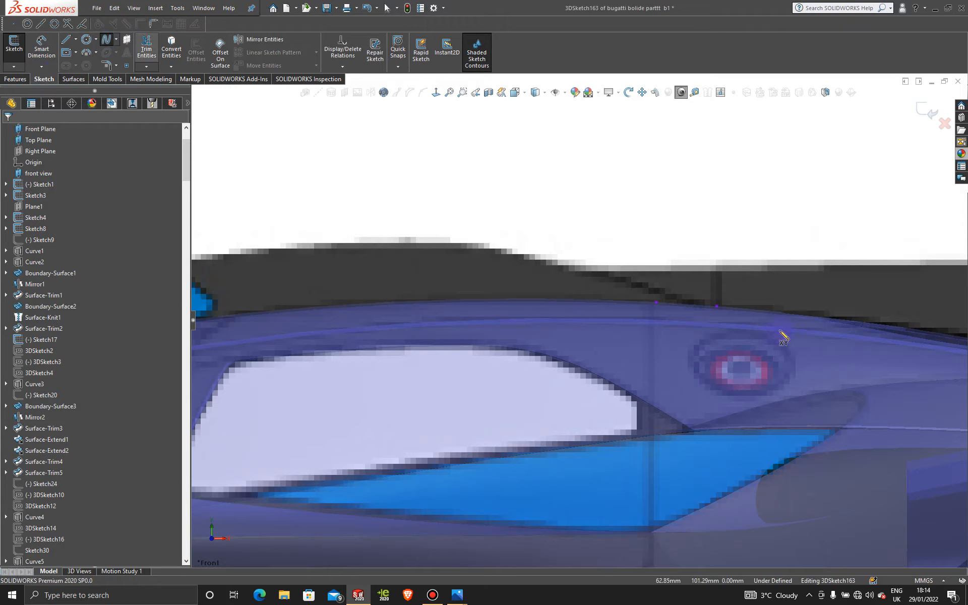
pyautogui.click(716, 306)
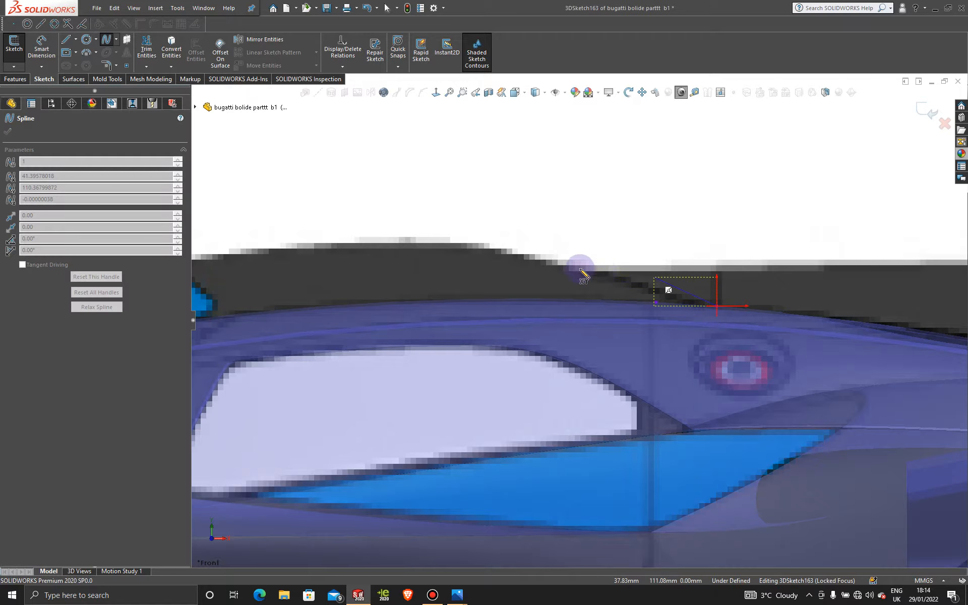
pyautogui.scroll(3, 463, 292)
pyautogui.scroll(-3, 350, 288)
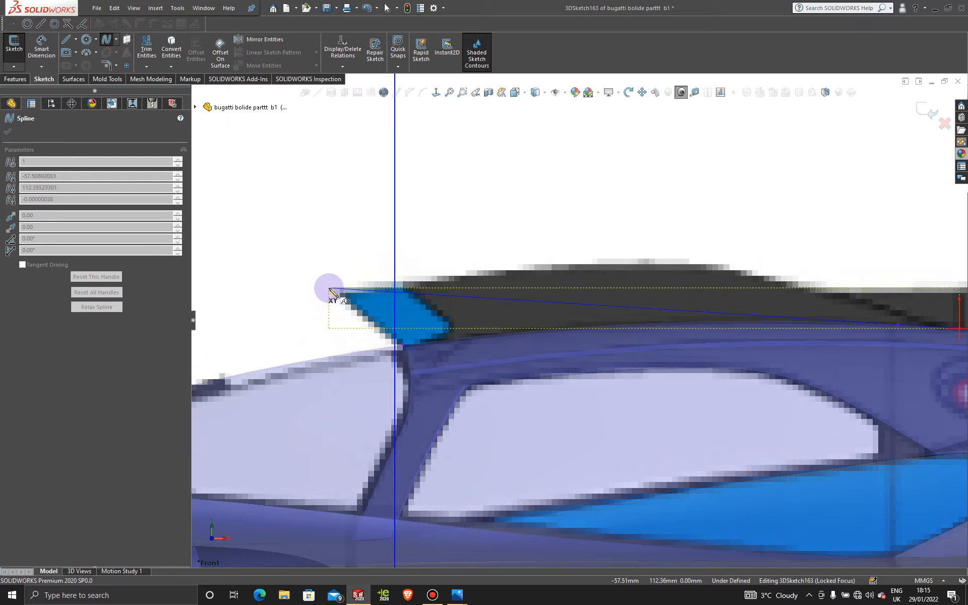
pyautogui.click(329, 287)
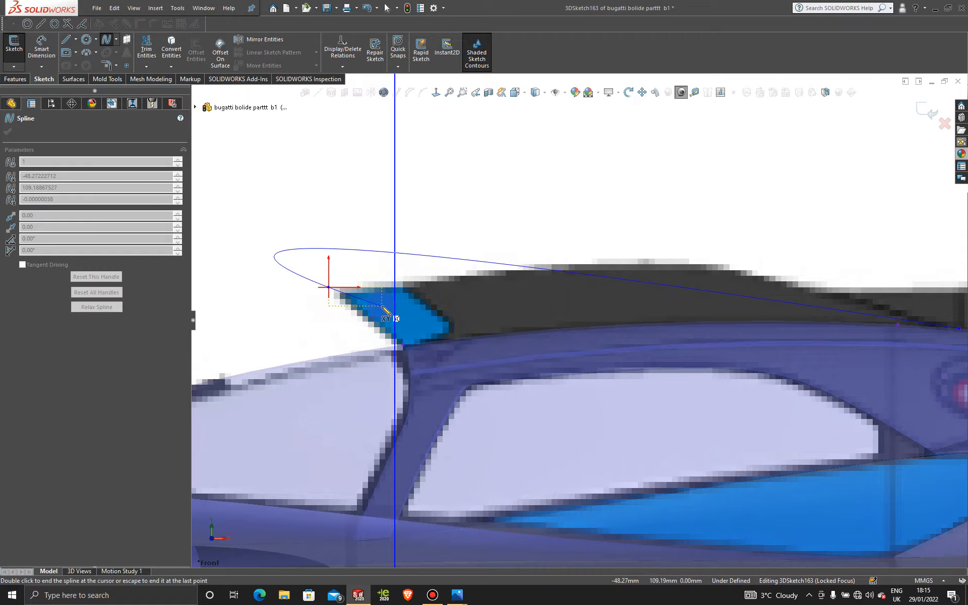
pyautogui.scroll(5, 599, 315)
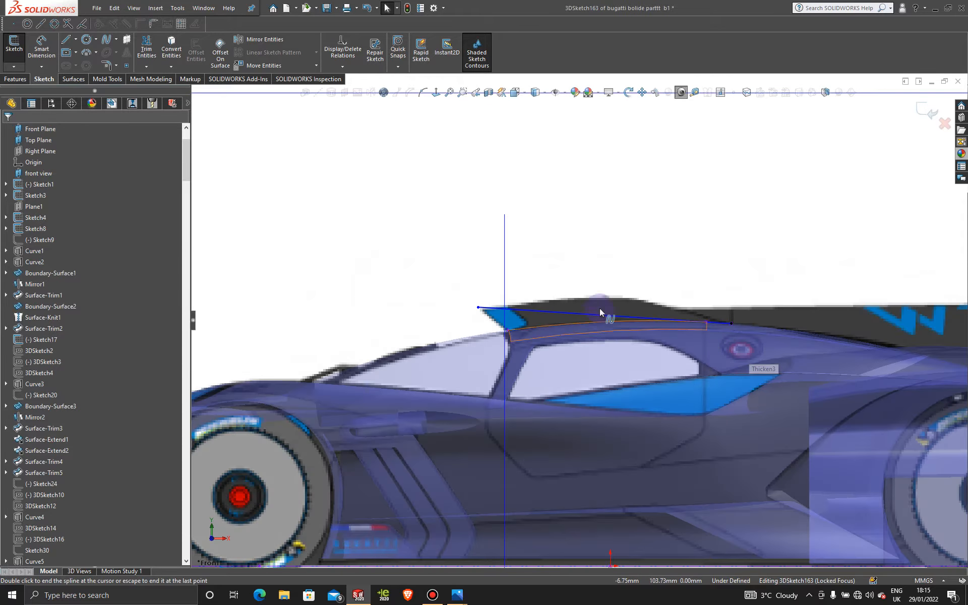
# In the front view, bend the spline with its end tangency handles towards the raised roof's upper outline in the side picture.
pyautogui.press('space')
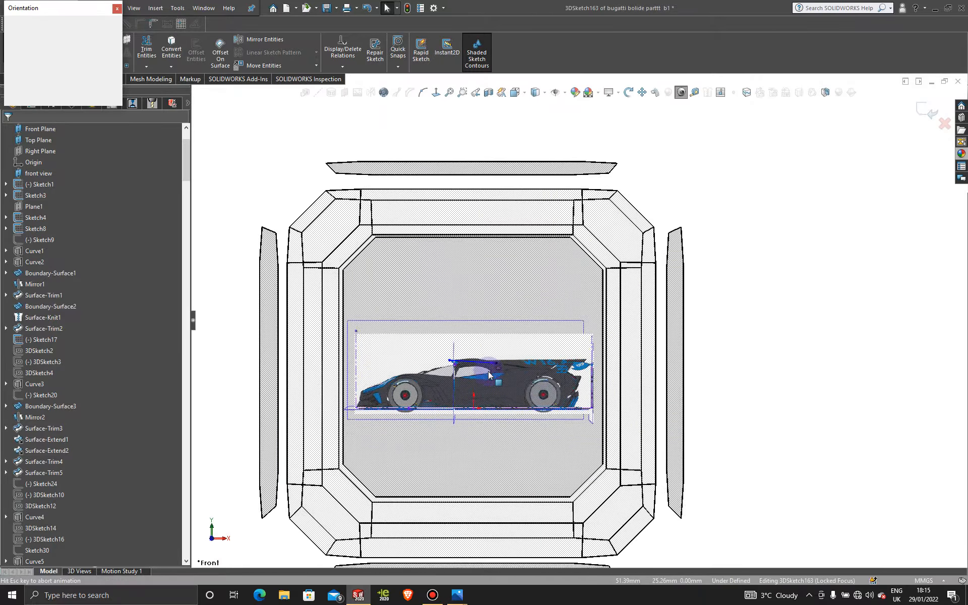
pyautogui.click(488, 372)
pyautogui.scroll(-3, 552, 343)
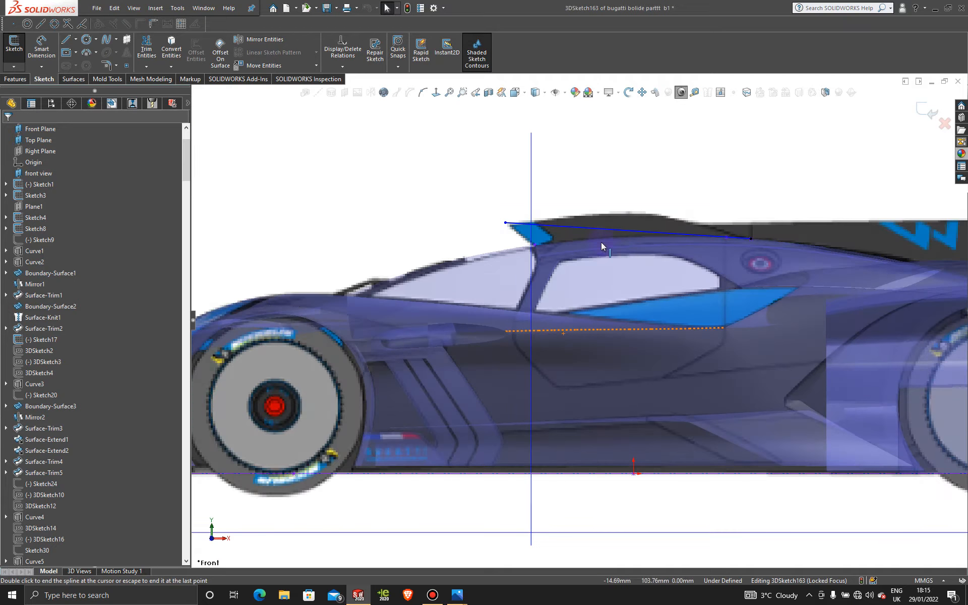
pyautogui.scroll(-4, 601, 246)
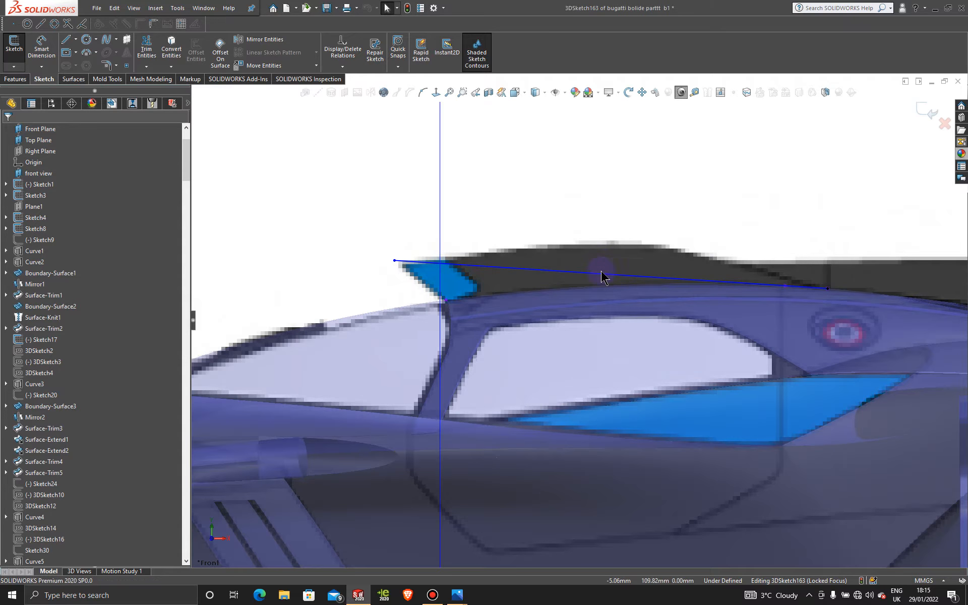
pyautogui.click(600, 273)
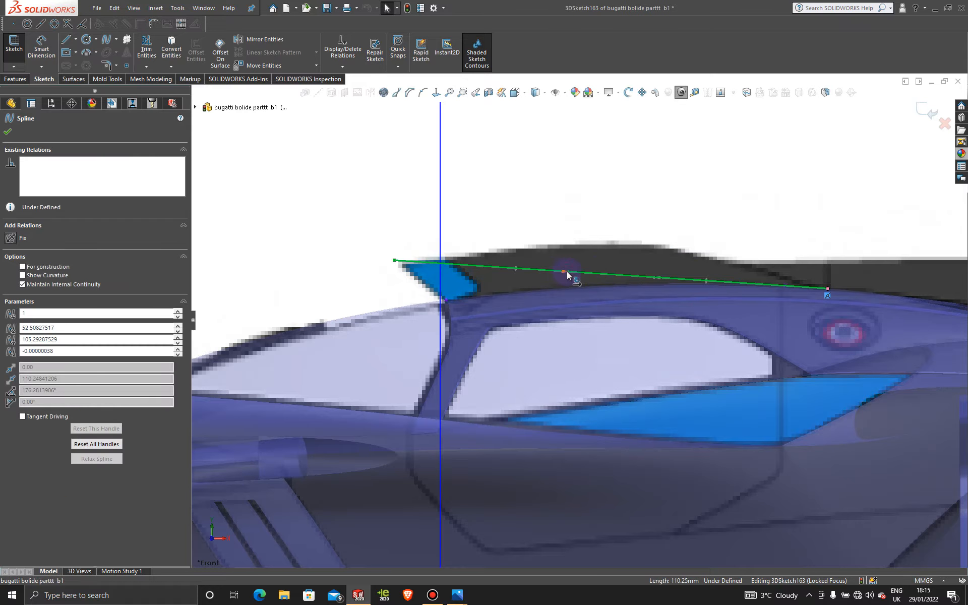
pyautogui.moveTo(566, 271); pyautogui.dragTo(578, 235)
pyautogui.moveTo(720, 256); pyautogui.dragTo(650, 235)
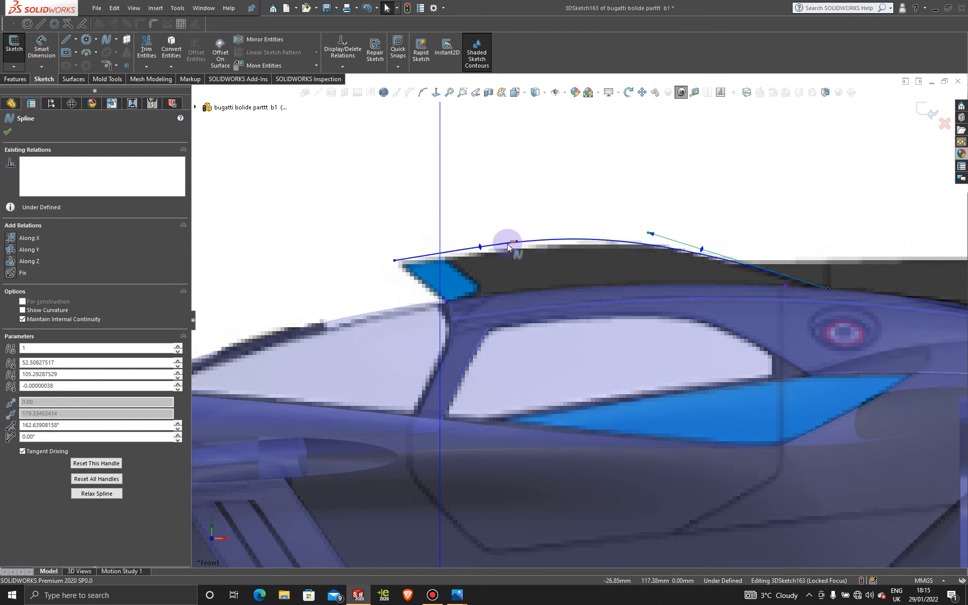
pyautogui.moveTo(515, 242); pyautogui.dragTo(540, 255)
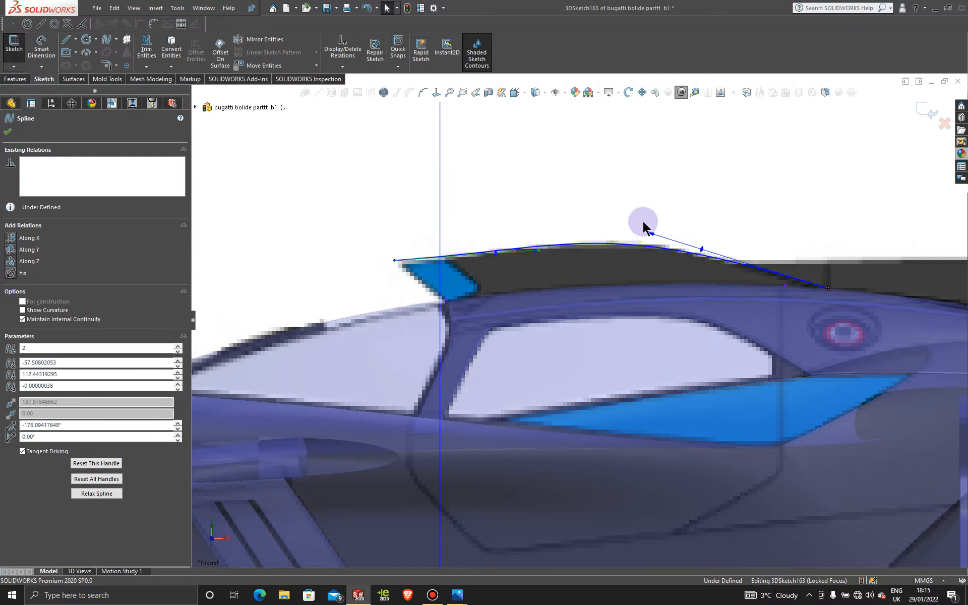
# Fine-tune both end tangency handles until the spline follows the raised roof outline, and finish the 3D sketch.
pyautogui.moveTo(650, 236); pyautogui.dragTo(694, 243)
pyautogui.click(537, 251)
pyautogui.moveTo(539, 255); pyautogui.dragTo(587, 245)
pyautogui.moveTo(699, 246); pyautogui.dragTo(666, 241)
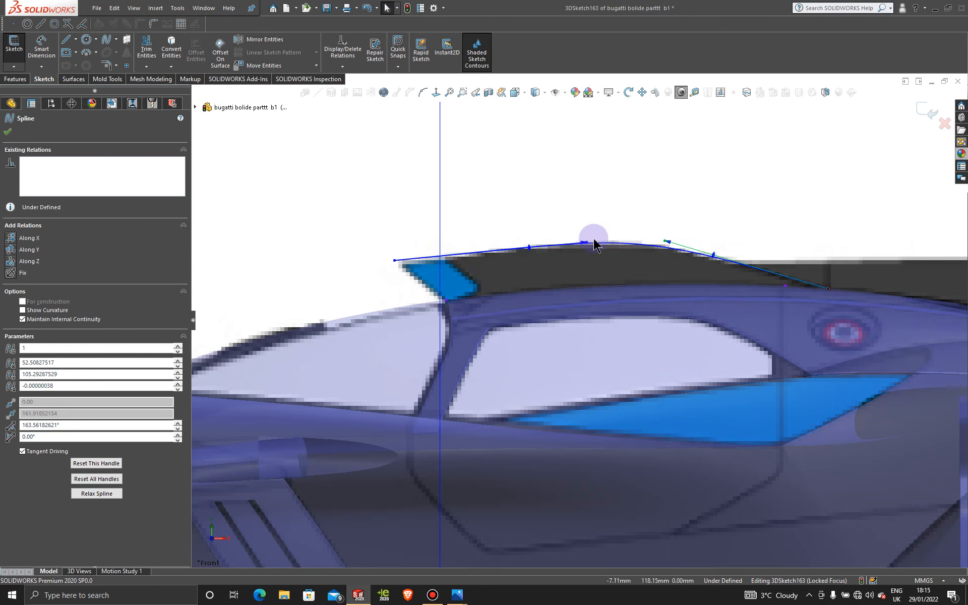
pyautogui.moveTo(586, 244); pyautogui.dragTo(612, 244)
pyautogui.scroll(-1, 633, 254)
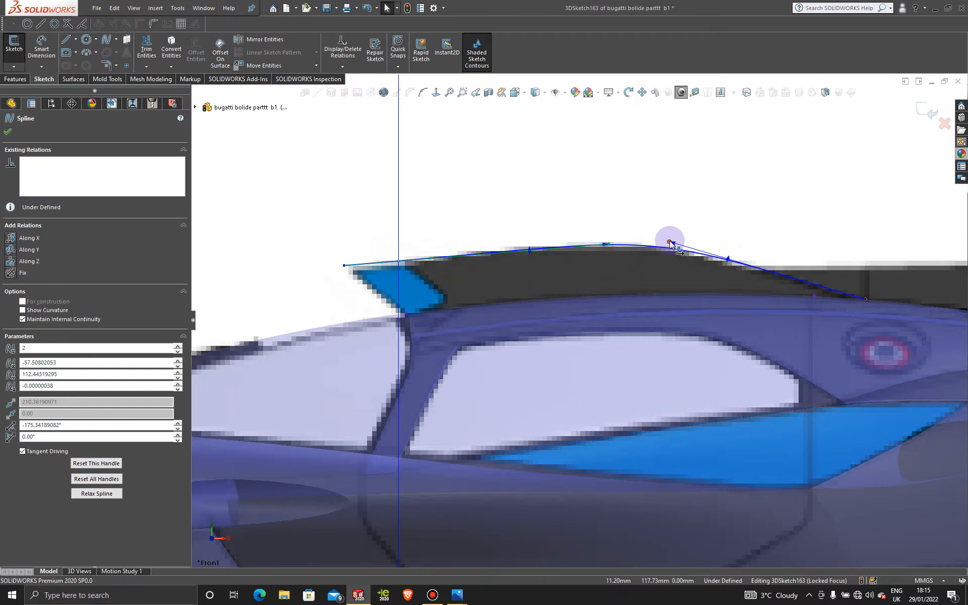
pyautogui.moveTo(670, 242); pyautogui.dragTo(571, 246)
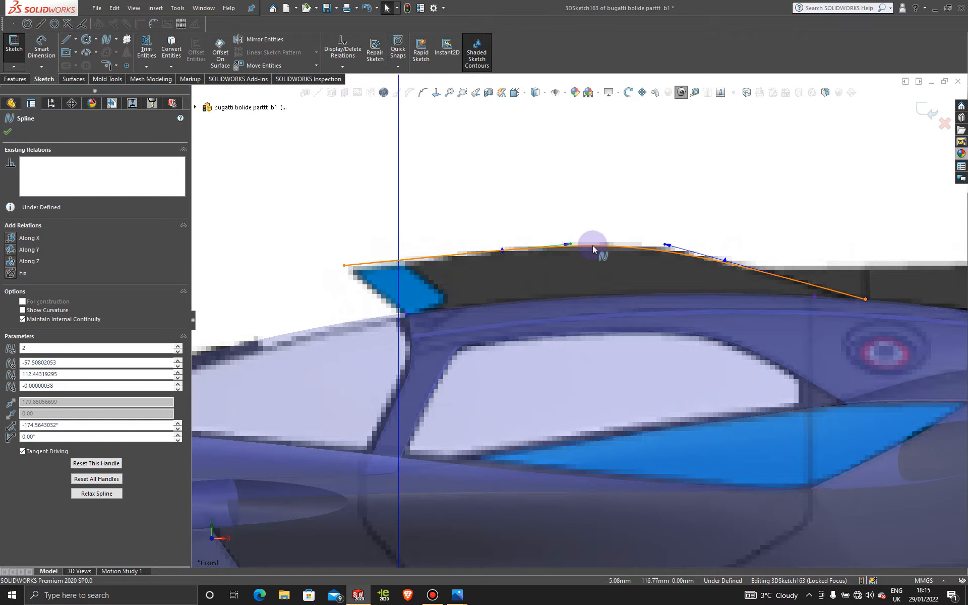
pyautogui.press('f')
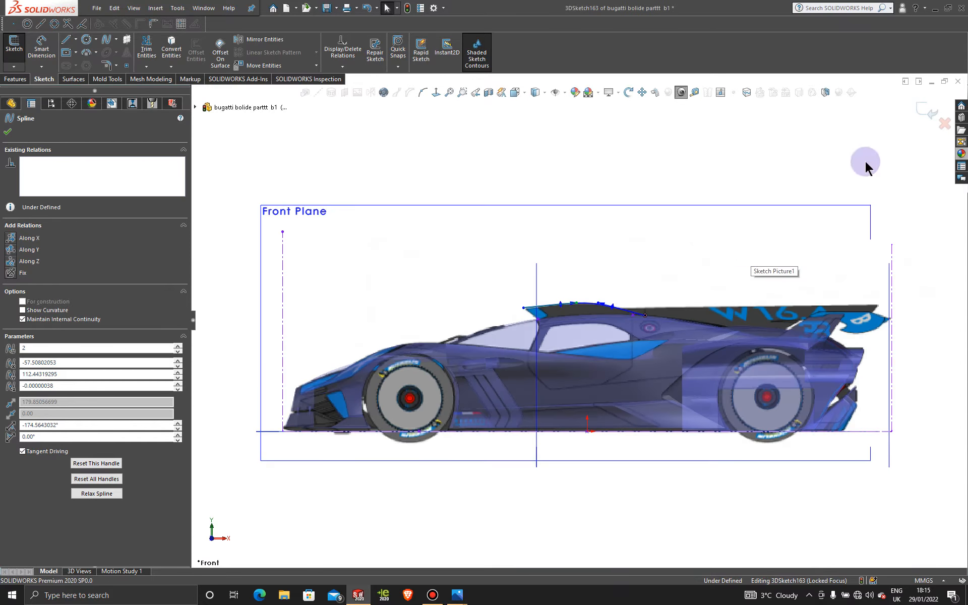
pyautogui.click(927, 114)
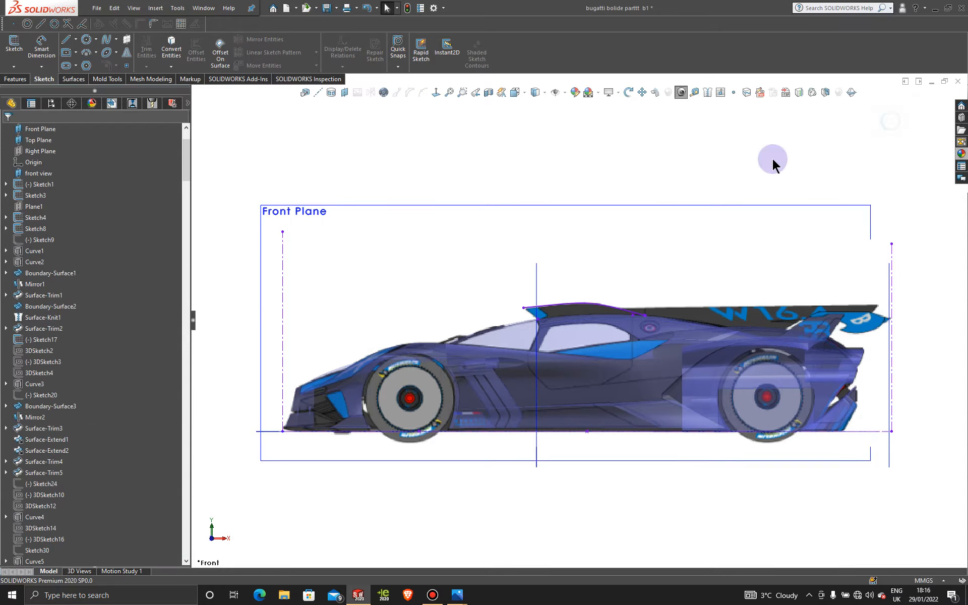
# Start a sketch on the Top Plane and select the roof's front edges on both sides of the centreline for Convert Entities.
pyautogui.moveTo(608, 167); pyautogui.dragTo(594, 337, button='middle')
pyautogui.scroll(3, 773, 185)
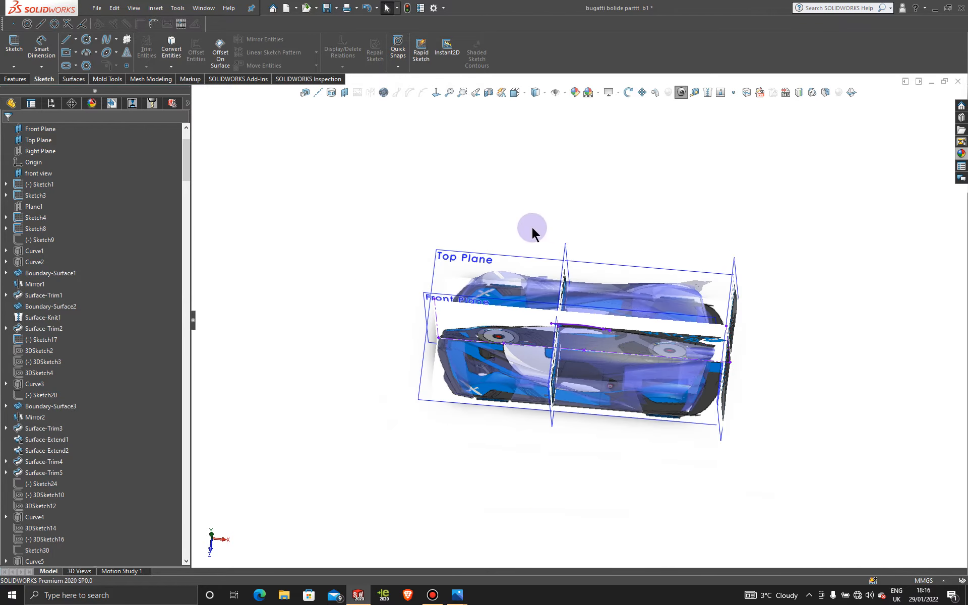
pyautogui.click(442, 256)
pyautogui.click(435, 95)
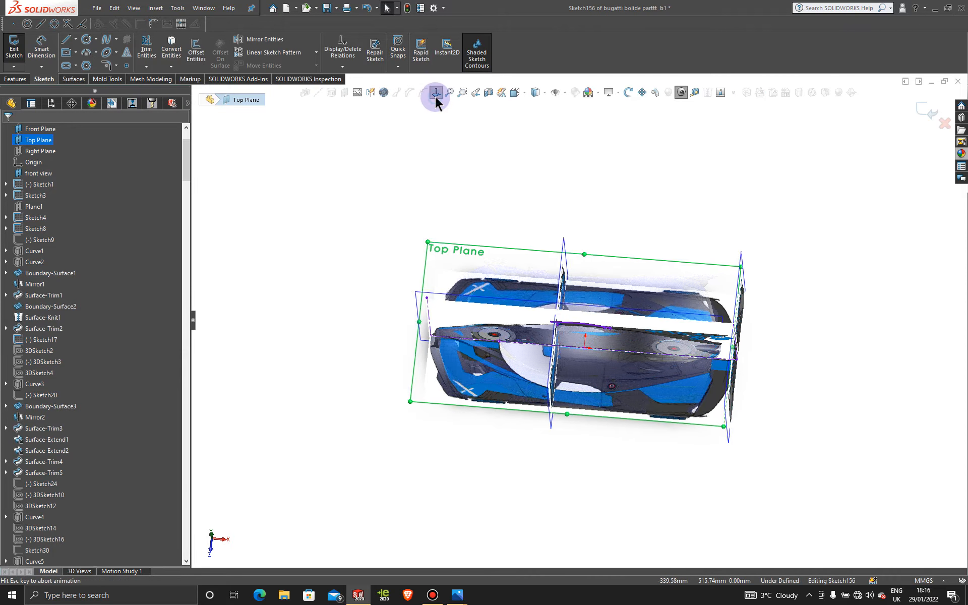
pyautogui.scroll(-5, 618, 348)
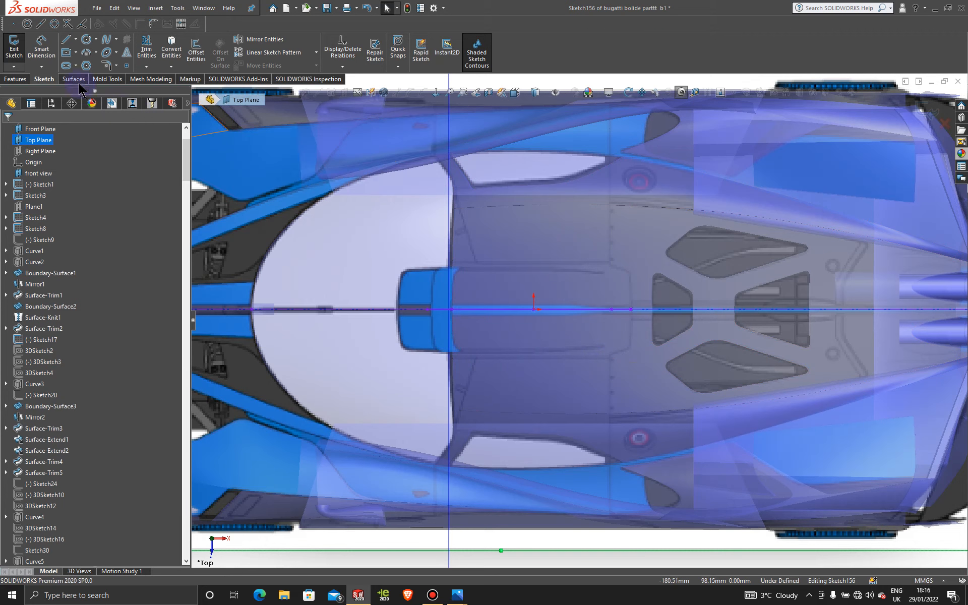
pyautogui.click(171, 49)
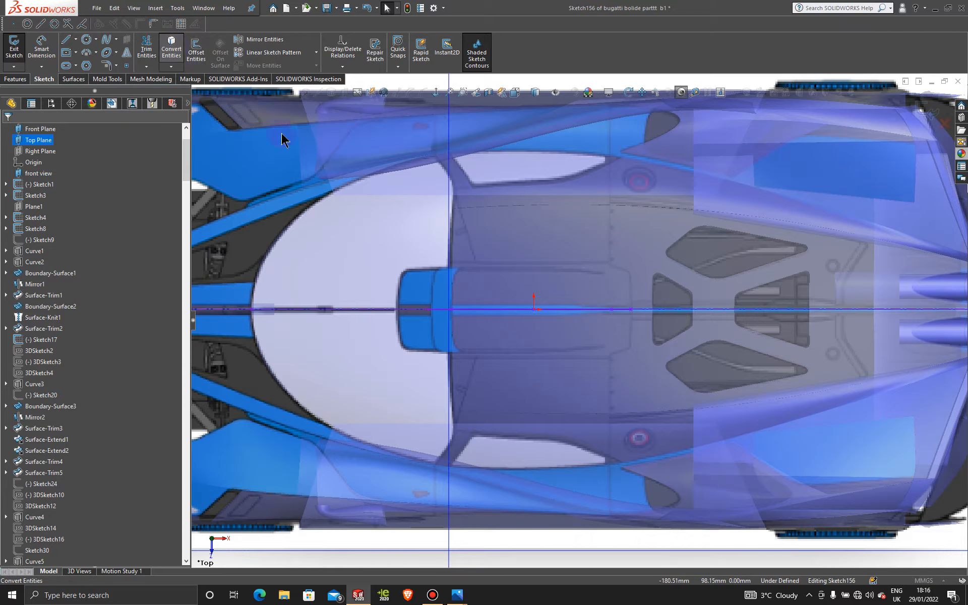
pyautogui.click(453, 253)
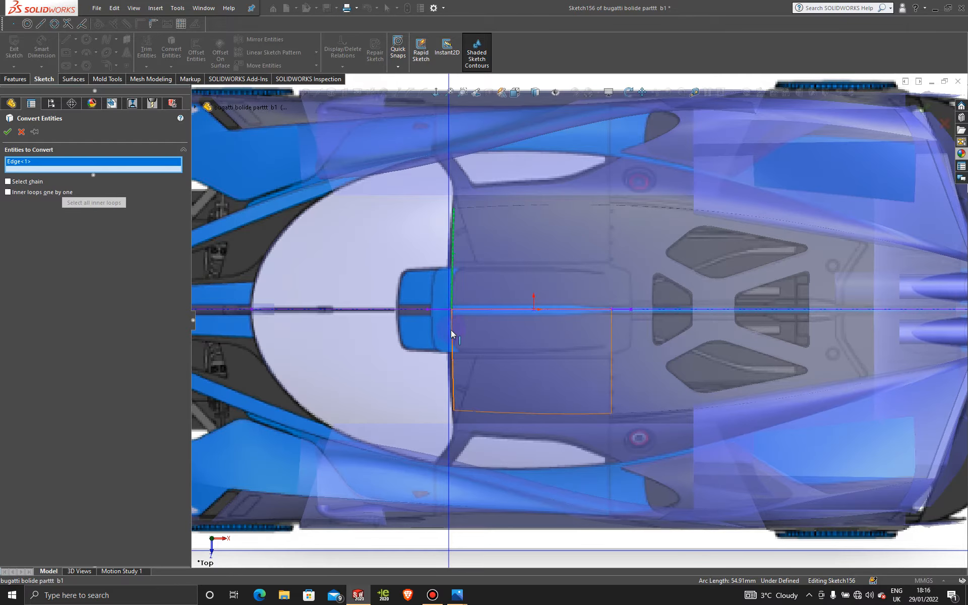
pyautogui.click(454, 346)
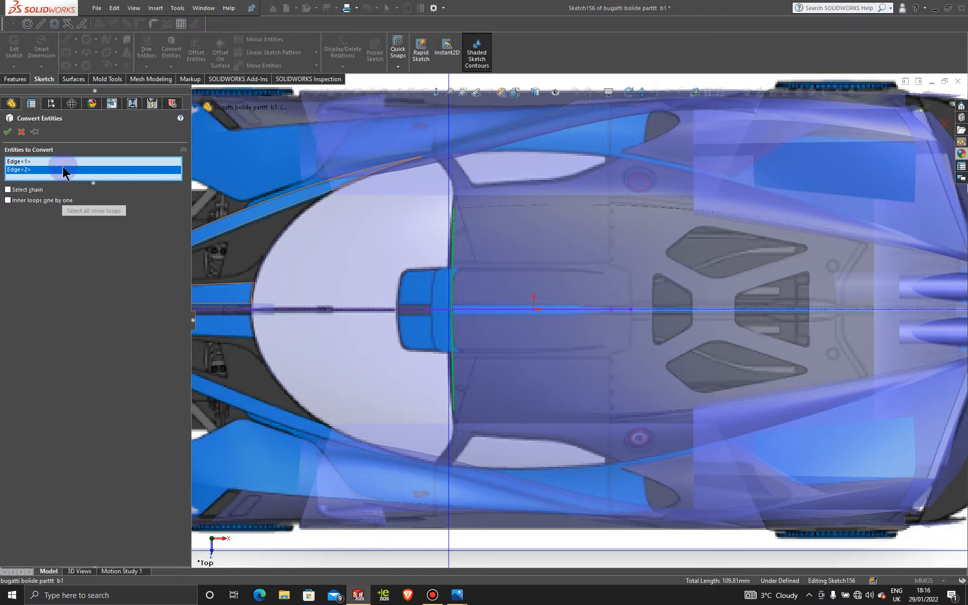
# Accept the conversion of the two selected edges and sketch a center rectangle about 176 by 50 mm on the origin.
pyautogui.click(8, 132)
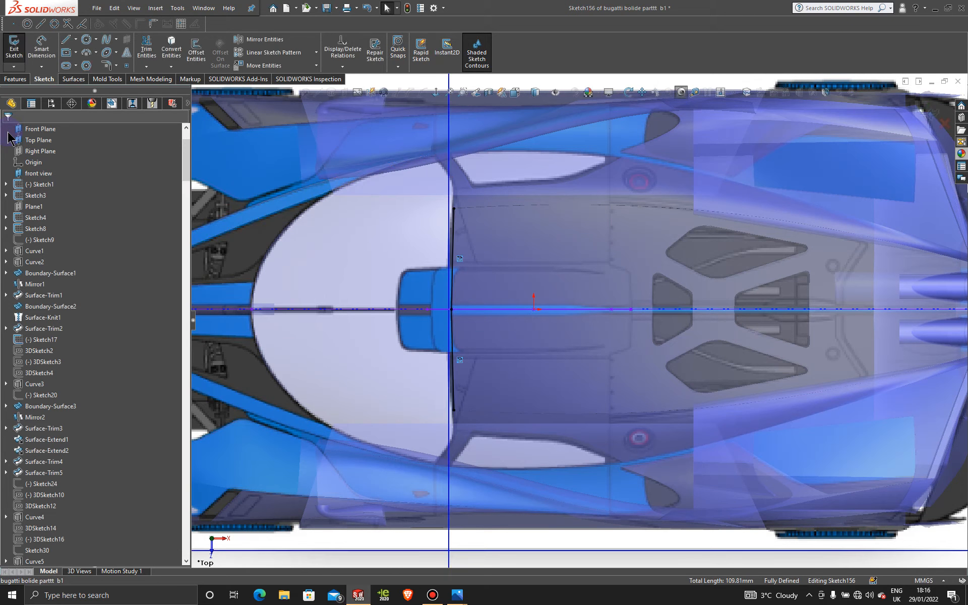
pyautogui.click(76, 52)
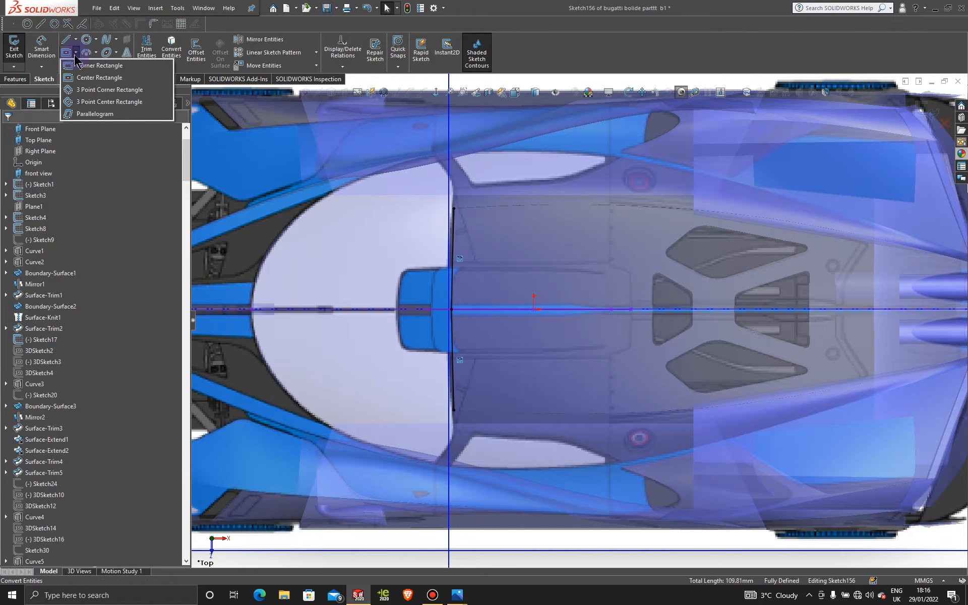
pyautogui.click(96, 78)
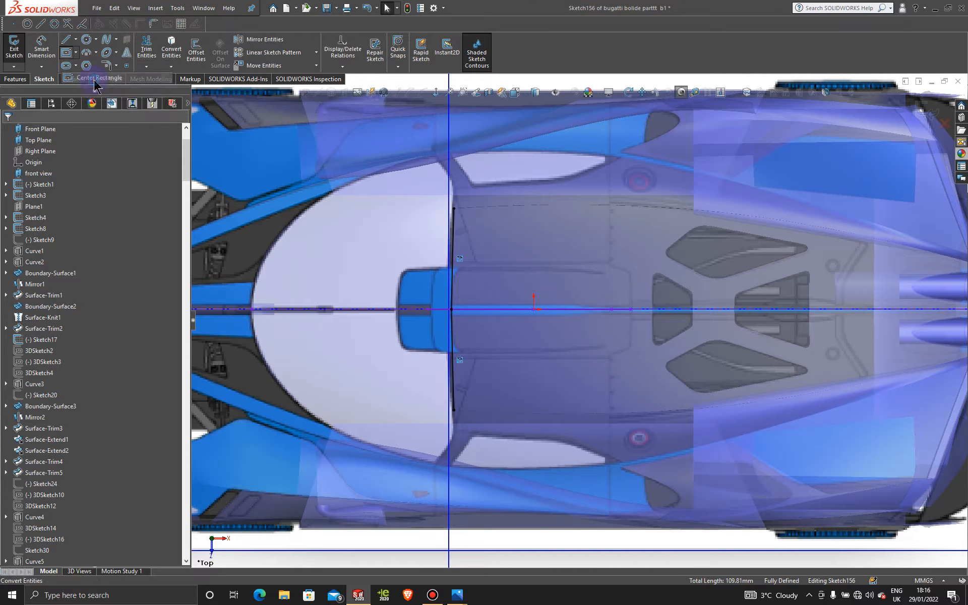
pyautogui.click(535, 310)
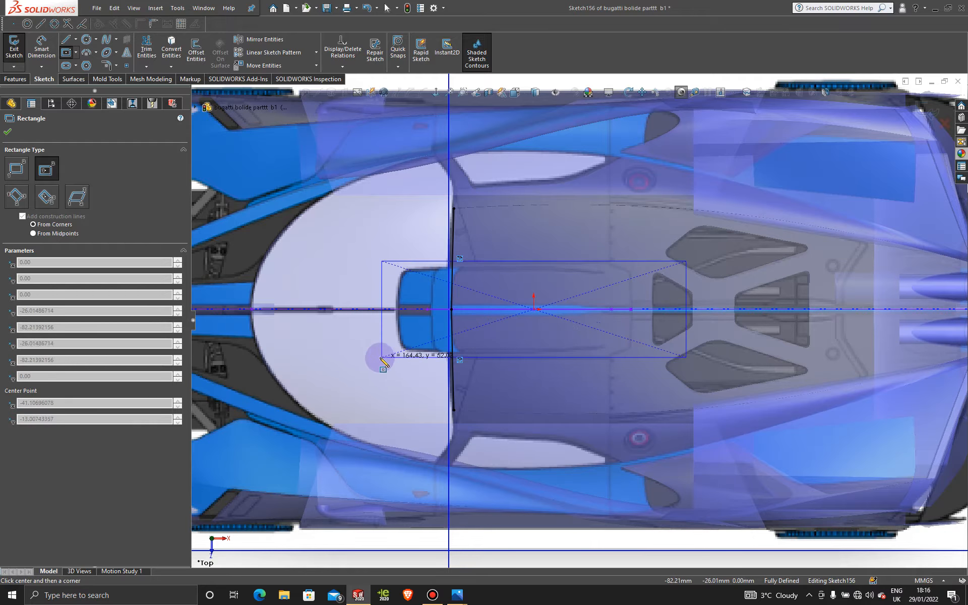
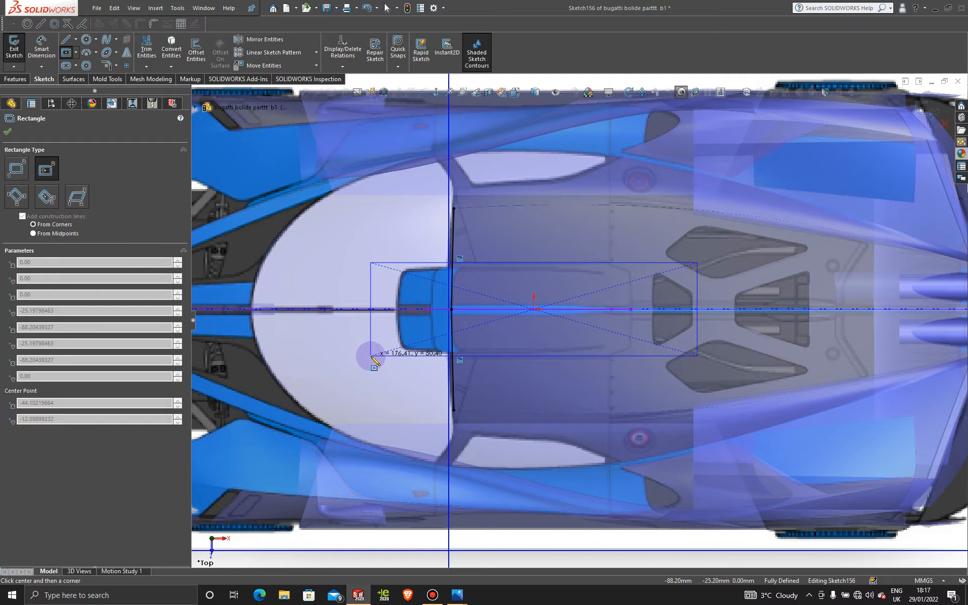
pyautogui.click(371, 356)
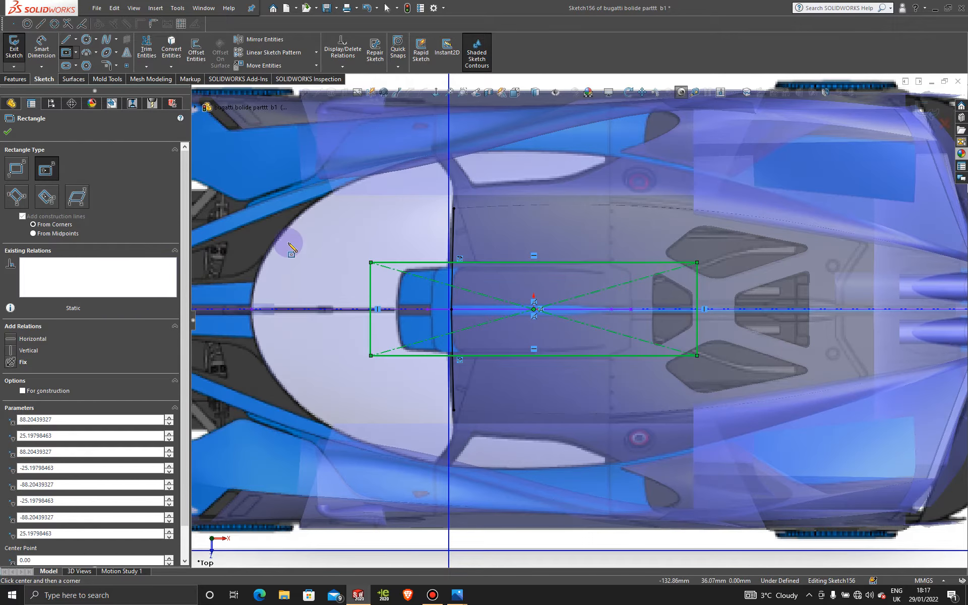
pyautogui.press('Escape')
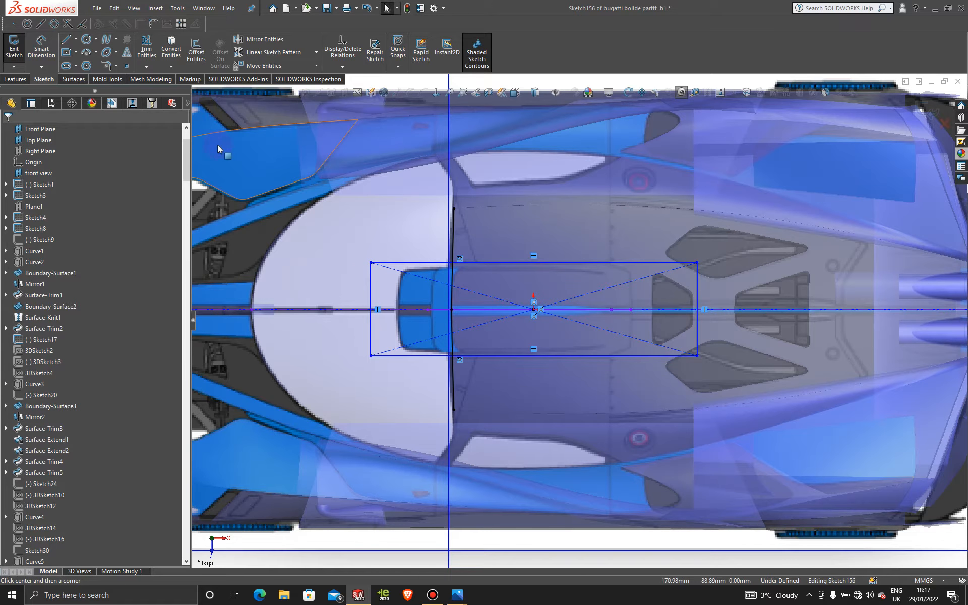
# Sketch a vertical line about 62 mm long from the rectangle's upper edge down across it, behind the origin.
pyautogui.click(76, 39)
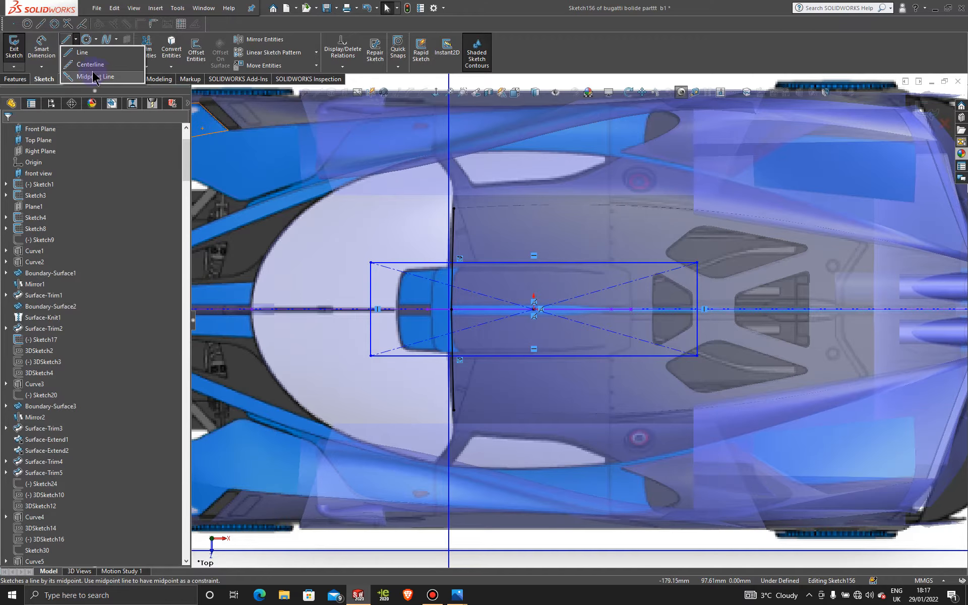
pyautogui.press('l')
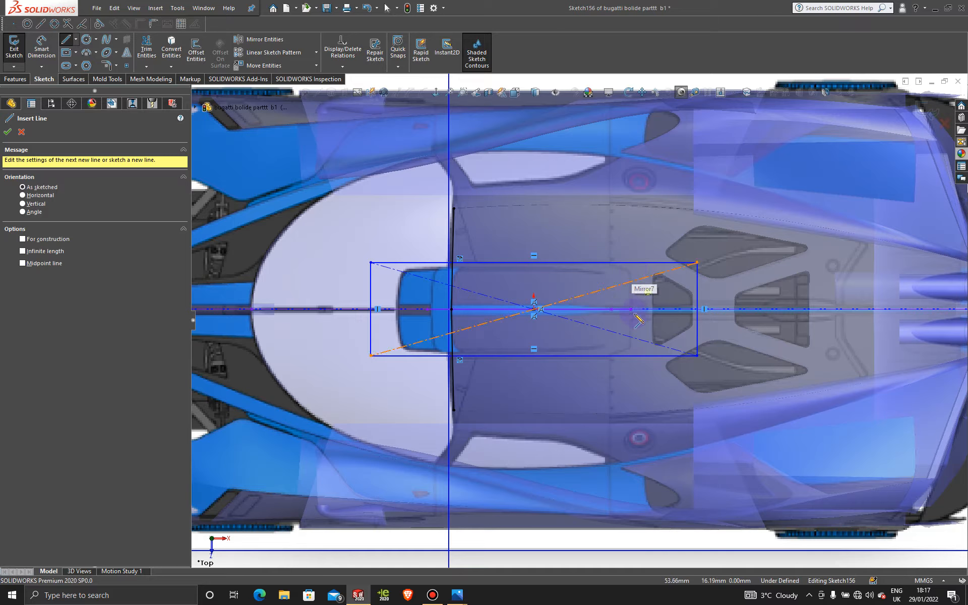
pyautogui.click(630, 263)
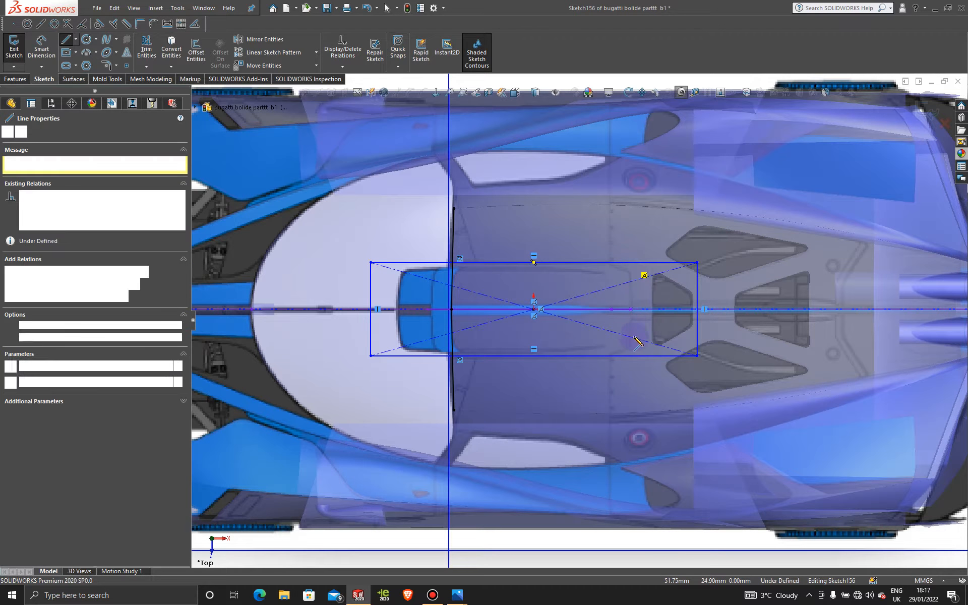
pyautogui.click(631, 378)
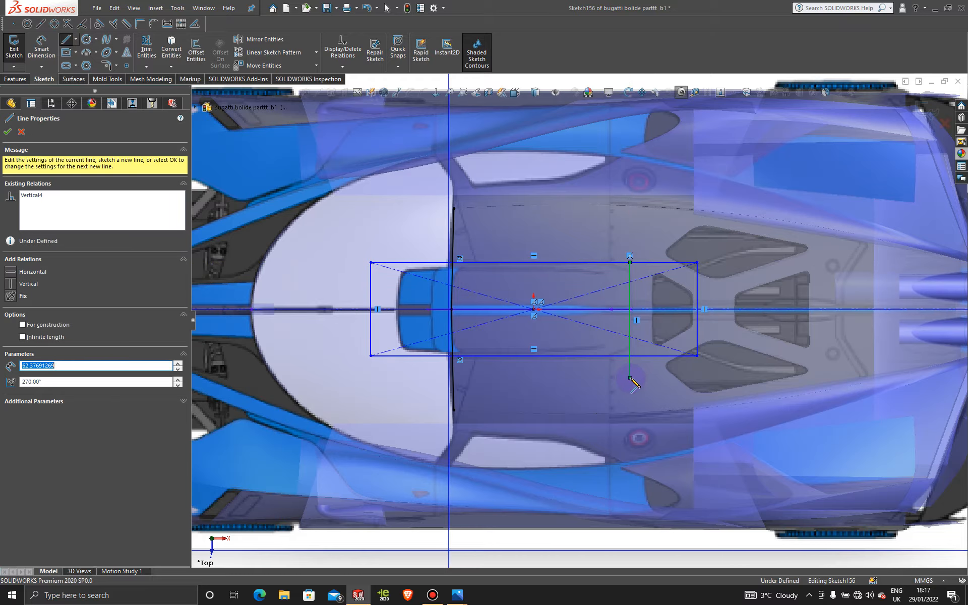
pyautogui.press('Escape')
pyautogui.press('Escape')
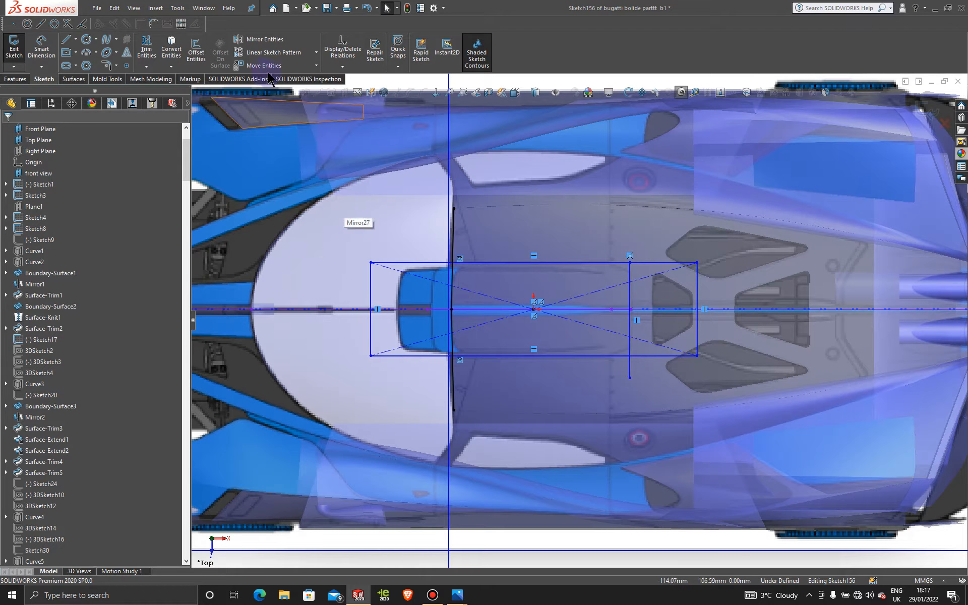
# Power trim the rectangle's part behind the vertical line and the line's overhanging end.
pyautogui.click(146, 48)
pyautogui.moveTo(648, 265)
pyautogui.mouseDown()
pyautogui.moveTo(653, 388)
pyautogui.moveTo(731, 274)
pyautogui.moveTo(696, 328)
pyautogui.mouseUp()
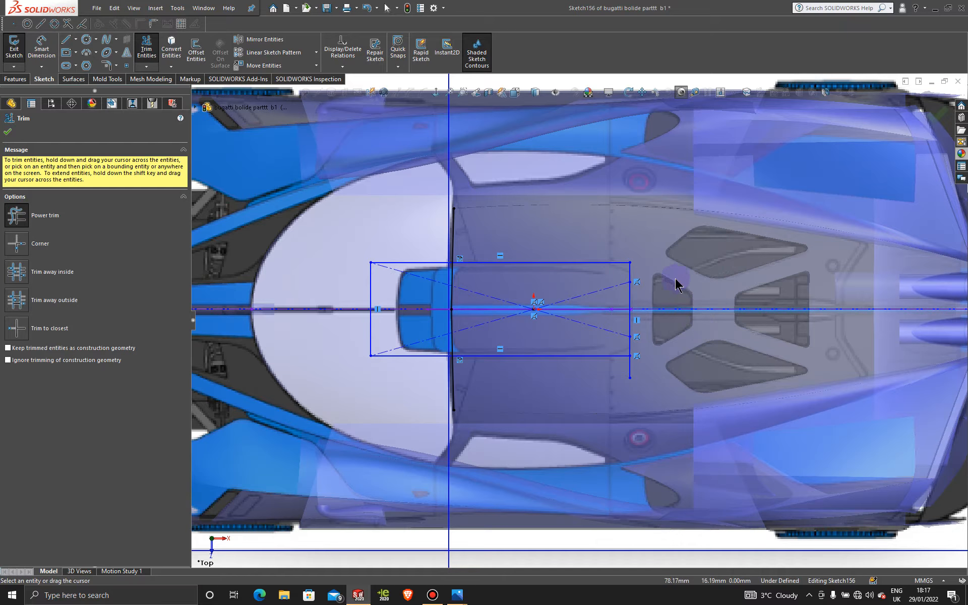
pyautogui.moveTo(676, 285)
pyautogui.mouseDown()
pyautogui.moveTo(664, 378)
pyautogui.moveTo(614, 373)
pyautogui.mouseUp()
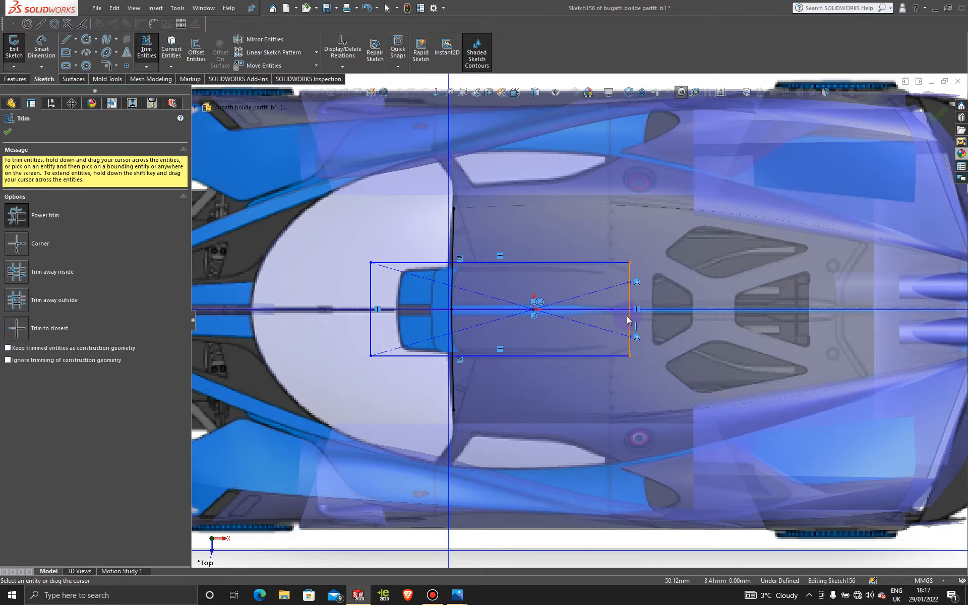
# Trim the rectangle ahead of the converted windshield edges and the edges' protruding ends, and exit the sketch.
pyautogui.scroll(3, 627, 315)
pyautogui.scroll(-4, 631, 319)
pyautogui.moveTo(329, 306)
pyautogui.mouseDown()
pyautogui.moveTo(385, 242)
pyautogui.moveTo(402, 395)
pyautogui.moveTo(334, 348)
pyautogui.moveTo(383, 337)
pyautogui.moveTo(385, 274)
pyautogui.mouseUp()
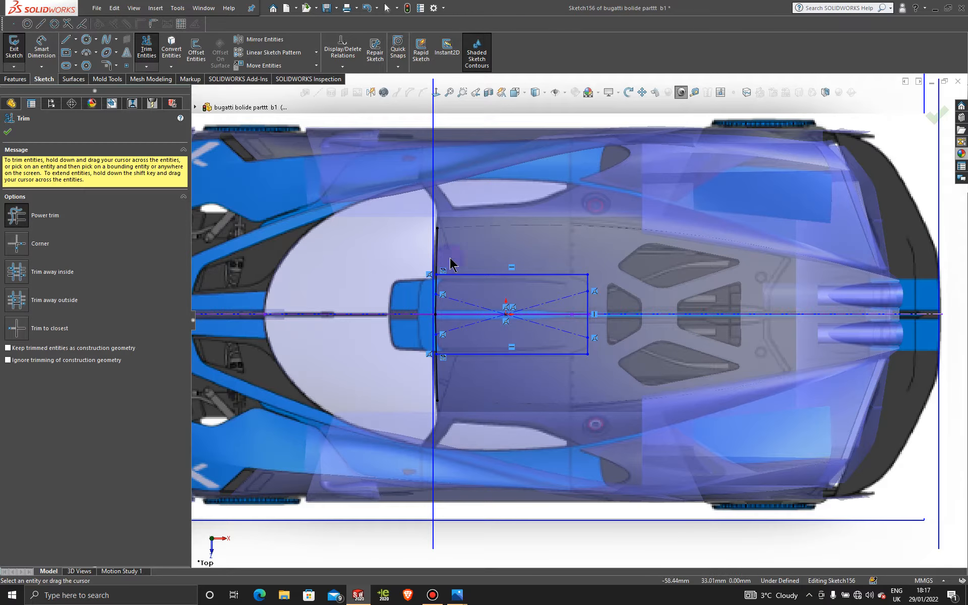
pyautogui.moveTo(452, 263)
pyautogui.mouseDown()
pyautogui.moveTo(419, 251)
pyautogui.moveTo(465, 376)
pyautogui.moveTo(380, 373)
pyautogui.mouseUp()
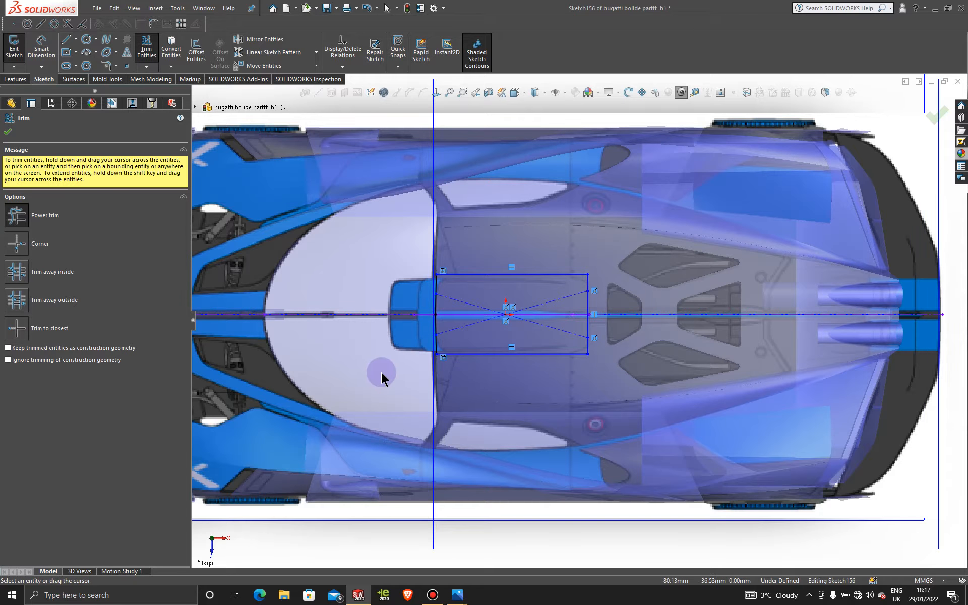
pyautogui.scroll(-3, 467, 320)
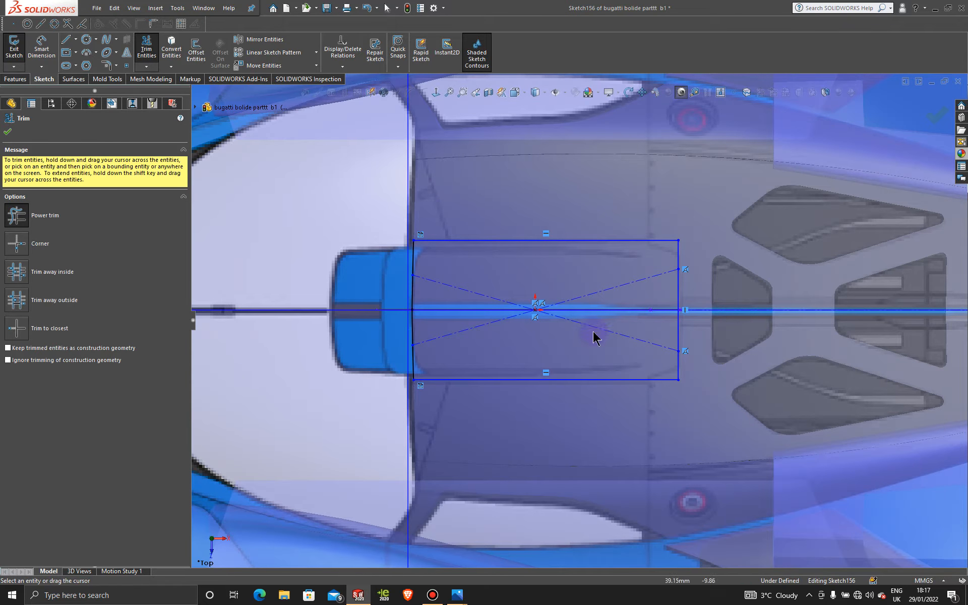
pyautogui.click(8, 132)
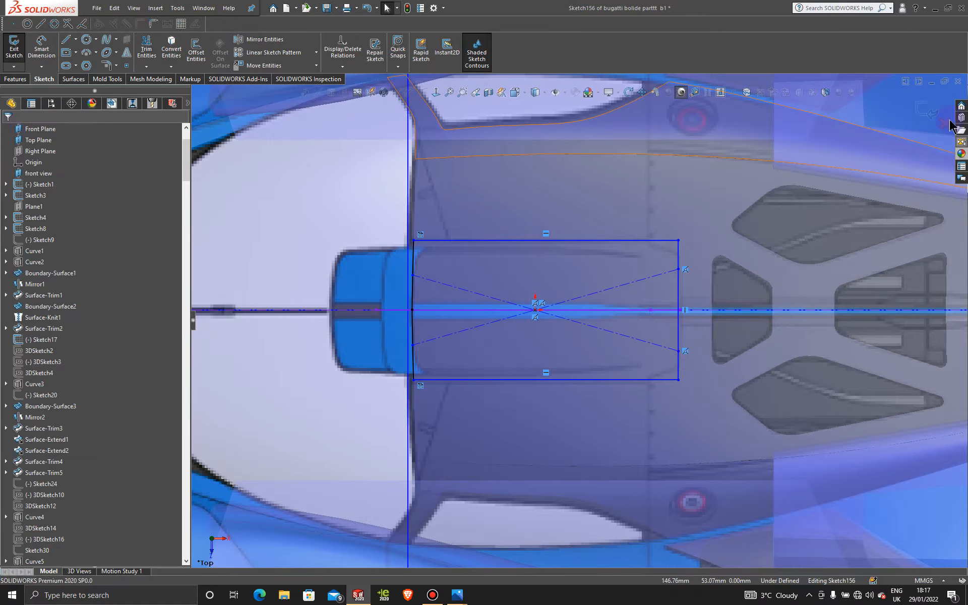
pyautogui.click(920, 107)
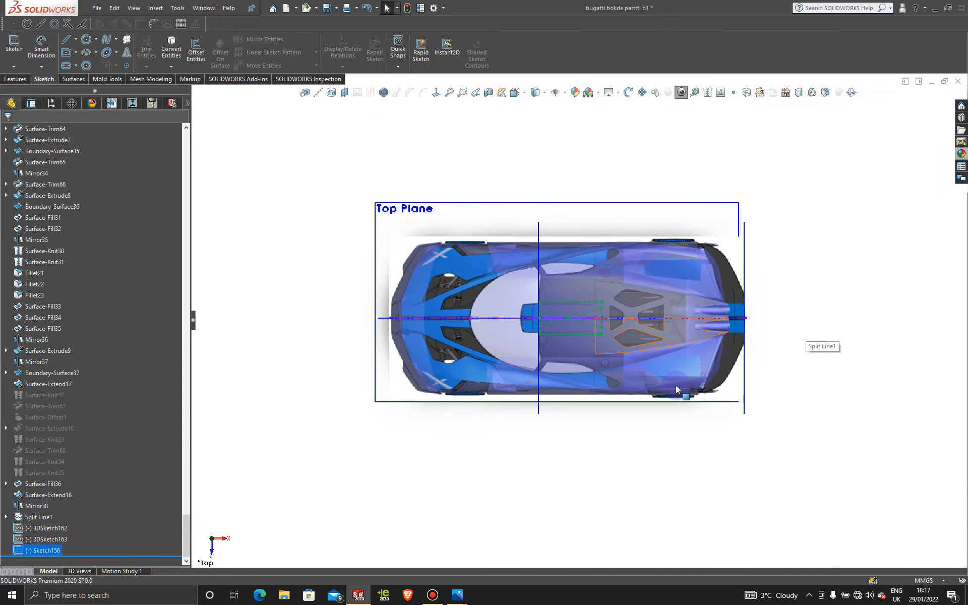
# Remove the blue glass appearance from the car model.
pyautogui.moveTo(675, 385); pyautogui.dragTo(676, 195, button='middle')
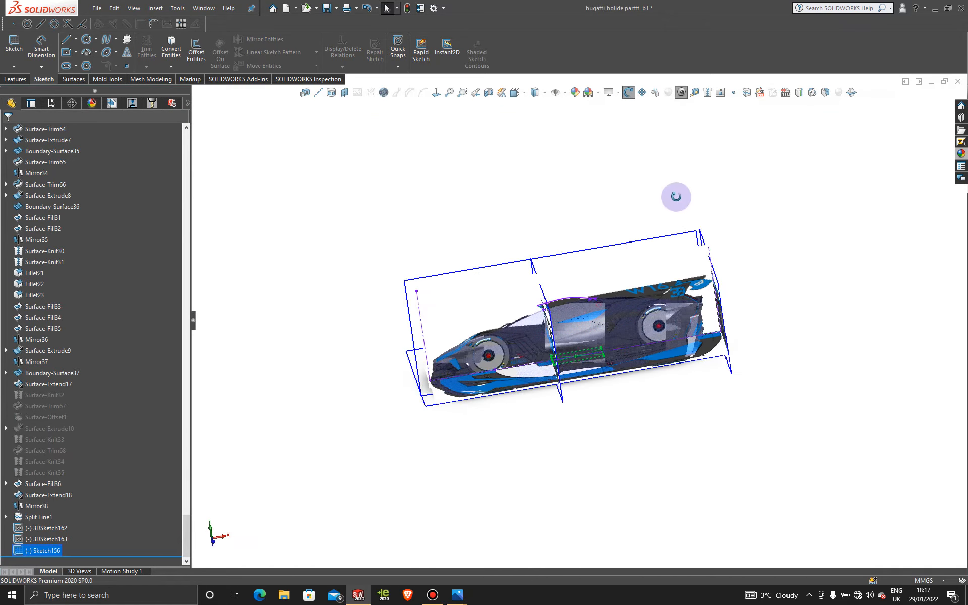
pyautogui.click(92, 103)
pyautogui.click(41, 169)
pyautogui.rightClick(42, 169)
pyautogui.click(87, 209)
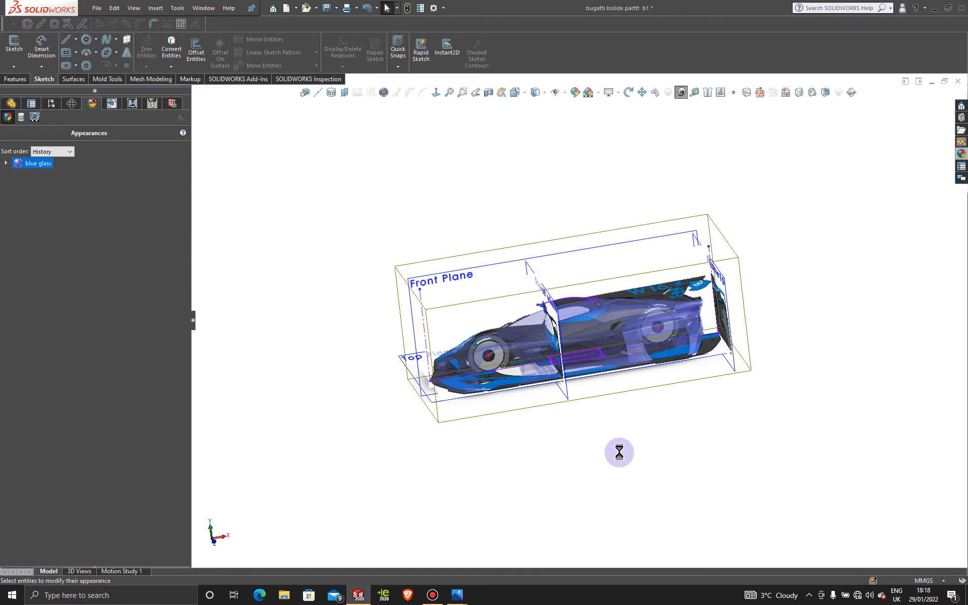
pyautogui.click(670, 463)
pyautogui.scroll(-2, 666, 328)
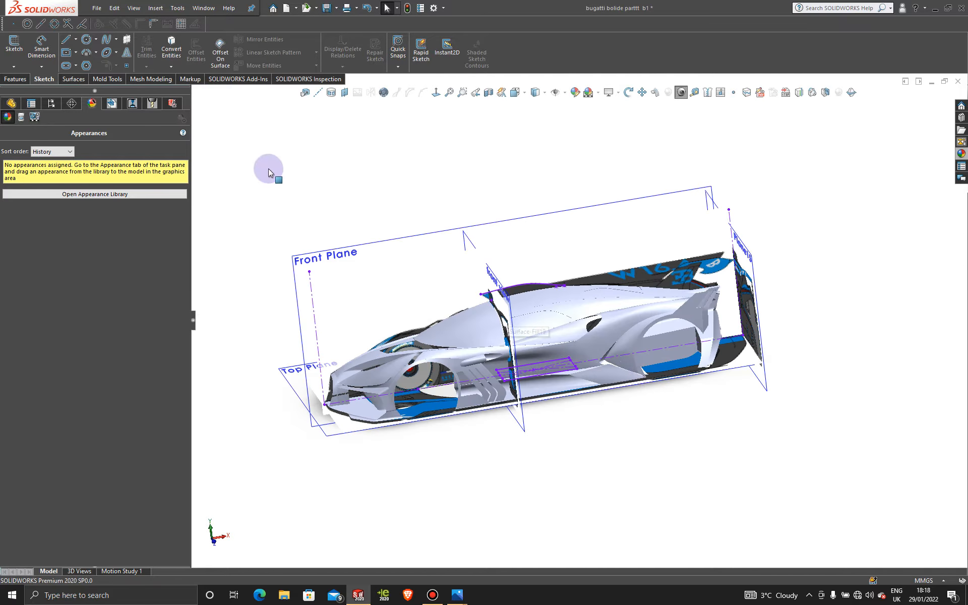
# Create an extruded cut from the trimmed rectangle sketch, extending its depth upward through the roof surface.
pyautogui.click(15, 80)
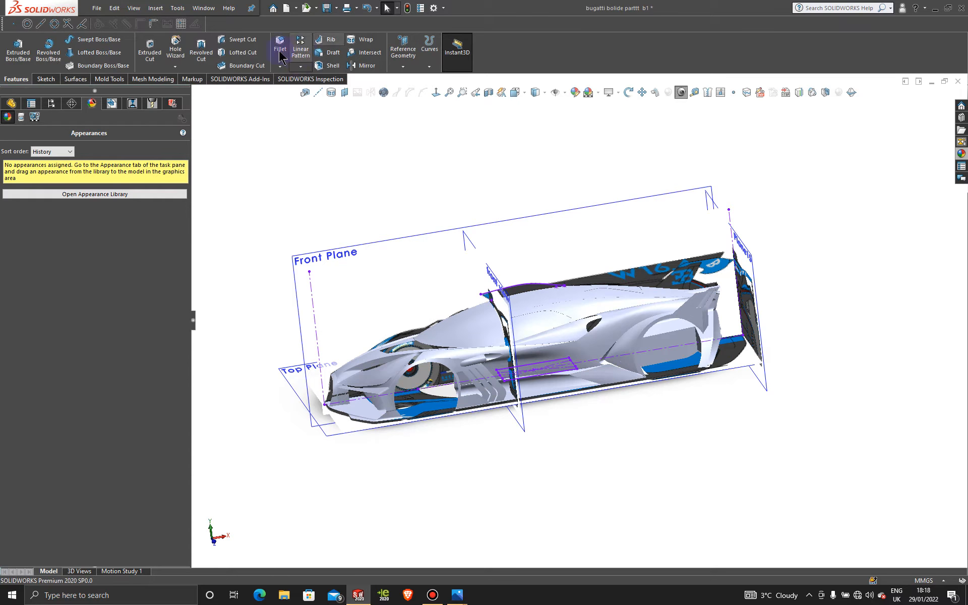
pyautogui.click(151, 45)
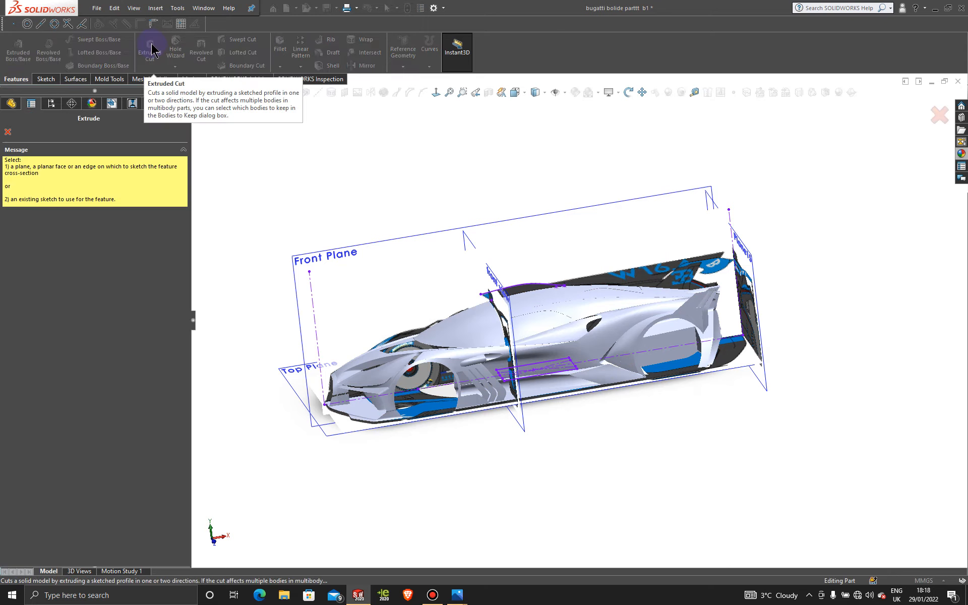
pyautogui.click(553, 372)
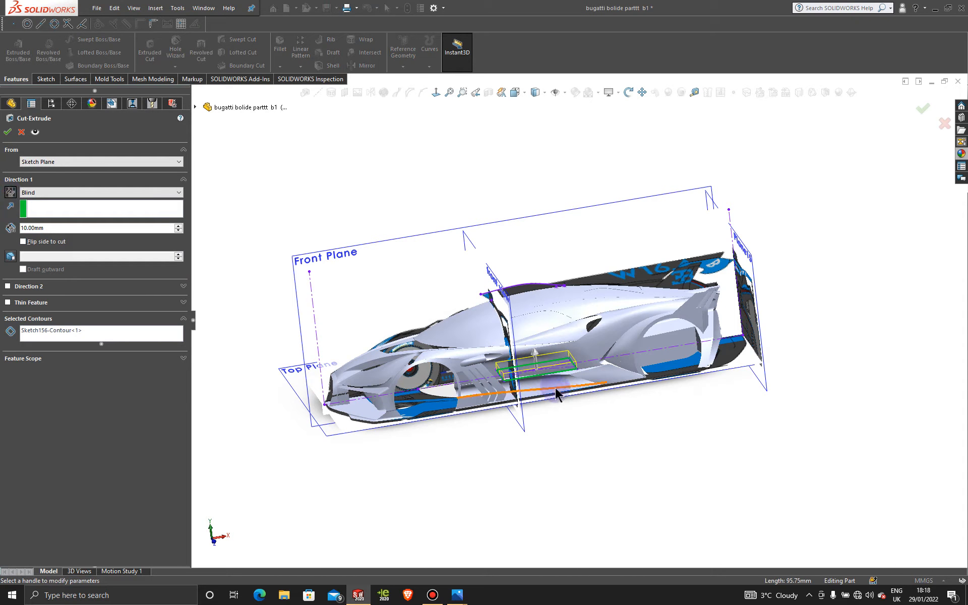
pyautogui.moveTo(534, 356); pyautogui.dragTo(522, 227)
pyautogui.click(8, 132)
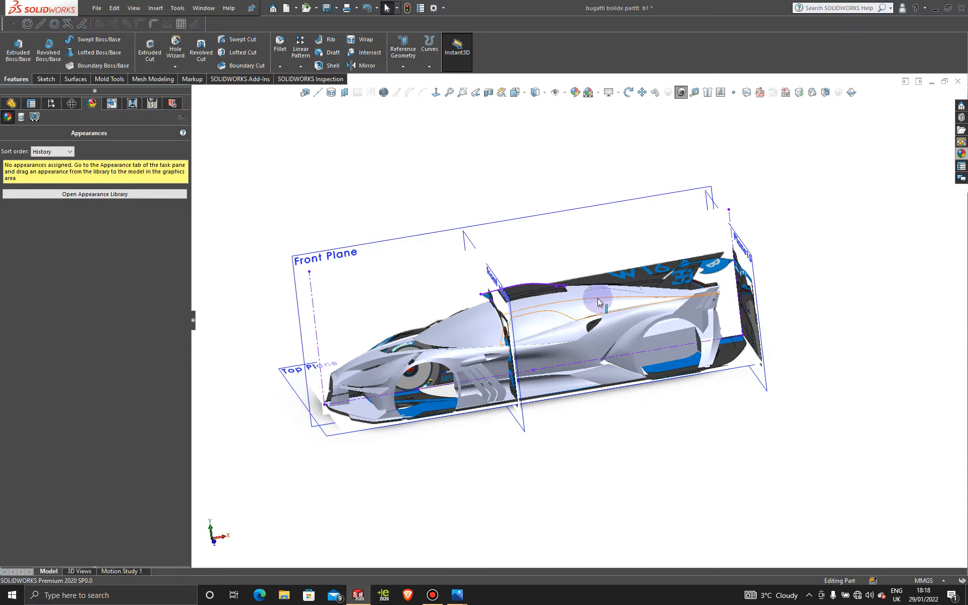
# Move the rear end point of the roof scoop's 3D sketch curve onto the rear corner of the roof cutout.
pyautogui.scroll(-6, 585, 295)
pyautogui.scroll(-5, 550, 312)
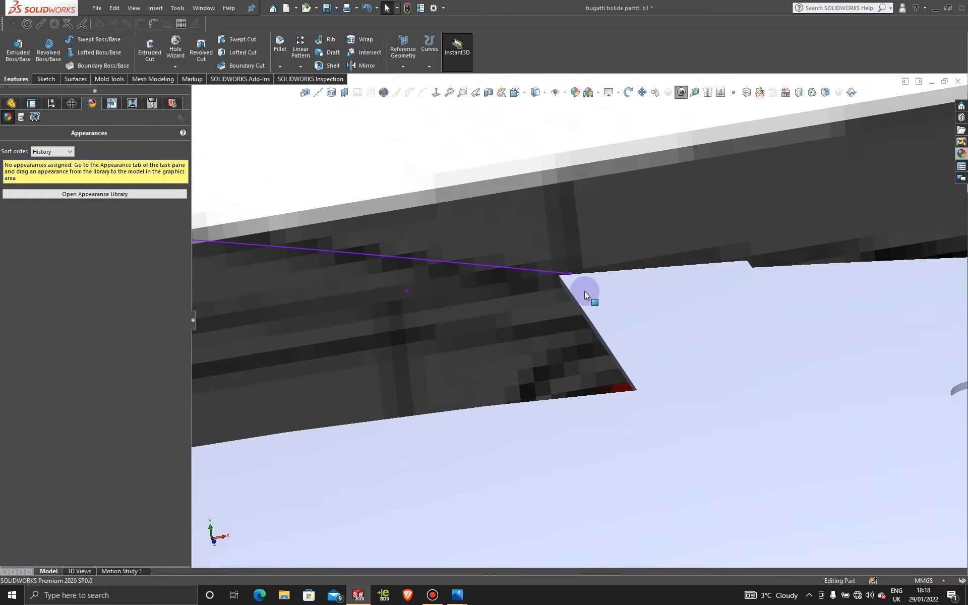
pyautogui.scroll(-4, 585, 291)
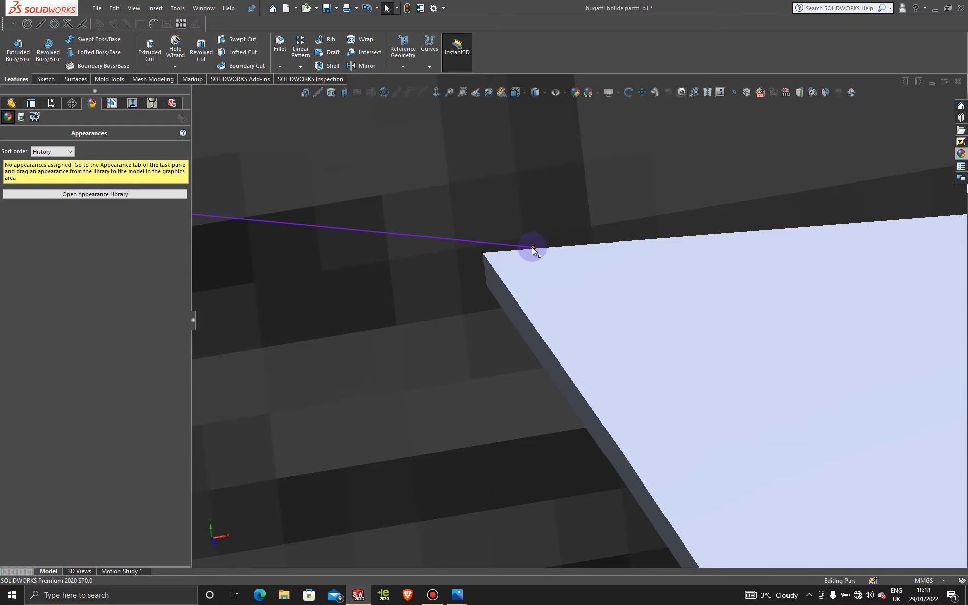
pyautogui.scroll(-2, 579, 337)
pyautogui.scroll(7, 580, 335)
pyautogui.moveTo(580, 319); pyautogui.dragTo(546, 318, button='middle')
pyautogui.scroll(-5, 552, 313)
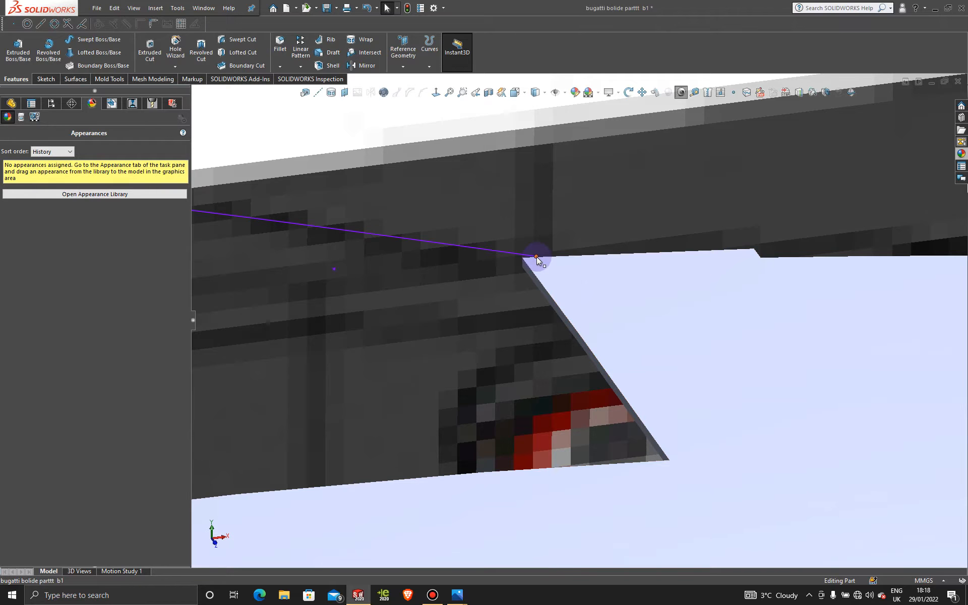
pyautogui.moveTo(537, 256); pyautogui.dragTo(516, 257)
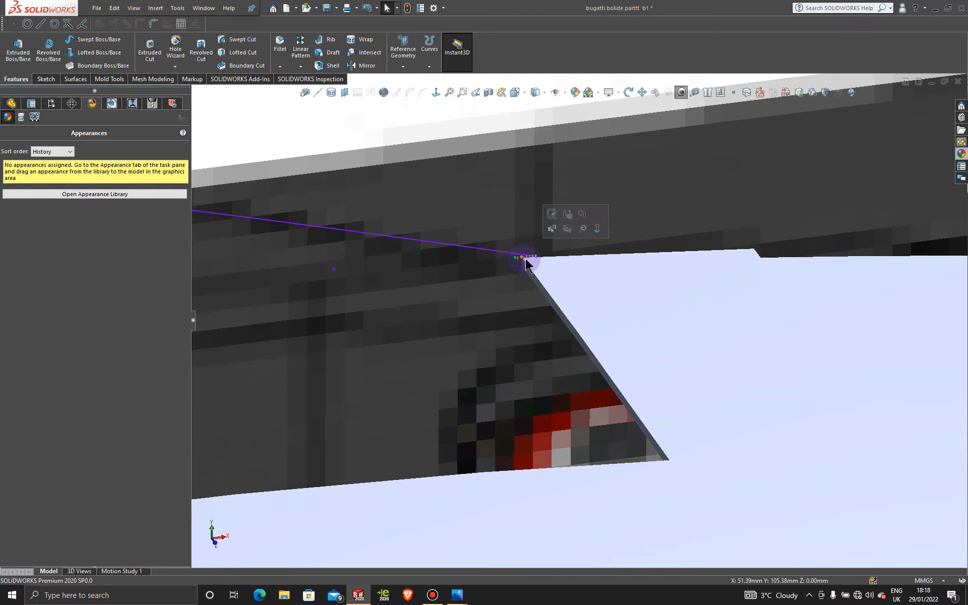
pyautogui.moveTo(517, 258); pyautogui.dragTo(529, 259)
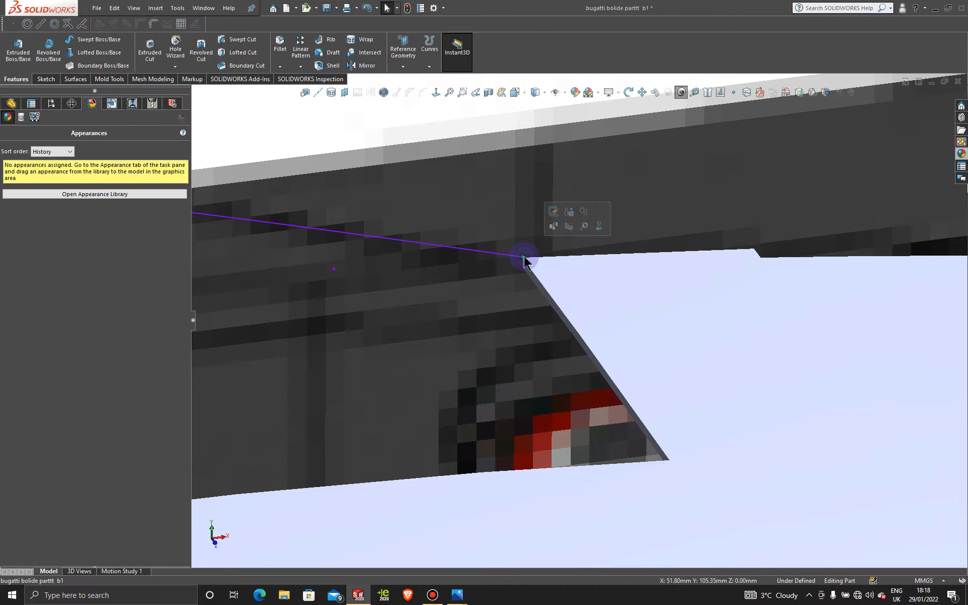
# Open the roof scoop's 3D sketch, check the relations of the curve's rear end point, and exit the sketch.
pyautogui.rightClick(512, 255)
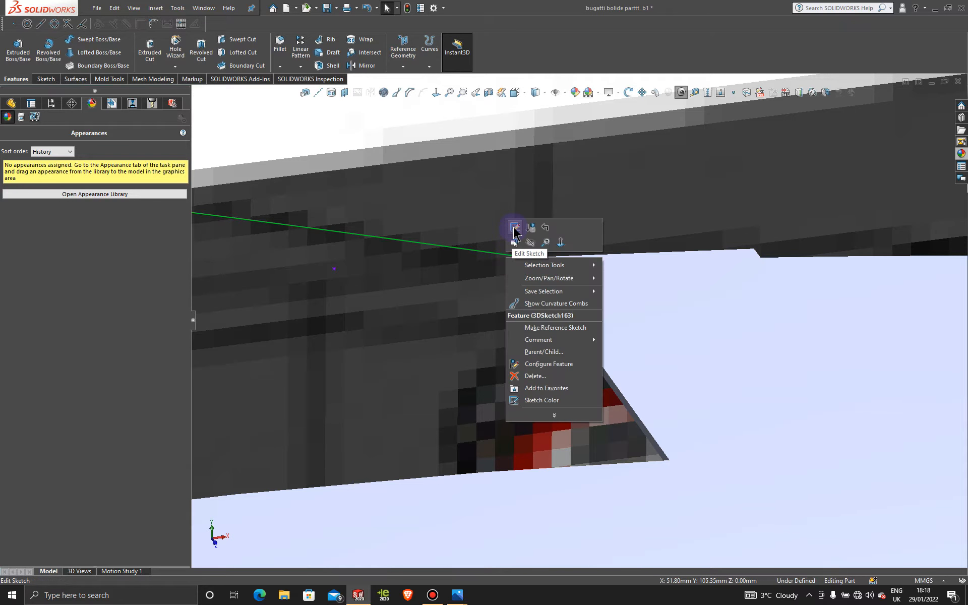
pyautogui.click(514, 227)
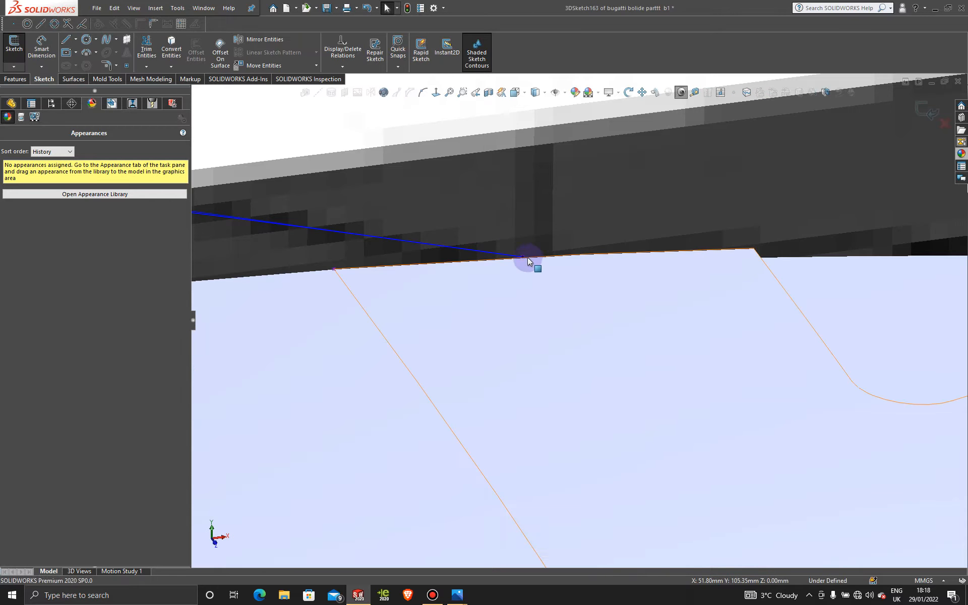
pyautogui.click(523, 257)
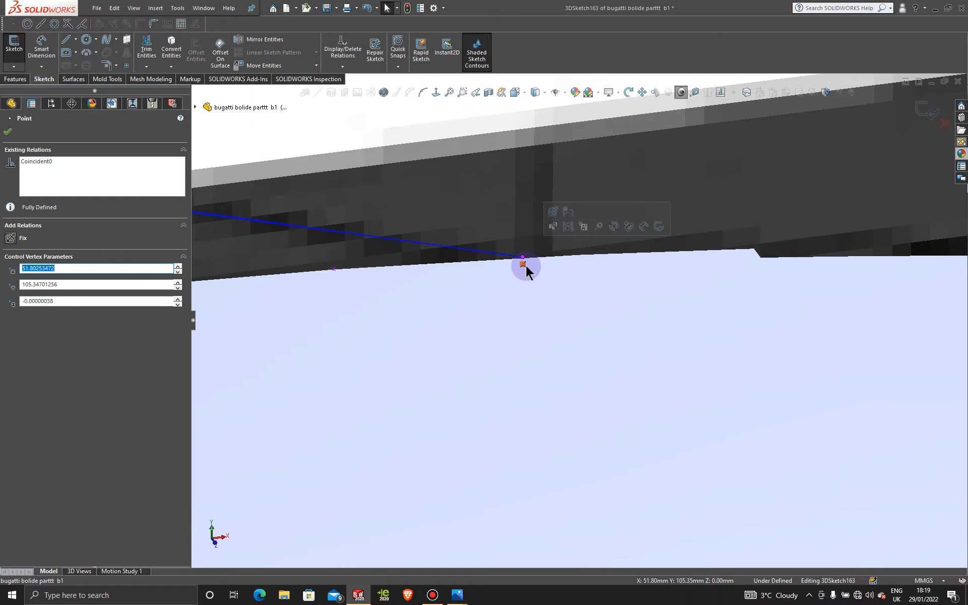
pyautogui.scroll(5, 573, 324)
pyautogui.scroll(5, 574, 328)
pyautogui.moveTo(574, 355); pyautogui.dragTo(544, 332, button='middle')
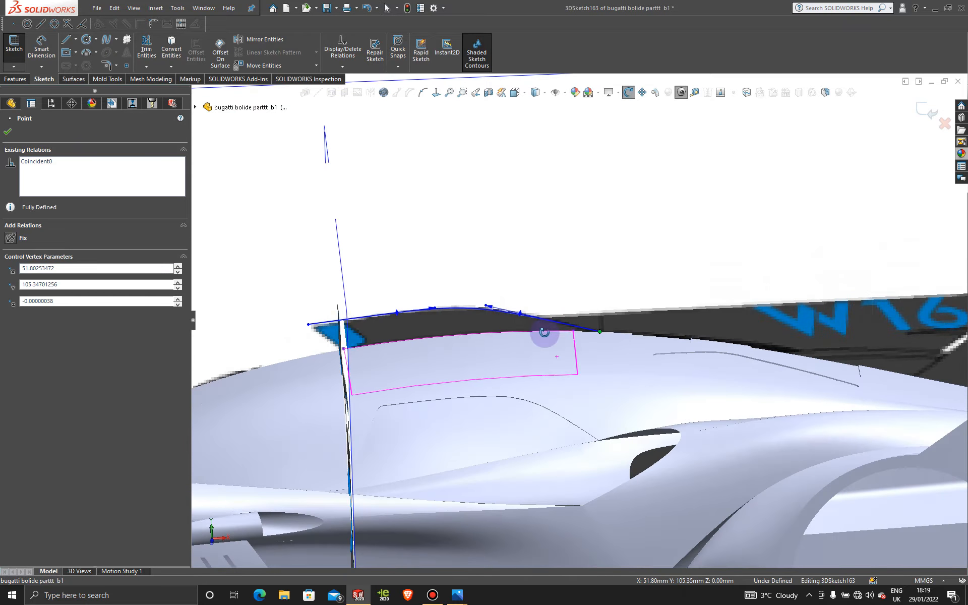
pyautogui.click(6, 132)
pyautogui.moveTo(520, 250)
pyautogui.mouseDown(button='middle')
pyautogui.moveTo(525, 325)
pyautogui.moveTo(543, 303)
pyautogui.mouseUp(button='middle')
pyautogui.click(928, 111)
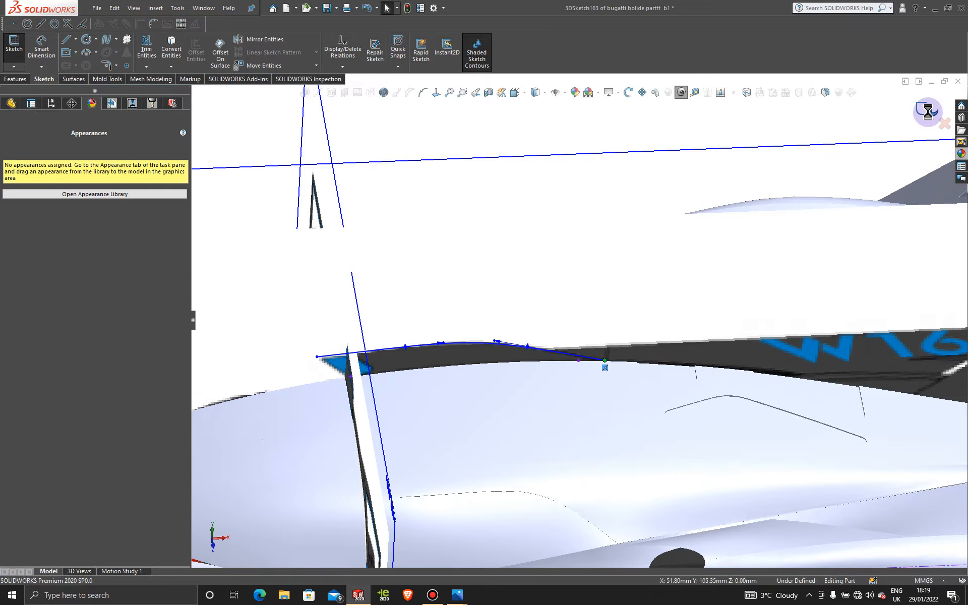
# Examine closely how the scoop curve's rear end point meets the rear corner of the roof cutout.
pyautogui.scroll(10, 577, 144)
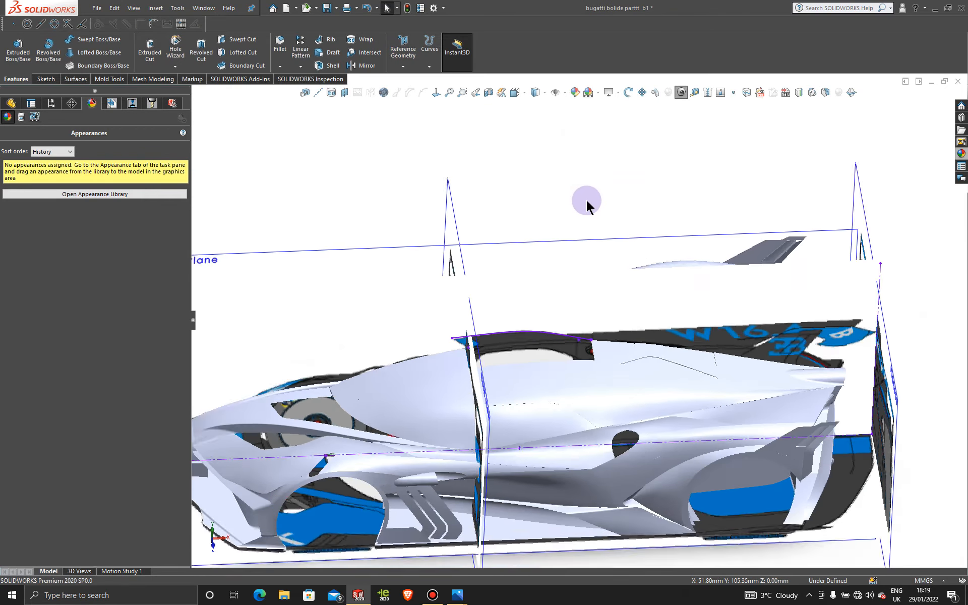
pyautogui.moveTo(567, 282); pyautogui.dragTo(567, 329, button='middle')
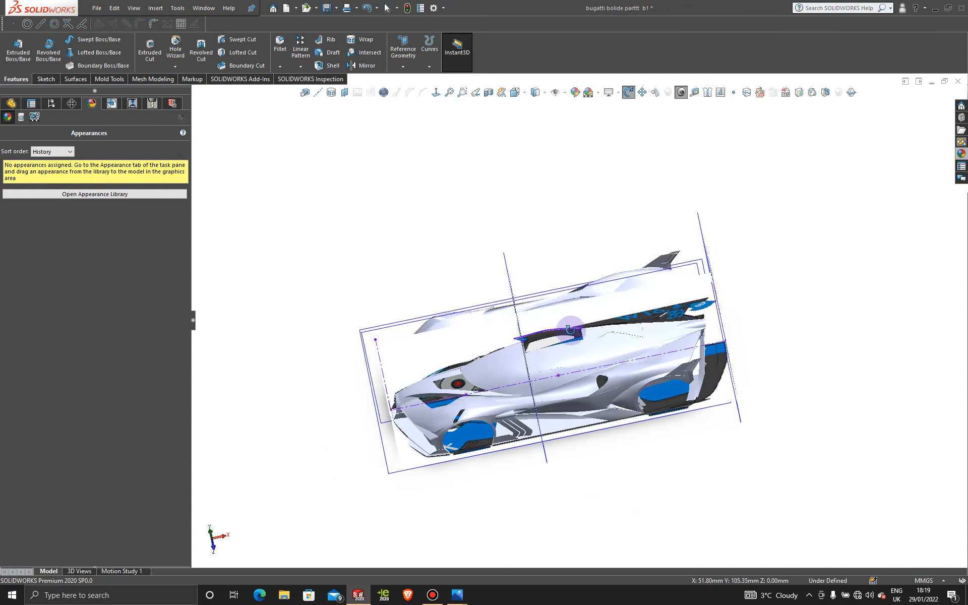
pyautogui.scroll(-10, 558, 355)
pyautogui.scroll(-5, 509, 272)
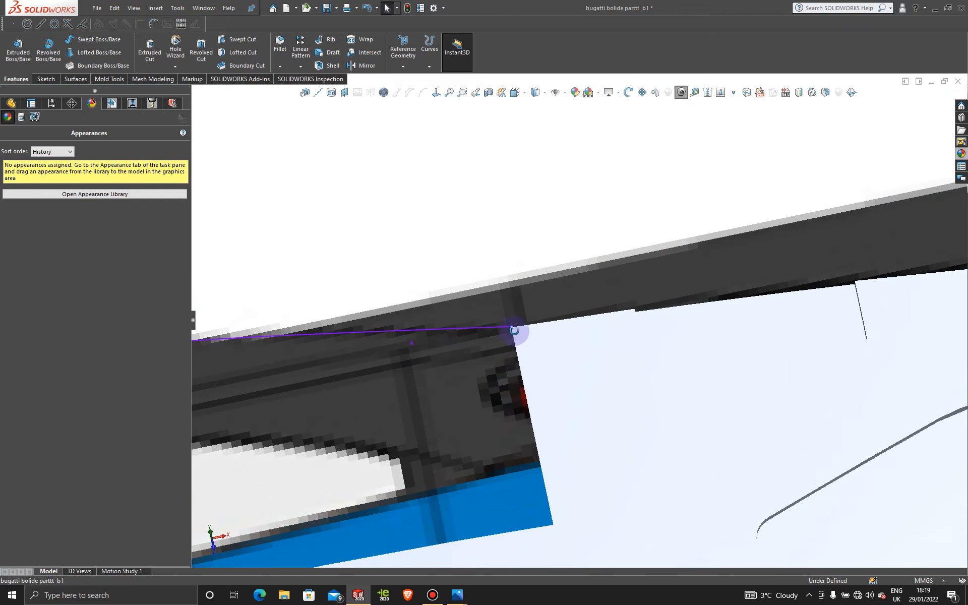
pyautogui.scroll(-5, 509, 269)
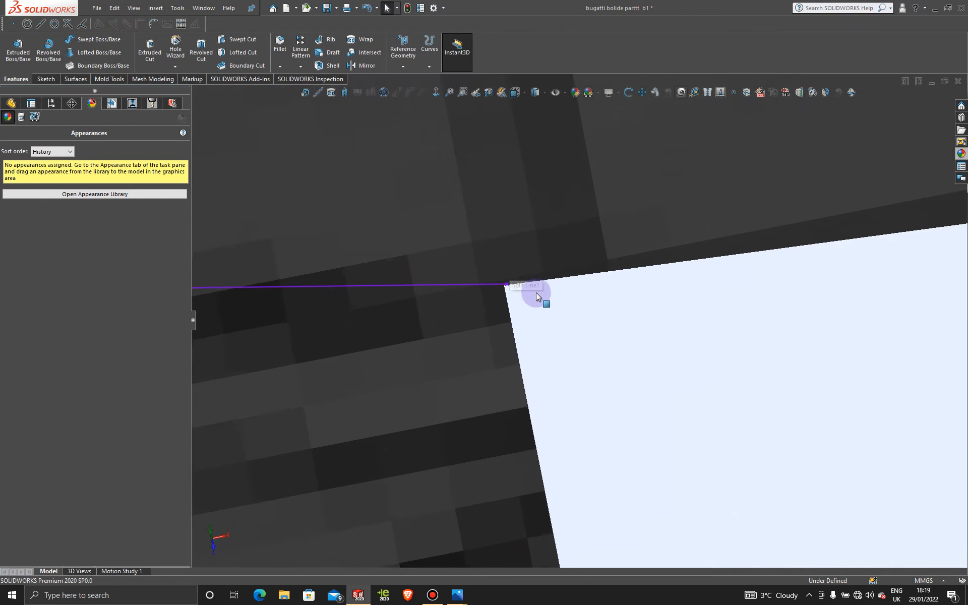
pyautogui.click(516, 276)
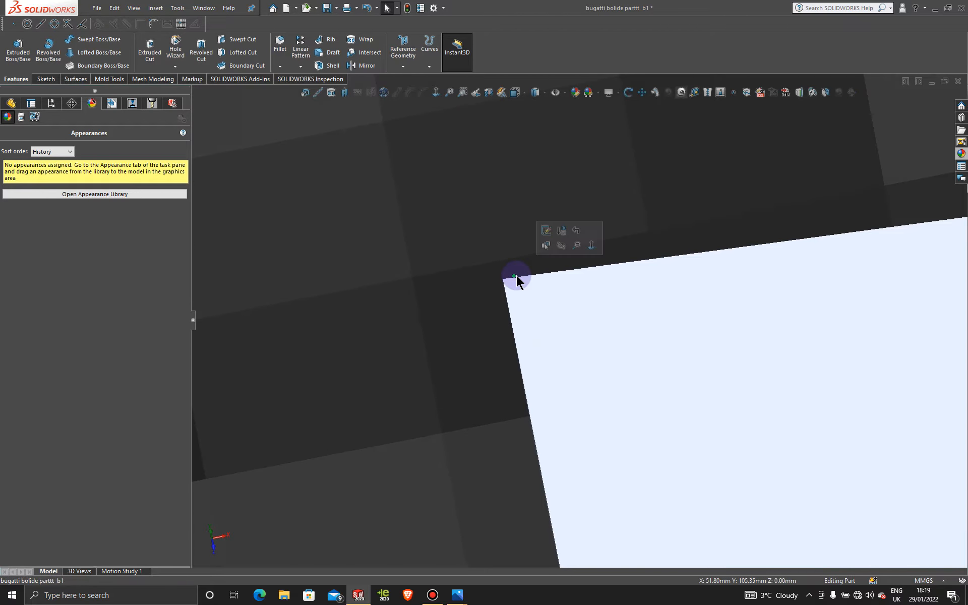
pyautogui.scroll(5, 579, 326)
pyautogui.scroll(10, 579, 326)
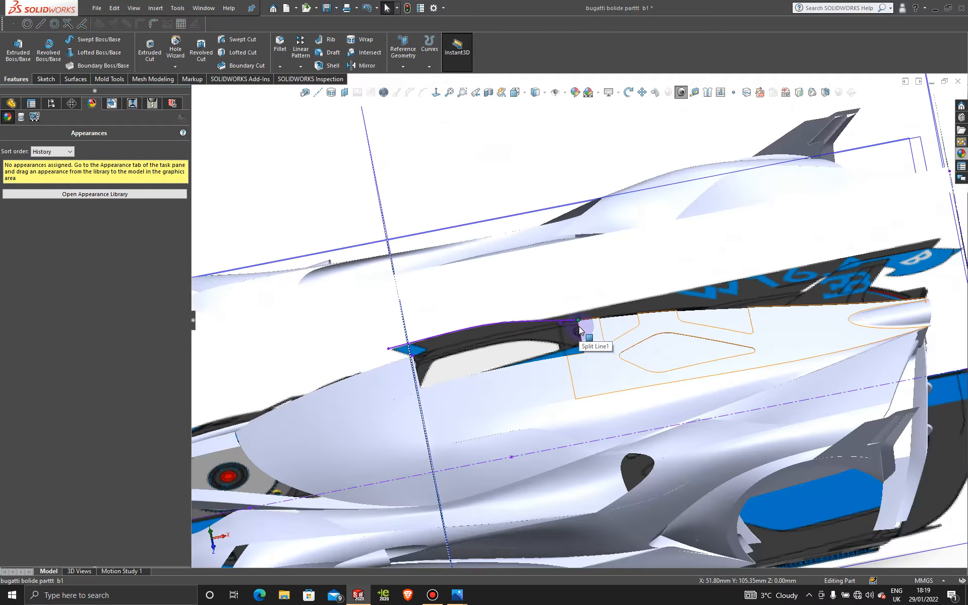
pyautogui.scroll(-5, 552, 352)
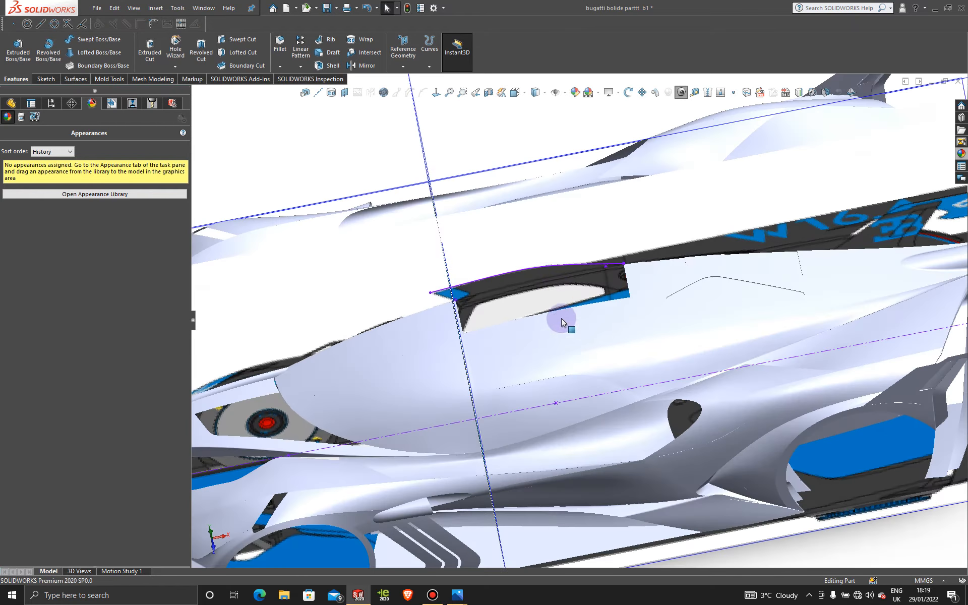
# Delete the roof scoop's 3D sketch curve.
pyautogui.rightClick(554, 267)
pyautogui.click(577, 352)
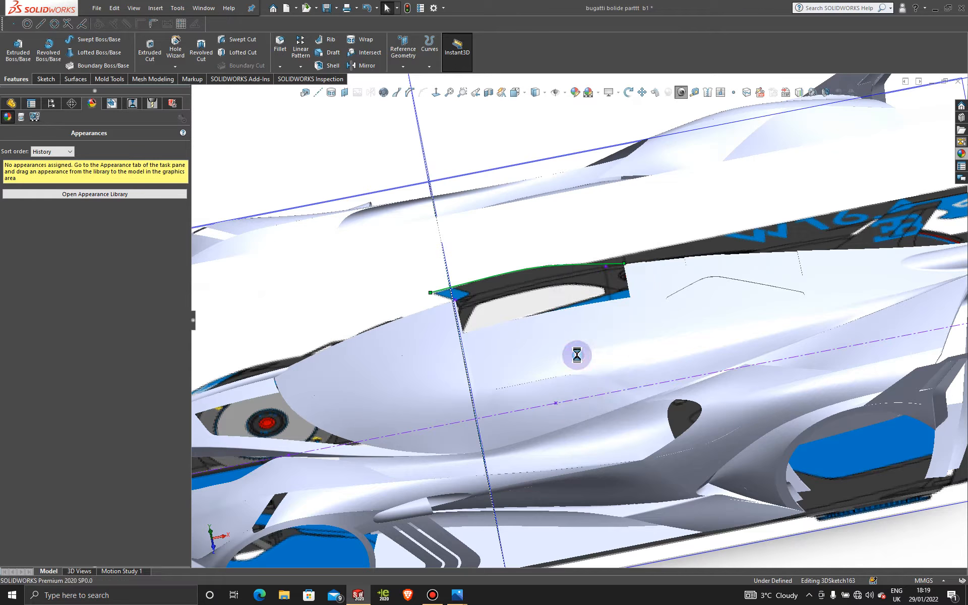
pyautogui.click(401, 139)
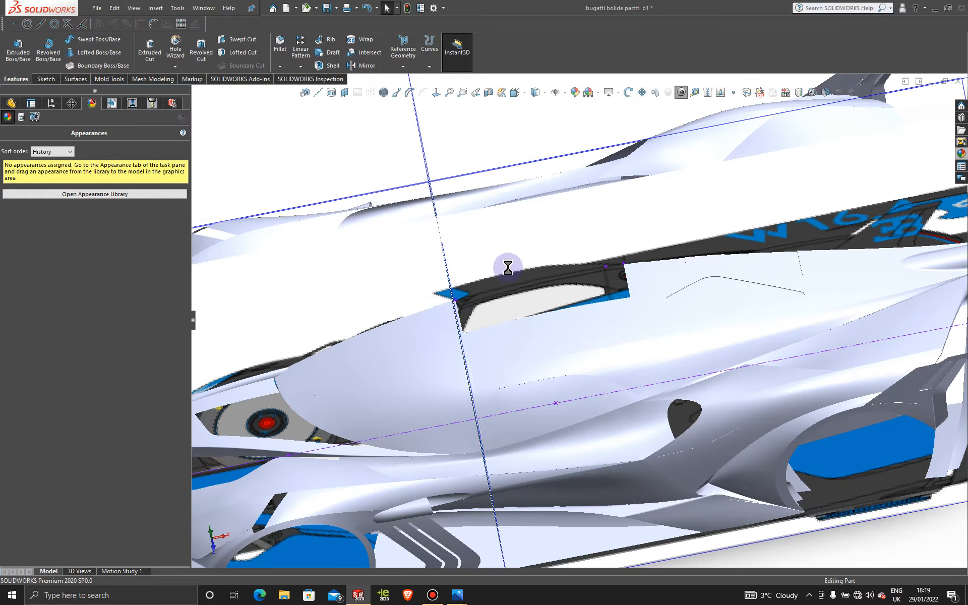
# Examine the roof cutout's rear corner and the sketch point on it from close up and from the side.
pyautogui.scroll(-10, 629, 282)
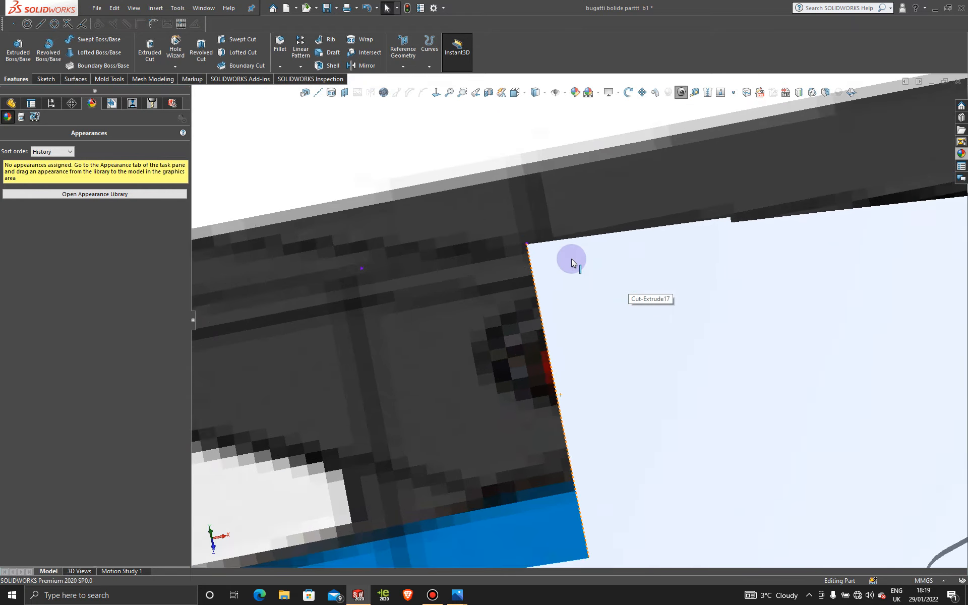
pyautogui.rightClick(483, 244)
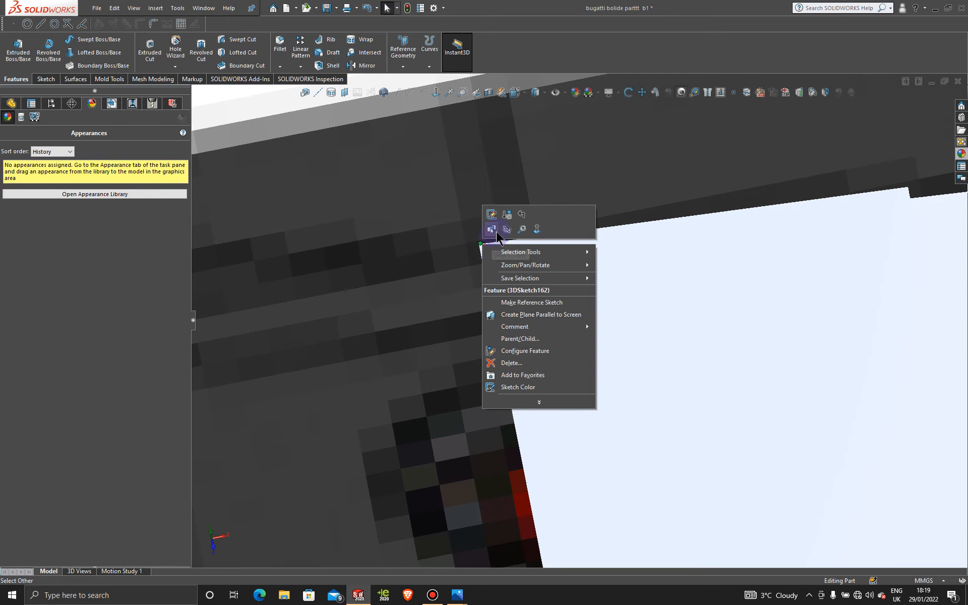
pyautogui.press('Escape')
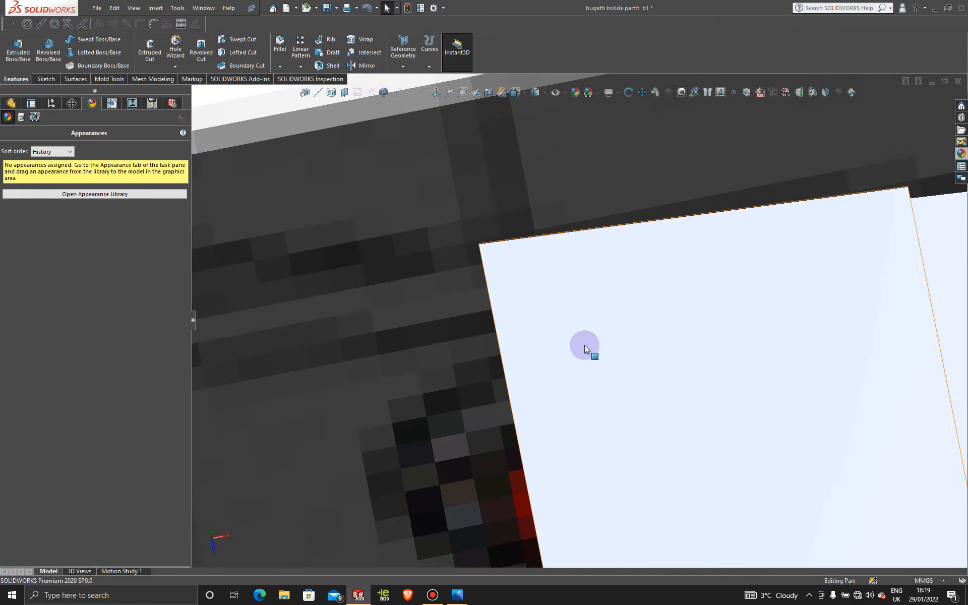
pyautogui.scroll(5, 585, 345)
pyautogui.scroll(8, 585, 345)
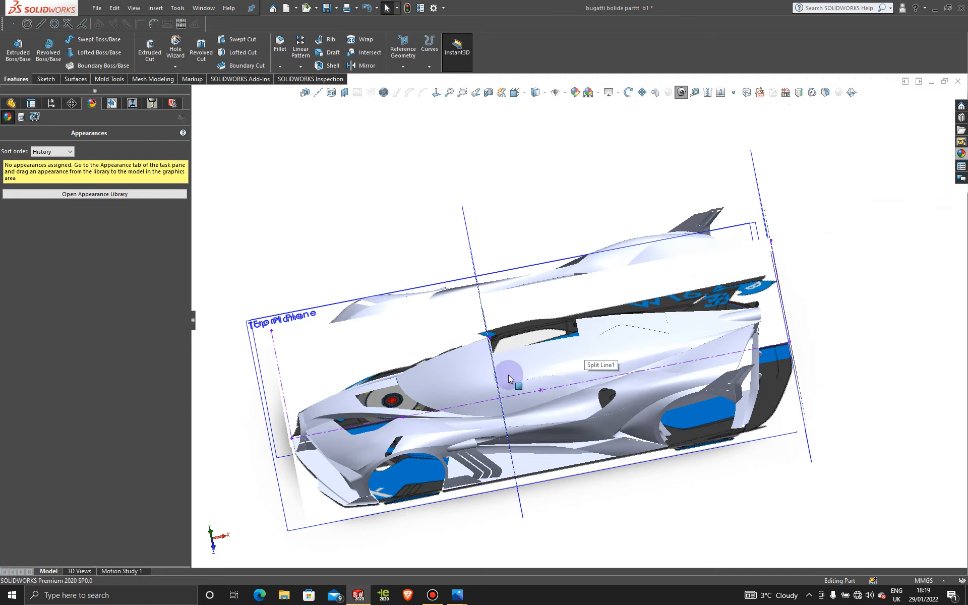
pyautogui.moveTo(510, 374); pyautogui.dragTo(510, 273, button='middle')
pyautogui.scroll(-3, 564, 341)
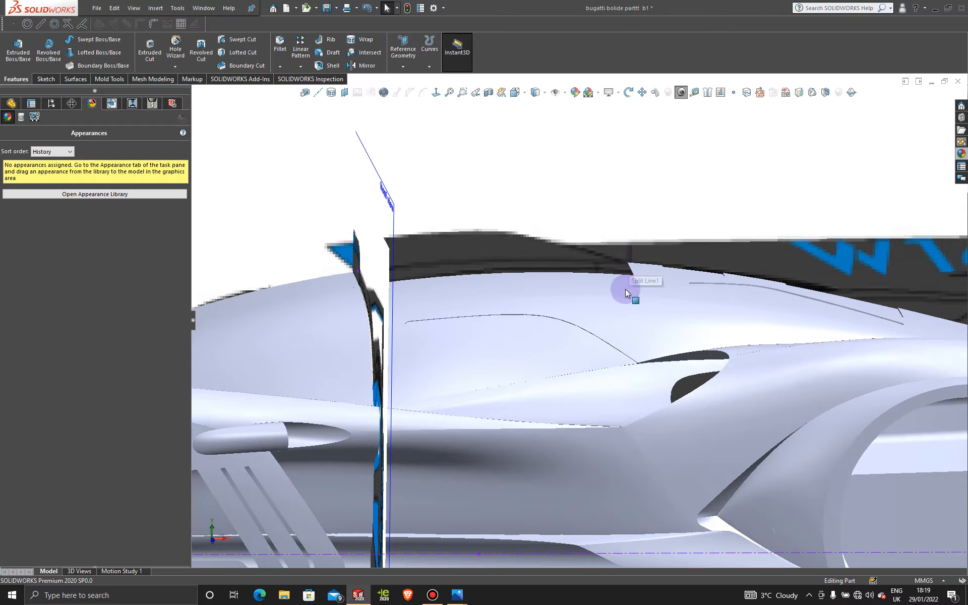
pyautogui.moveTo(574, 275); pyautogui.dragTo(575, 321, button='middle')
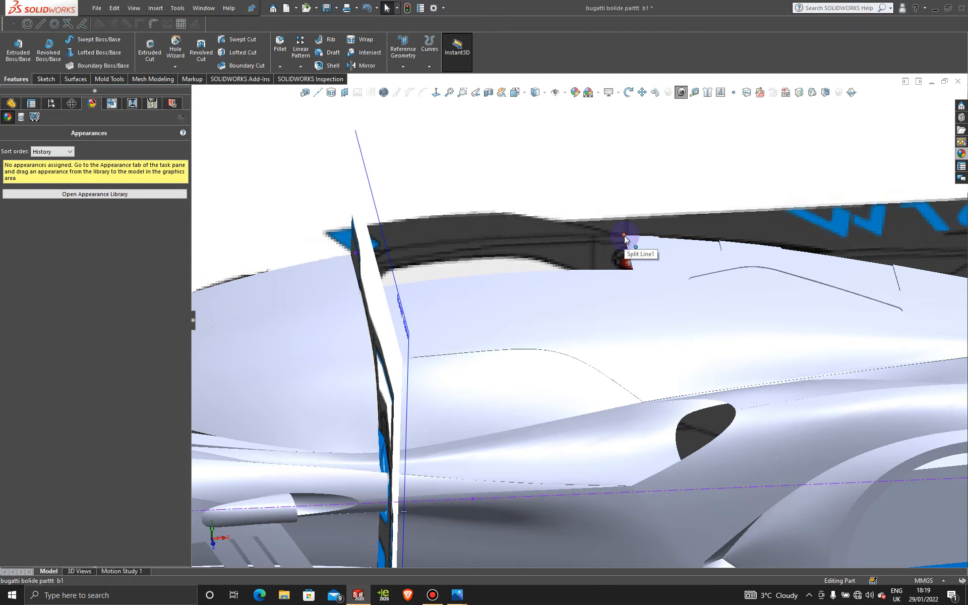
pyautogui.scroll(4, 603, 337)
pyautogui.scroll(3, 604, 336)
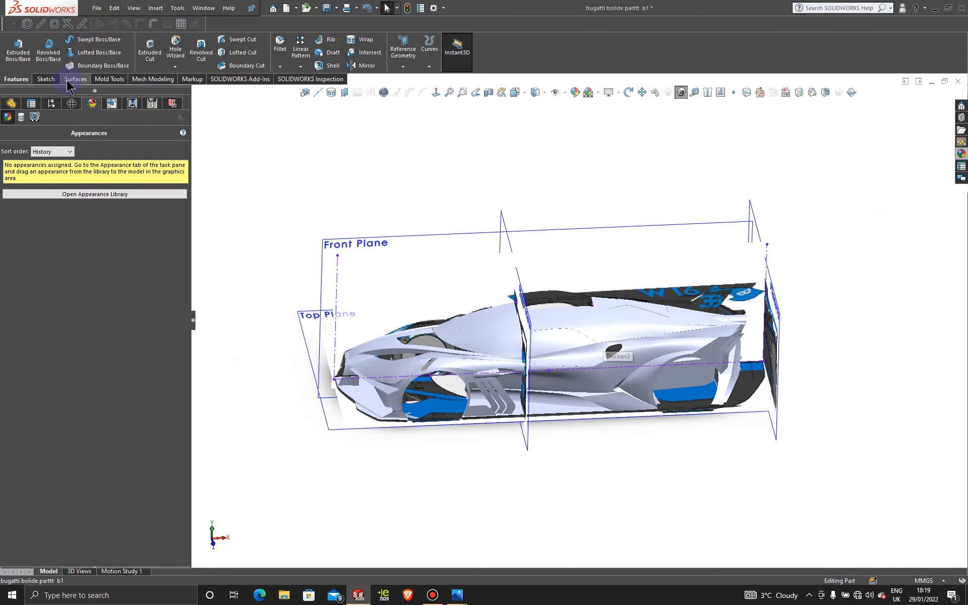
# Start a sketch on the Front Plane and draw a two-point spline from the roof cutout's rear corner to a free point above the windshield.
pyautogui.click(349, 244)
pyautogui.click(396, 210)
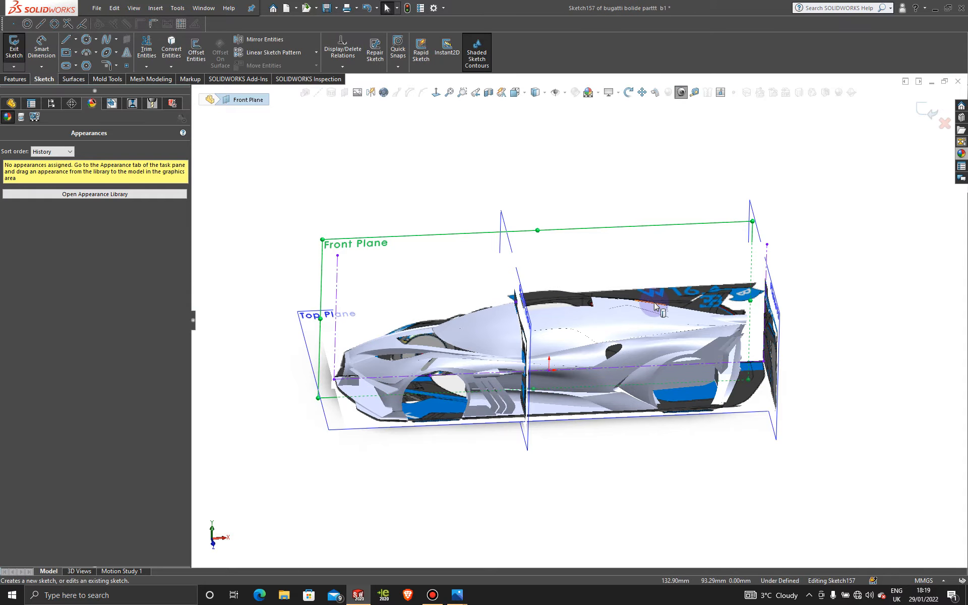
pyautogui.click(107, 41)
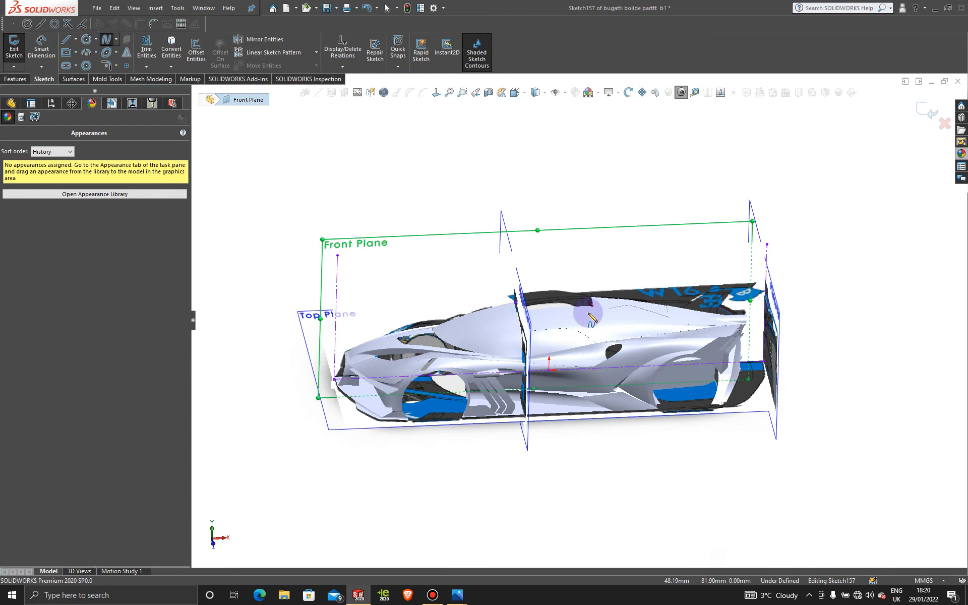
pyautogui.scroll(-5, 591, 292)
pyautogui.click(593, 268)
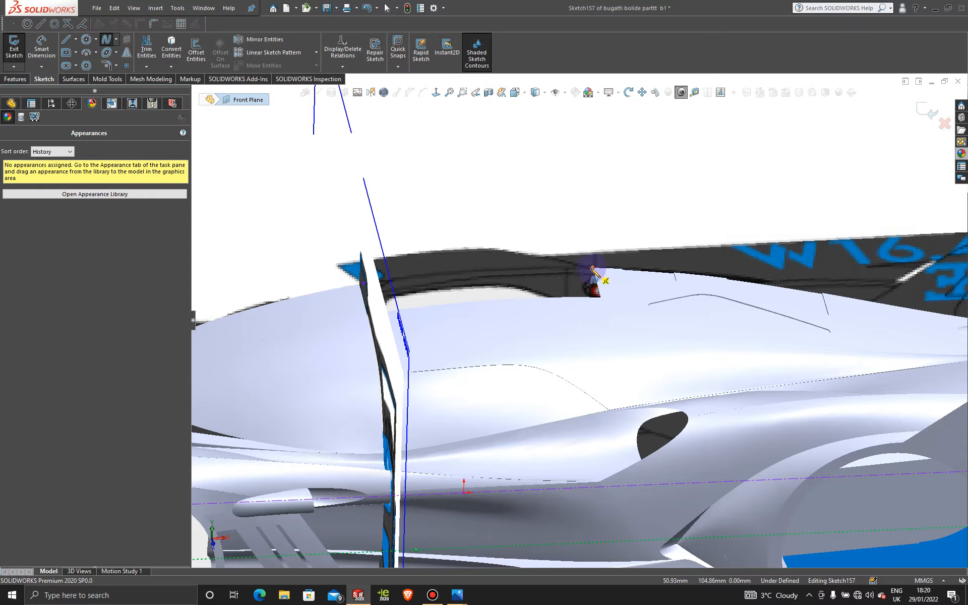
pyautogui.click(591, 285)
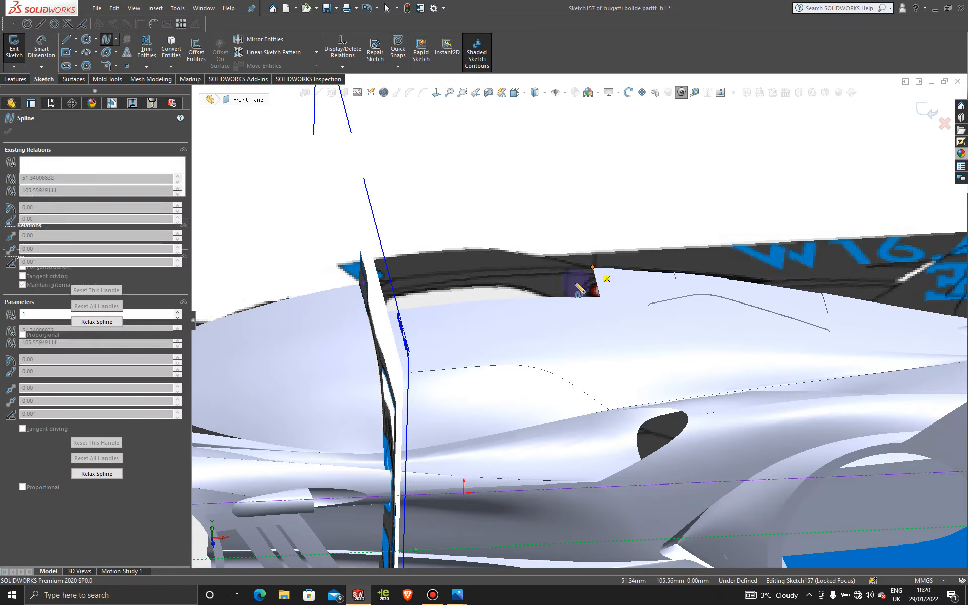
pyautogui.scroll(9, 549, 286)
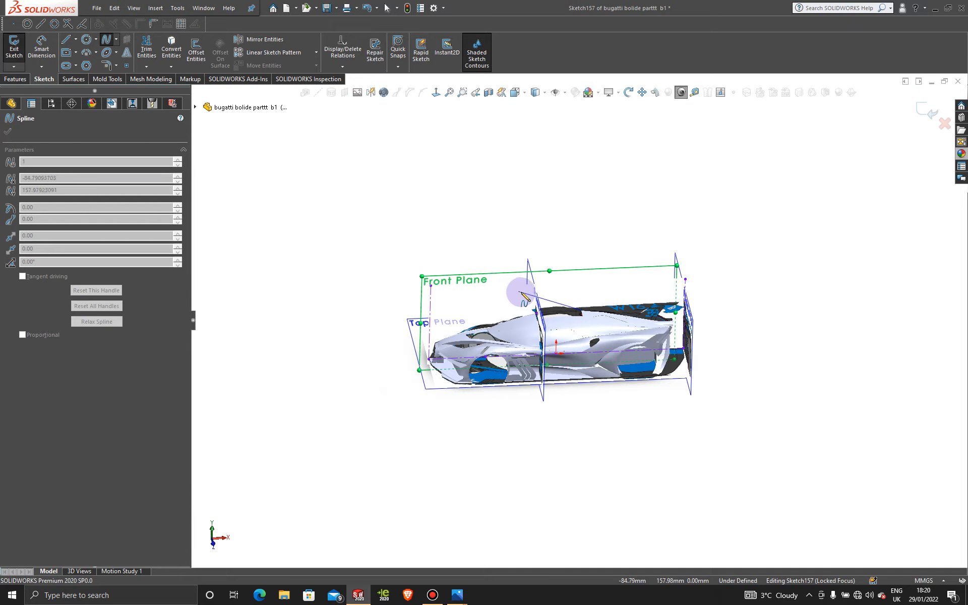
pyautogui.click(525, 294)
pyautogui.press('Escape')
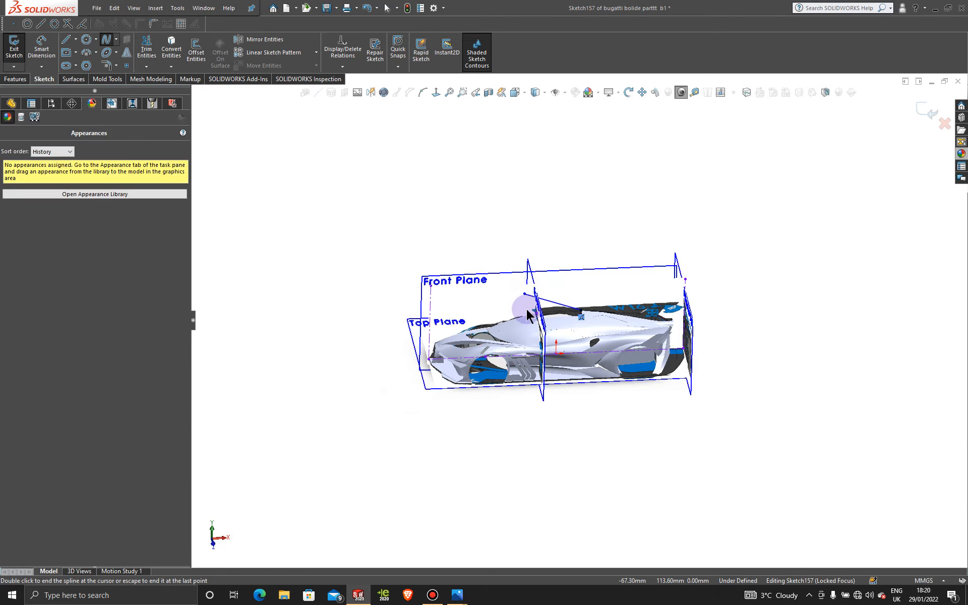
# In the front view, move the spline's free end onto the scoop's front tip in the reference image, making the spline about 108 mm long.
pyautogui.press('space')
pyautogui.click(442, 434)
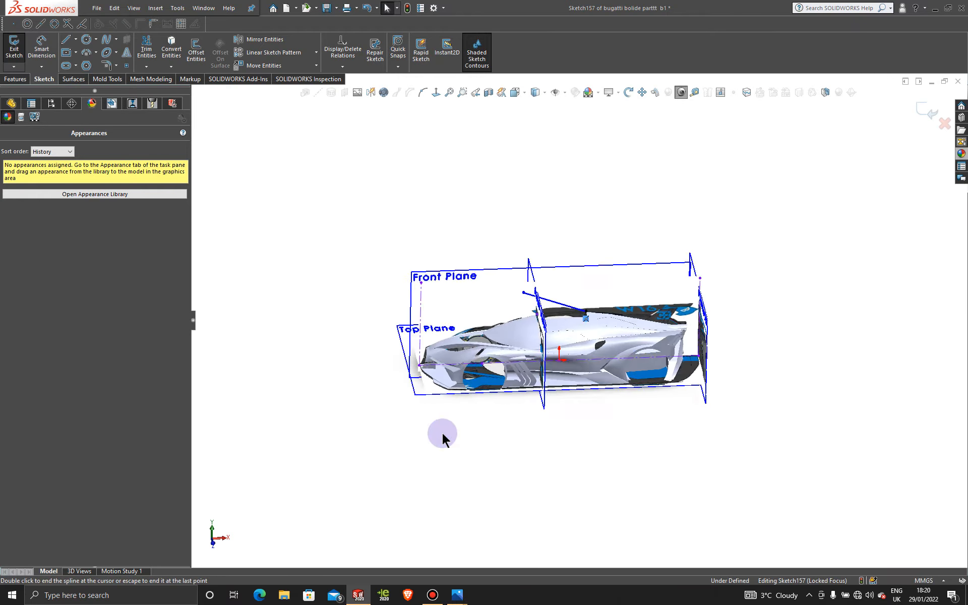
pyautogui.scroll(-5, 573, 309)
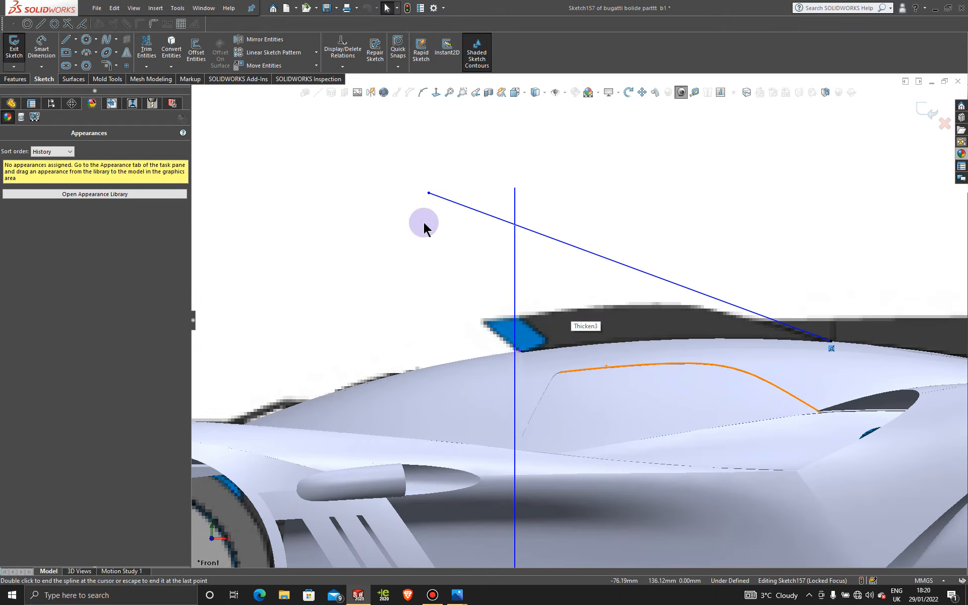
pyautogui.moveTo(432, 201); pyautogui.dragTo(482, 323)
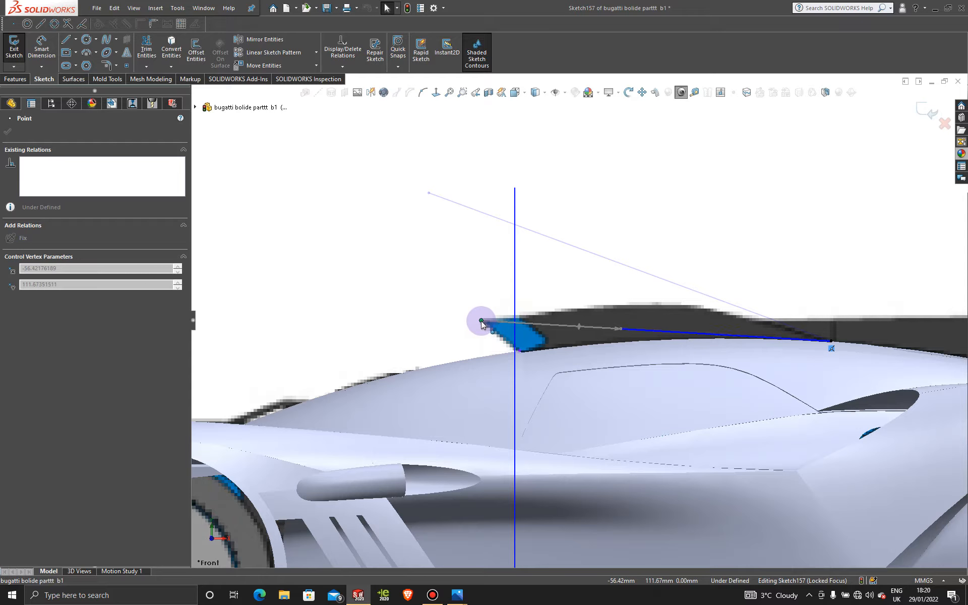
pyautogui.moveTo(481, 323); pyautogui.dragTo(481, 322)
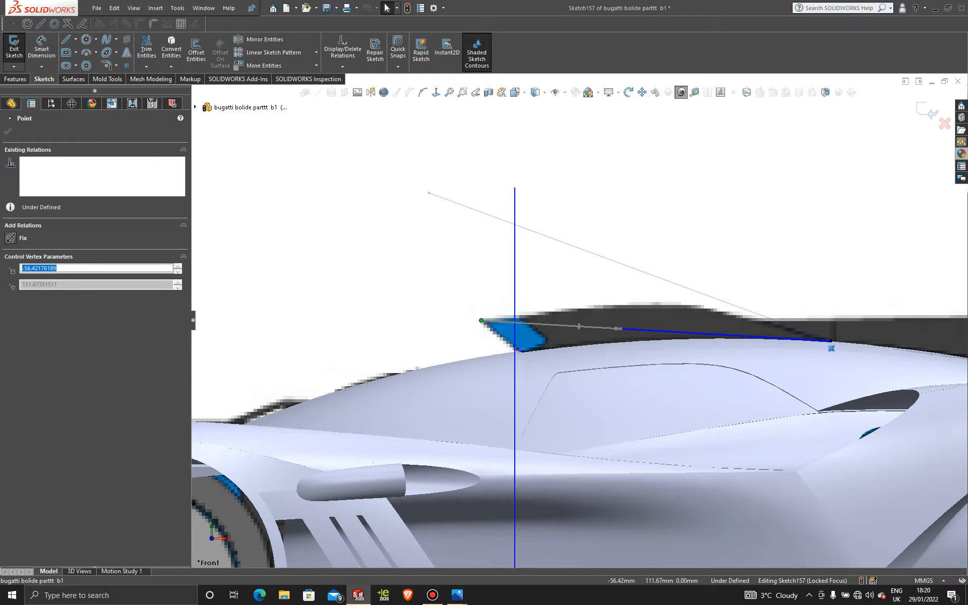
# Bend the guide spline upward with its two end tangent handles so it arches along the scoop's top outline in the reference image.
pyautogui.click(654, 334)
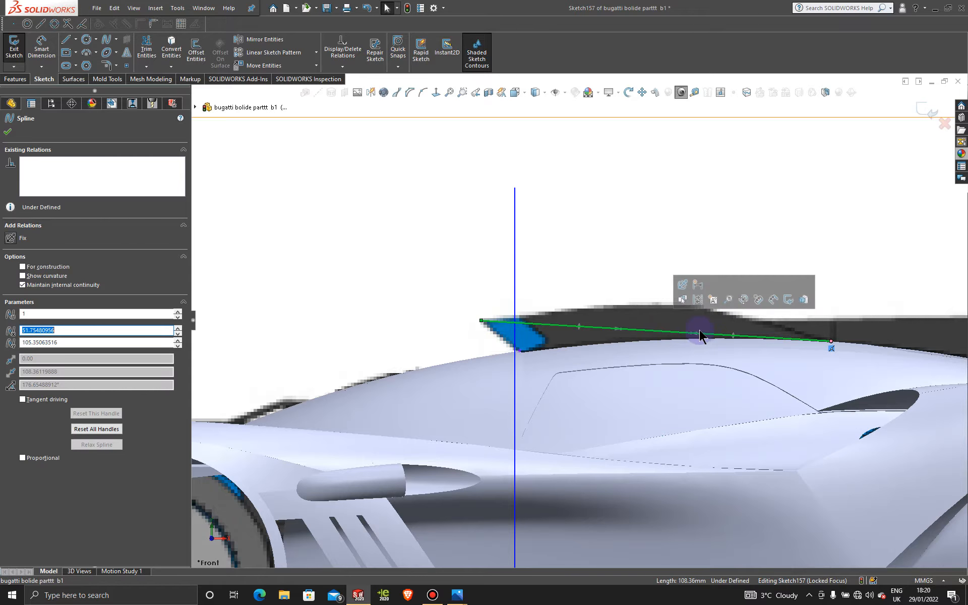
pyautogui.moveTo(690, 333); pyautogui.dragTo(696, 290)
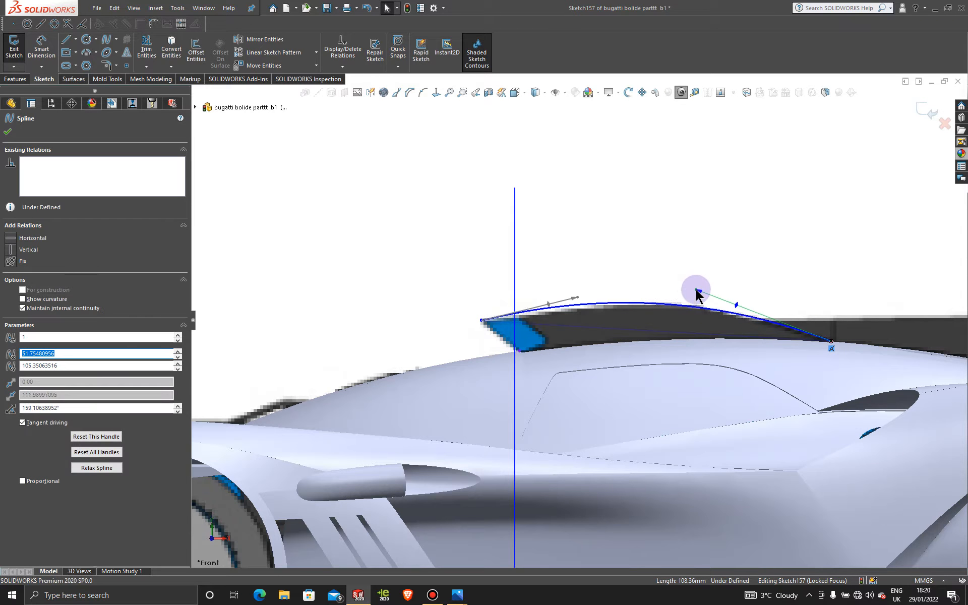
pyautogui.moveTo(583, 294)
pyautogui.mouseDown()
pyautogui.moveTo(572, 292)
pyautogui.moveTo(595, 309)
pyautogui.mouseUp()
pyautogui.moveTo(743, 306); pyautogui.dragTo(720, 298)
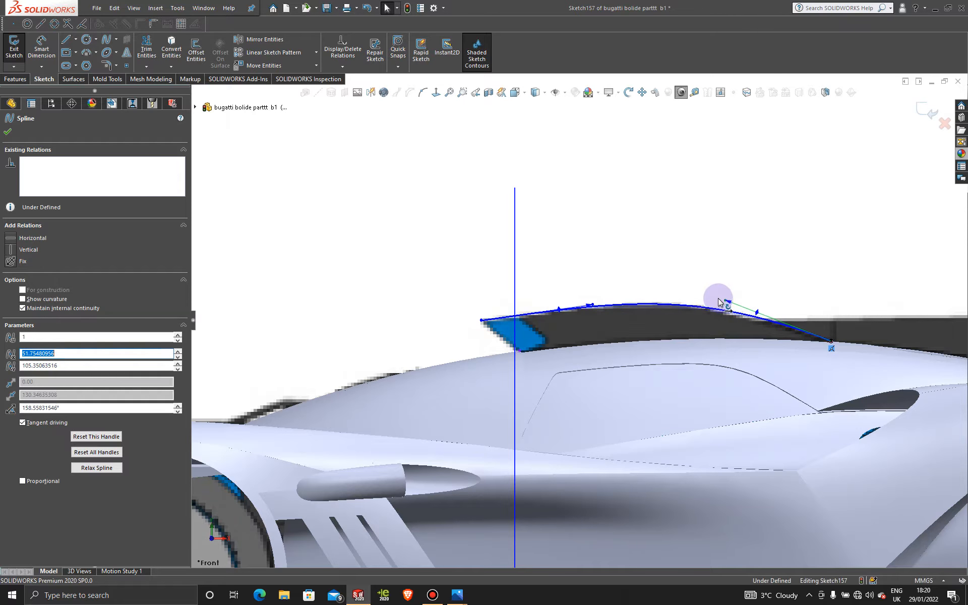
pyautogui.moveTo(593, 305); pyautogui.dragTo(616, 304)
pyautogui.click(717, 300)
pyautogui.moveTo(717, 299); pyautogui.dragTo(743, 309)
pyautogui.click(622, 305)
pyautogui.moveTo(623, 305); pyautogui.dragTo(641, 301)
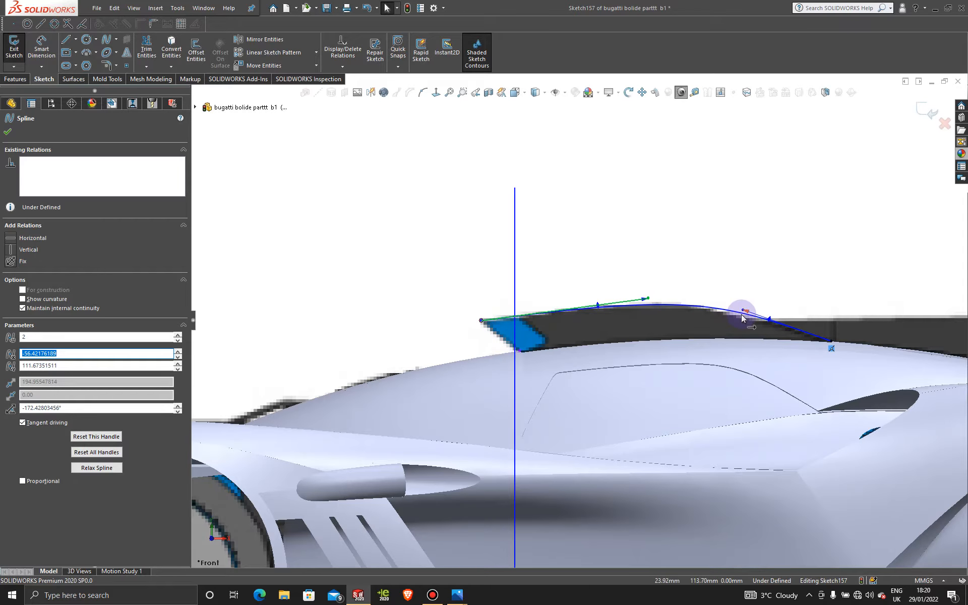
# Fine-tune the angle and length of the spline's end tangents to match the reference scoop's crest and rear slope.
pyautogui.moveTo(744, 310); pyautogui.dragTo(727, 311)
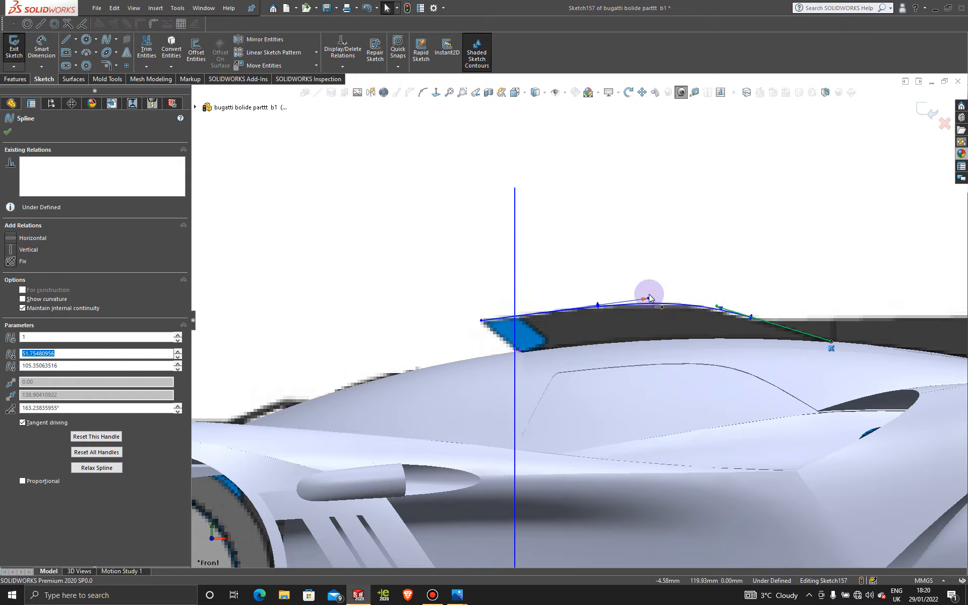
pyautogui.moveTo(649, 297); pyautogui.dragTo(670, 300)
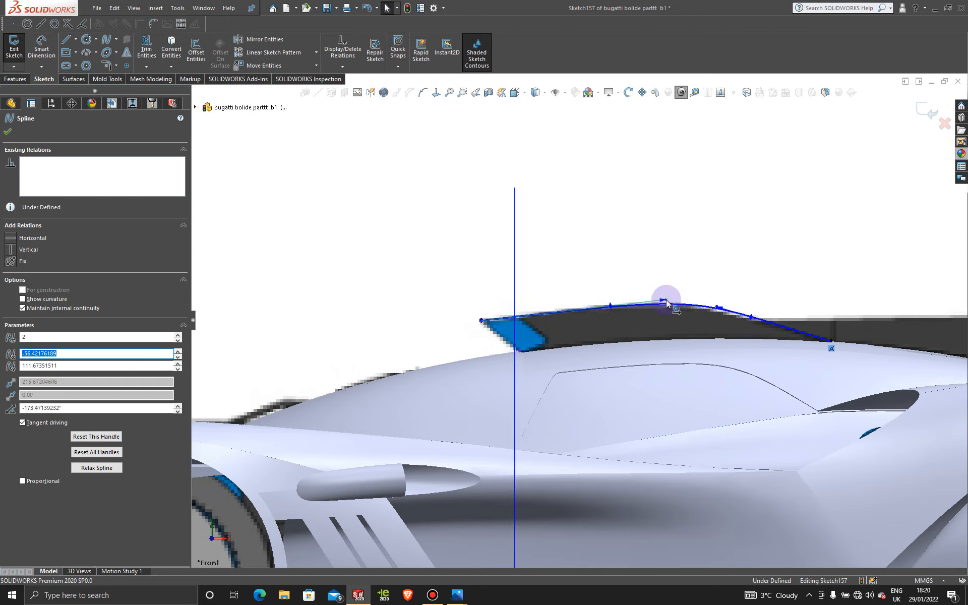
pyautogui.click(711, 309)
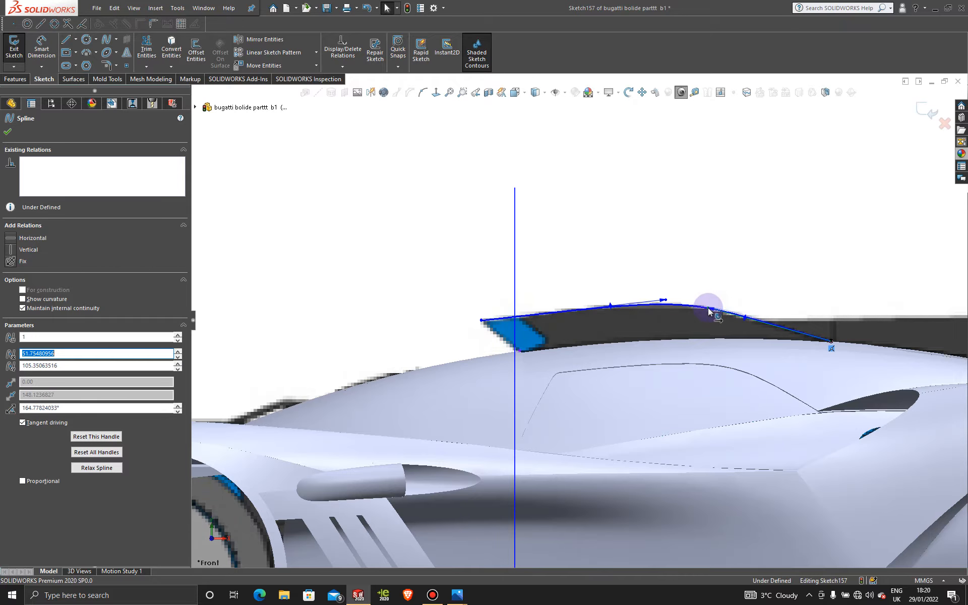
pyautogui.click(661, 302)
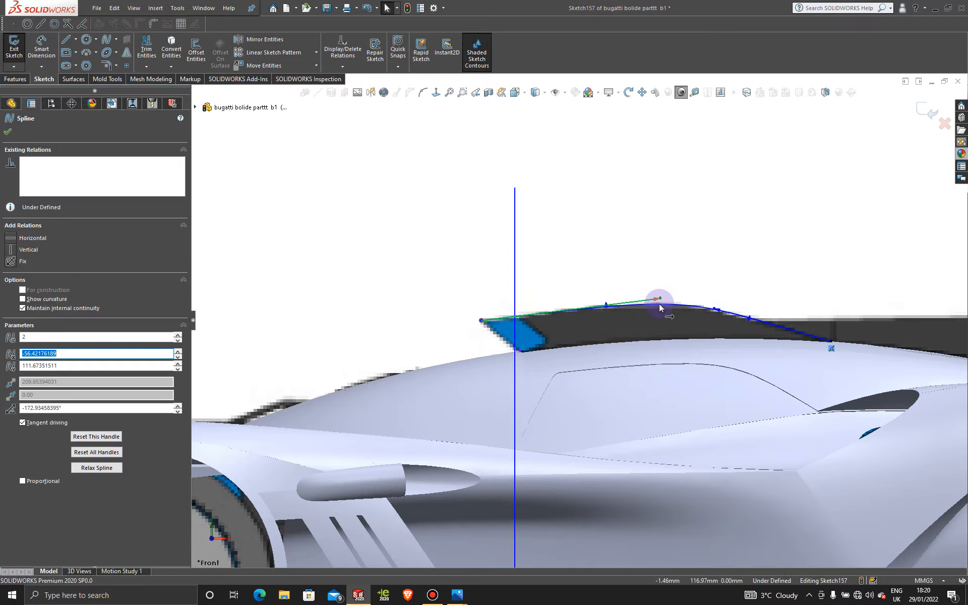
pyautogui.scroll(-2, 637, 333)
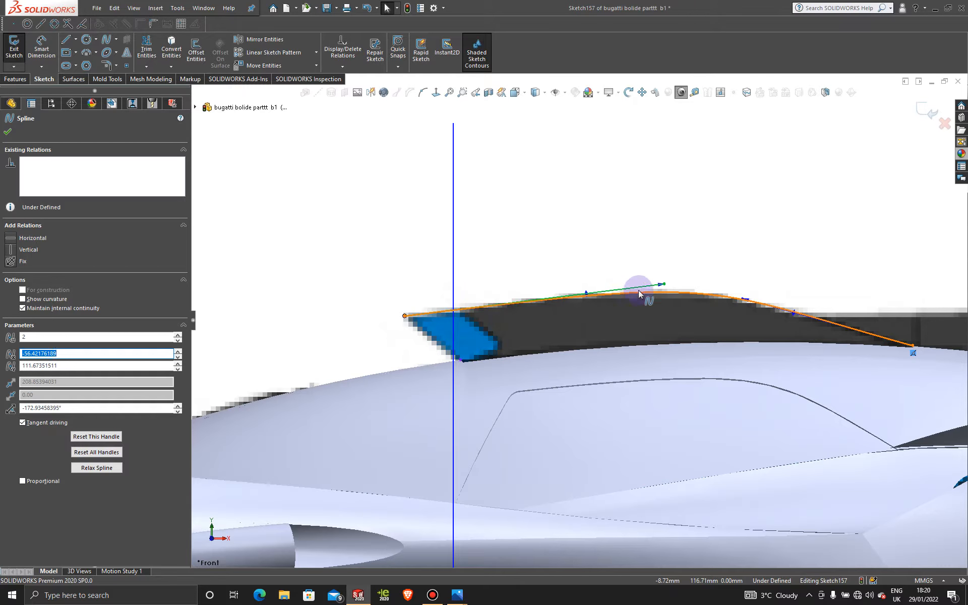
pyautogui.moveTo(664, 286); pyautogui.dragTo(659, 283)
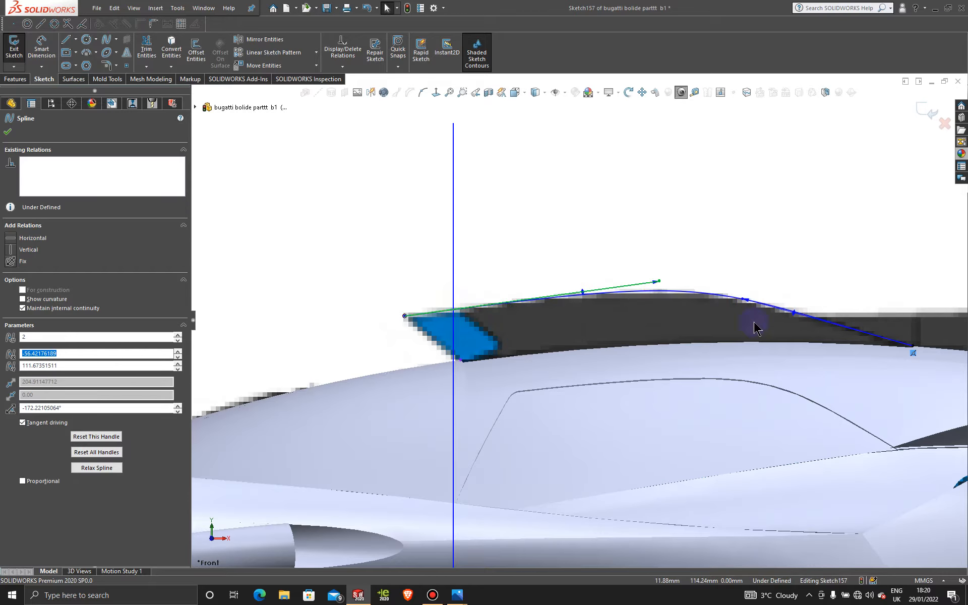
# Exit the guide curve sketch and switch the model to Display State-2.
pyautogui.scroll(10, 794, 337)
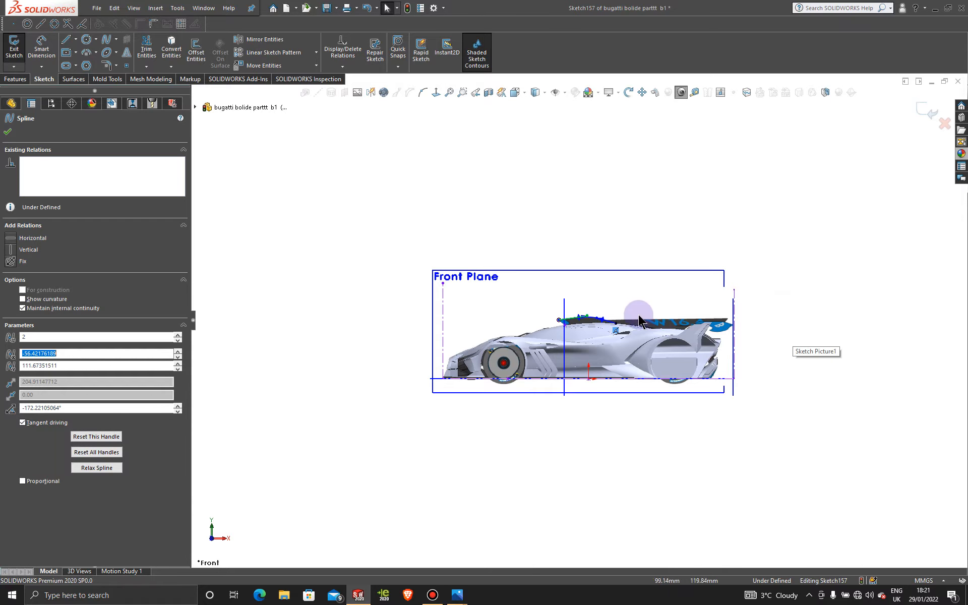
pyautogui.moveTo(734, 333); pyautogui.dragTo(603, 428, button='middle')
pyautogui.scroll(-8, 625, 316)
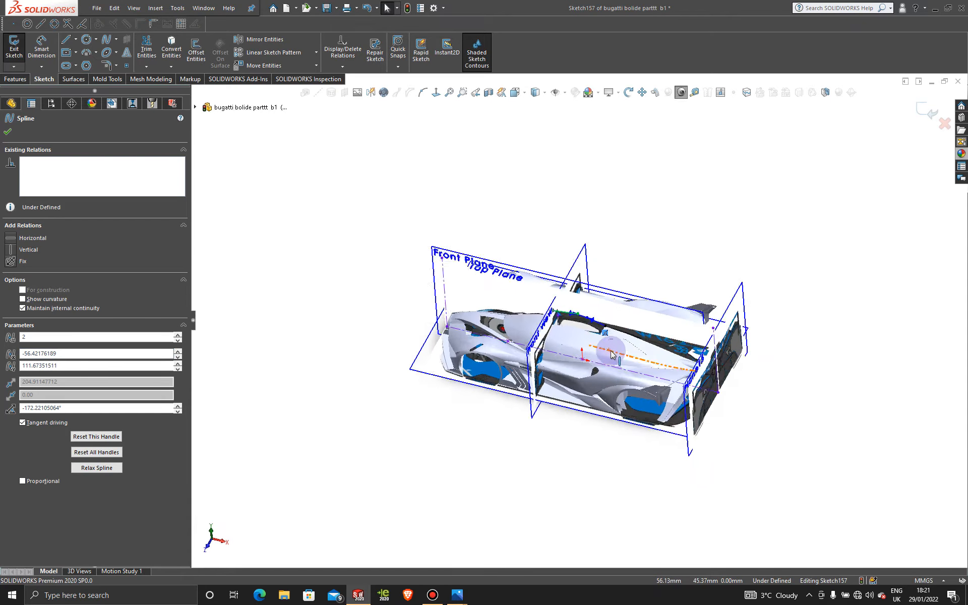
pyautogui.moveTo(625, 316)
pyautogui.mouseDown(button='middle')
pyautogui.moveTo(590, 425)
pyautogui.moveTo(595, 352)
pyautogui.moveTo(641, 293)
pyautogui.moveTo(626, 346)
pyautogui.moveTo(669, 269)
pyautogui.mouseUp(button='middle')
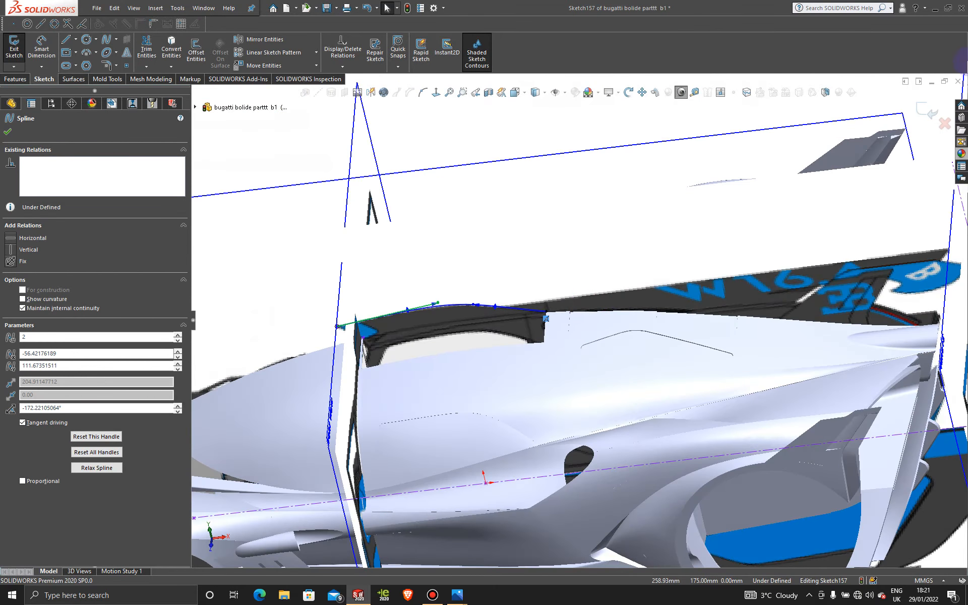
pyautogui.click(926, 112)
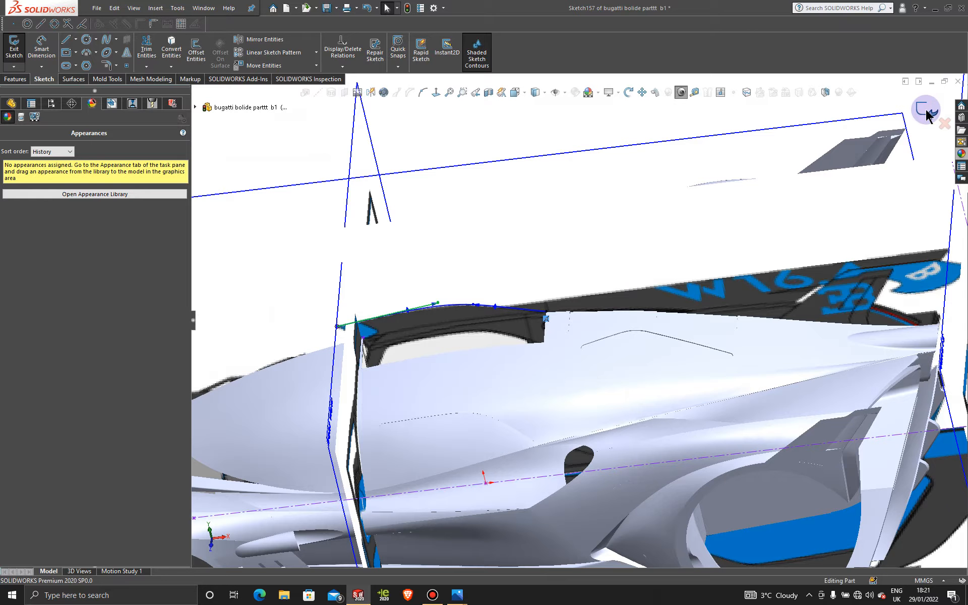
pyautogui.click(51, 104)
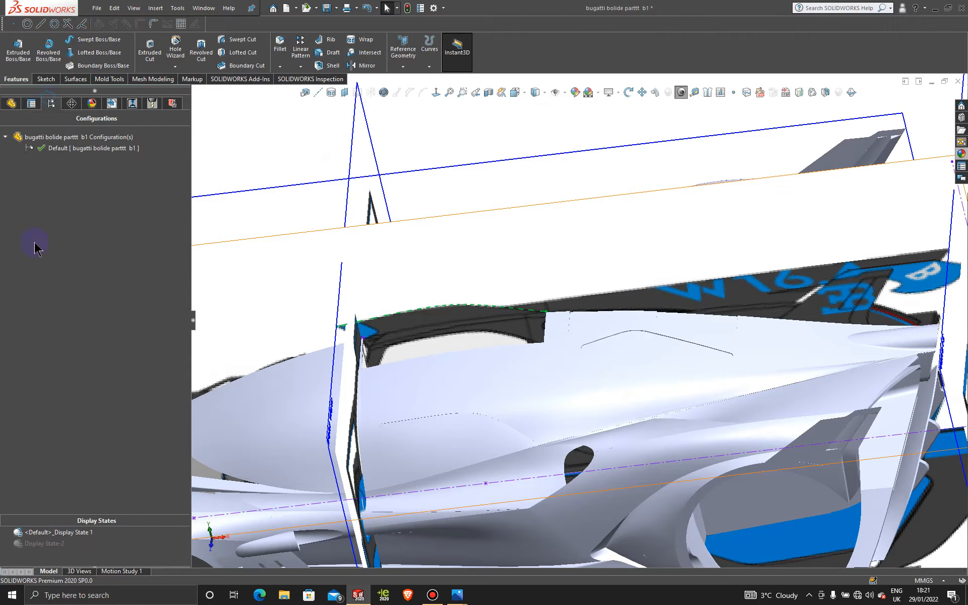
pyautogui.doubleClick(54, 543)
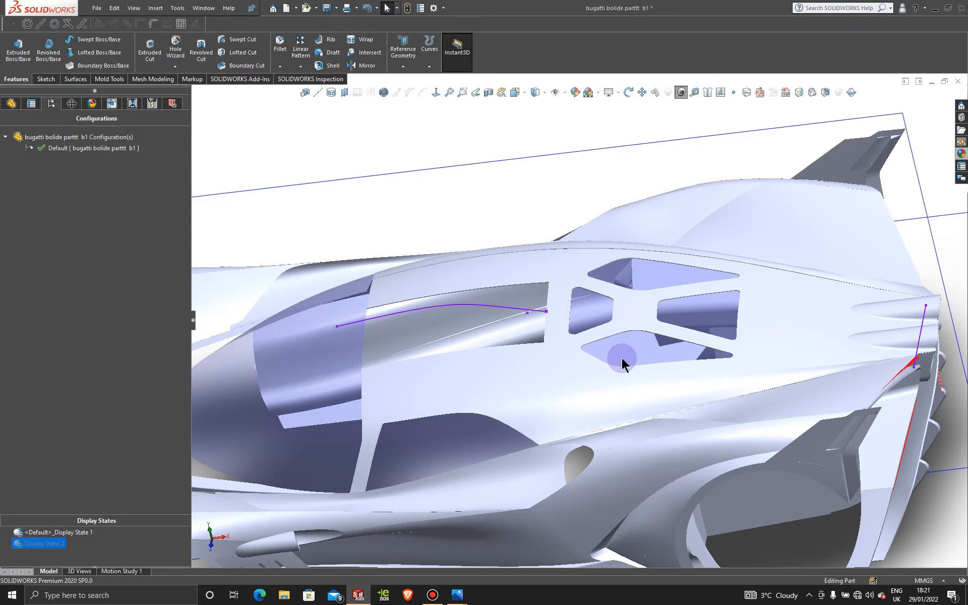
# Examine the roof cutout's front corners and the guide curve's position above them from several angles.
pyautogui.scroll(4, 593, 373)
pyautogui.moveTo(579, 358); pyautogui.dragTo(613, 278, button='middle')
pyautogui.scroll(-10, 543, 344)
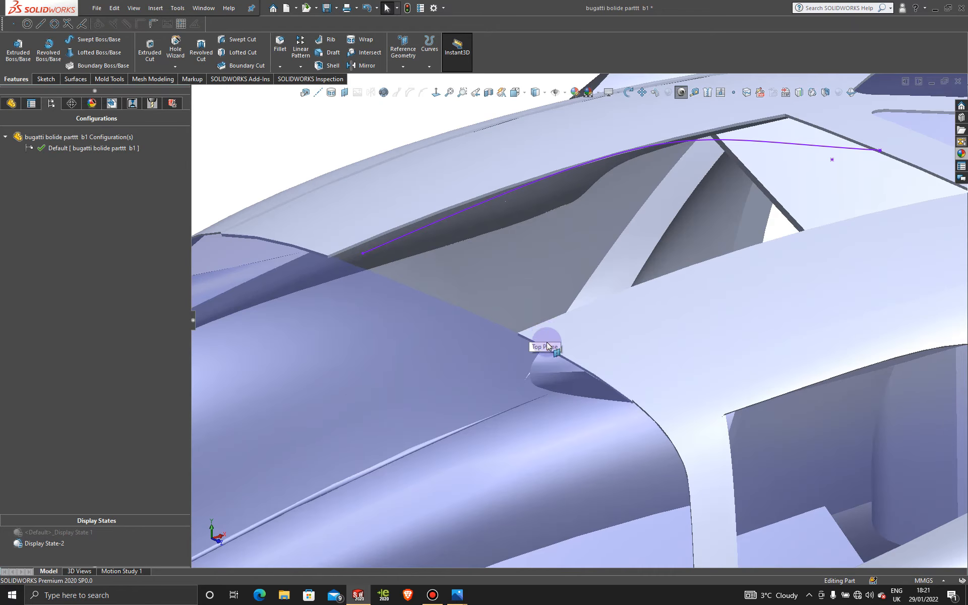
pyautogui.scroll(5, 565, 347)
pyautogui.moveTo(564, 338); pyautogui.dragTo(667, 351, button='middle')
pyautogui.scroll(-5, 792, 276)
pyautogui.scroll(4, 631, 330)
pyautogui.scroll(-5, 619, 341)
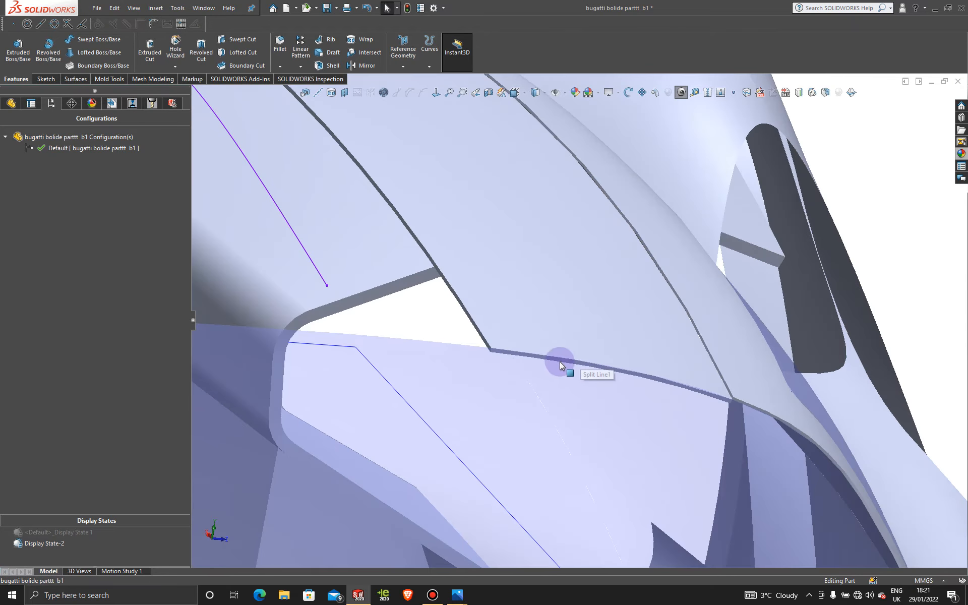
pyautogui.scroll(8, 567, 362)
pyautogui.moveTo(546, 322); pyautogui.dragTo(456, 460, button='middle')
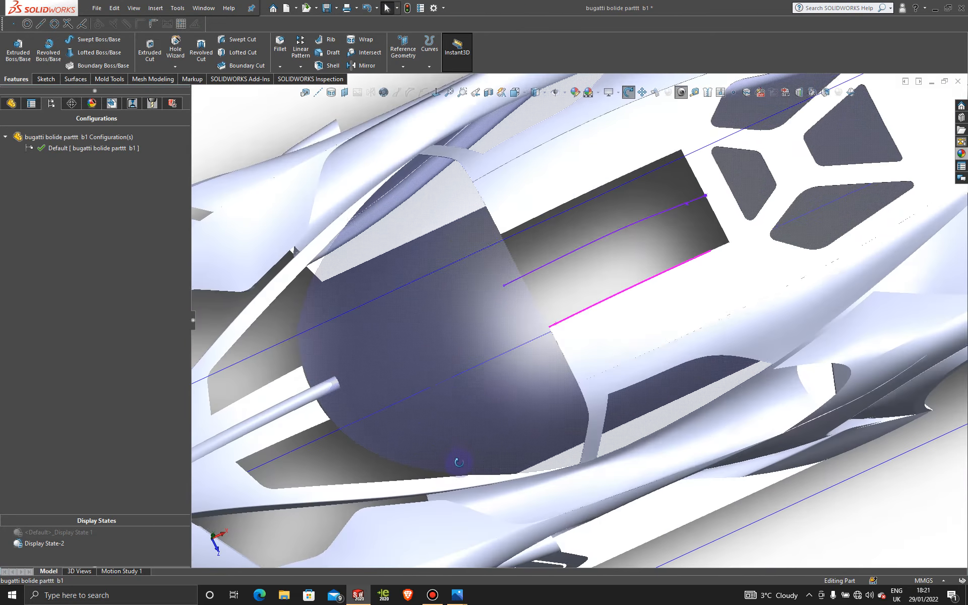
# Start a 3D sketch and draw a two-point spline from the roof cutout's front corner to the scoop guide curve.
pyautogui.scroll(-5, 547, 325)
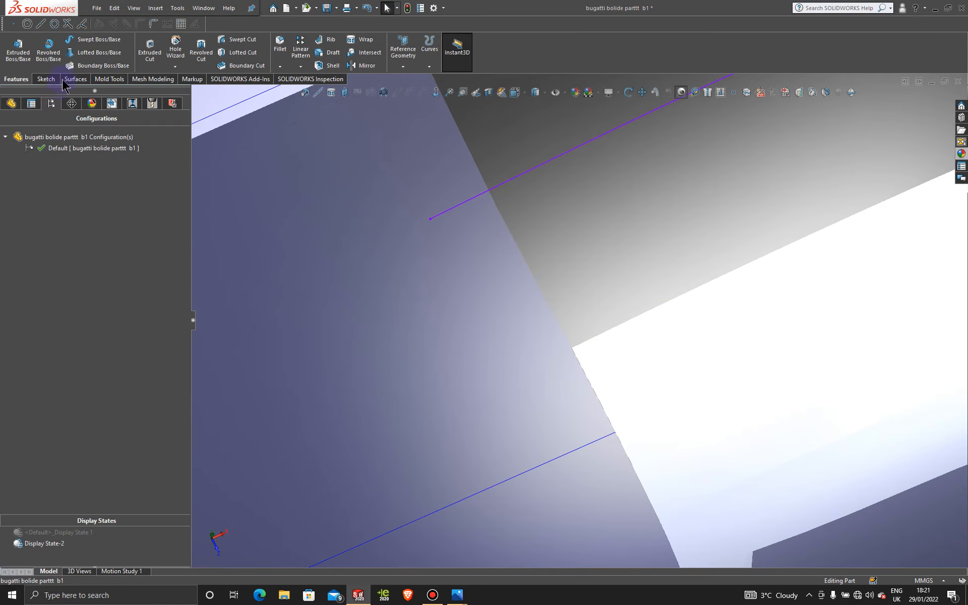
pyautogui.click(43, 80)
pyautogui.click(14, 66)
pyautogui.click(20, 90)
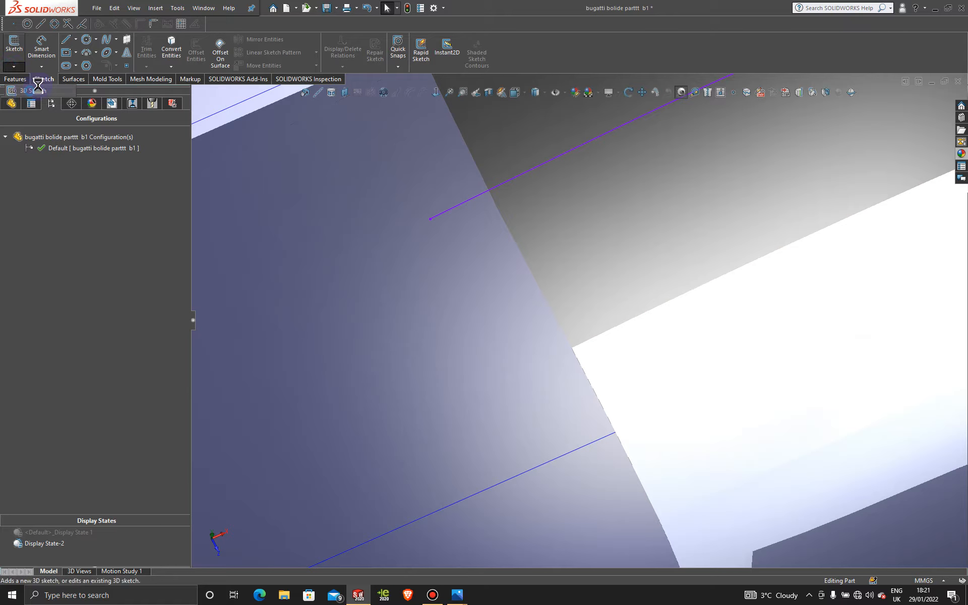
pyautogui.scroll(-2, 590, 352)
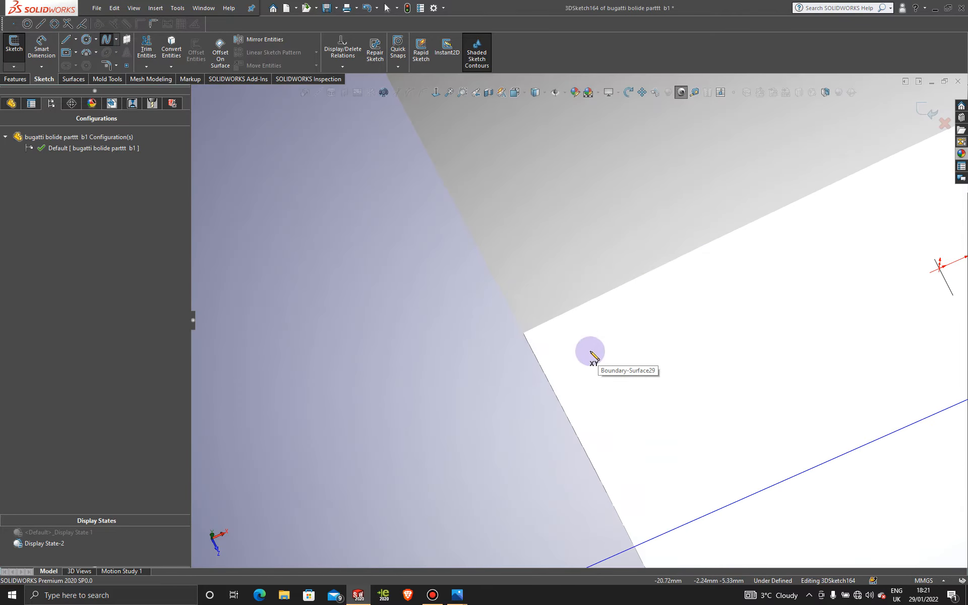
pyautogui.moveTo(536, 331)
pyautogui.mouseDown(button='middle')
pyautogui.moveTo(575, 465)
pyautogui.moveTo(573, 328)
pyautogui.mouseUp(button='middle')
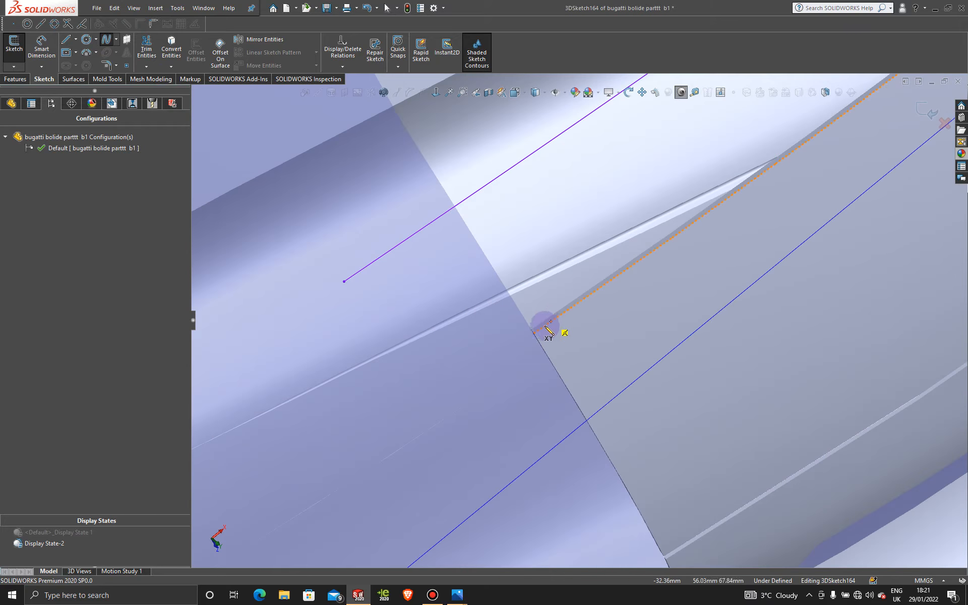
pyautogui.scroll(-2, 534, 326)
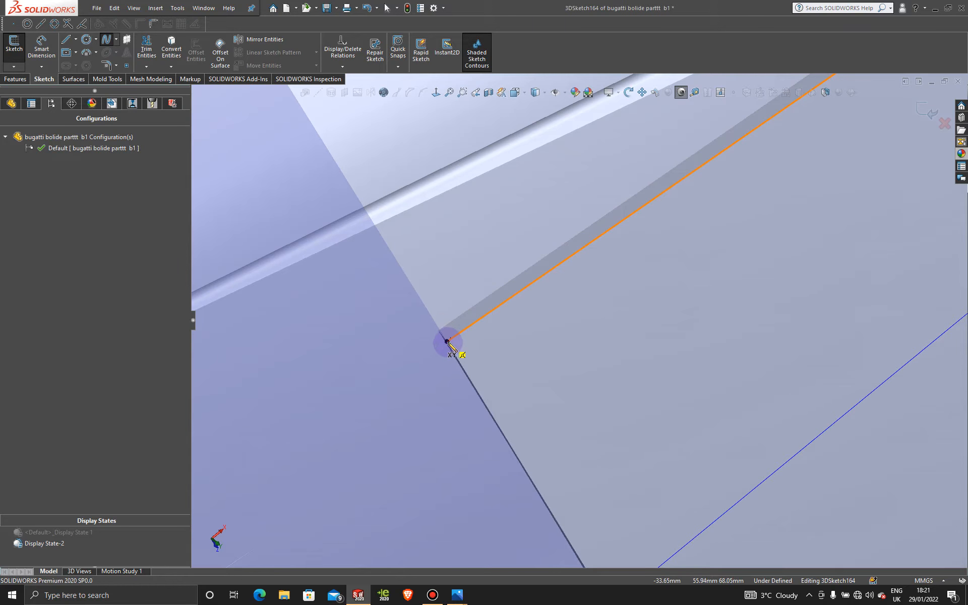
pyautogui.click(447, 342)
pyautogui.scroll(8, 531, 346)
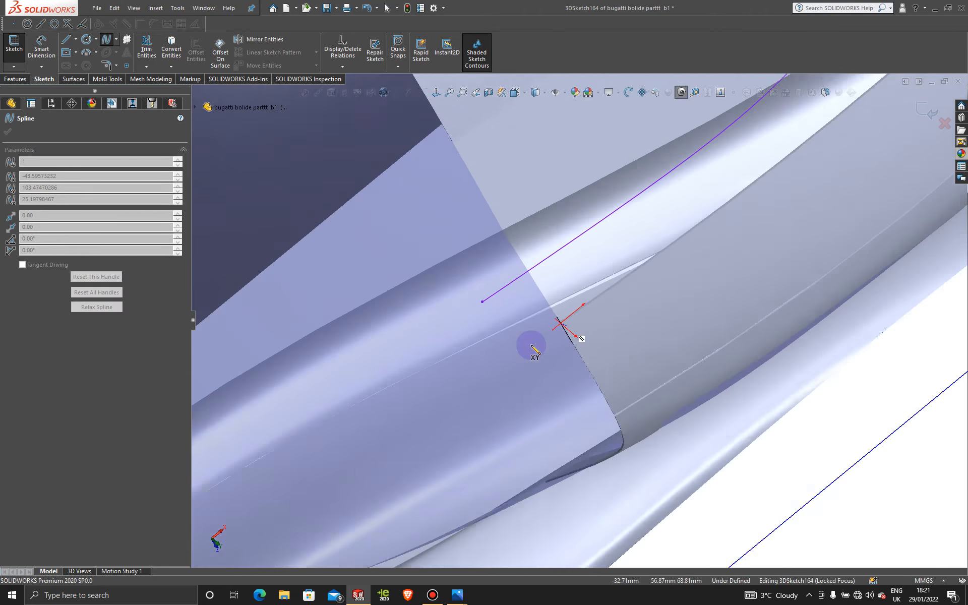
pyautogui.scroll(3, 580, 322)
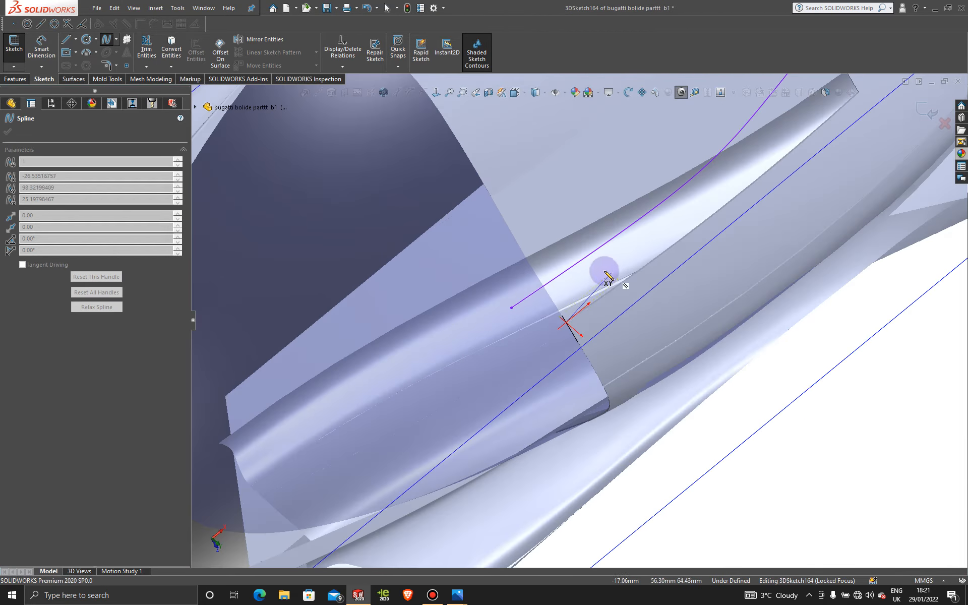
pyautogui.click(551, 281)
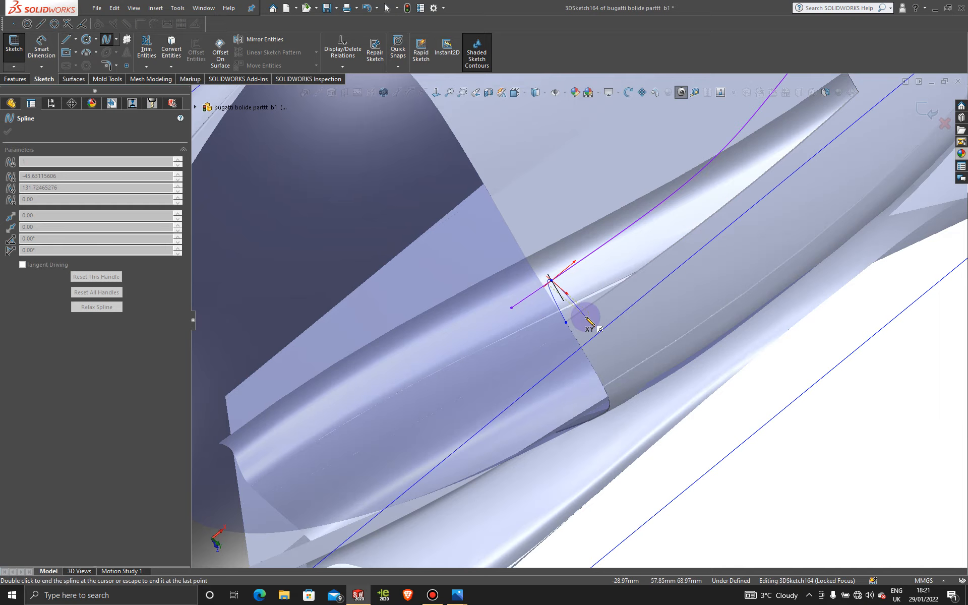
pyautogui.press('Escape')
# In the top view, slide the spline's upper end along the guide curve to X about -44 mm, near the cutout's front edge.
pyautogui.scroll(8, 589, 316)
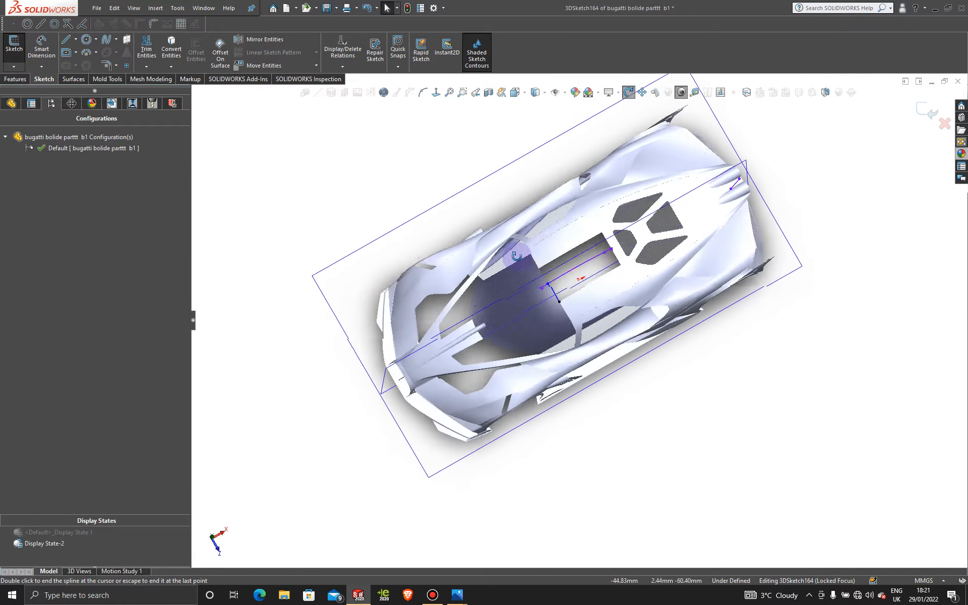
pyautogui.moveTo(516, 256); pyautogui.dragTo(511, 264, button='middle')
pyautogui.press('space')
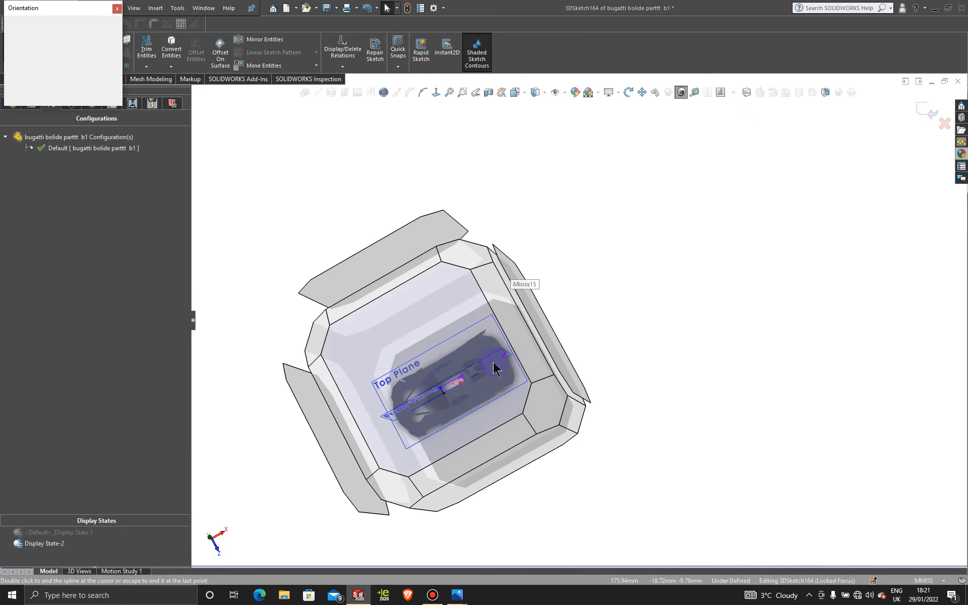
pyautogui.click(493, 364)
pyautogui.scroll(-6, 534, 353)
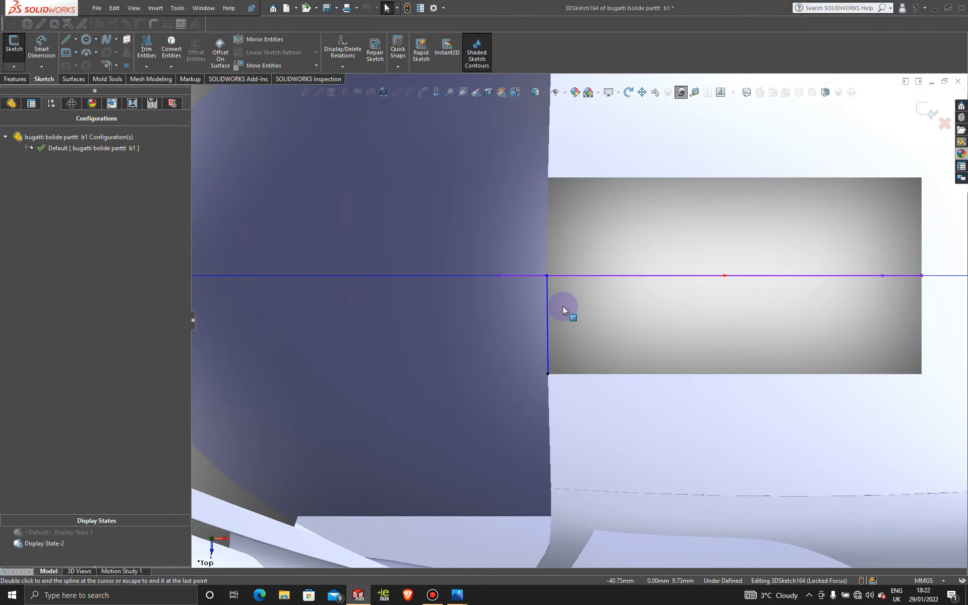
pyautogui.scroll(-5, 562, 307)
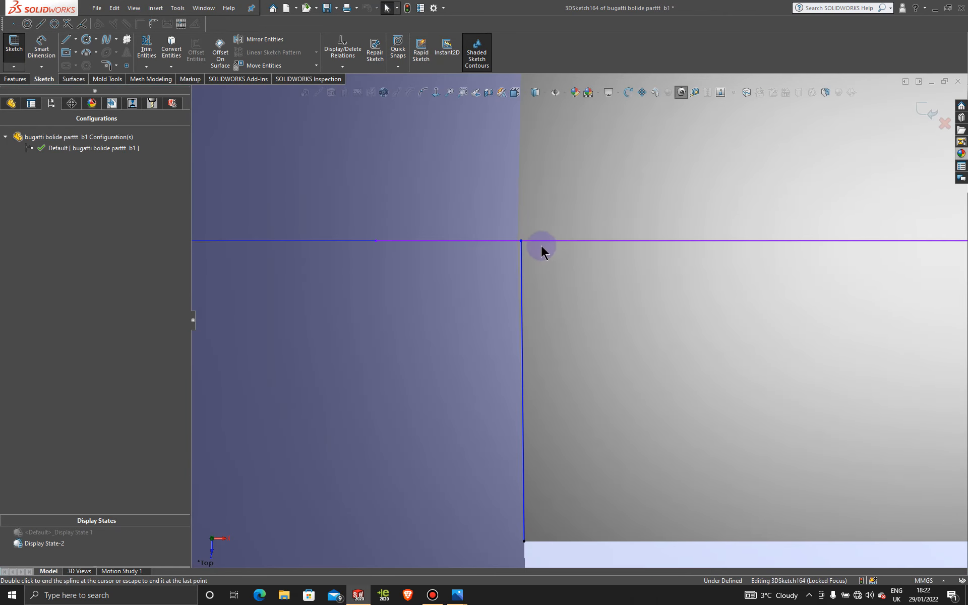
pyautogui.scroll(-3, 537, 256)
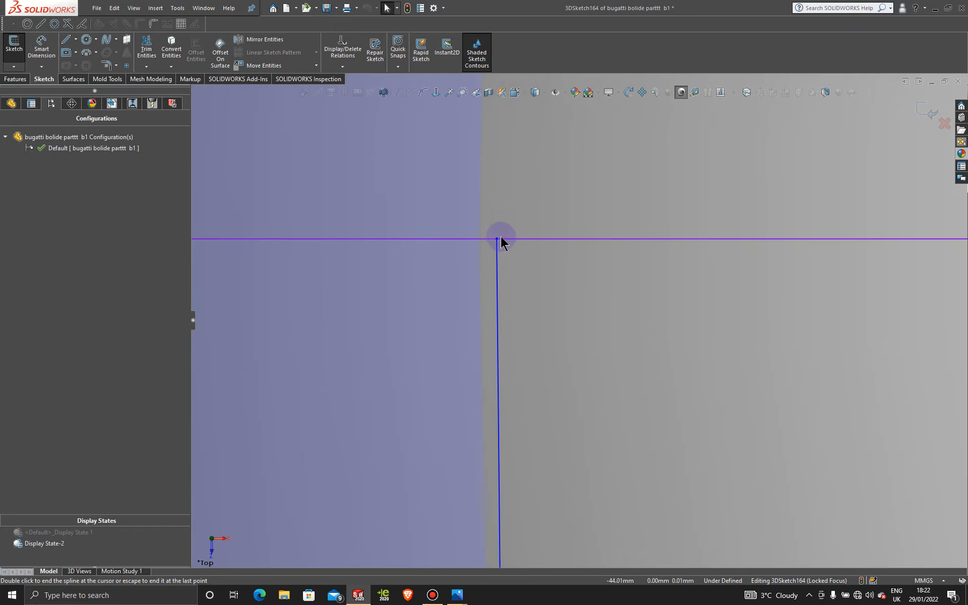
pyautogui.moveTo(497, 238); pyautogui.dragTo(488, 240)
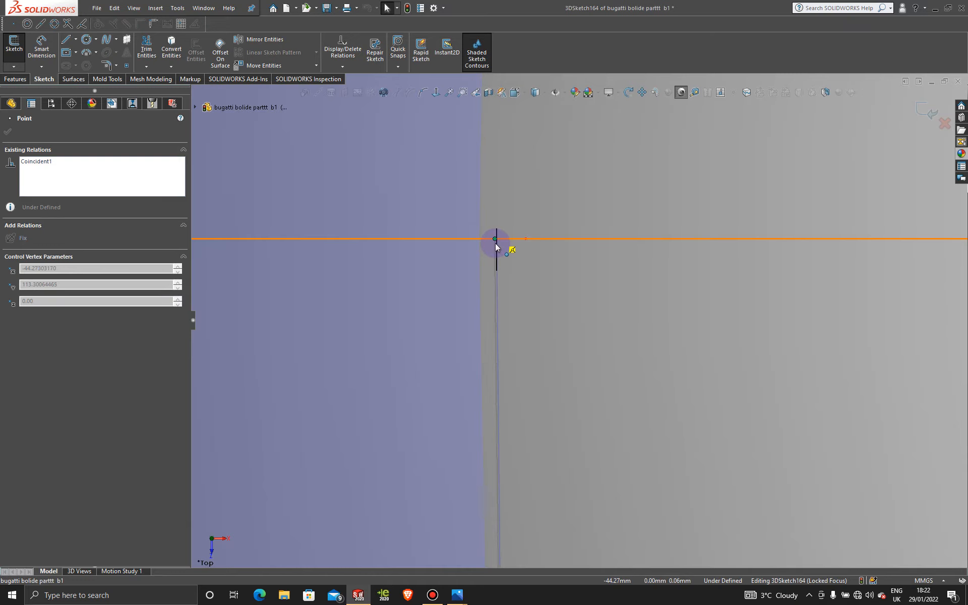
pyautogui.moveTo(497, 243); pyautogui.dragTo(496, 242)
pyautogui.click(666, 423)
pyautogui.scroll(4, 667, 425)
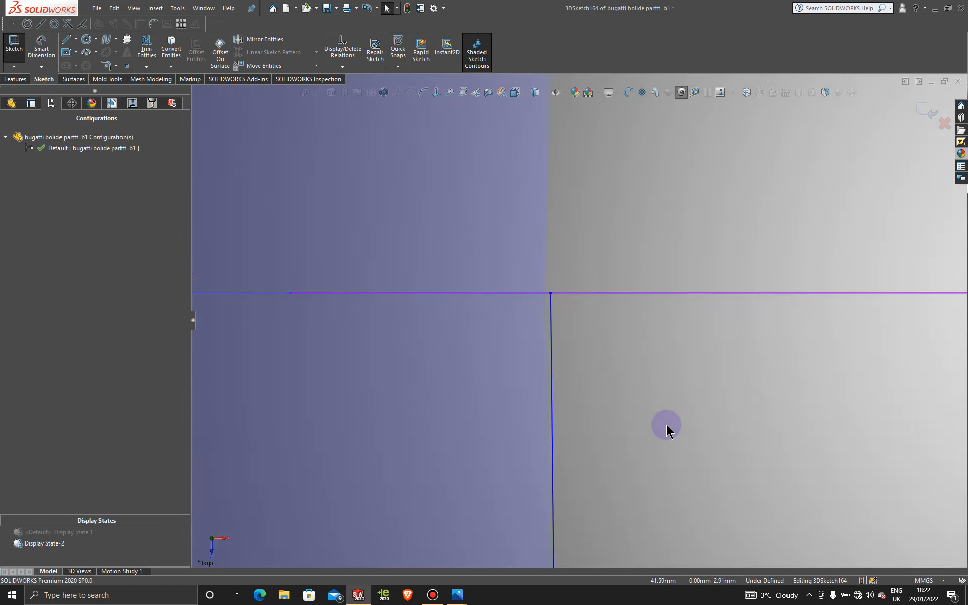
pyautogui.scroll(5, 666, 425)
pyautogui.moveTo(637, 426); pyautogui.dragTo(743, 190, button='middle')
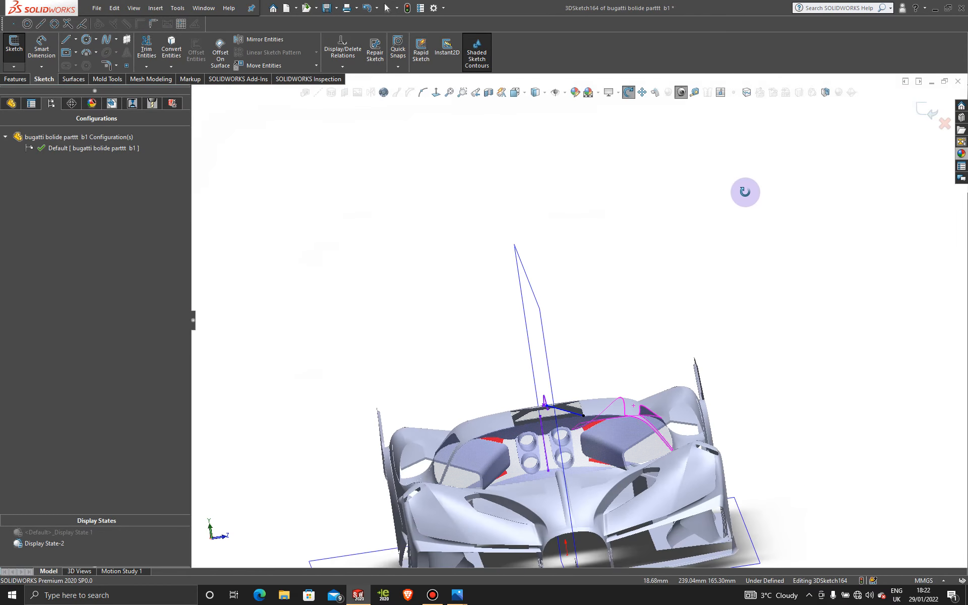
# Examine the cross-section spline against the roof cutout's front edge, starting from the Left view.
pyautogui.press('space')
pyautogui.click(413, 397)
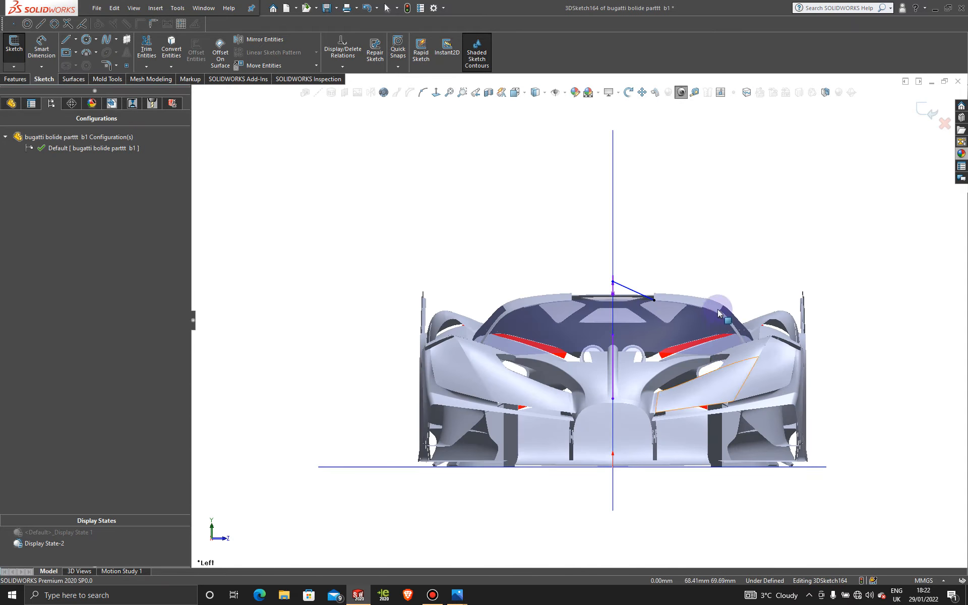
pyautogui.scroll(-5, 619, 308)
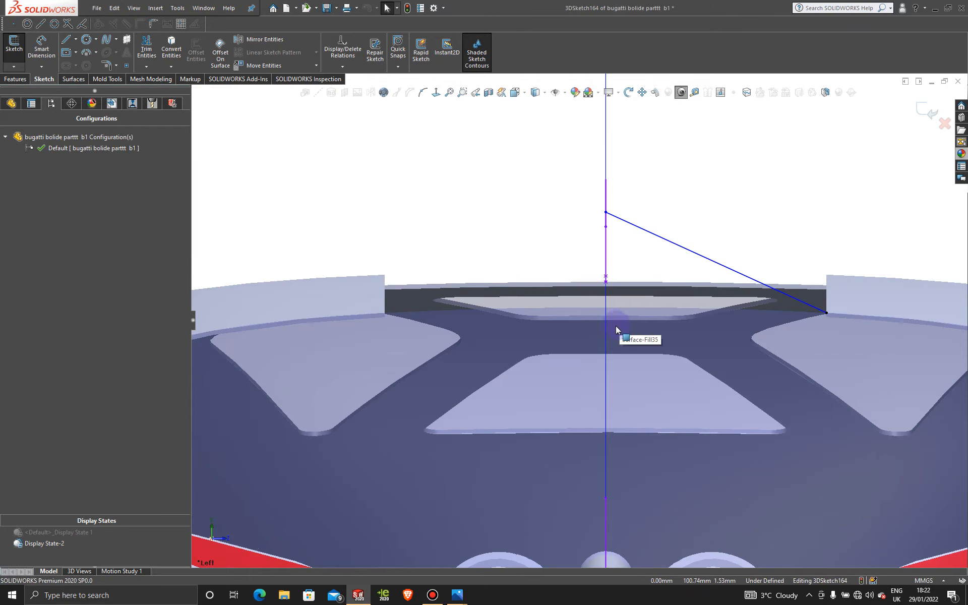
pyautogui.moveTo(612, 337)
pyautogui.mouseDown(button='middle')
pyautogui.moveTo(588, 336)
pyautogui.moveTo(588, 327)
pyautogui.mouseUp(button='middle')
pyautogui.scroll(6, 610, 333)
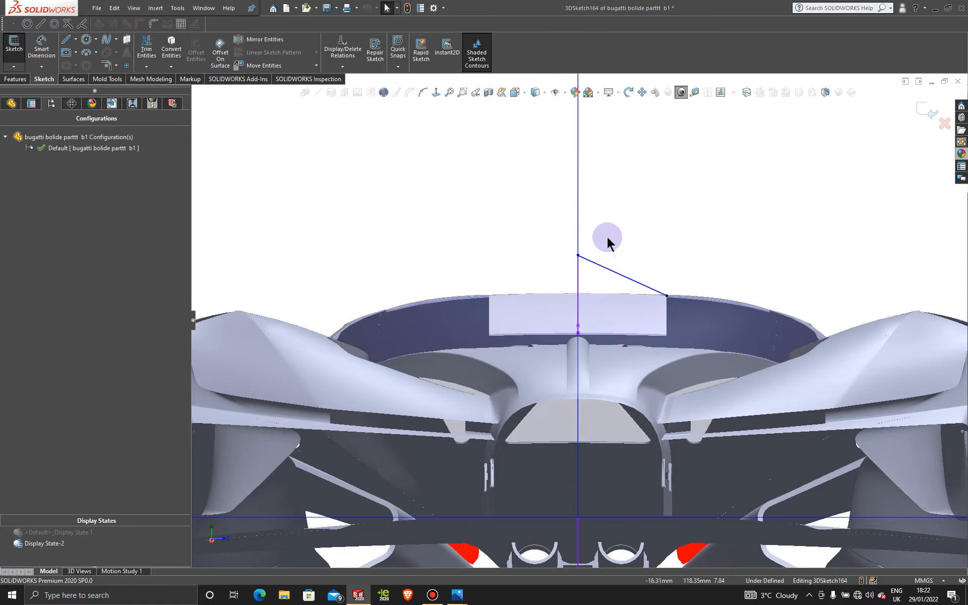
pyautogui.scroll(-8, 586, 291)
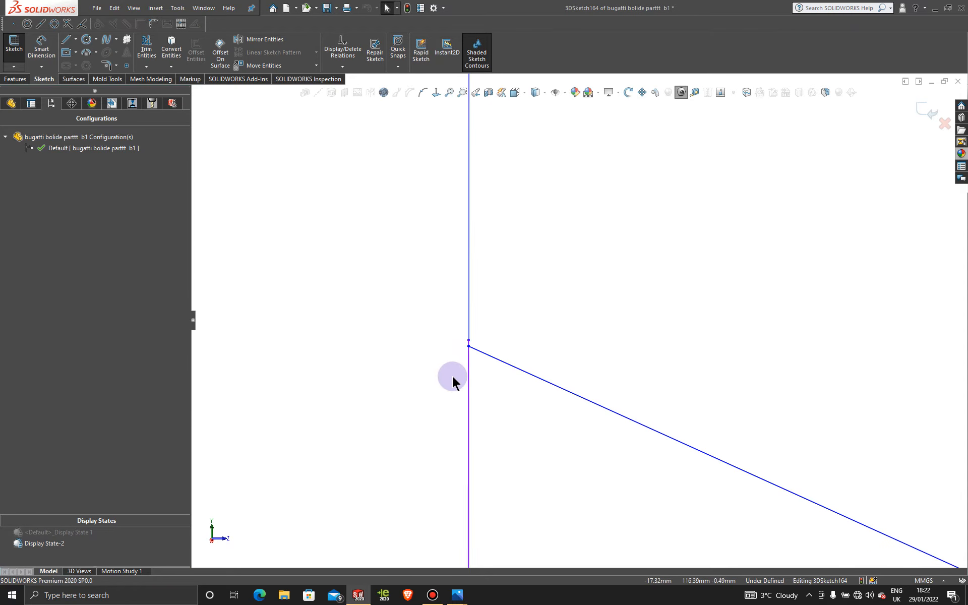
pyautogui.scroll(6, 552, 396)
pyautogui.scroll(6, 629, 461)
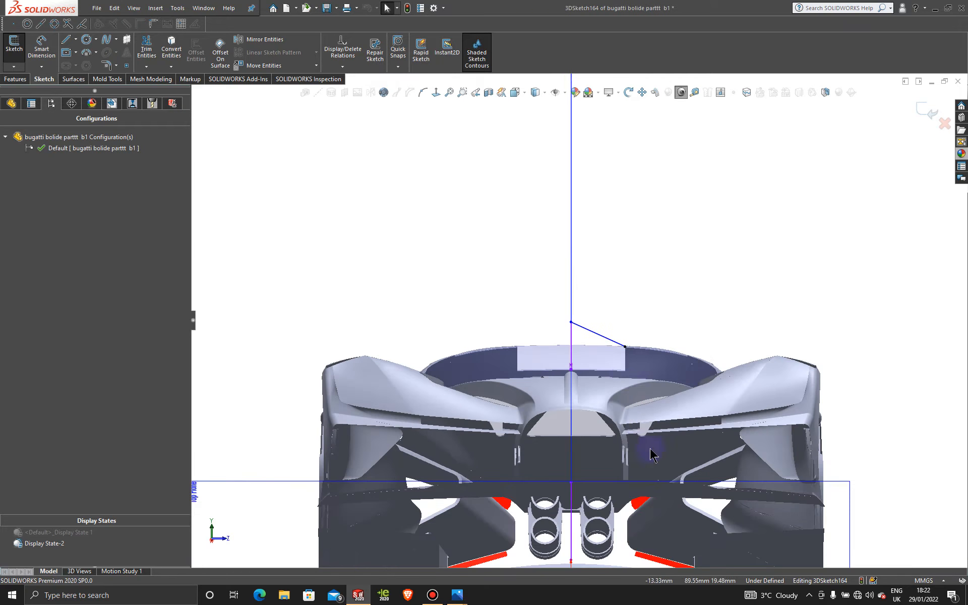
pyautogui.scroll(-6, 606, 356)
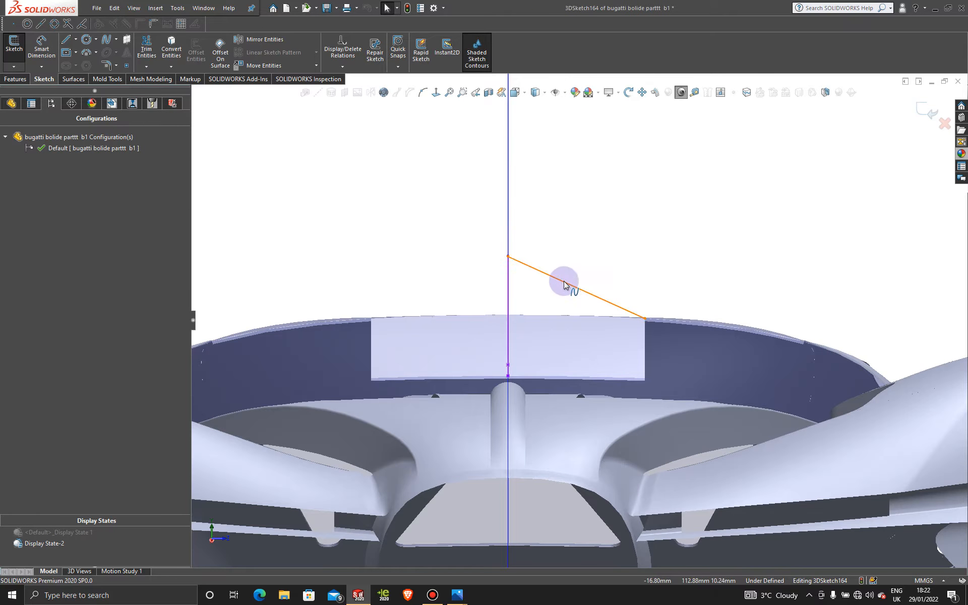
# Turn the cross-section spline's upper tangent handle nearly horizontal and constrain it Along Z.
pyautogui.click(565, 285)
pyautogui.scroll(-4, 554, 294)
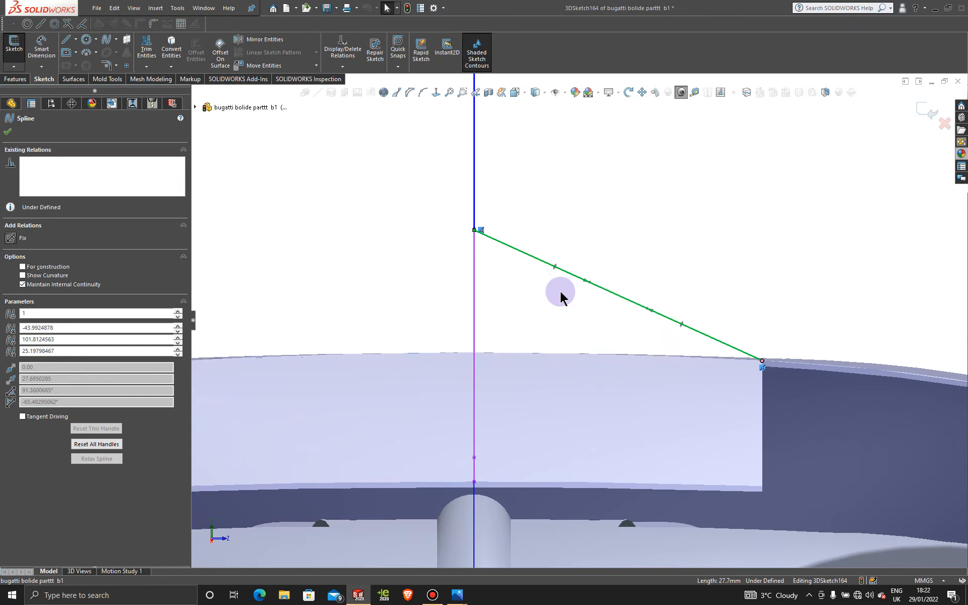
pyautogui.moveTo(591, 283); pyautogui.dragTo(604, 226)
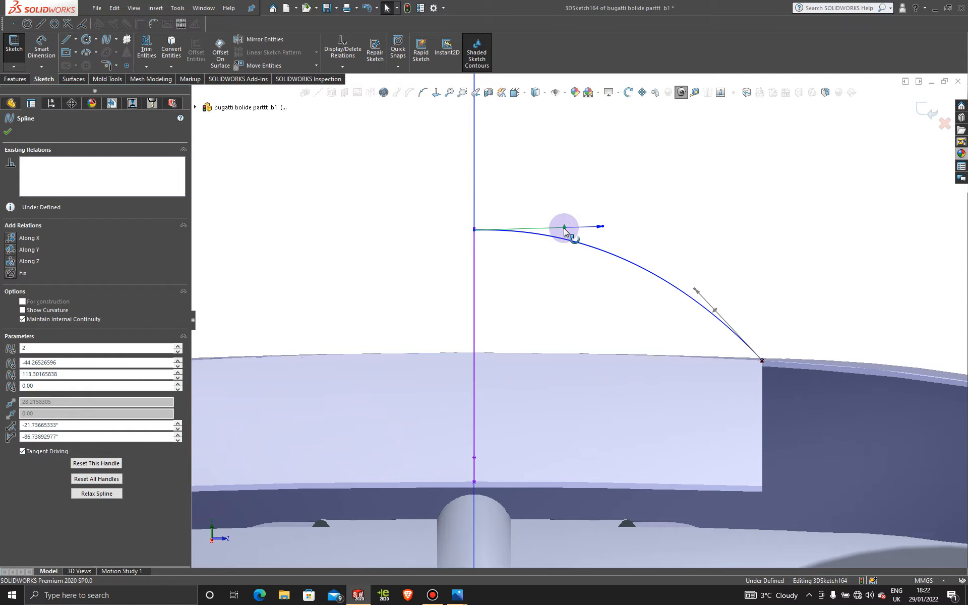
pyautogui.click(11, 262)
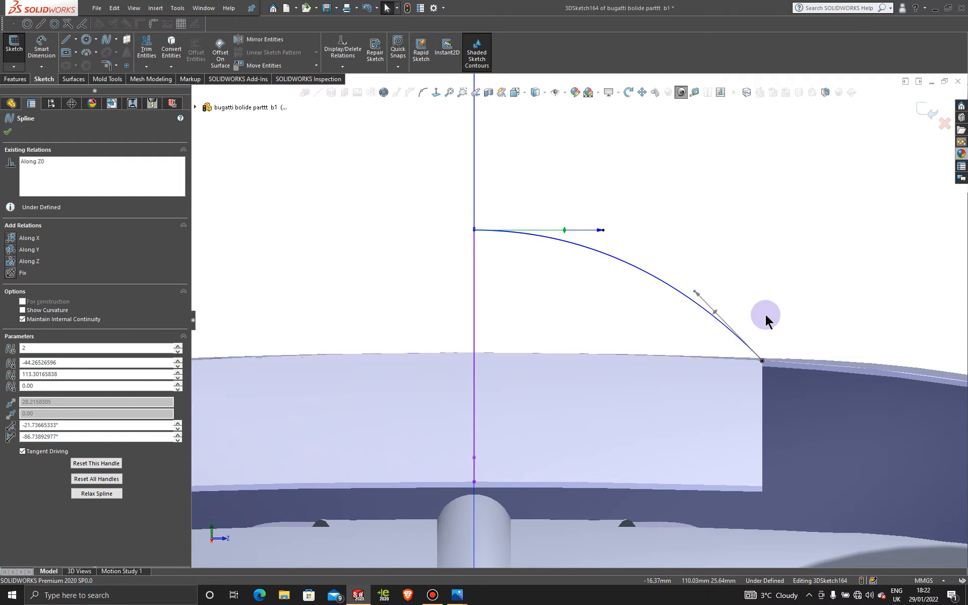
# Pull down the spline's tangent handle at the cutout corner and make the spline tangent to the adjoining roof edge.
pyautogui.moveTo(695, 291); pyautogui.dragTo(675, 343)
pyautogui.scroll(-5, 794, 377)
pyautogui.moveTo(595, 326); pyautogui.dragTo(596, 339, button='middle')
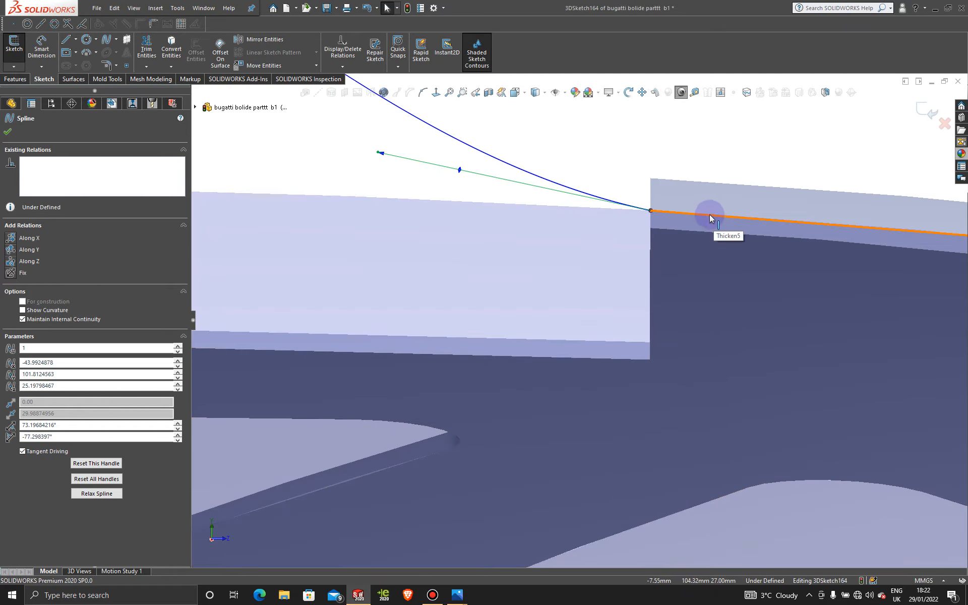
pyautogui.moveTo(637, 234)
pyautogui.mouseDown(button='middle')
pyautogui.moveTo(637, 247)
pyautogui.moveTo(752, 173)
pyautogui.mouseUp(button='middle')
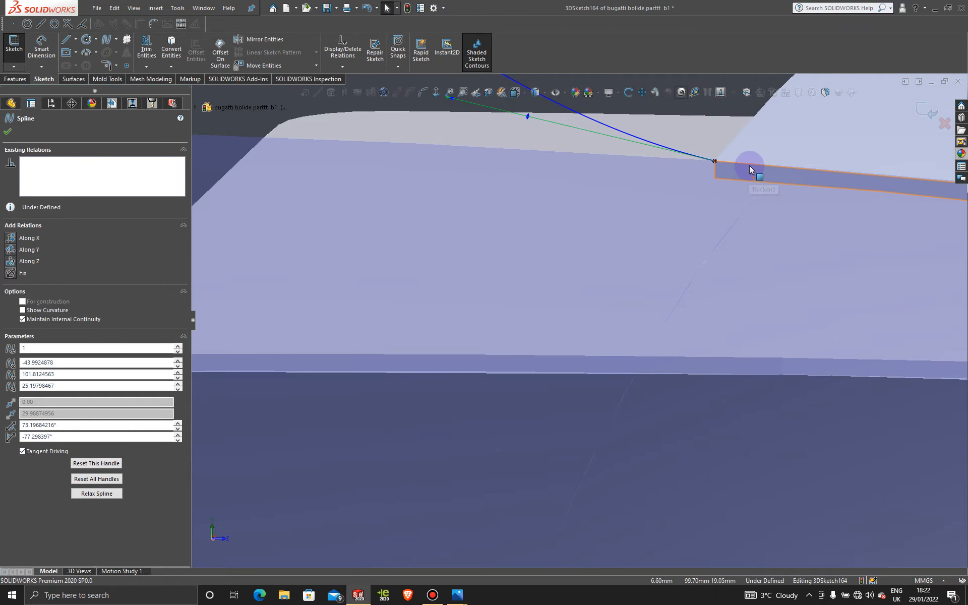
pyautogui.click(751, 164)
pyautogui.scroll(5, 752, 163)
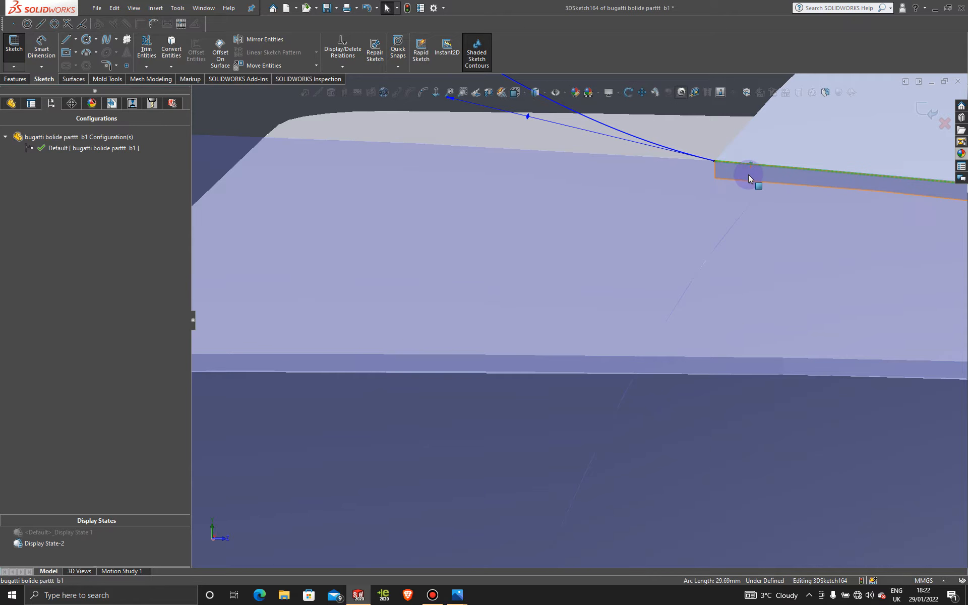
pyautogui.scroll(-4, 658, 301)
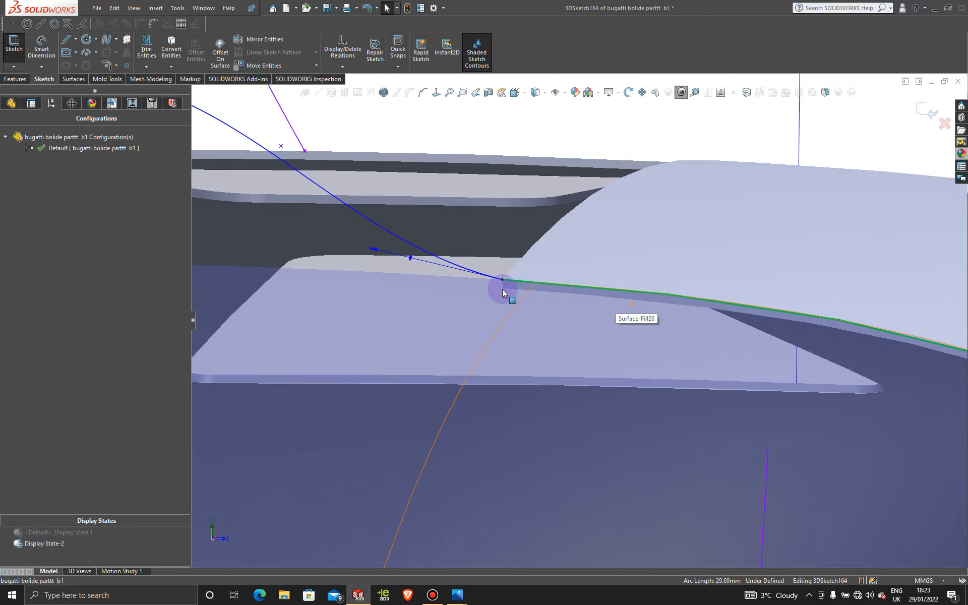
pyautogui.keyDown('ctrl'); pyautogui.click(470, 271); pyautogui.keyUp('ctrl')
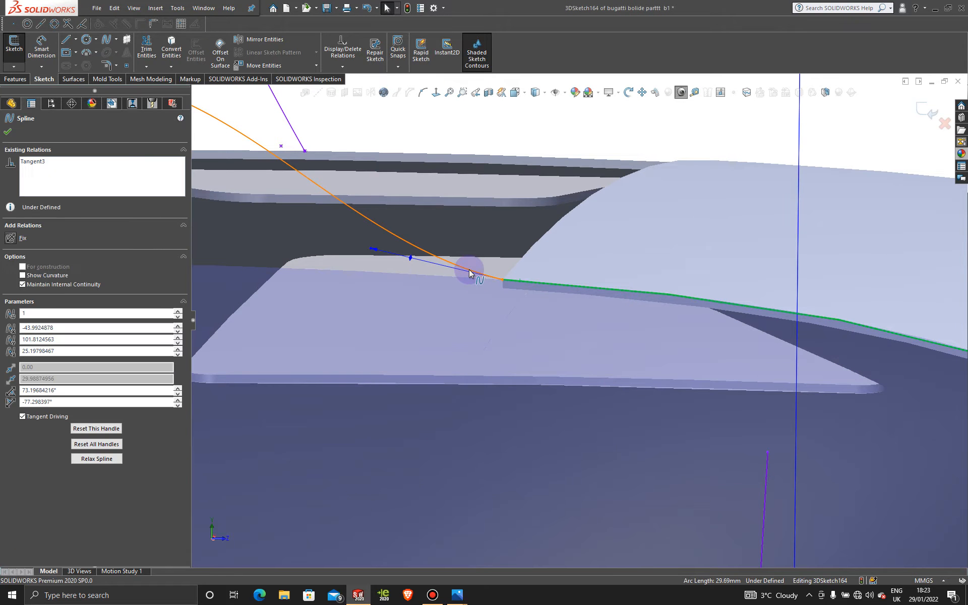
pyautogui.click(498, 227)
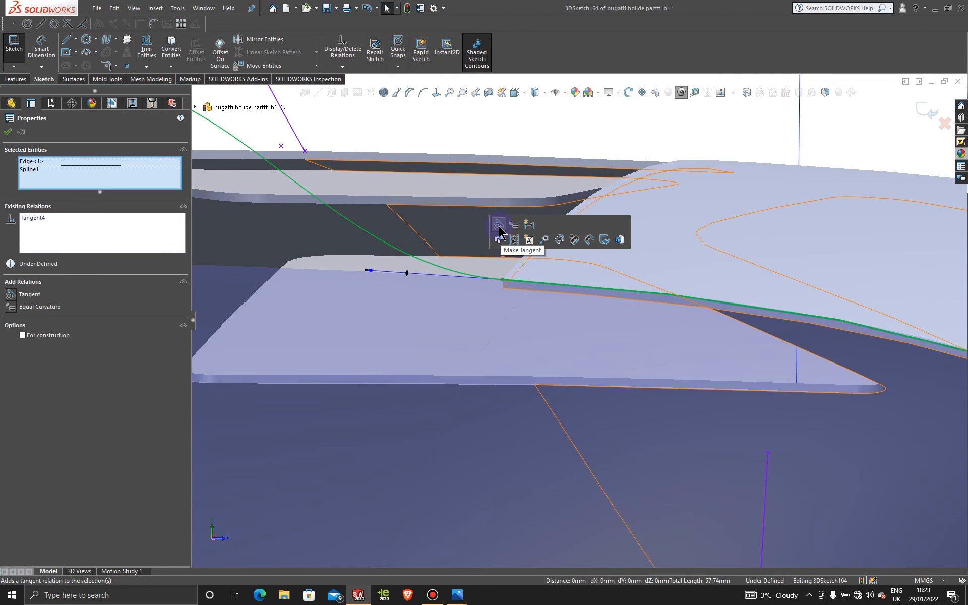
# In the Left view, stretch the spline's upper tangent handle outward to a weighting of about 66 to widen the scoop's shoulder.
pyautogui.press('space')
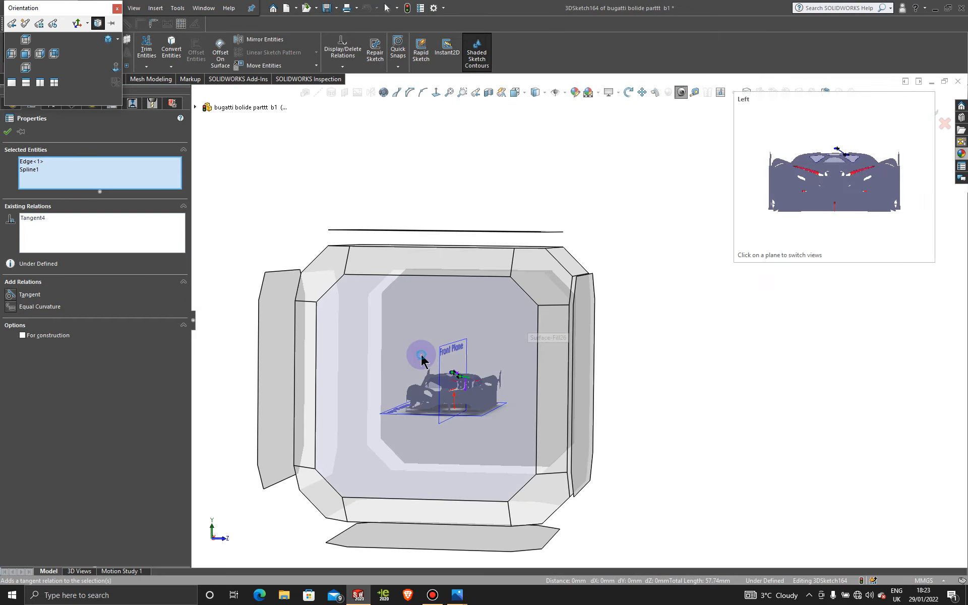
pyautogui.click(423, 358)
pyautogui.scroll(-10, 625, 292)
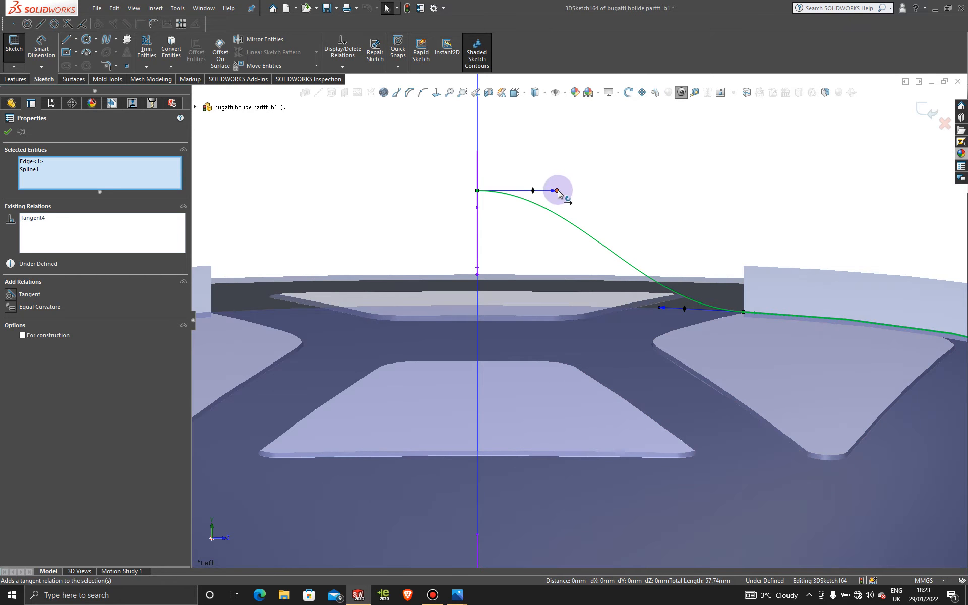
pyautogui.moveTo(580, 192); pyautogui.dragTo(664, 198)
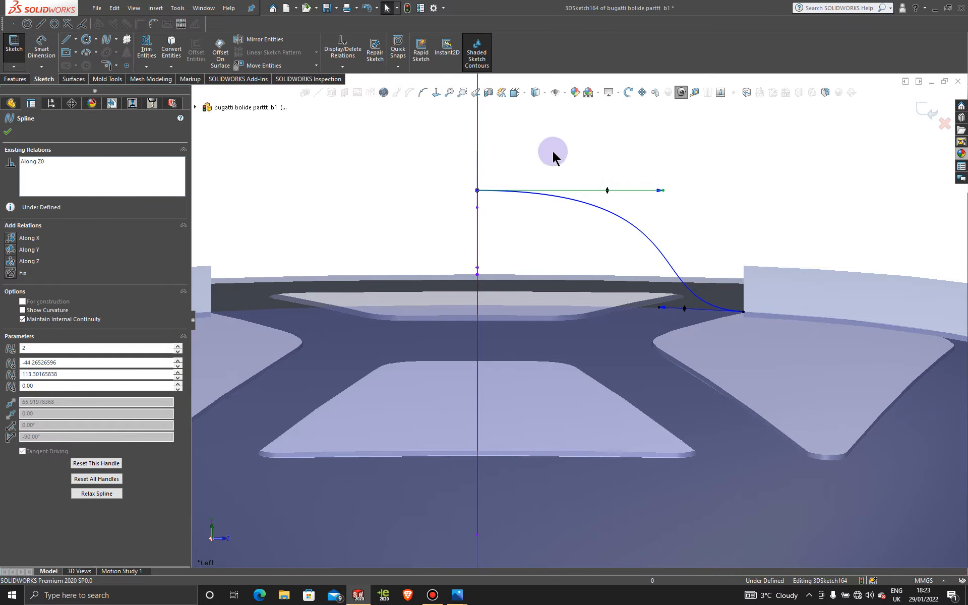
# Insert two extra spline points on the cross-section curve, one on the shoulder and one on the descending side.
pyautogui.click(423, 92)
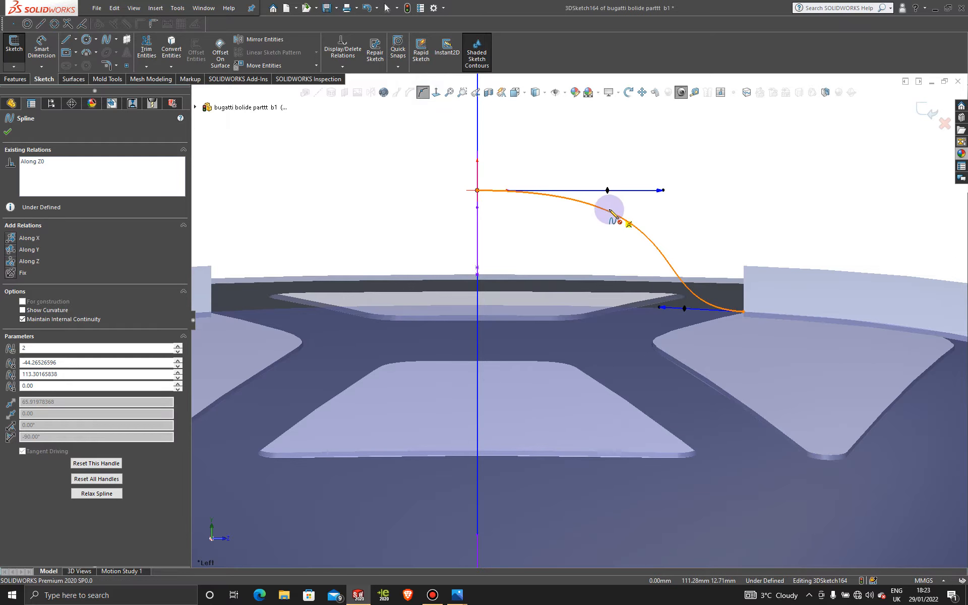
pyautogui.press('Escape')
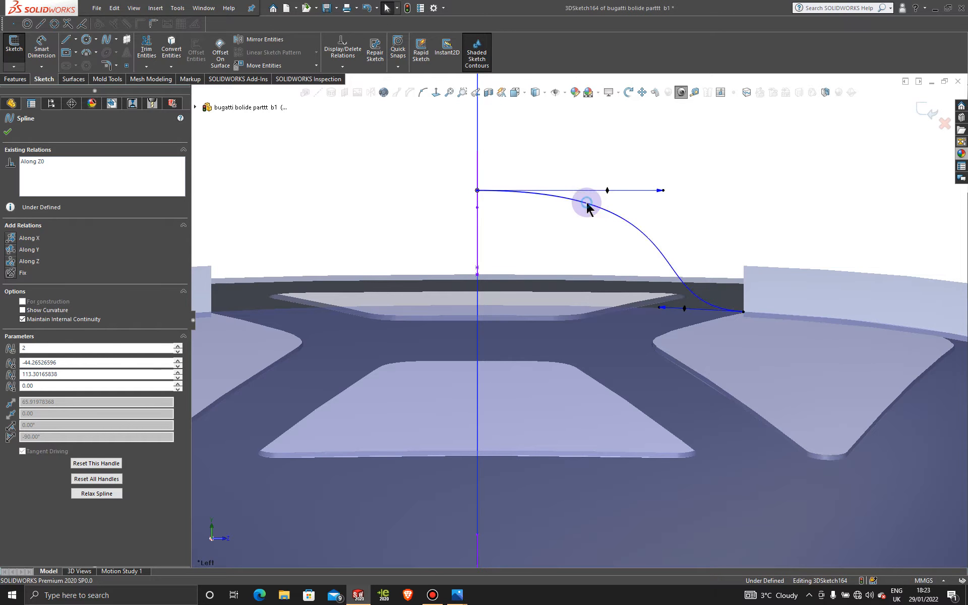
pyautogui.click(423, 92)
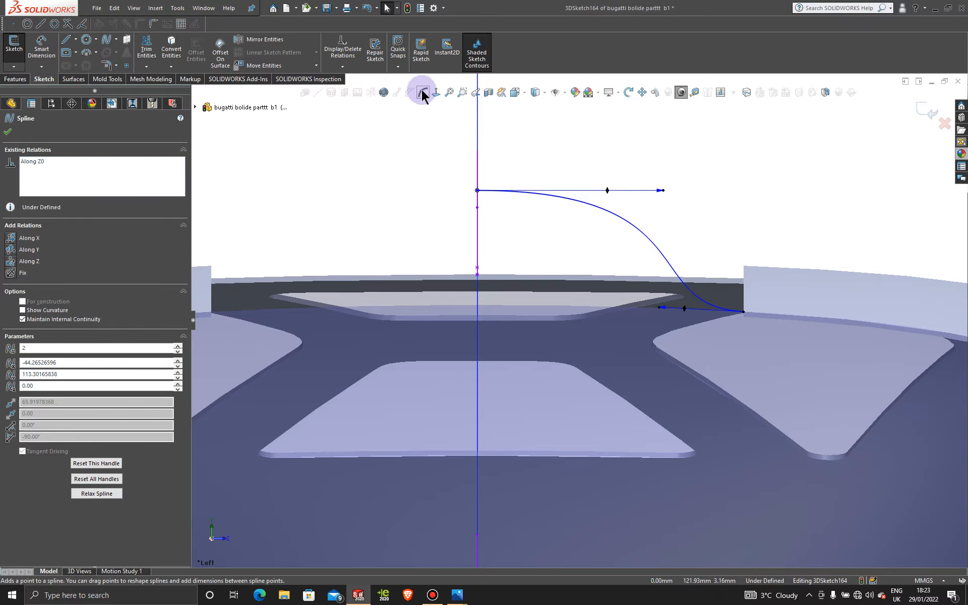
pyautogui.click(599, 208)
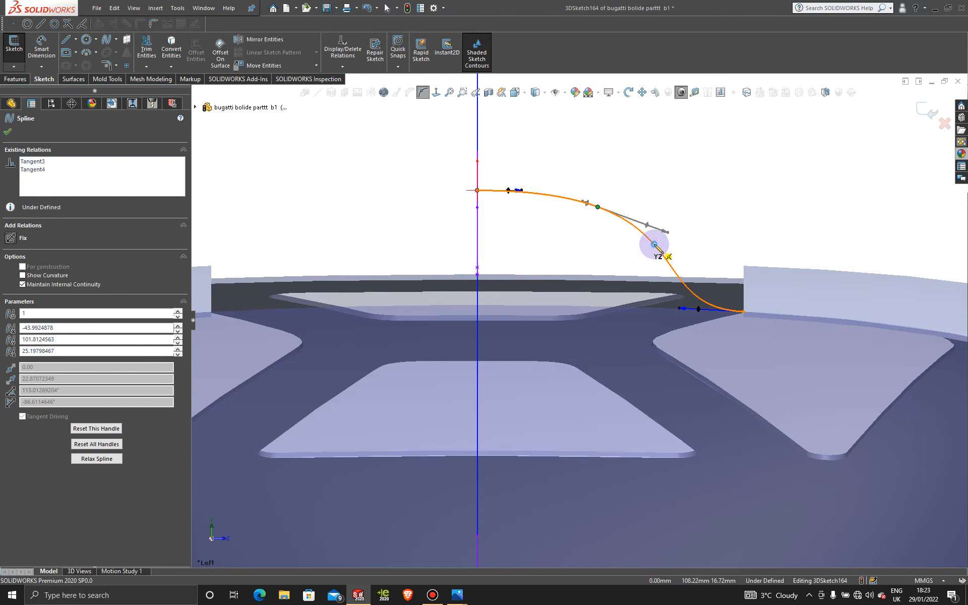
pyautogui.click(655, 245)
pyautogui.press('Escape')
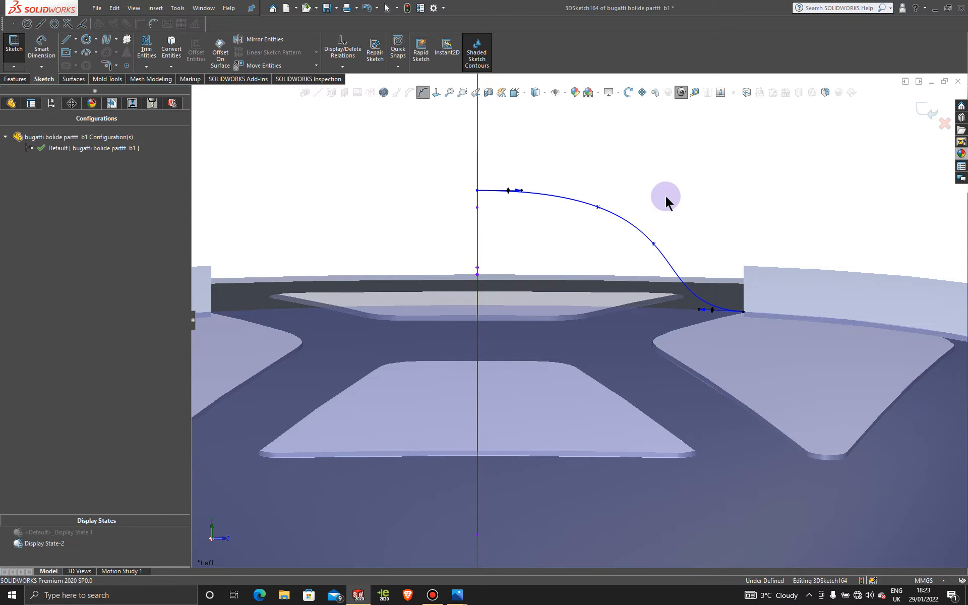
# Show the spline's control polygon and pull its shoulder control point outward to about Y 111.8 mm, Z 19.8 mm.
pyautogui.click(605, 211)
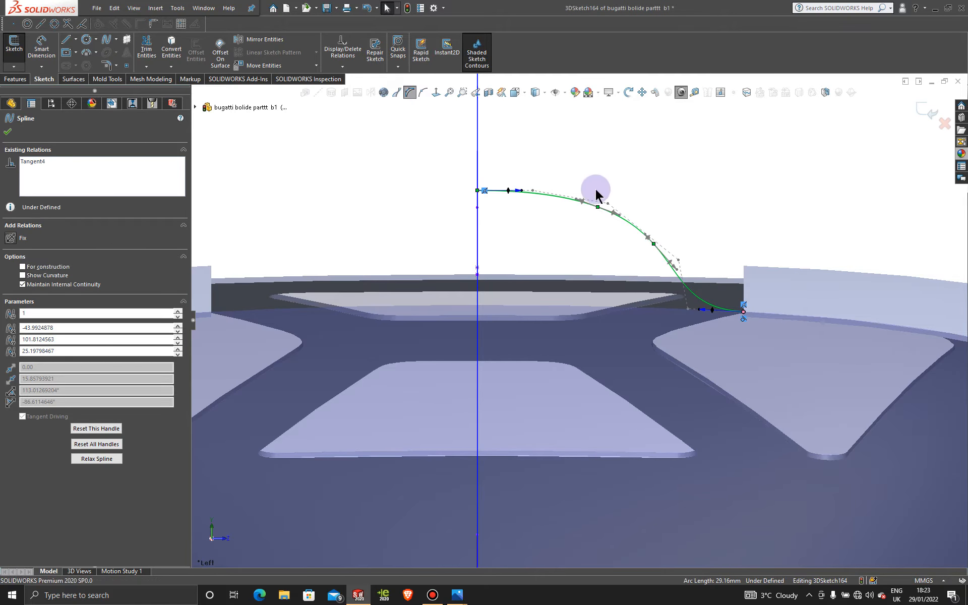
pyautogui.click(609, 205)
pyautogui.moveTo(609, 204); pyautogui.dragTo(640, 204)
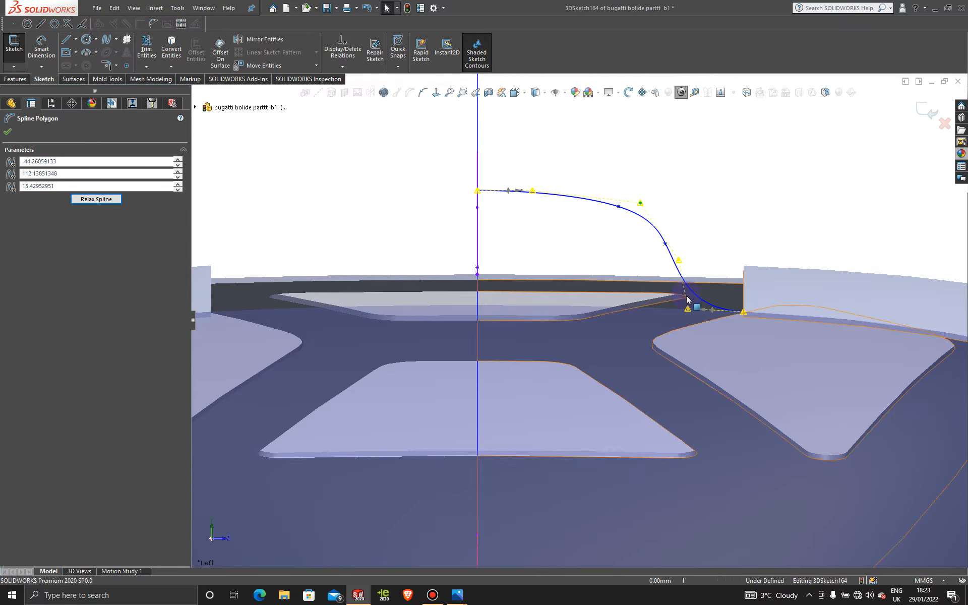
pyautogui.click(684, 310)
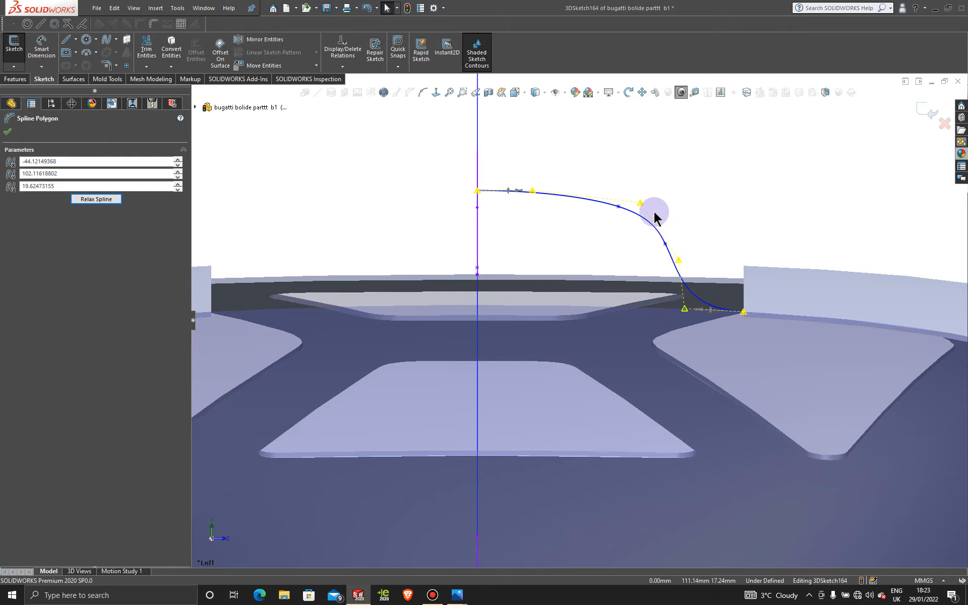
pyautogui.moveTo(643, 208); pyautogui.dragTo(676, 207)
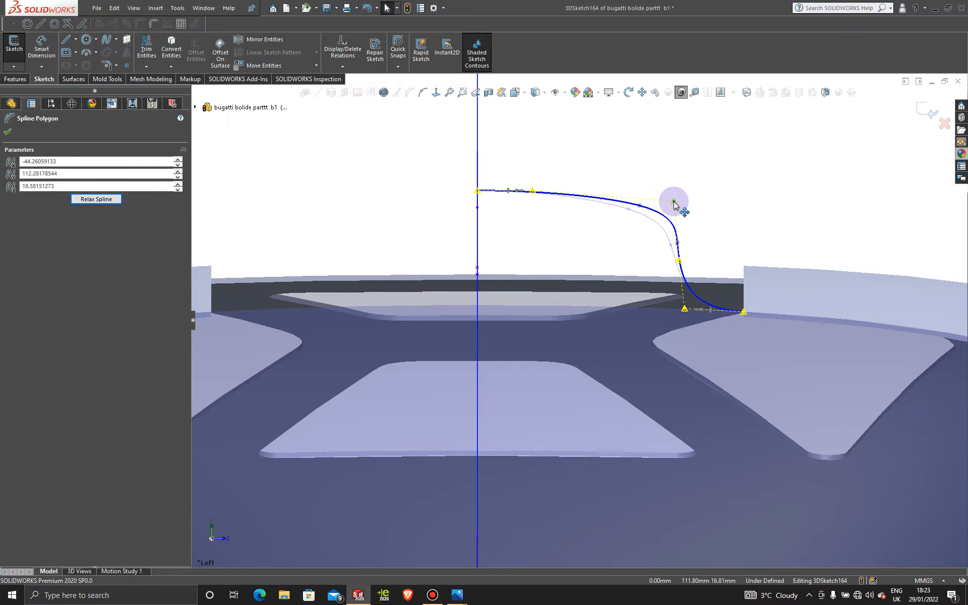
pyautogui.moveTo(674, 201); pyautogui.dragTo(687, 209)
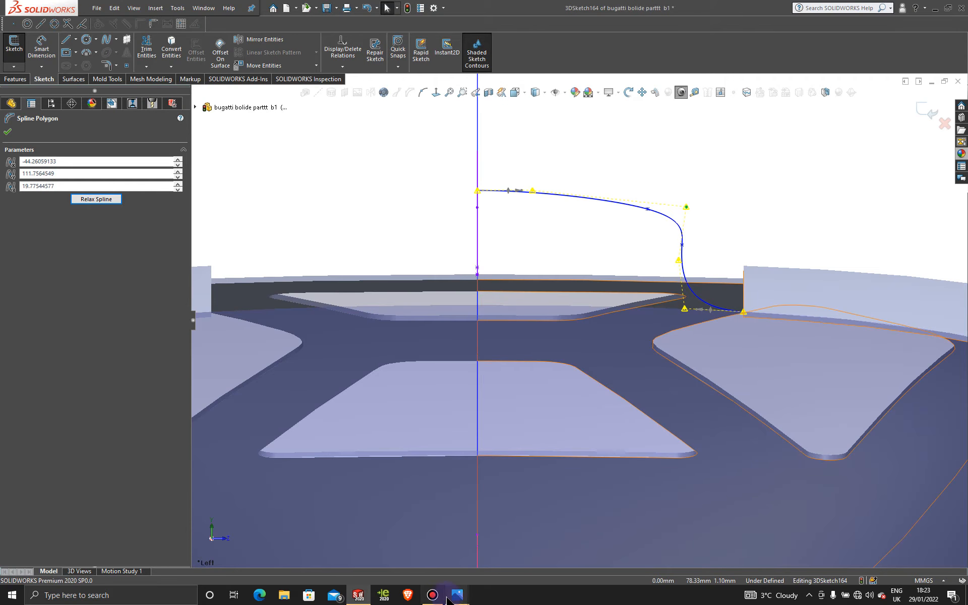
# Switch to Photos to check the scoop's shape in the Bugatti-Bolide-Off-Roader reference image, and return to SOLIDWORKS.
pyautogui.moveTo(448, 597)
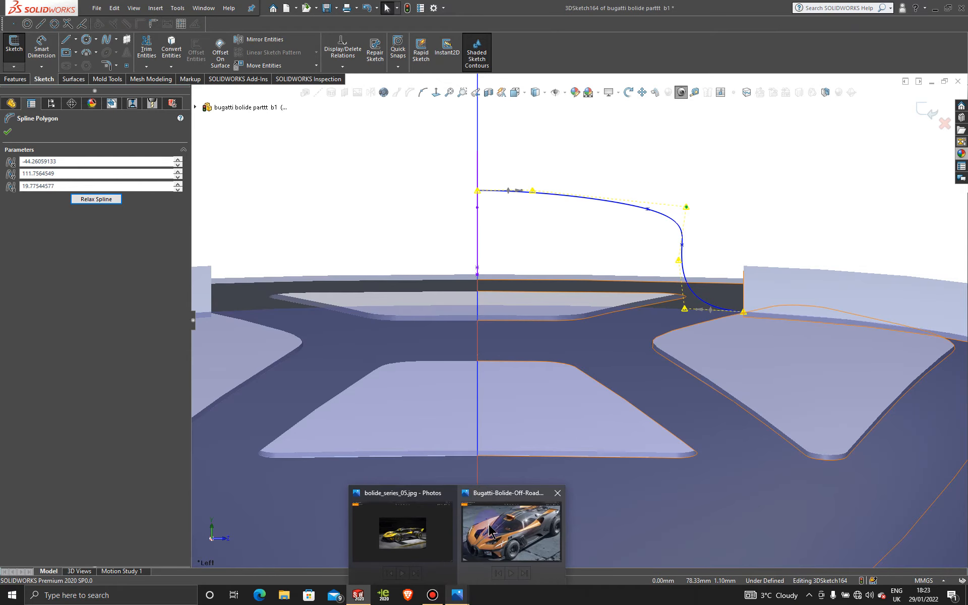
pyautogui.click(509, 527)
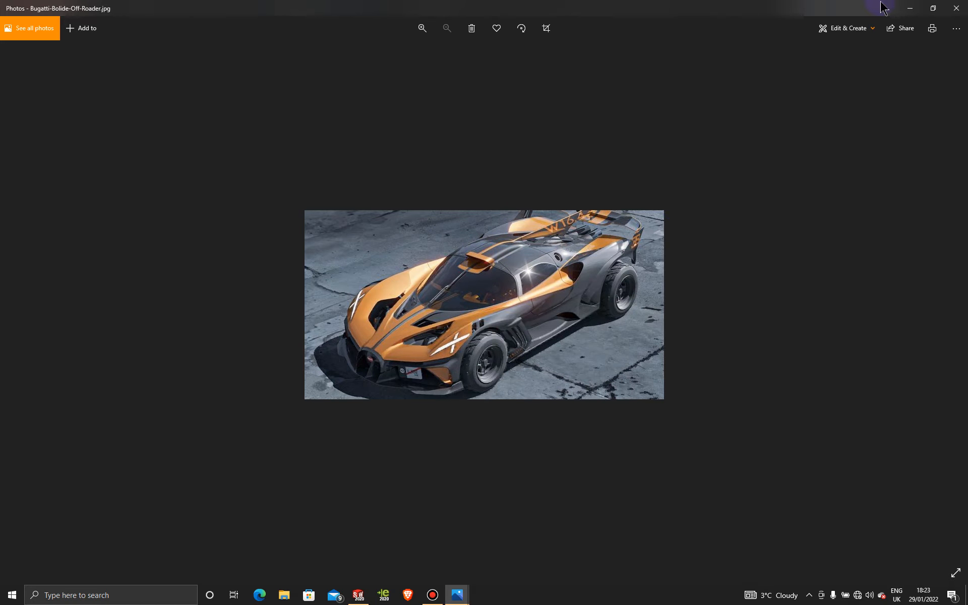
pyautogui.click(909, 10)
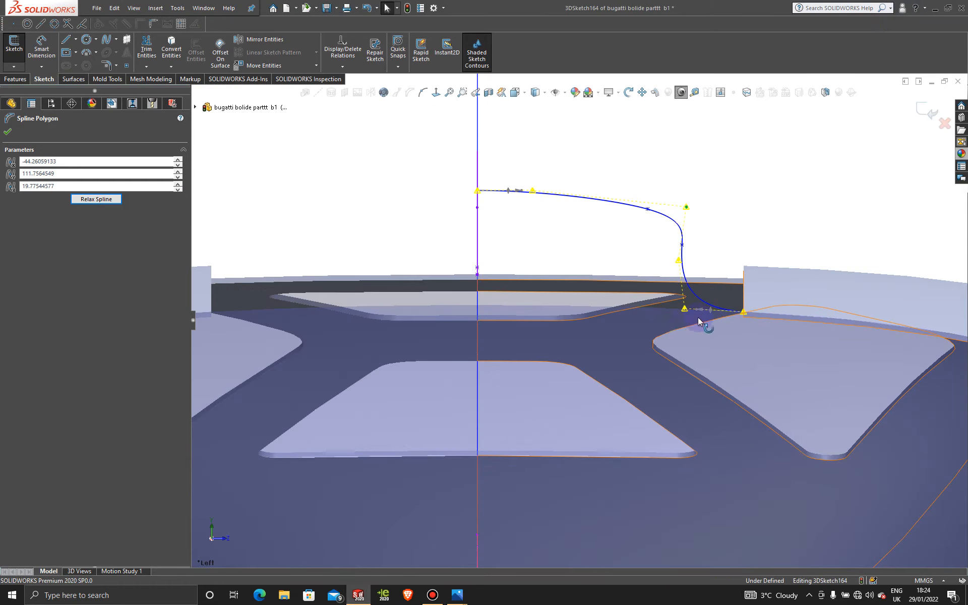
# Lower the polygon's middle control point, placing the shoulder point at about Y 112.1, Z 21.0 mm and the bottom point at Y 102.1, Z 20.7 mm.
pyautogui.scroll(-2, 698, 317)
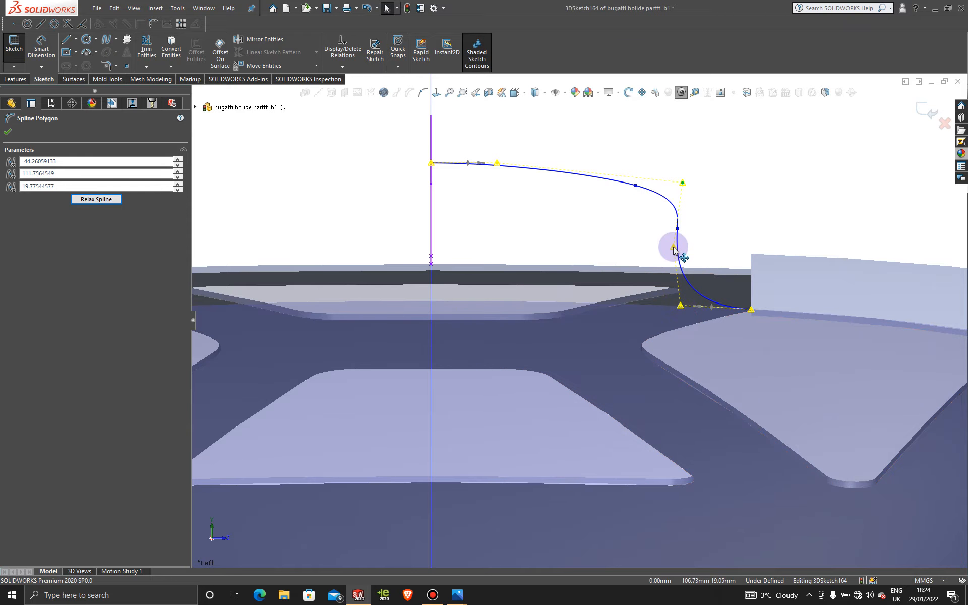
pyautogui.moveTo(679, 247); pyautogui.dragTo(675, 292)
pyautogui.moveTo(684, 185); pyautogui.dragTo(696, 188)
pyautogui.moveTo(688, 311); pyautogui.dragTo(704, 312)
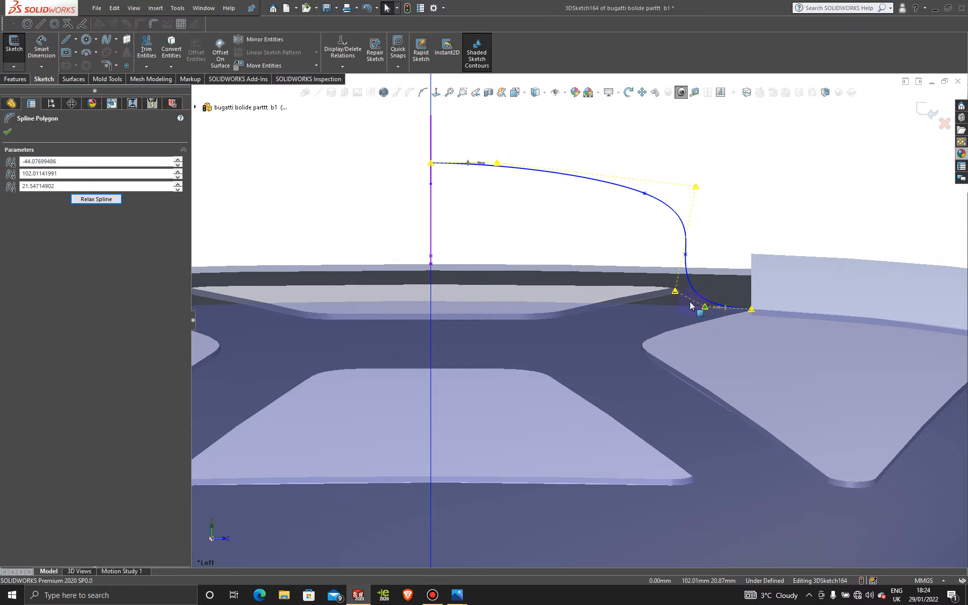
pyautogui.moveTo(697, 187); pyautogui.dragTo(699, 180)
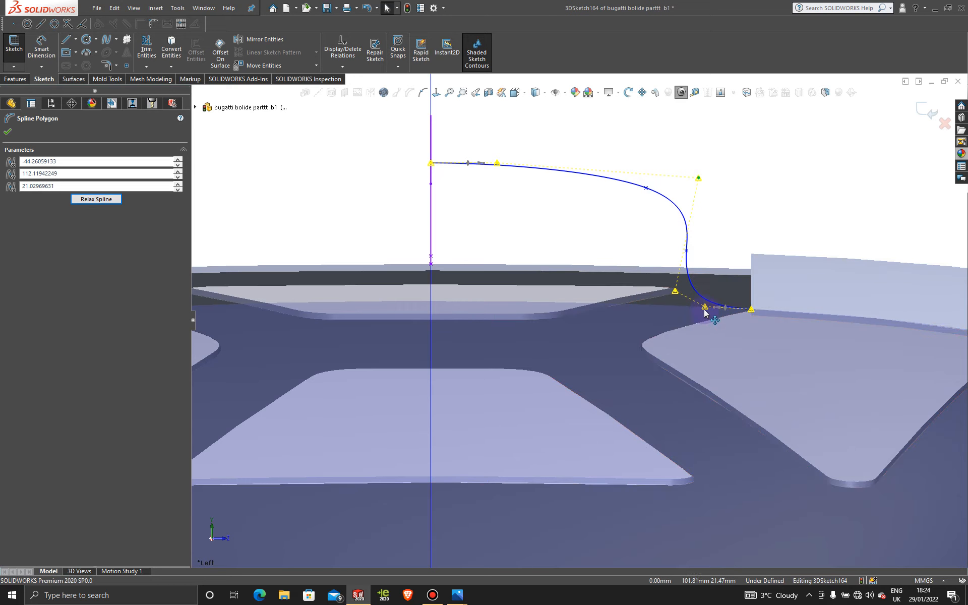
pyautogui.moveTo(705, 309); pyautogui.dragTo(694, 305)
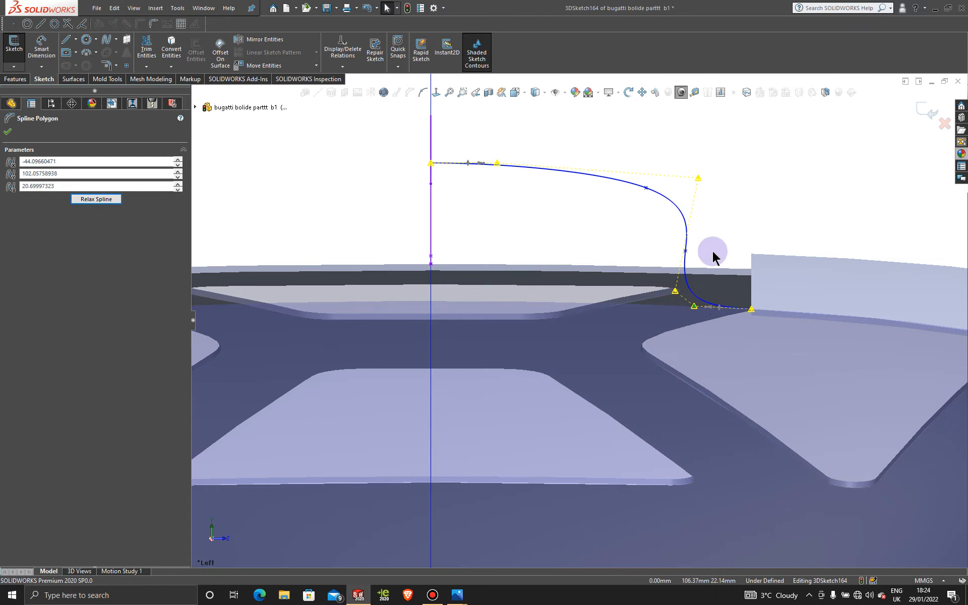
# Move the cross-section curve's top endpoint to the guide spline's front end at about X -56.4, Y 111.7, Z 0 mm.
pyautogui.scroll(8, 713, 251)
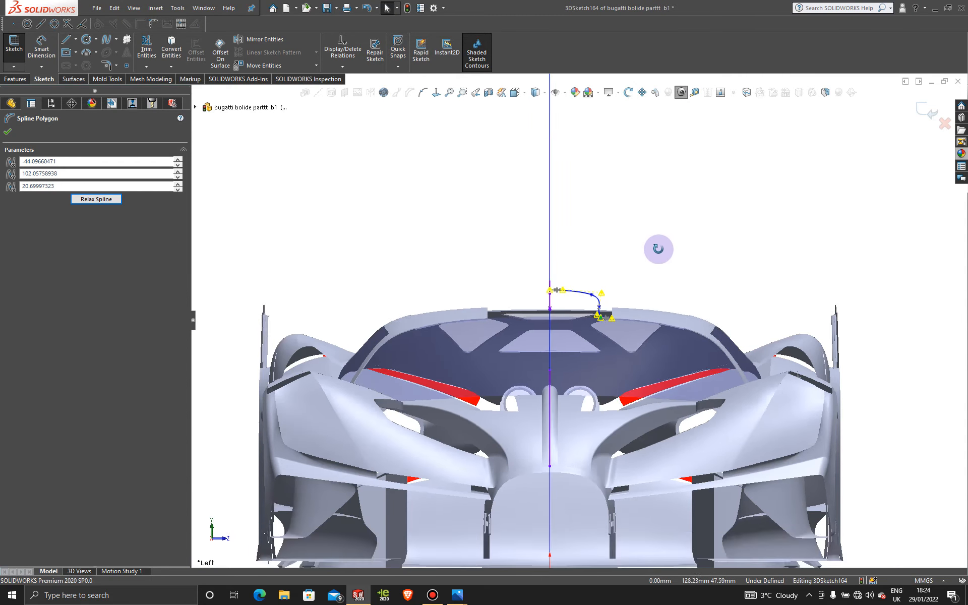
pyautogui.moveTo(659, 248); pyautogui.dragTo(407, 367, button='middle')
pyautogui.scroll(-5, 461, 339)
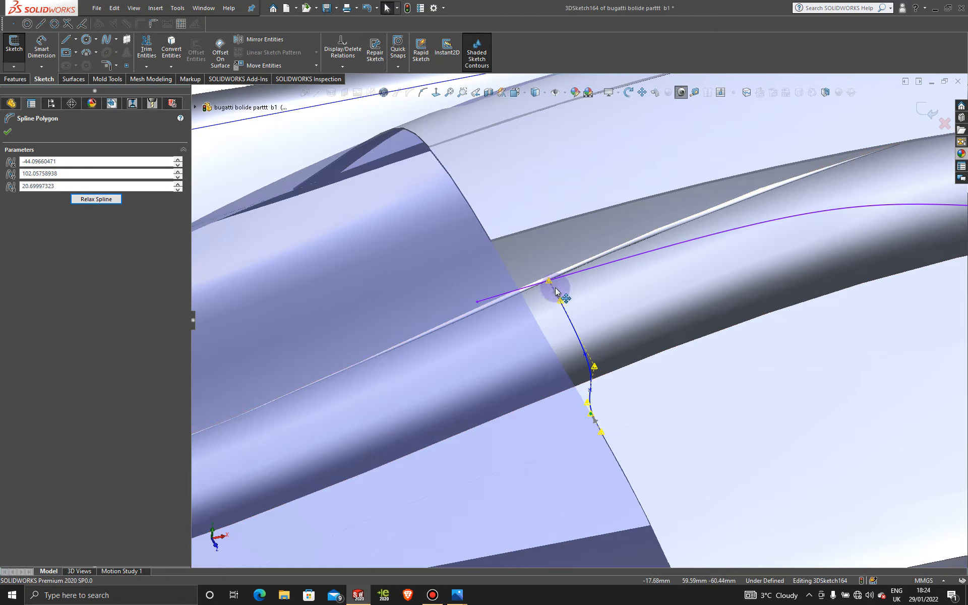
pyautogui.moveTo(570, 295); pyautogui.dragTo(576, 318, button='middle')
pyautogui.scroll(-5, 549, 386)
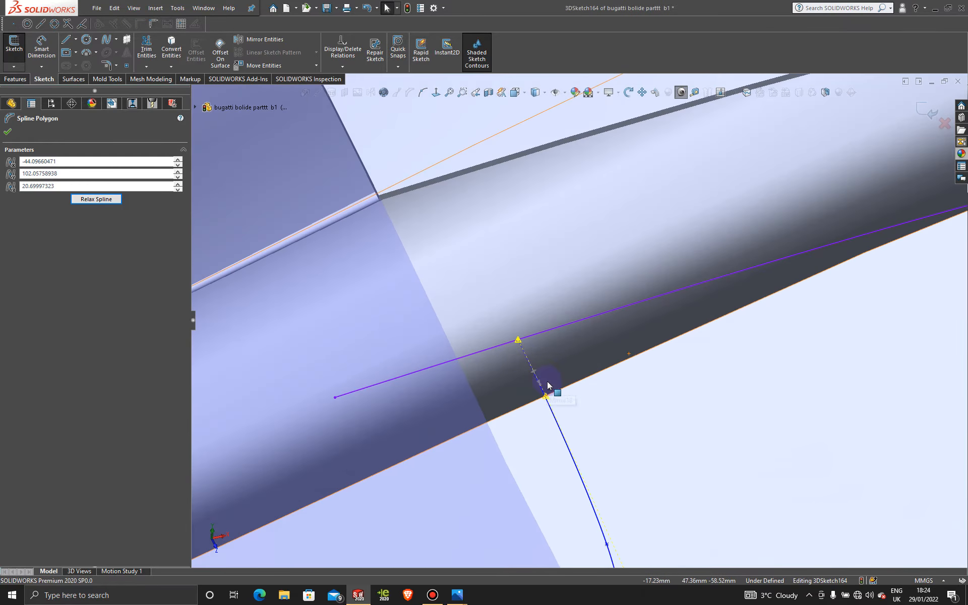
pyautogui.moveTo(519, 340); pyautogui.dragTo(325, 394)
pyautogui.scroll(8, 608, 447)
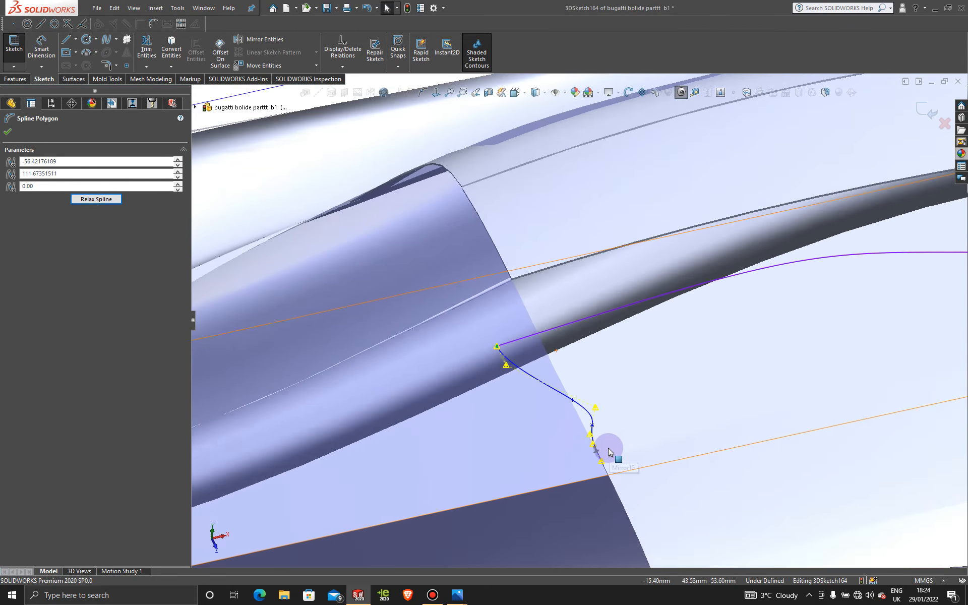
# In the Front view, pull the shoulder control point forward to about X -51.7, Y 110.3 mm and the lower bend point to X -44.3, Y 103.2 mm.
pyautogui.scroll(15, 599, 376)
pyautogui.press('space')
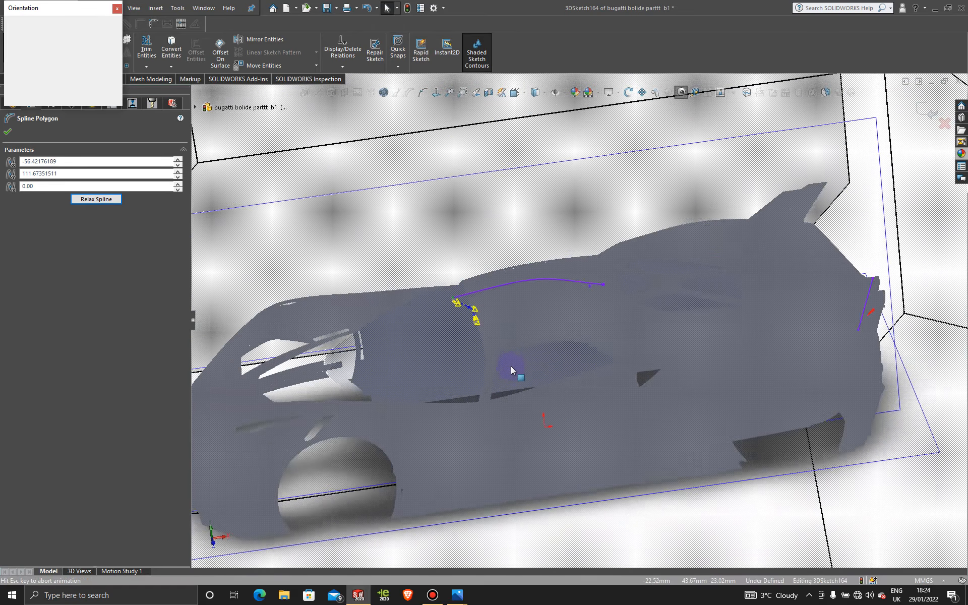
pyautogui.click(482, 408)
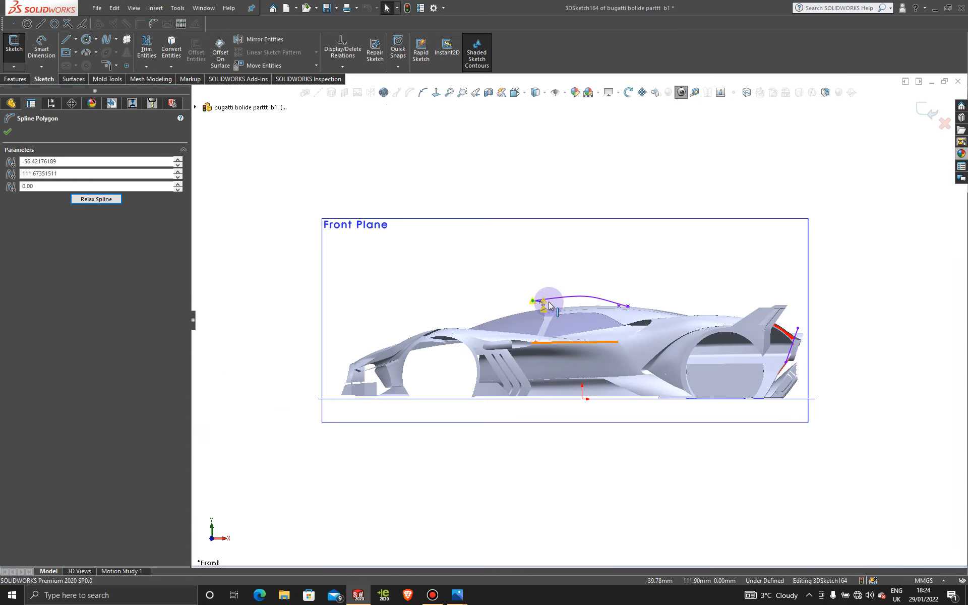
pyautogui.scroll(-6, 544, 307)
pyautogui.scroll(-5, 540, 311)
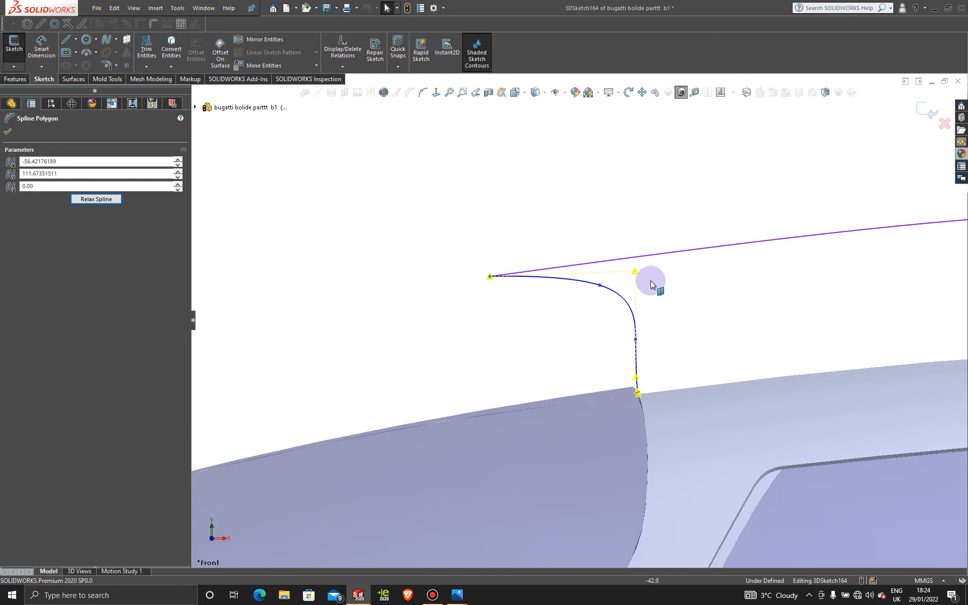
pyautogui.moveTo(636, 275); pyautogui.dragTo(547, 294)
pyautogui.scroll(-6, 637, 389)
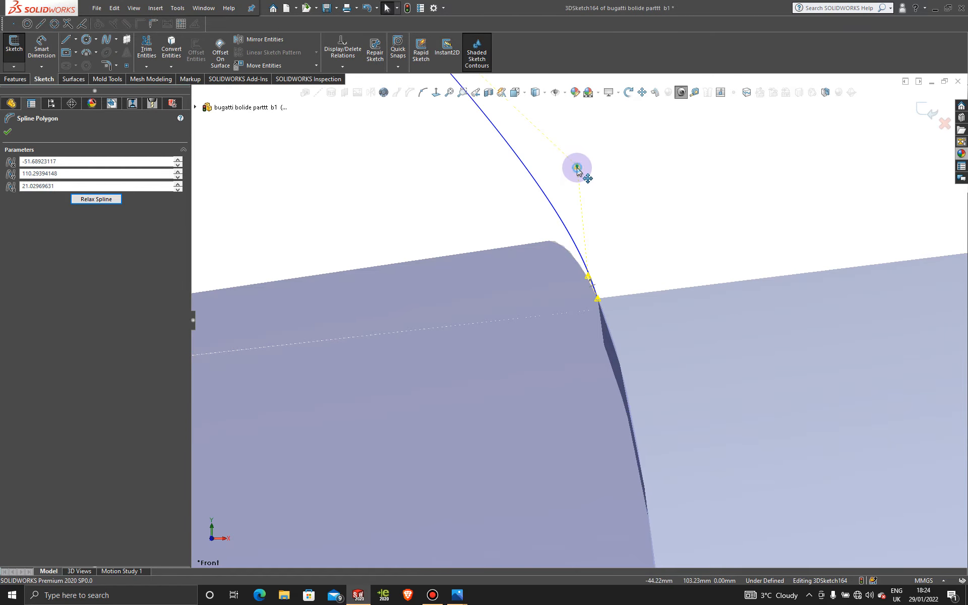
pyautogui.moveTo(578, 168); pyautogui.dragTo(569, 170)
pyautogui.scroll(10, 617, 246)
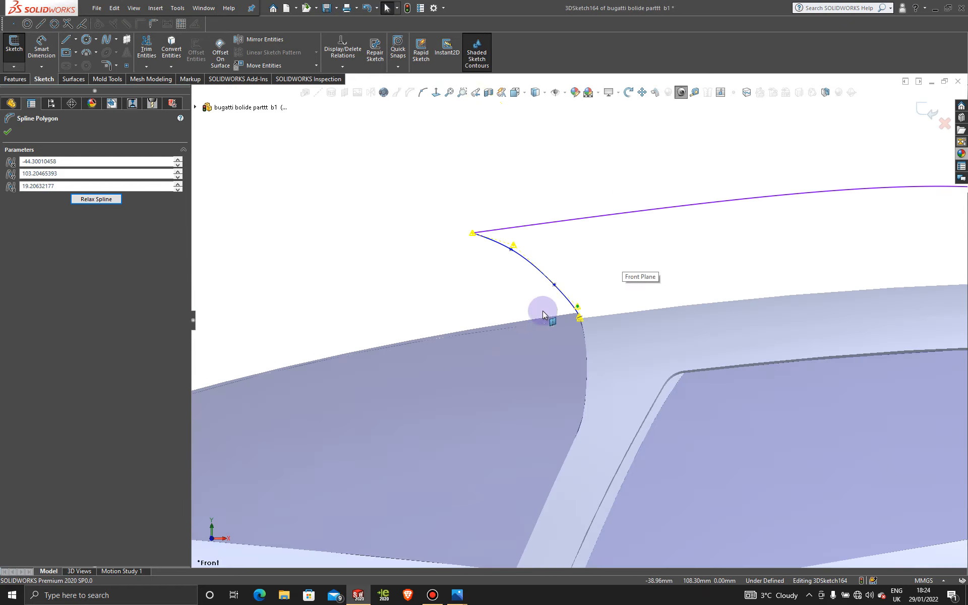
# Shift the shoulder control point rearward and down, and raise the lower bend point to about X -45.1, Y 104.8 mm.
pyautogui.scroll(-3, 518, 282)
pyautogui.moveTo(632, 334); pyautogui.dragTo(625, 328)
pyautogui.moveTo(521, 228); pyautogui.dragTo(547, 245)
pyautogui.moveTo(624, 327); pyautogui.dragTo(620, 309)
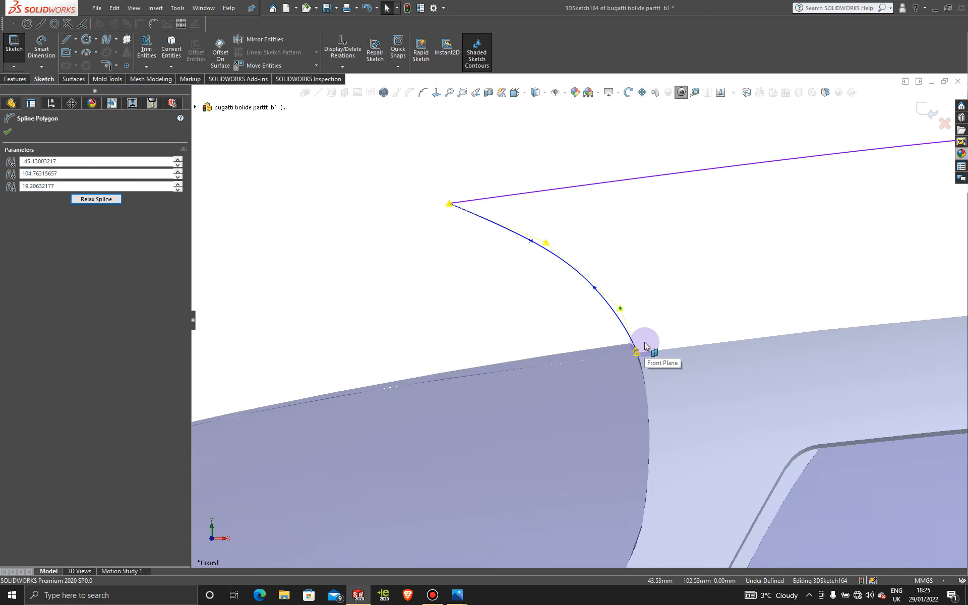
# Facing the car's nose, raise the shoulder control point to about X -50.2, Y 110.4, Z 20.9 mm.
pyautogui.scroll(-10, 645, 346)
pyautogui.moveTo(616, 303); pyautogui.dragTo(729, 335, button='middle')
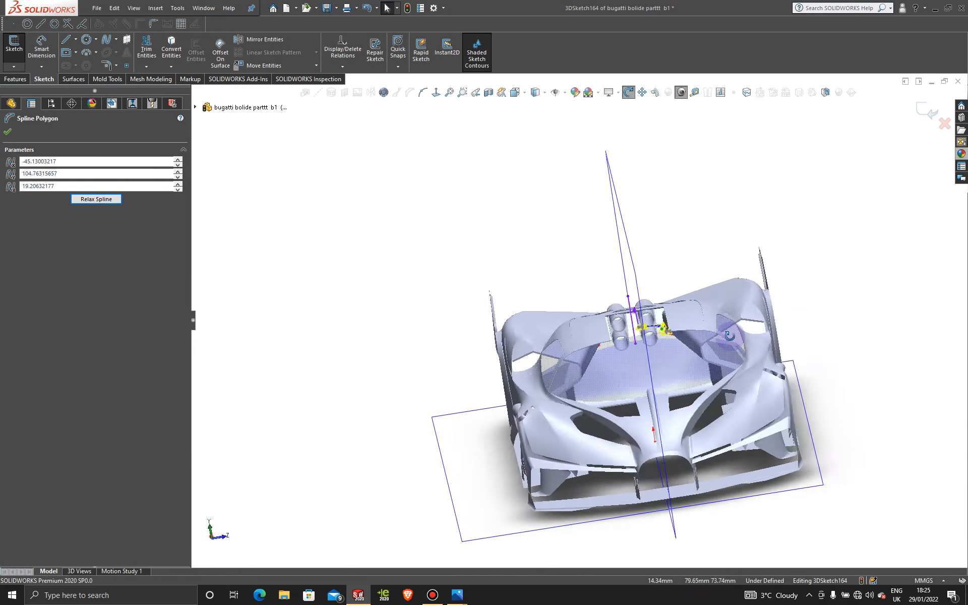
pyautogui.press('space')
pyautogui.click(577, 417)
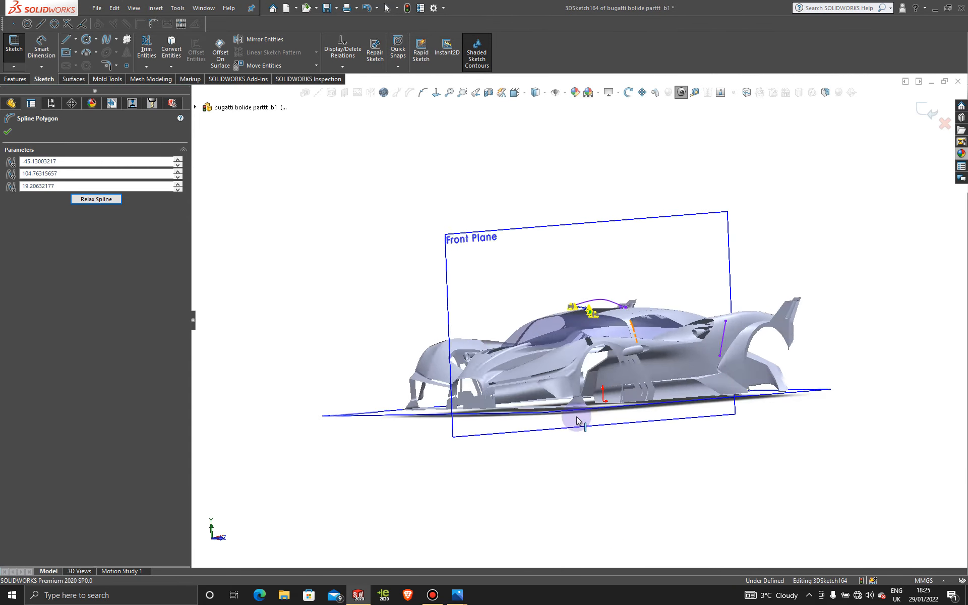
pyautogui.press('space')
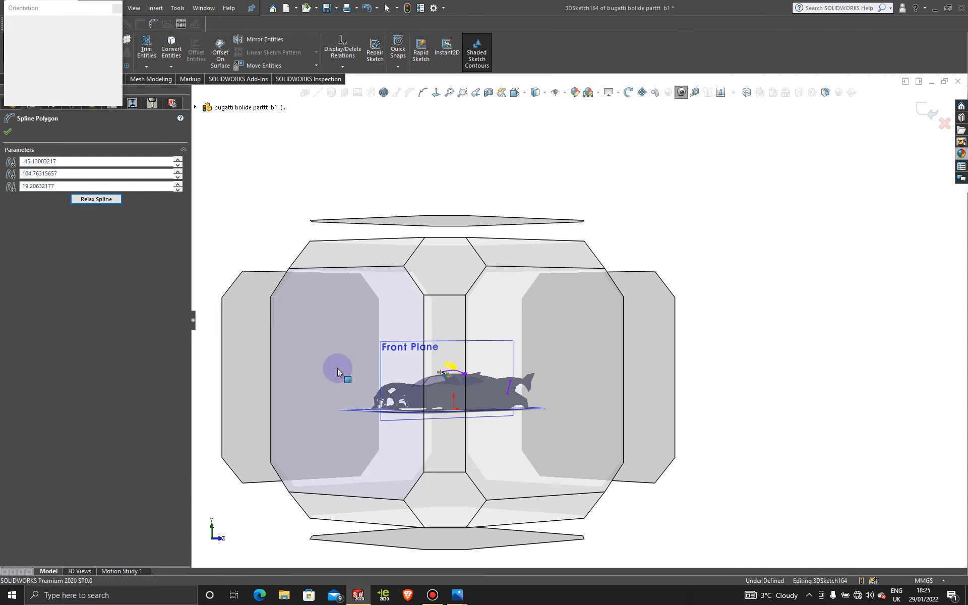
pyautogui.click(337, 373)
pyautogui.scroll(4, 618, 359)
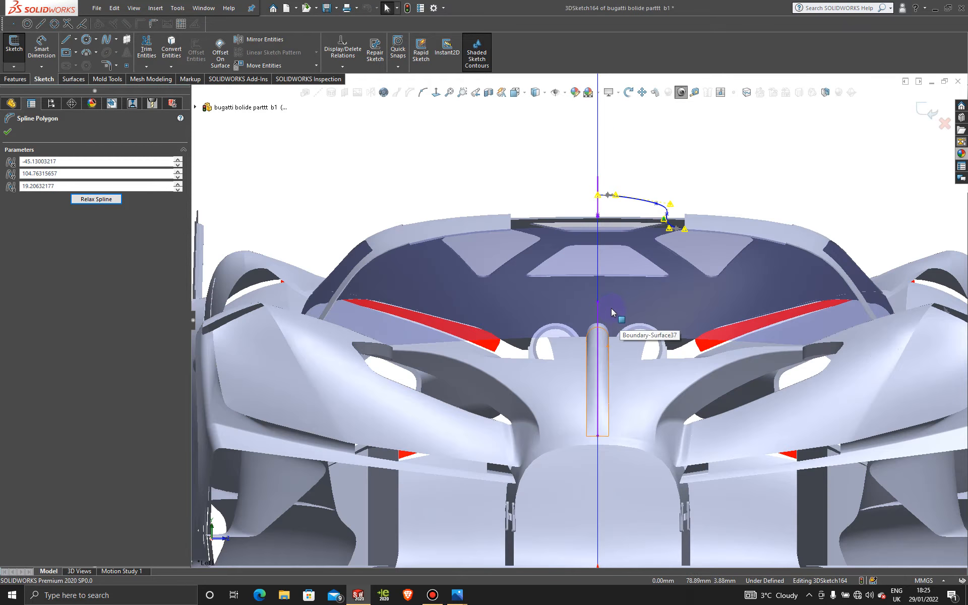
pyautogui.moveTo(613, 310); pyautogui.dragTo(608, 282, button='middle')
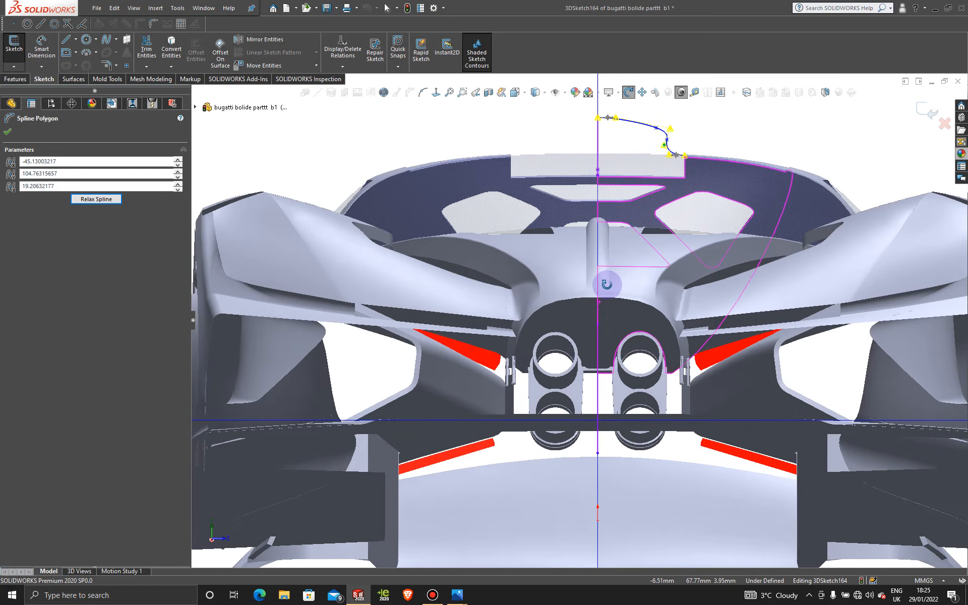
pyautogui.scroll(-5, 609, 147)
pyautogui.scroll(-3, 531, 180)
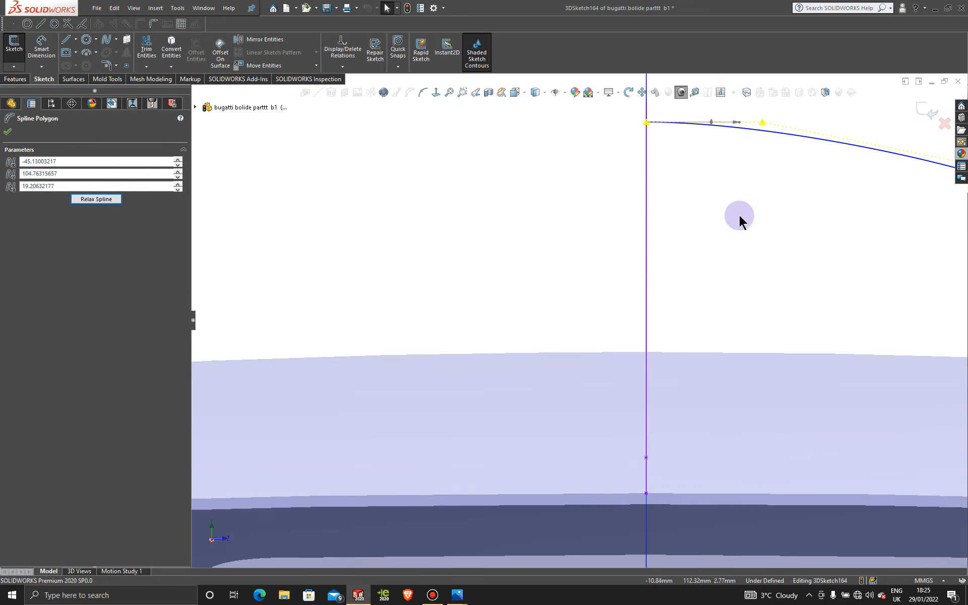
pyautogui.scroll(5, 740, 217)
pyautogui.scroll(-2, 752, 320)
pyautogui.scroll(-1, 777, 319)
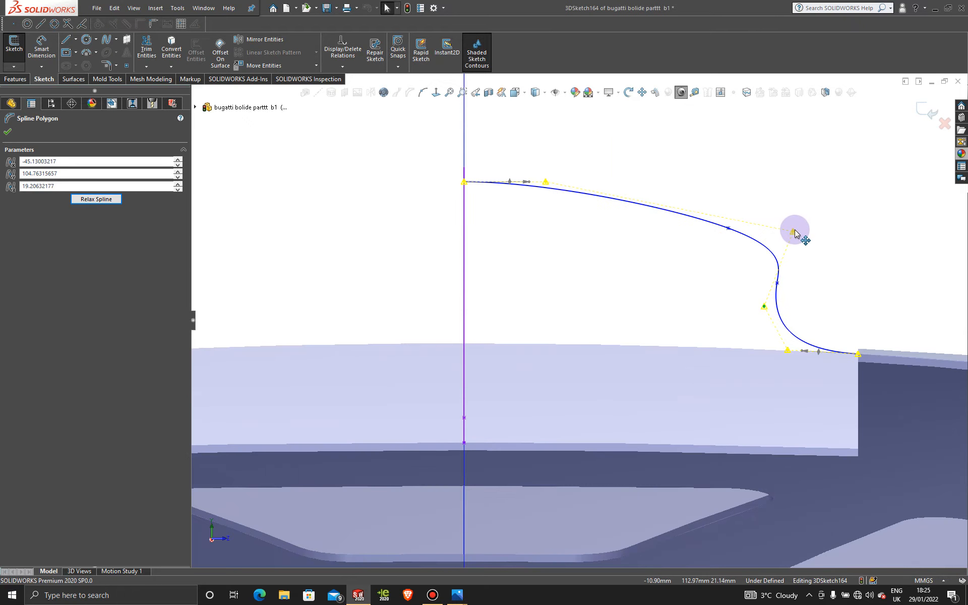
pyautogui.moveTo(795, 234); pyautogui.dragTo(792, 212)
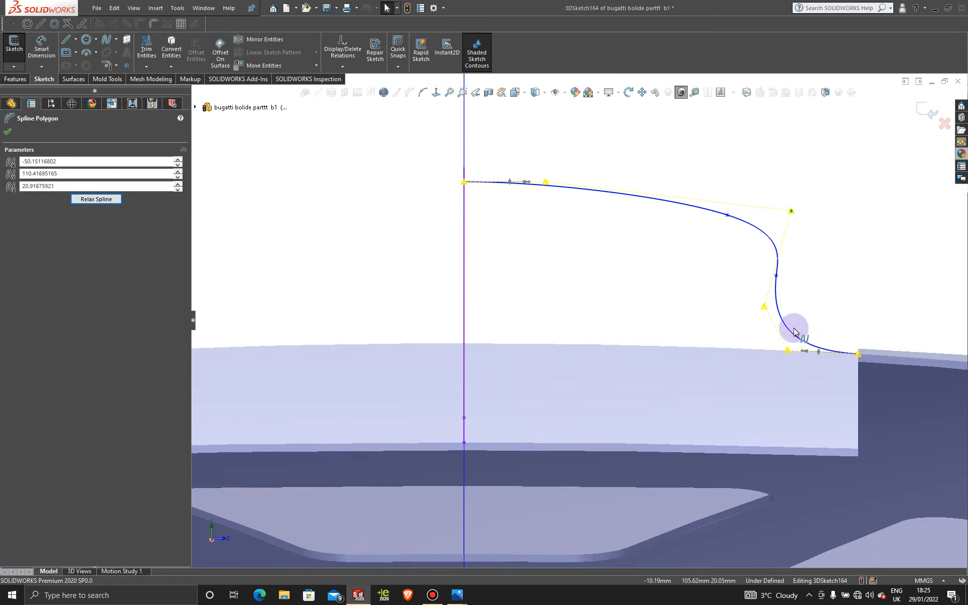
# Lower the inner bend point, nudge the shoulder point to about Y 110.6, Z 21.3 mm, extend the top tangent point outward, and finish the sketch.
pyautogui.moveTo(766, 309); pyautogui.dragTo(766, 321)
pyautogui.moveTo(792, 212)
pyautogui.mouseDown()
pyautogui.moveTo(801, 217)
pyautogui.moveTo(798, 207)
pyautogui.mouseUp()
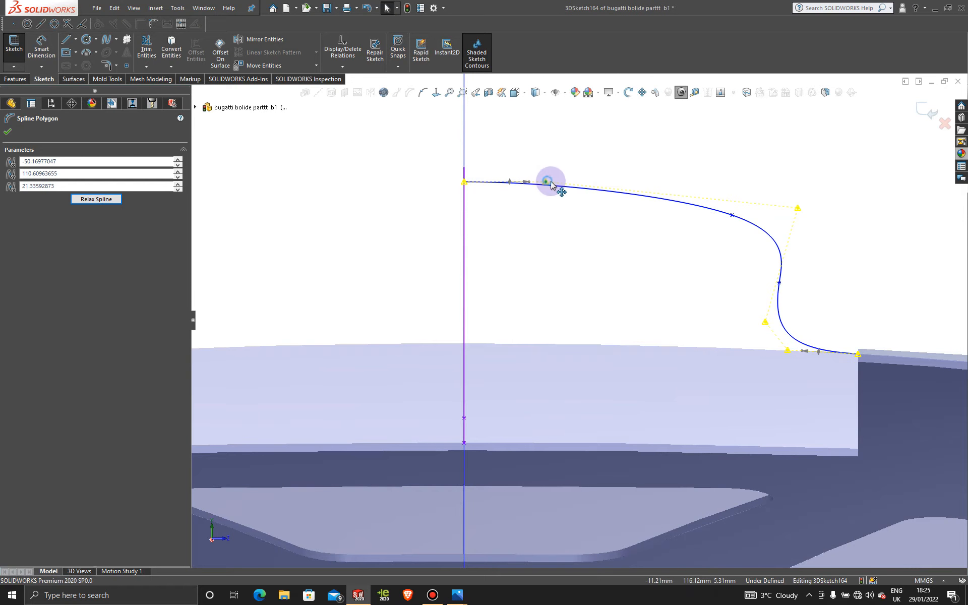
pyautogui.moveTo(551, 182); pyautogui.dragTo(620, 182)
pyautogui.click(928, 105)
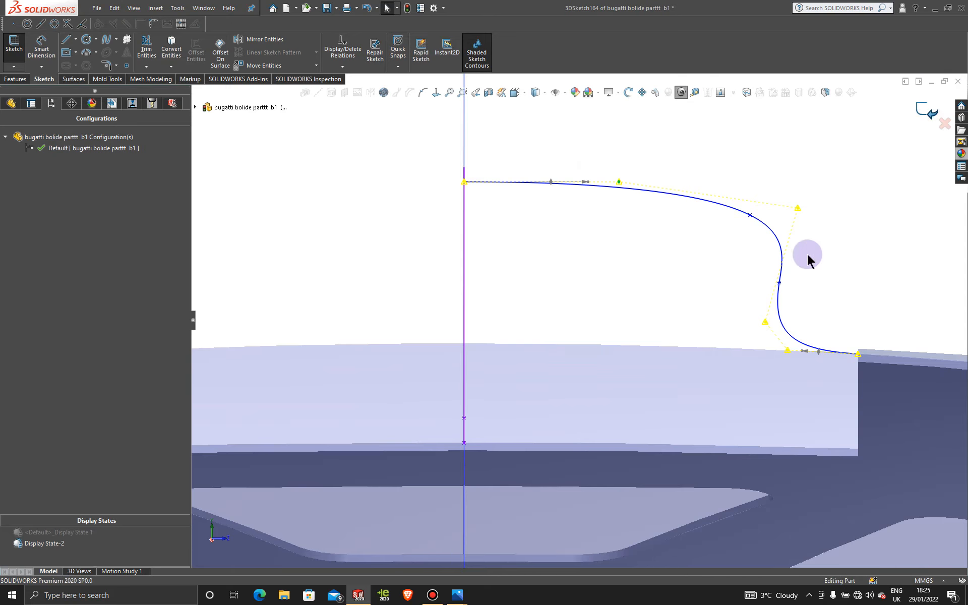
# Start a new 3D sketch for the rear edge of the roof cutout.
pyautogui.scroll(5, 807, 254)
pyautogui.moveTo(806, 259)
pyautogui.mouseDown(button='middle')
pyautogui.moveTo(672, 275)
pyautogui.moveTo(609, 267)
pyautogui.moveTo(516, 302)
pyautogui.moveTo(461, 279)
pyautogui.moveTo(579, 311)
pyautogui.moveTo(607, 357)
pyautogui.moveTo(595, 280)
pyautogui.moveTo(598, 291)
pyautogui.mouseUp(button='middle')
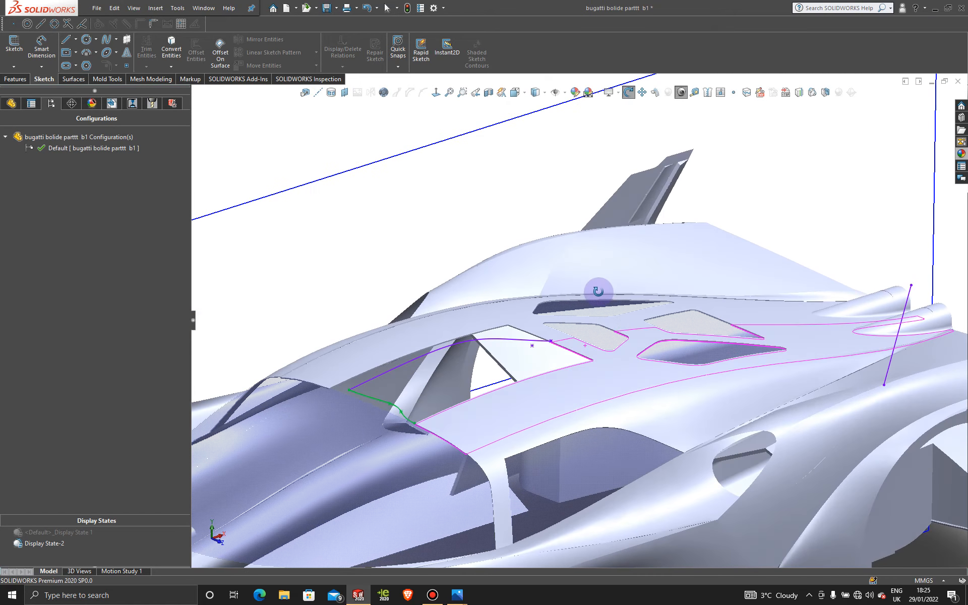
pyautogui.scroll(-8, 537, 368)
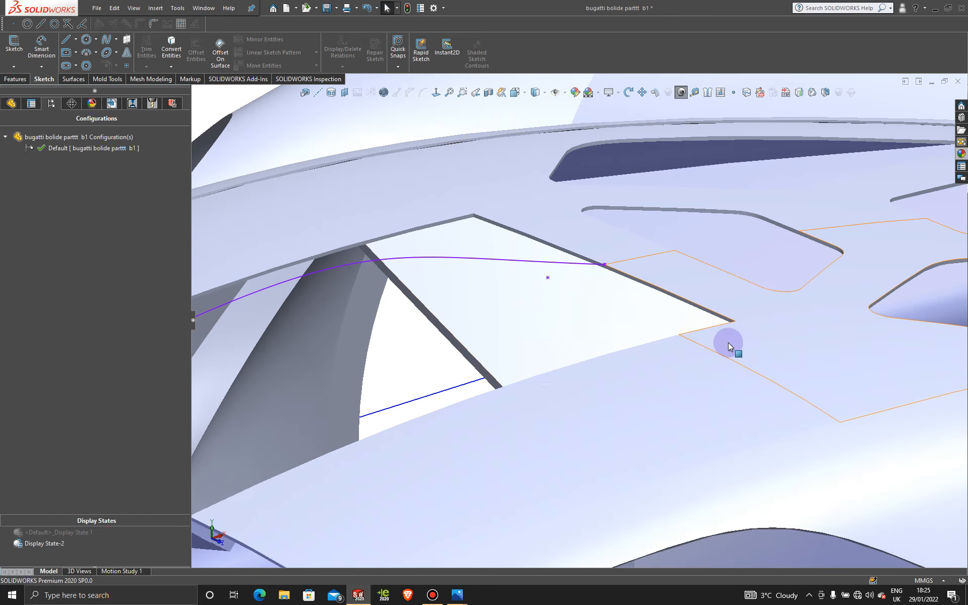
pyautogui.scroll(-3, 728, 343)
pyautogui.click(13, 66)
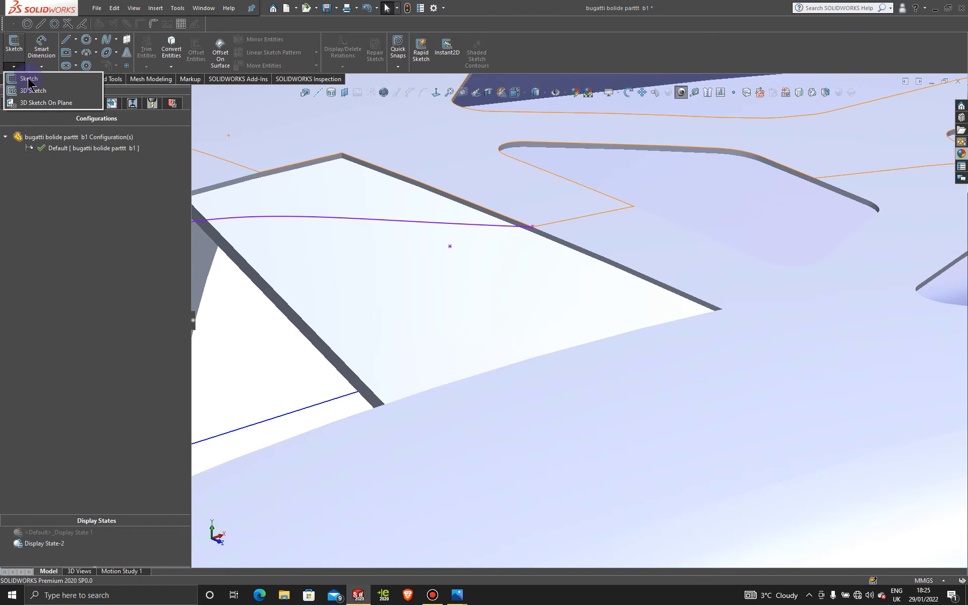
pyautogui.click(32, 90)
# Try a six-point spline along the cutout's rear edge, from the guide spline's rear end to the outer corner.
pyautogui.click(106, 39)
pyautogui.scroll(-2, 563, 240)
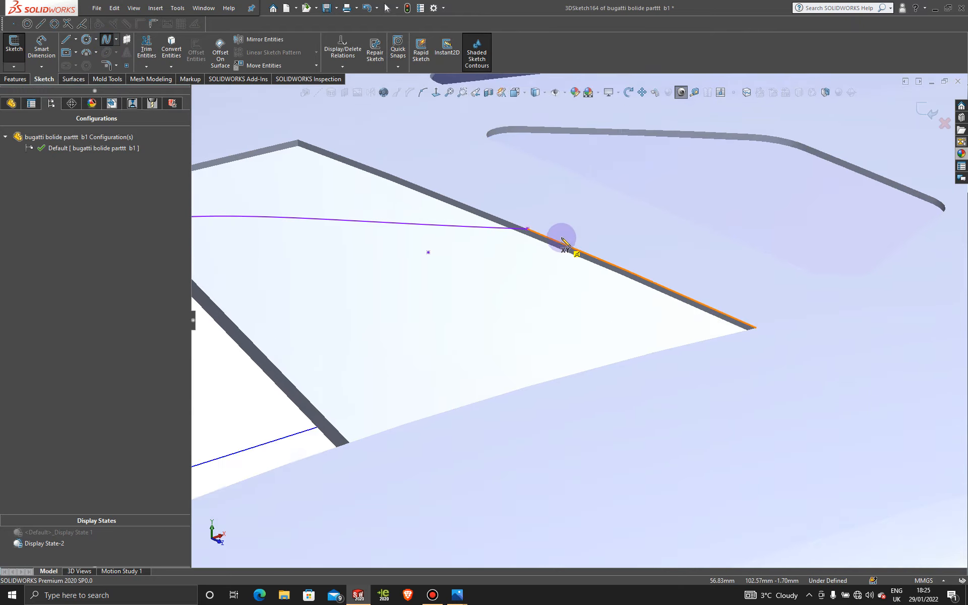
pyautogui.scroll(-2, 563, 241)
pyautogui.click(514, 235)
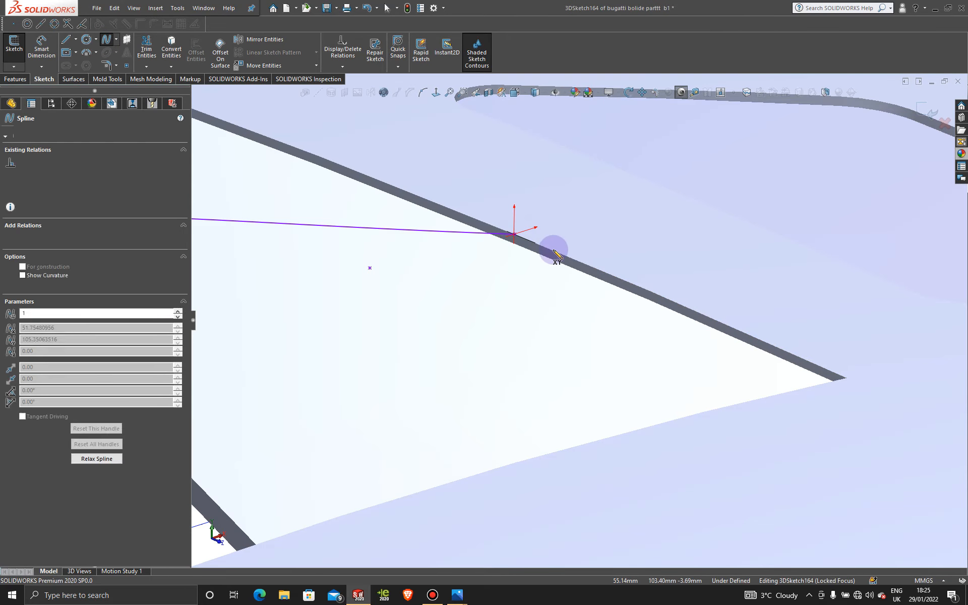
pyautogui.click(553, 250)
pyautogui.click(606, 273)
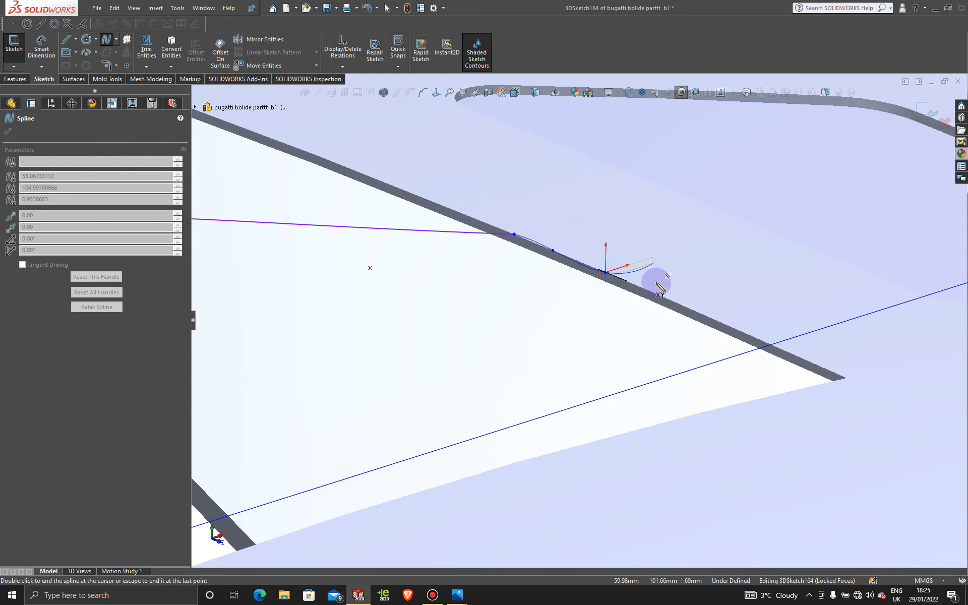
pyautogui.click(654, 293)
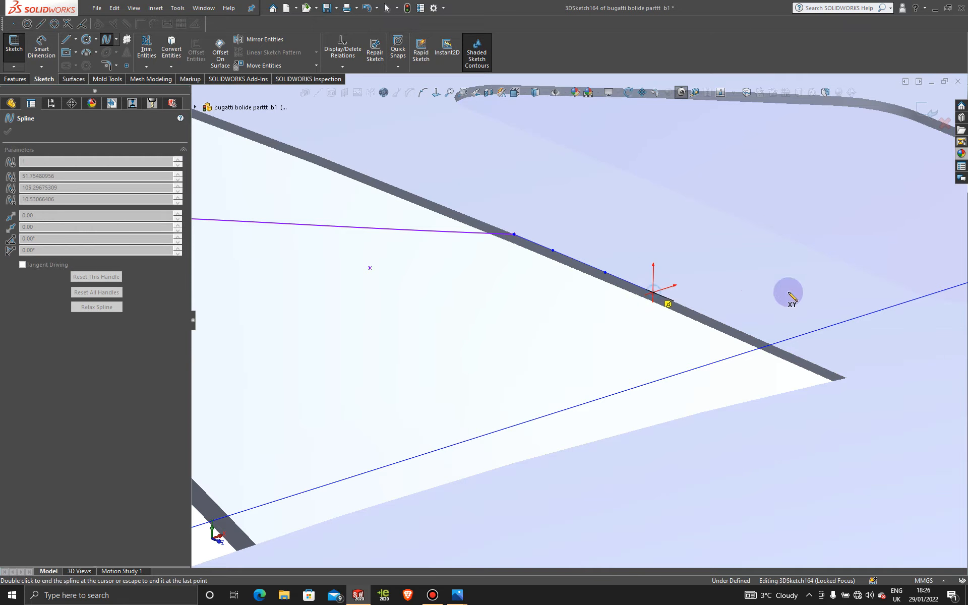
pyautogui.click(803, 358)
pyautogui.scroll(-4, 836, 365)
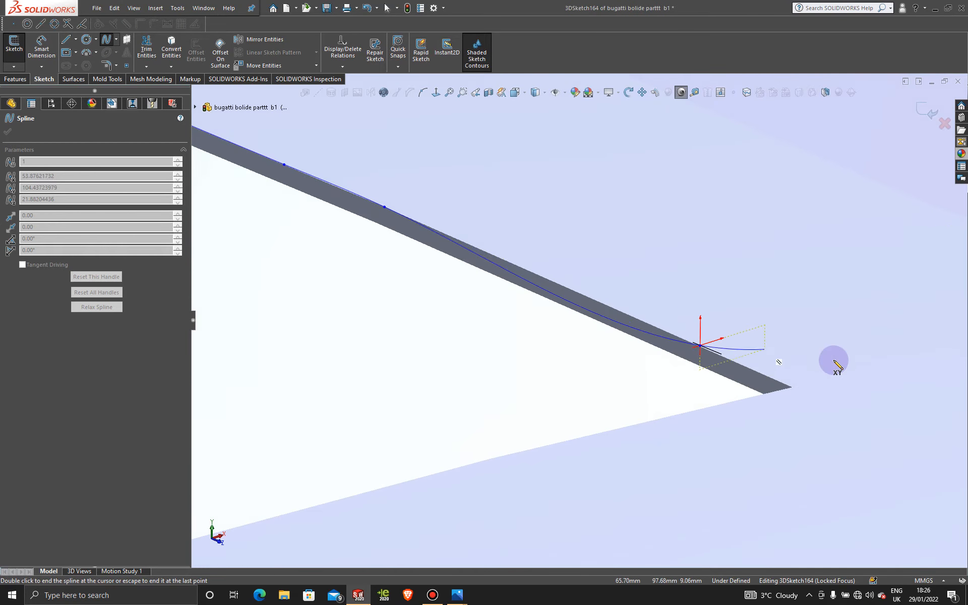
pyautogui.click(793, 387)
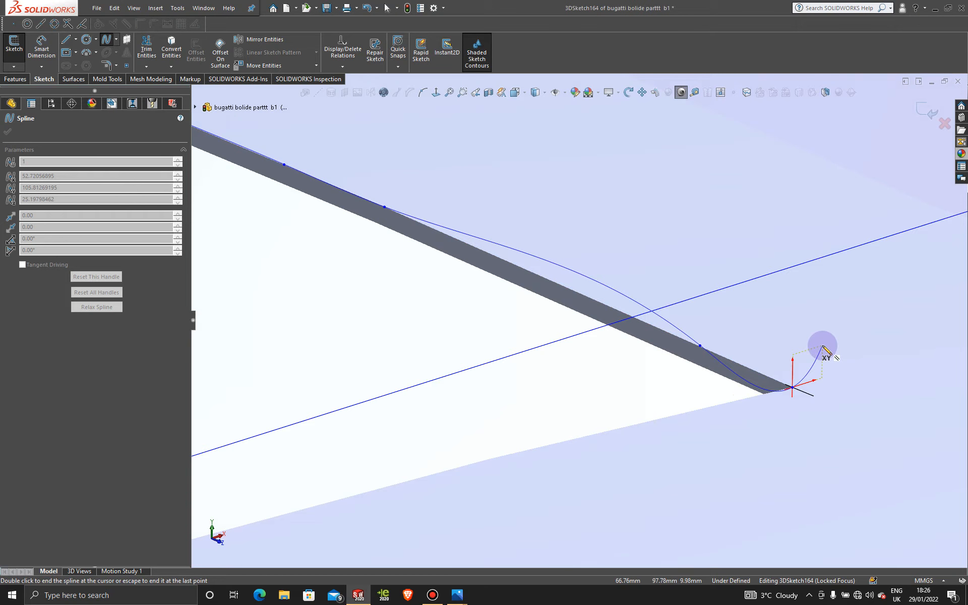
pyautogui.press('Escape')
# Delete the spline drawn along the cutout's rear edge.
pyautogui.scroll(8, 768, 309)
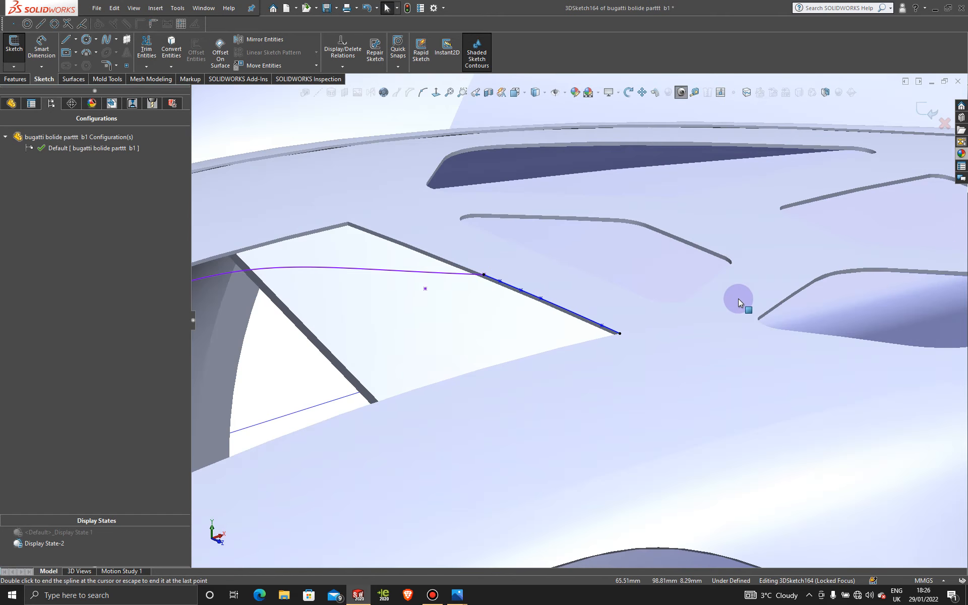
pyautogui.scroll(-5, 583, 329)
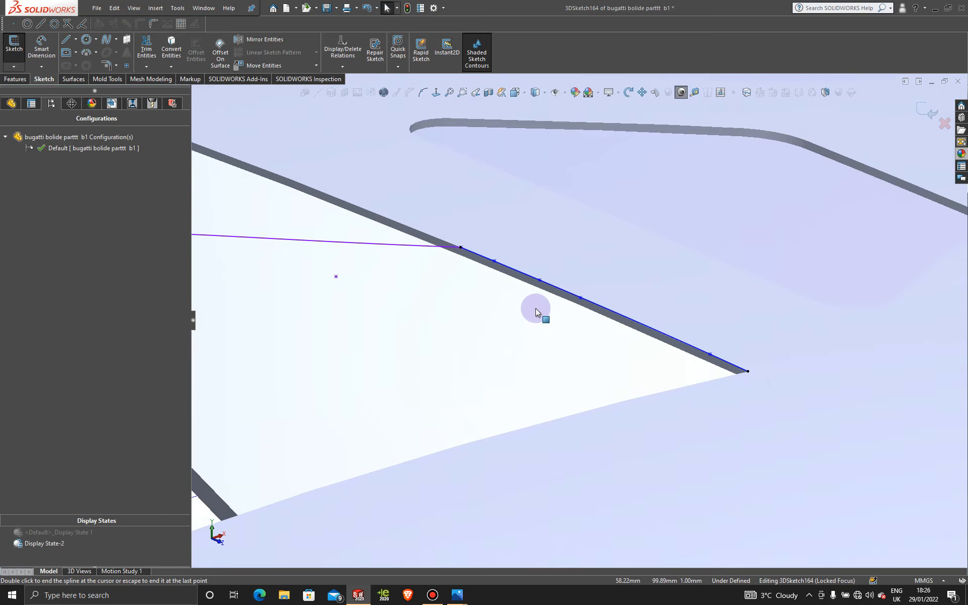
pyautogui.click(623, 311)
pyautogui.rightClick(624, 313)
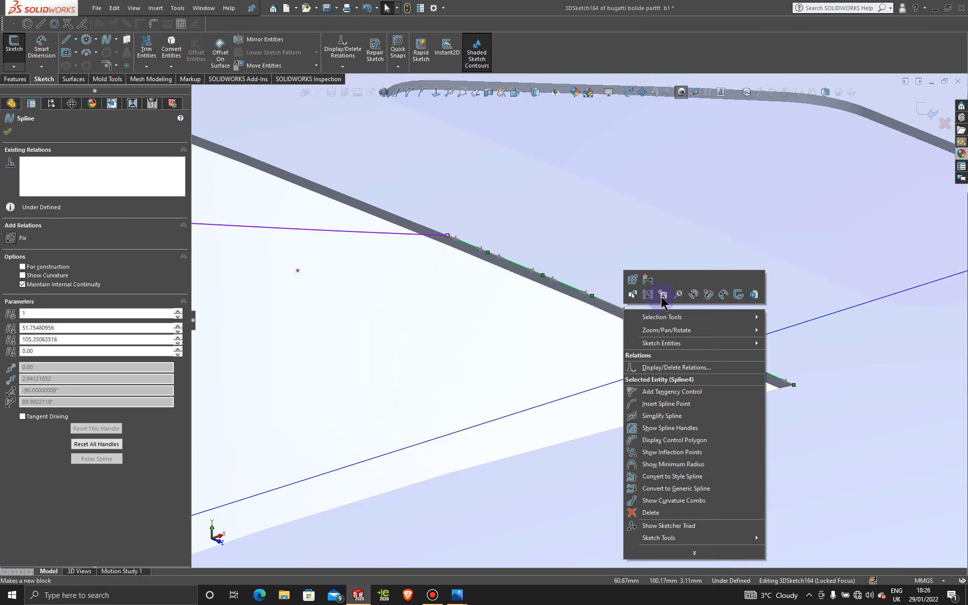
pyautogui.click(653, 512)
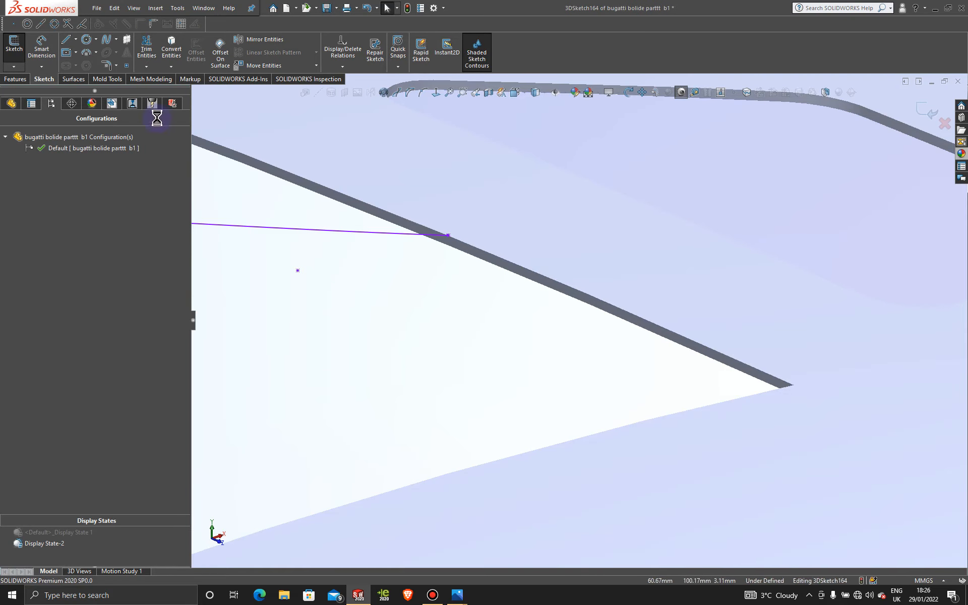
# Draw an eleven-point spline along the roof cutout's rear edge, from the guide spline's rear end to the outer corner, and finish the sketch.
pyautogui.click(104, 41)
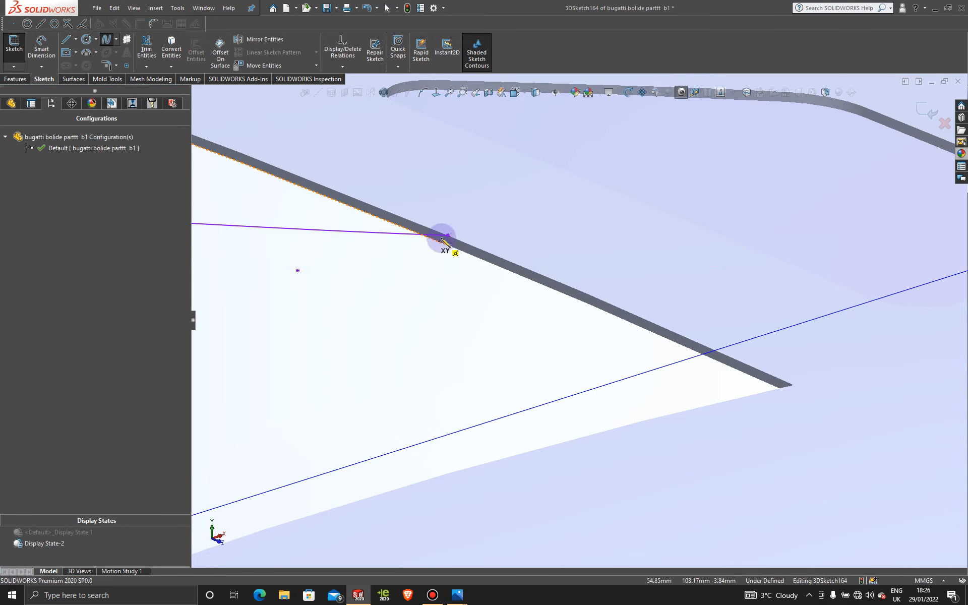
pyautogui.click(480, 233)
pyautogui.click(475, 247)
pyautogui.click(518, 264)
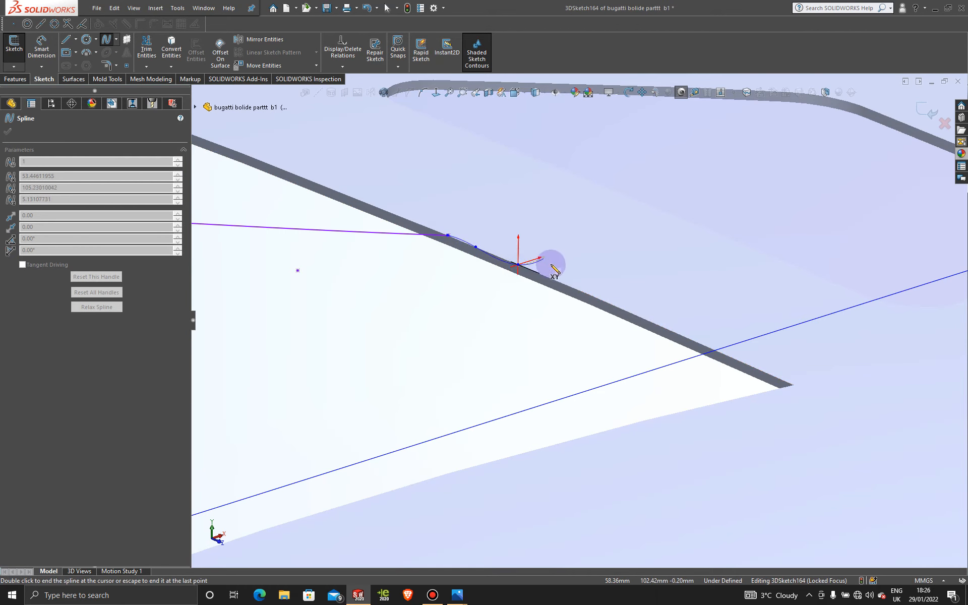
pyautogui.click(554, 279)
pyautogui.click(589, 295)
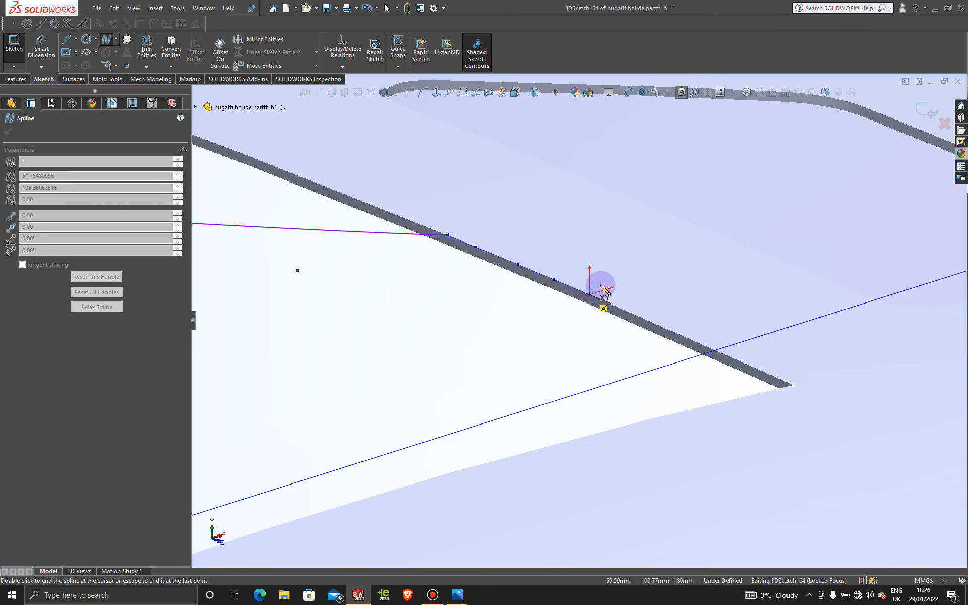
pyautogui.click(633, 312)
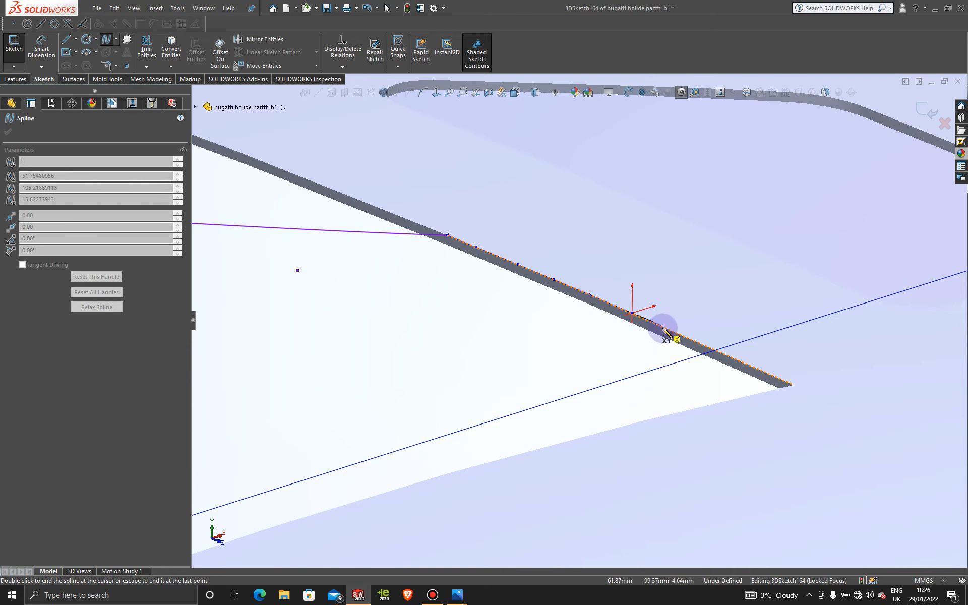
pyautogui.click(692, 339)
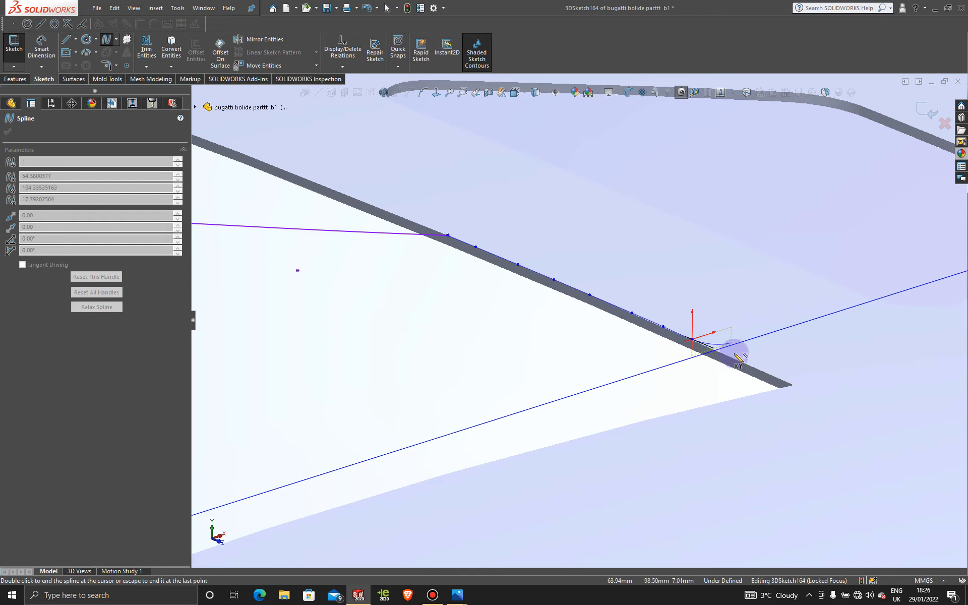
pyautogui.click(731, 356)
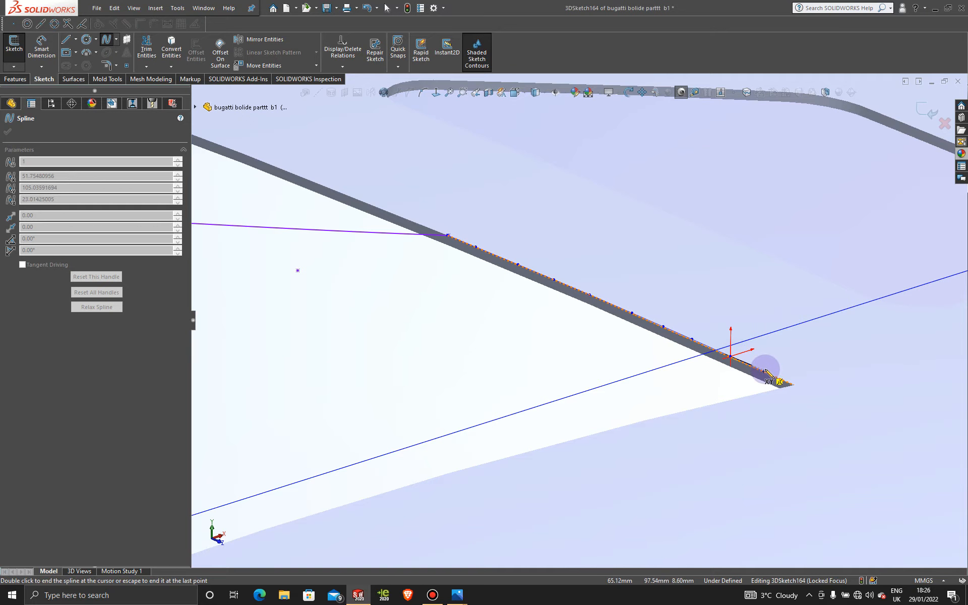
pyautogui.scroll(-3, 785, 381)
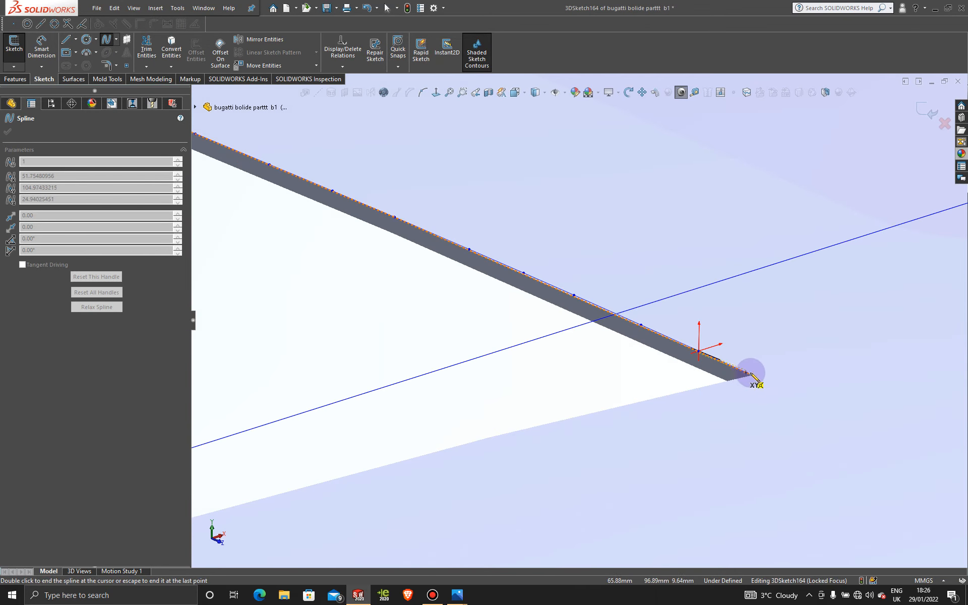
pyautogui.click(752, 375)
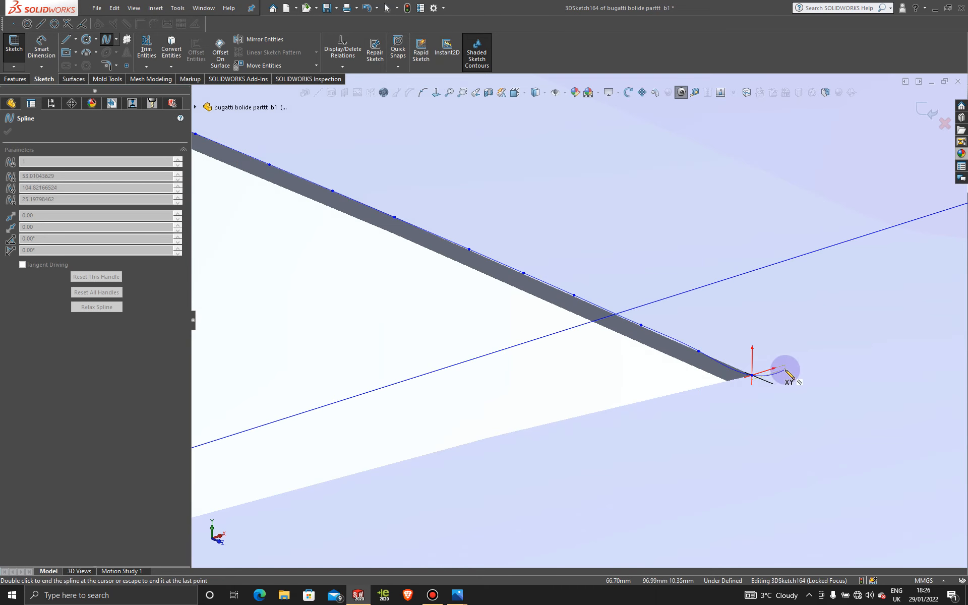
pyautogui.press('Escape')
pyautogui.scroll(14, 762, 357)
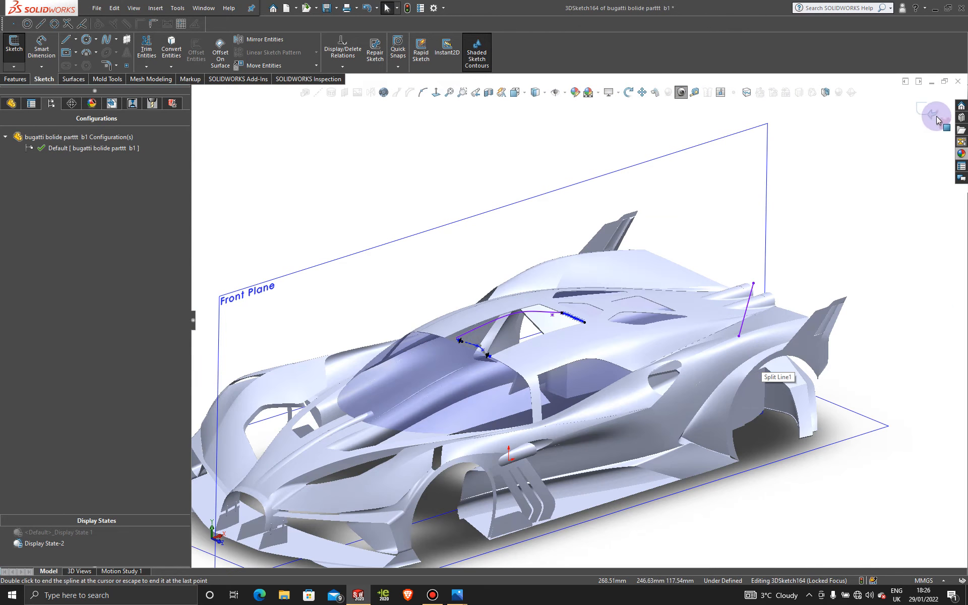
pyautogui.click(936, 117)
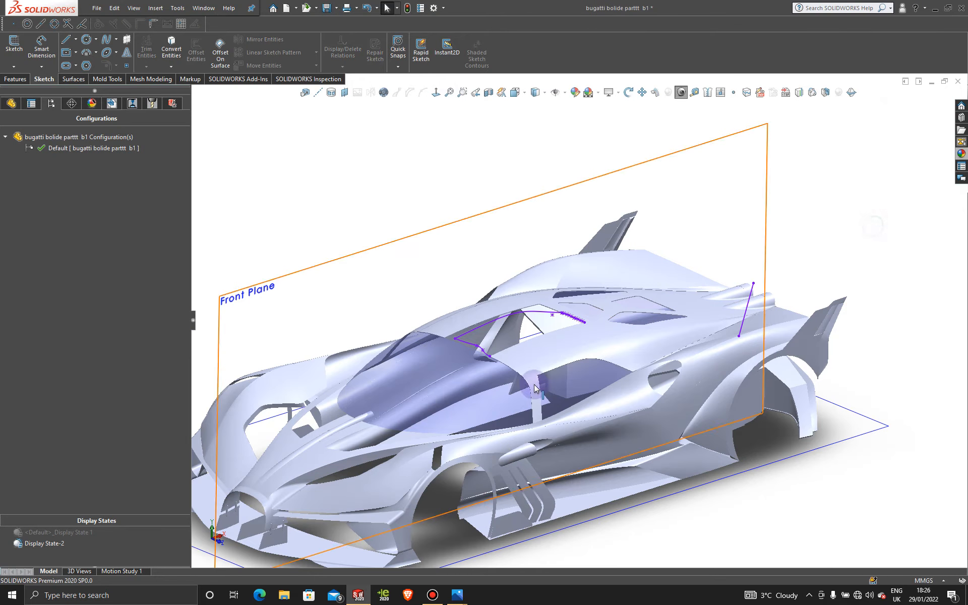
# Start a Boundary Surface with the guide spline and the cutout's outer edge chain as Direction 1 curves, and flip the connectors to untwist it.
pyautogui.scroll(-5, 487, 352)
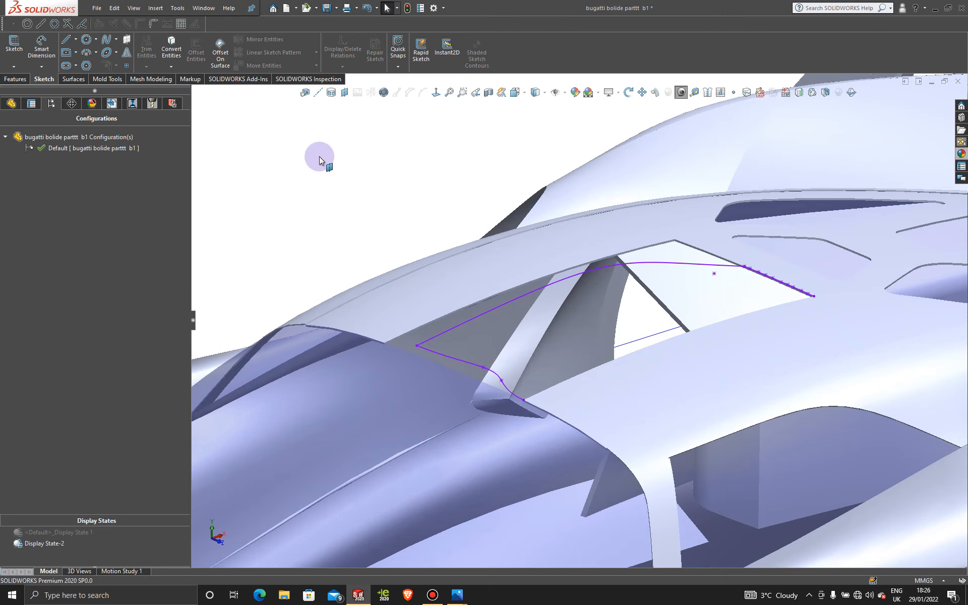
pyautogui.click(73, 79)
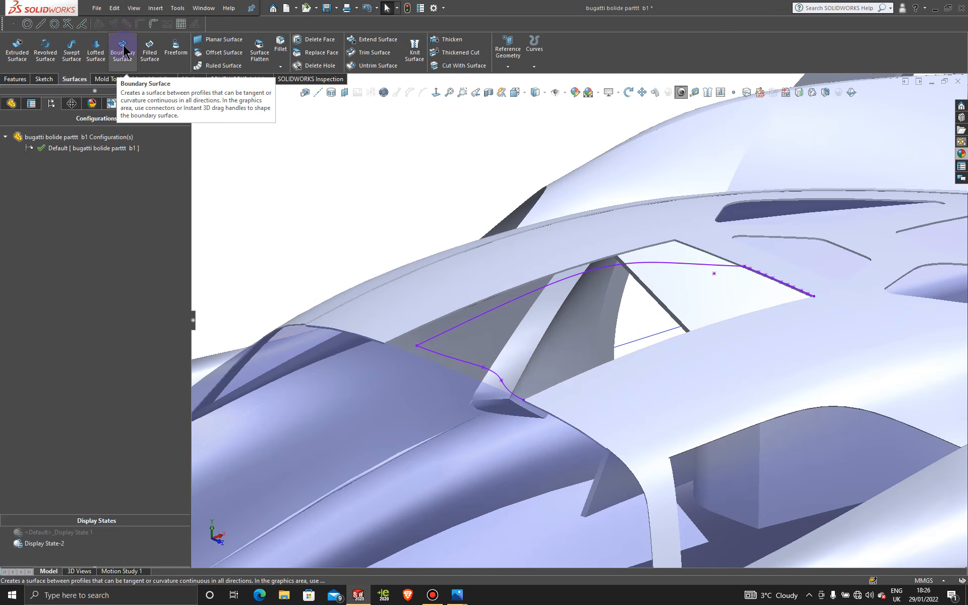
pyautogui.click(124, 51)
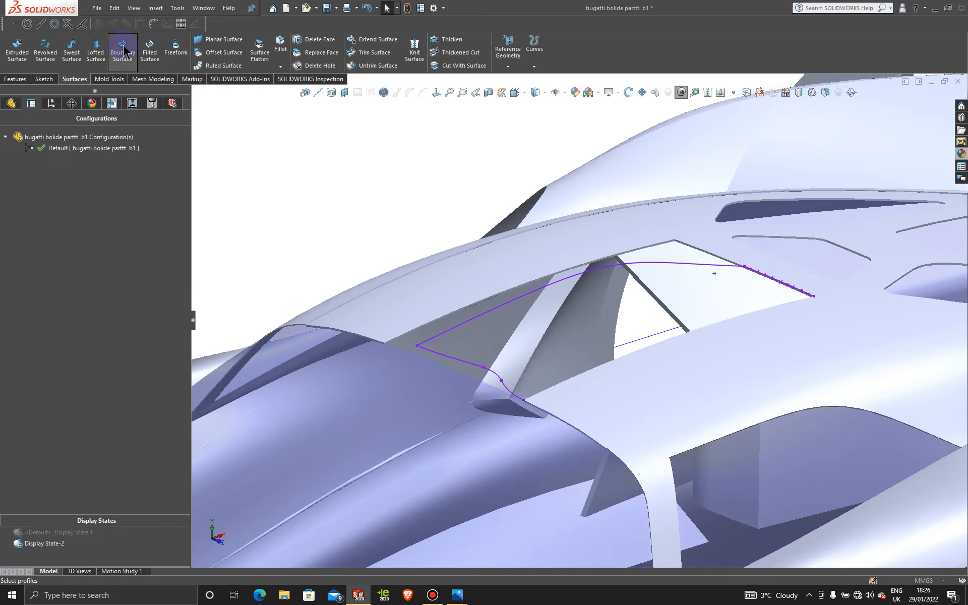
pyautogui.click(552, 283)
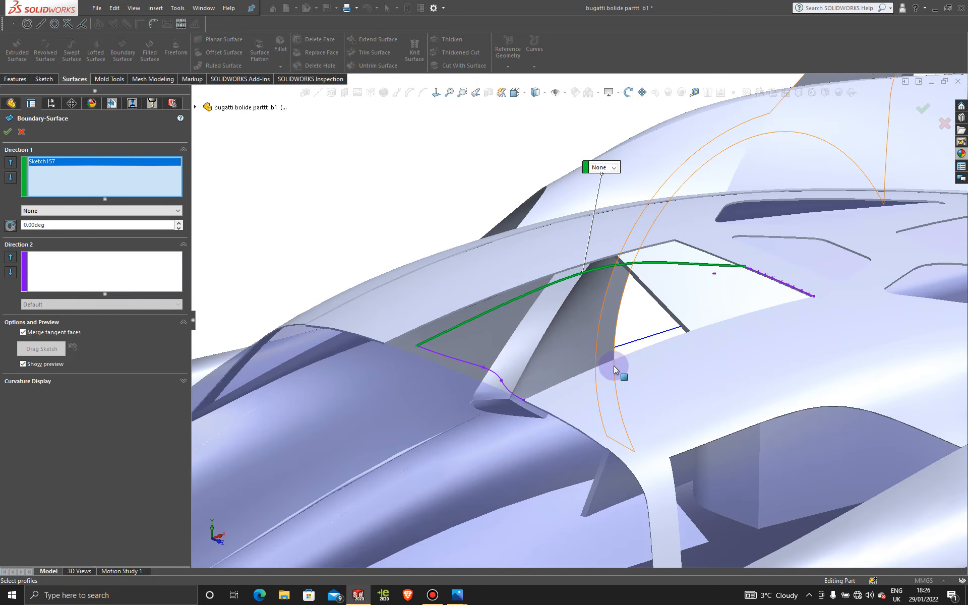
pyautogui.rightClick(691, 304)
pyautogui.click(731, 340)
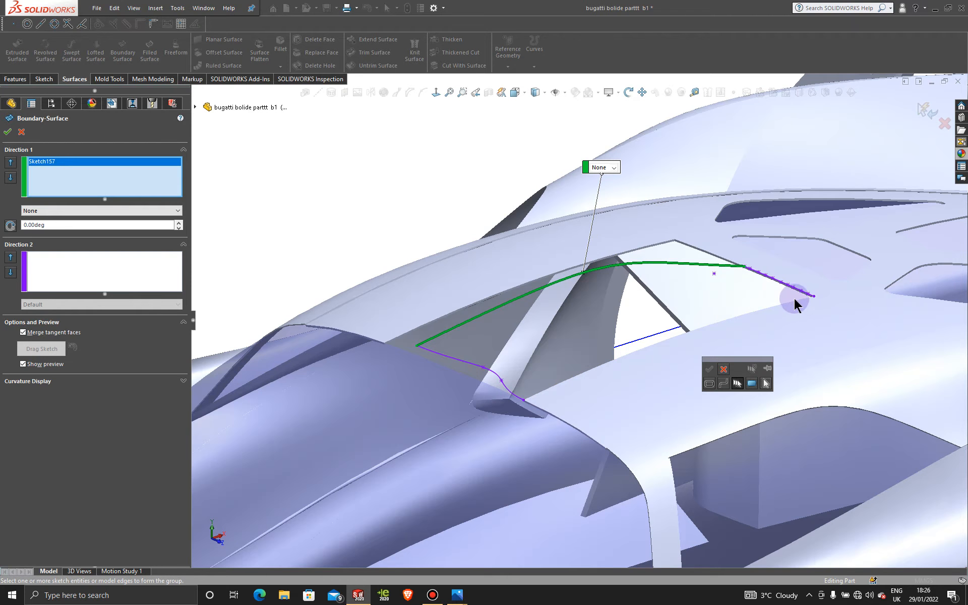
pyautogui.click(794, 301)
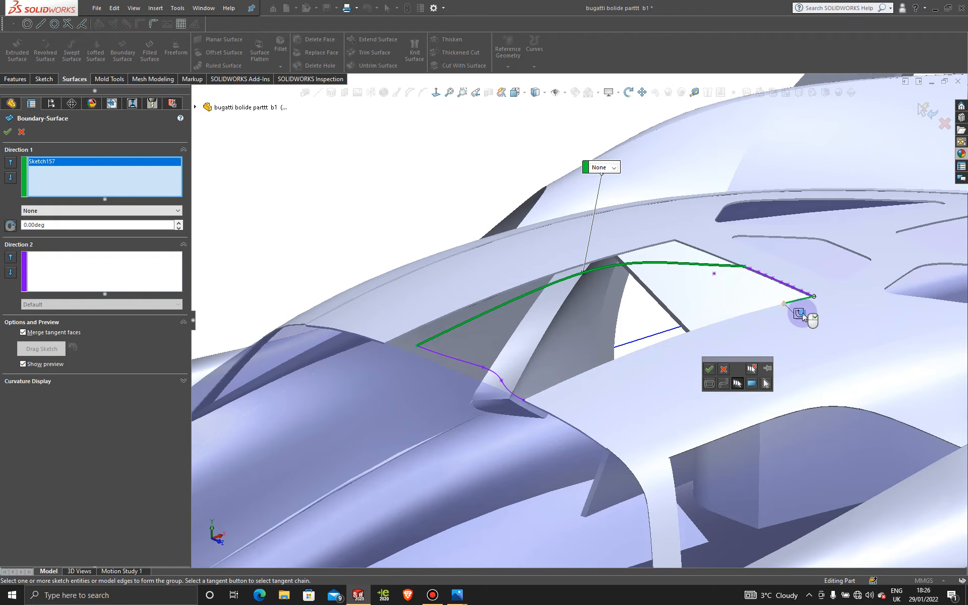
pyautogui.rightClick(804, 316)
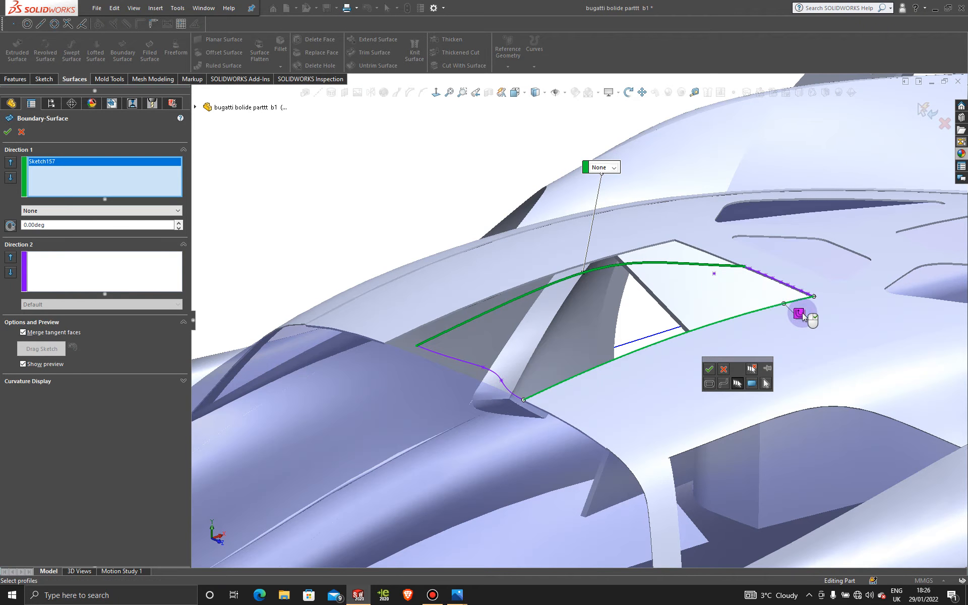
pyautogui.click(7, 132)
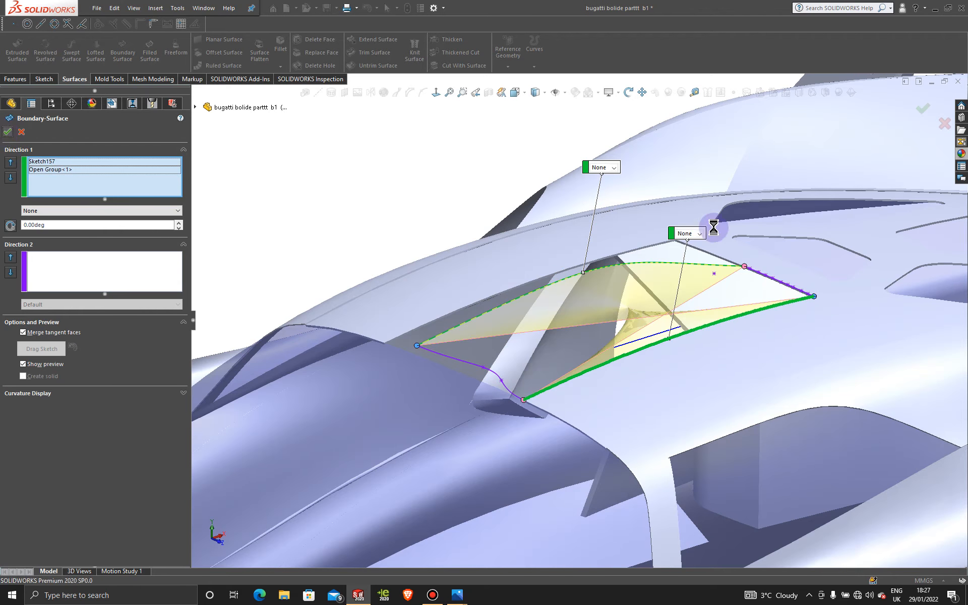
pyautogui.rightClick(746, 268)
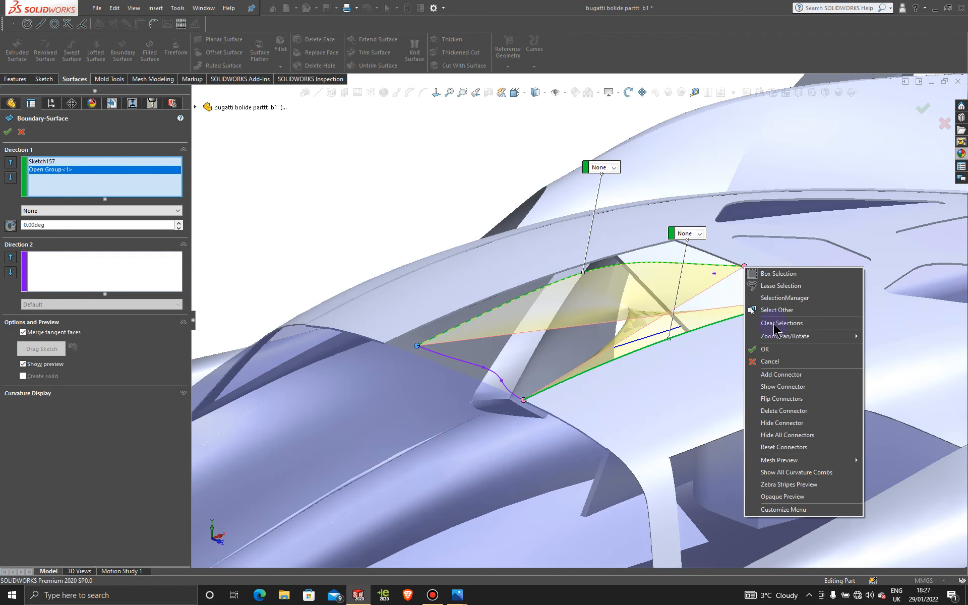
pyautogui.click(782, 399)
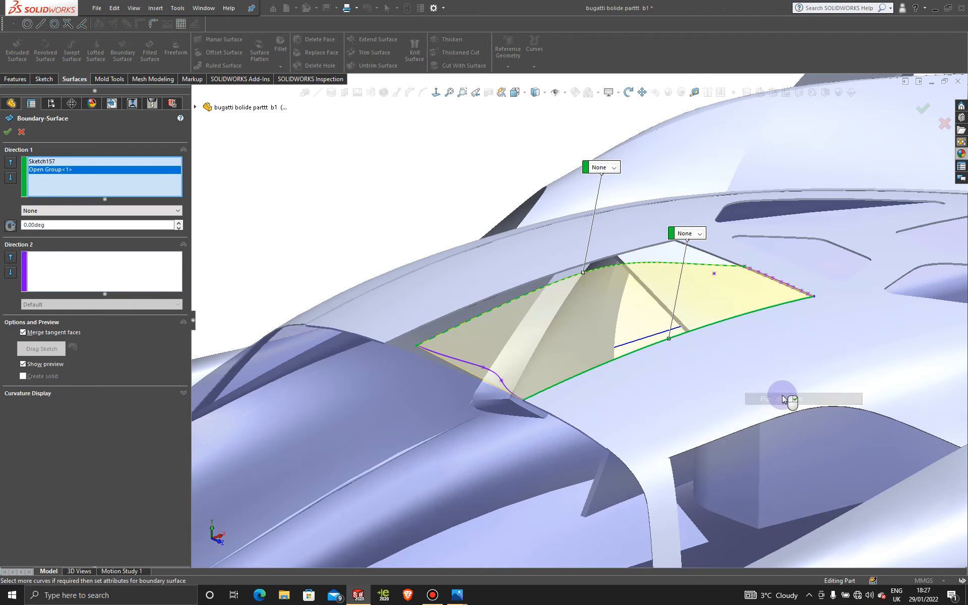
# Add the front cross-section spline and the rear-edge spline as the Direction 2 curves of the boundary surface.
pyautogui.click(102, 275)
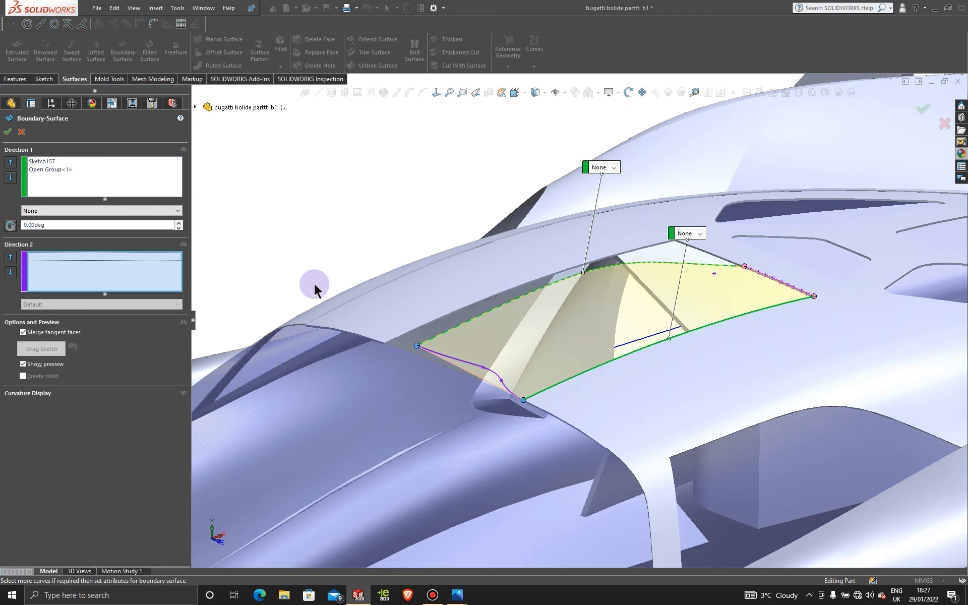
pyautogui.click(471, 368)
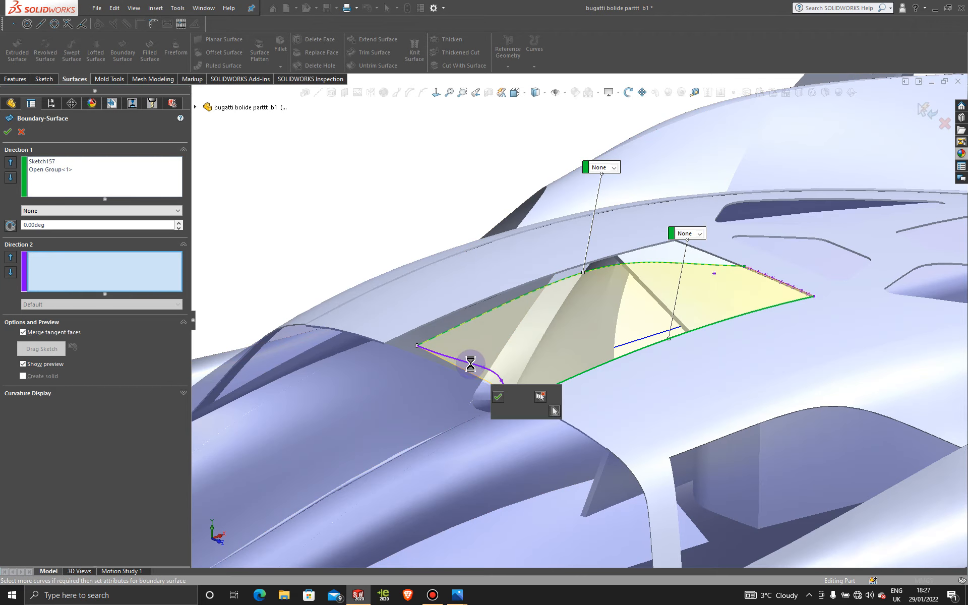
pyautogui.click(498, 399)
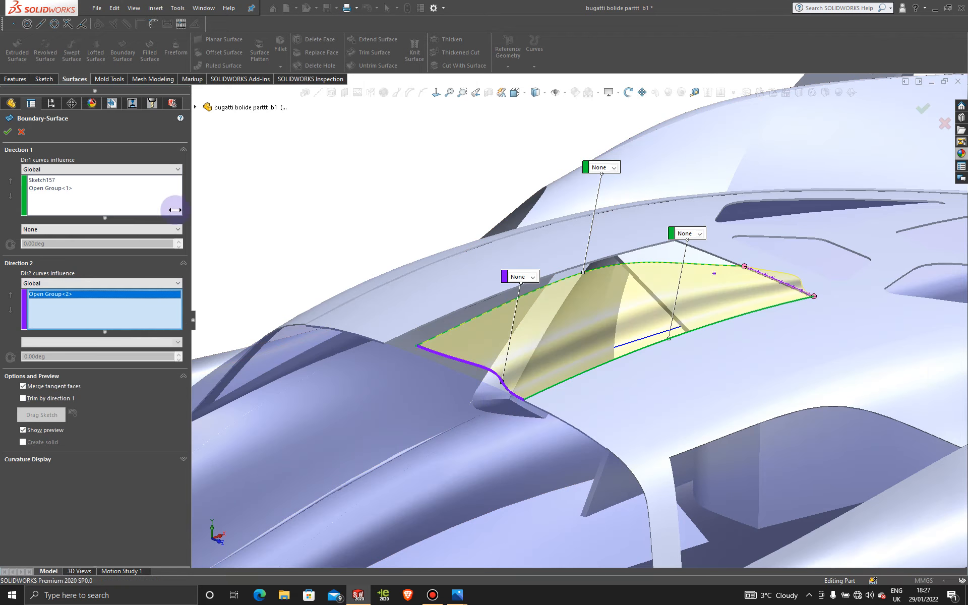
pyautogui.scroll(-5, 806, 303)
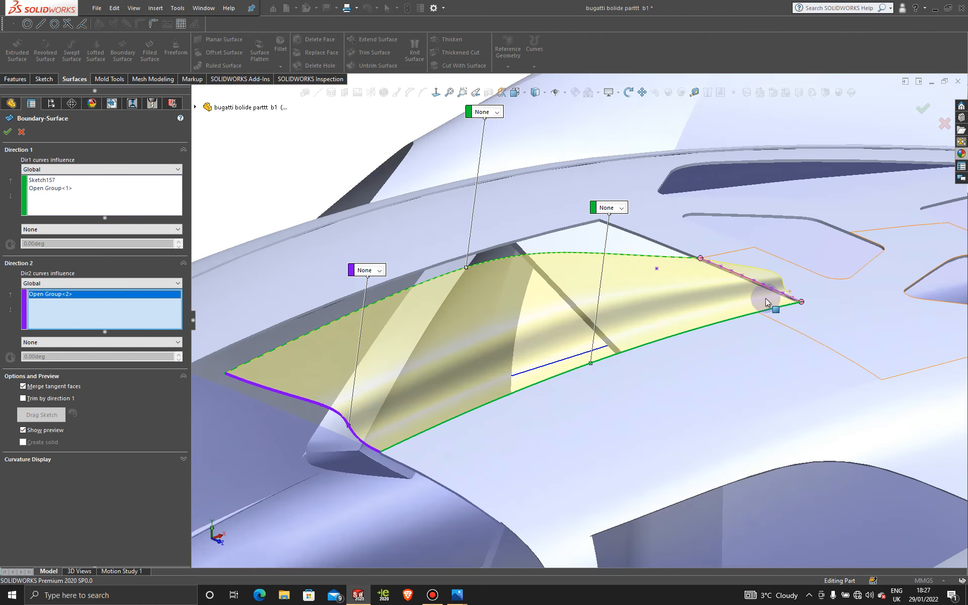
pyautogui.scroll(-3, 706, 293)
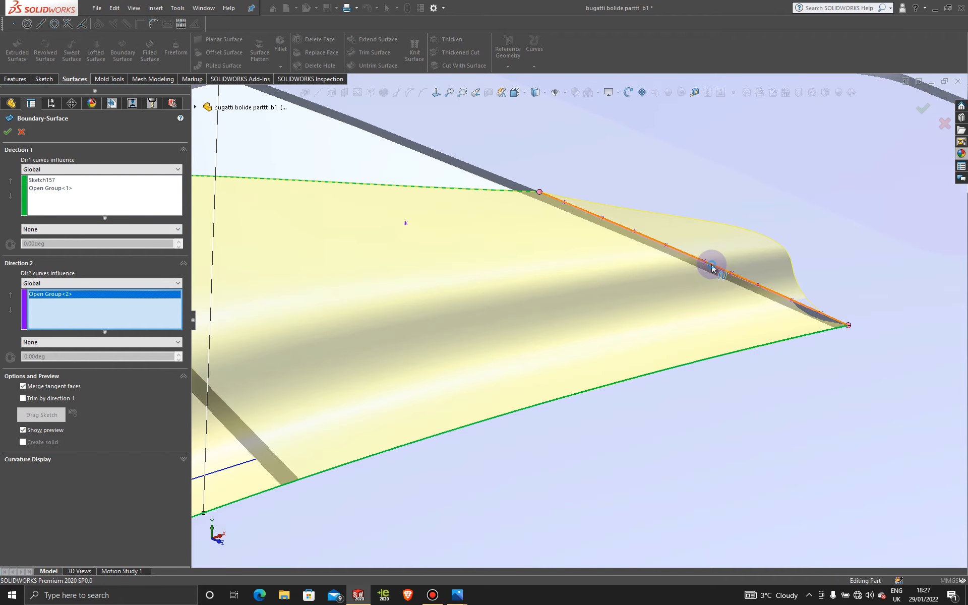
pyautogui.click(712, 267)
pyautogui.click(710, 224)
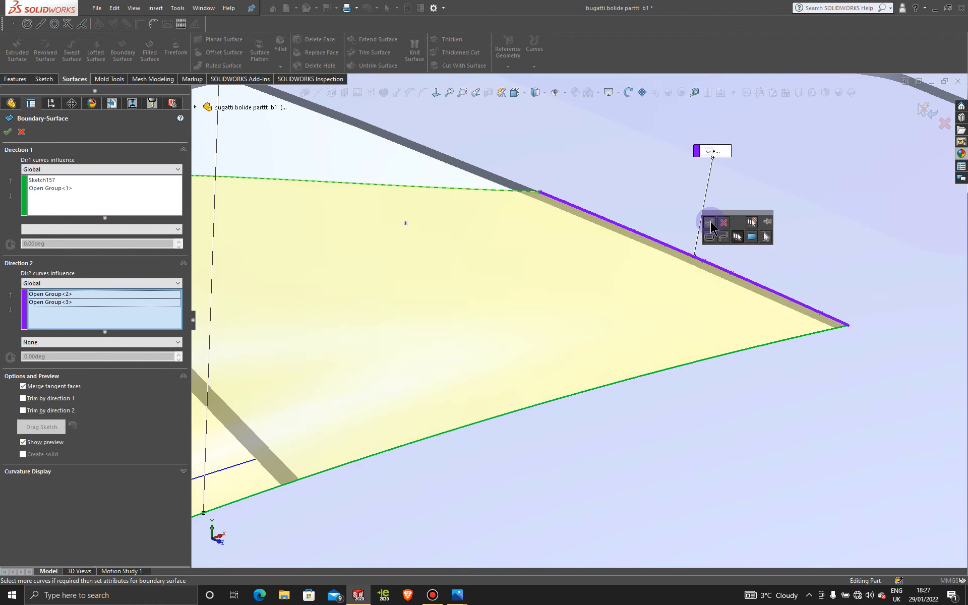
# Try Tangency To Face on the boundary surface's rear-edge curve, and set it back to None.
pyautogui.scroll(5, 726, 279)
pyautogui.scroll(1, 726, 280)
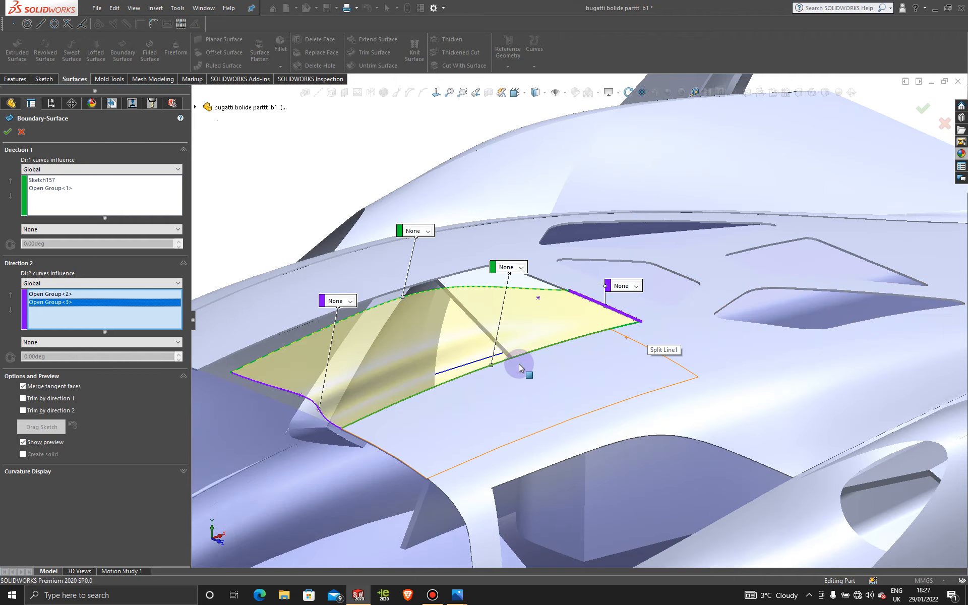
pyautogui.scroll(-1, 518, 364)
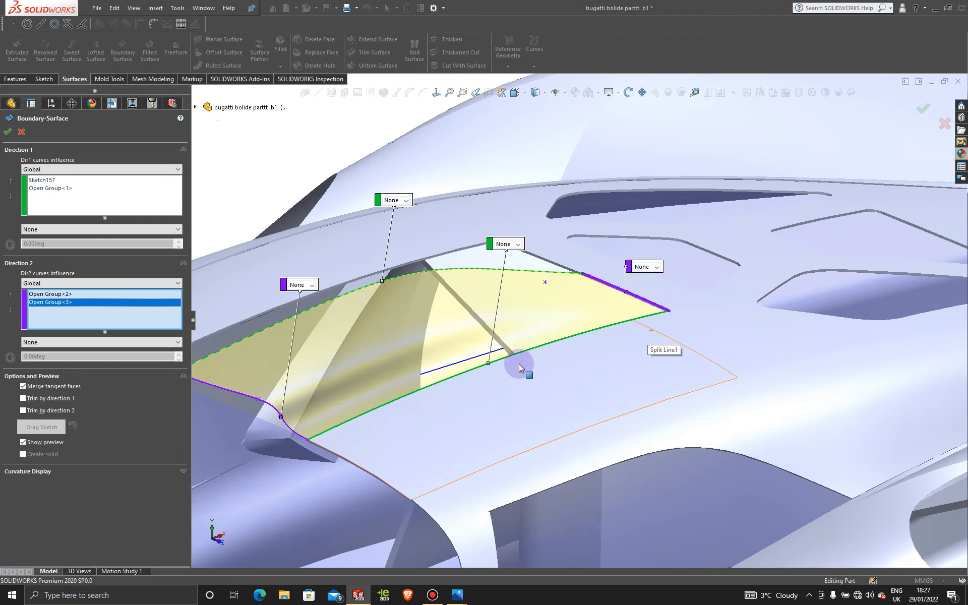
pyautogui.click(656, 267)
pyautogui.click(657, 297)
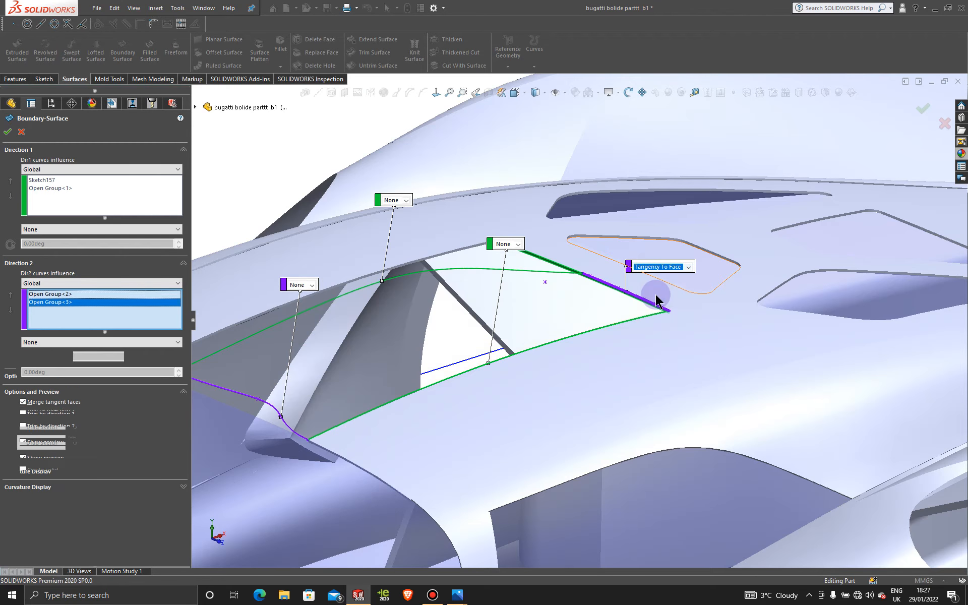
pyautogui.click(690, 267)
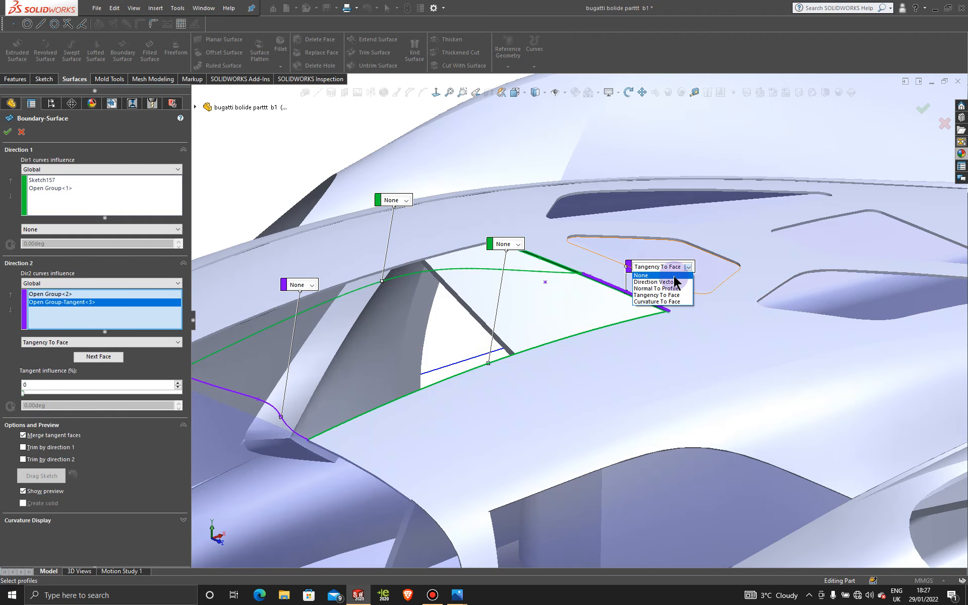
pyautogui.click(676, 276)
# Create the boundary surface over the roof cutout and clear the Front Plane selection.
pyautogui.scroll(2, 668, 336)
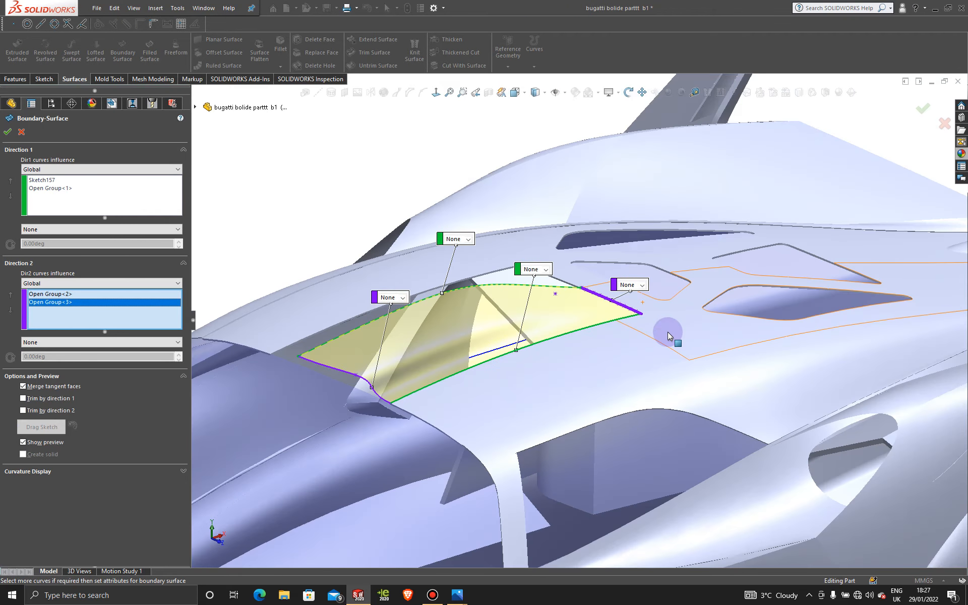
pyautogui.click(7, 132)
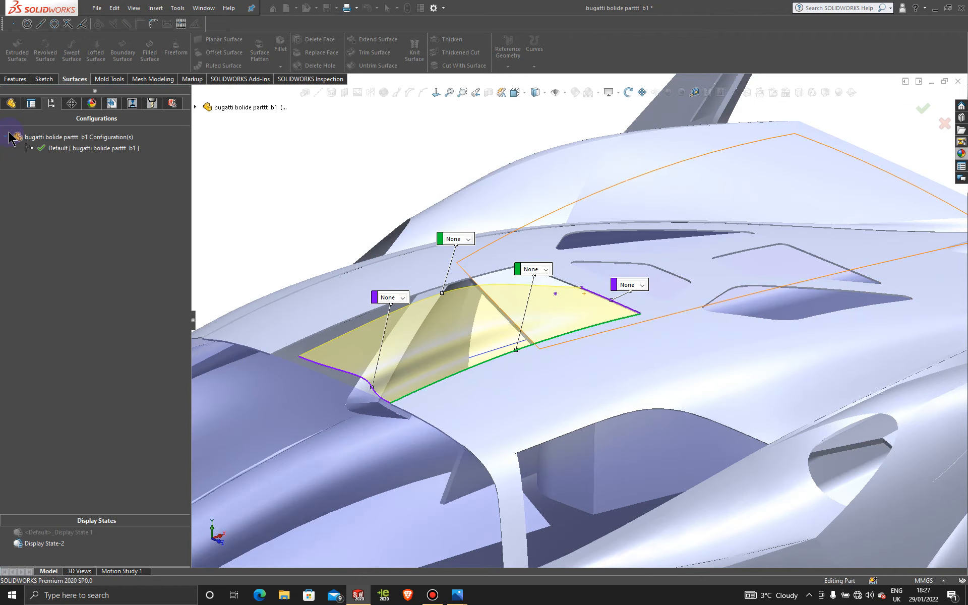
pyautogui.click(347, 149)
pyautogui.moveTo(344, 153)
pyautogui.mouseDown(button='middle')
pyautogui.moveTo(336, 185)
pyautogui.moveTo(379, 223)
pyautogui.moveTo(349, 188)
pyautogui.moveTo(309, 175)
pyautogui.moveTo(460, 179)
pyautogui.moveTo(445, 160)
pyautogui.moveTo(452, 145)
pyautogui.moveTo(501, 186)
pyautogui.moveTo(559, 198)
pyautogui.moveTo(527, 198)
pyautogui.moveTo(422, 162)
pyautogui.moveTo(372, 223)
pyautogui.moveTo(365, 364)
pyautogui.moveTo(378, 331)
pyautogui.moveTo(324, 156)
pyautogui.moveTo(371, 167)
pyautogui.moveTo(335, 144)
pyautogui.moveTo(313, 149)
pyautogui.moveTo(350, 204)
pyautogui.moveTo(402, 197)
pyautogui.moveTo(440, 205)
pyautogui.moveTo(408, 194)
pyautogui.moveTo(389, 156)
pyautogui.moveTo(380, 209)
pyautogui.moveTo(389, 318)
pyautogui.moveTo(382, 205)
pyautogui.moveTo(387, 284)
pyautogui.moveTo(396, 236)
pyautogui.mouseUp(button='middle')
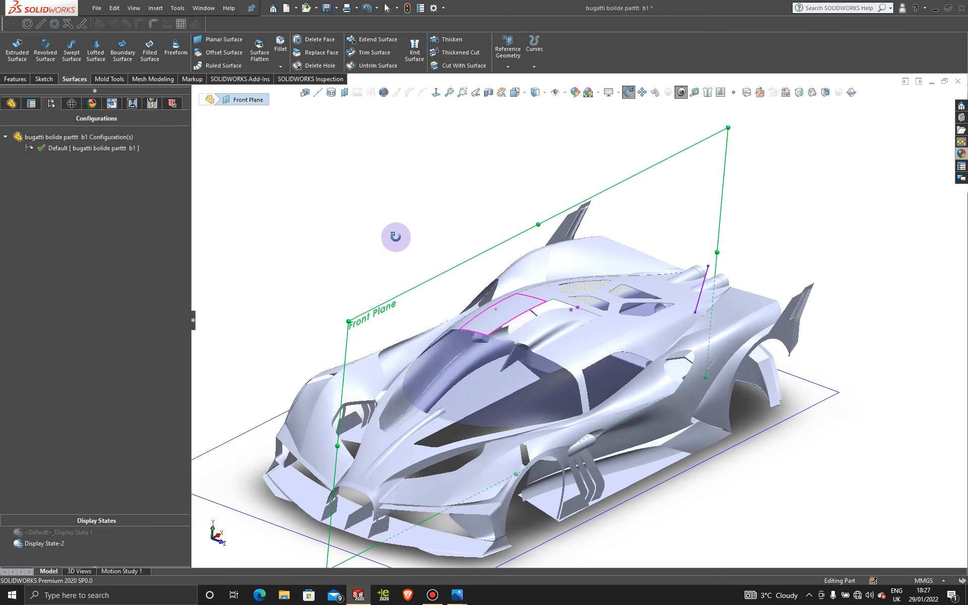
pyautogui.scroll(-5, 623, 333)
pyautogui.scroll(6, 568, 313)
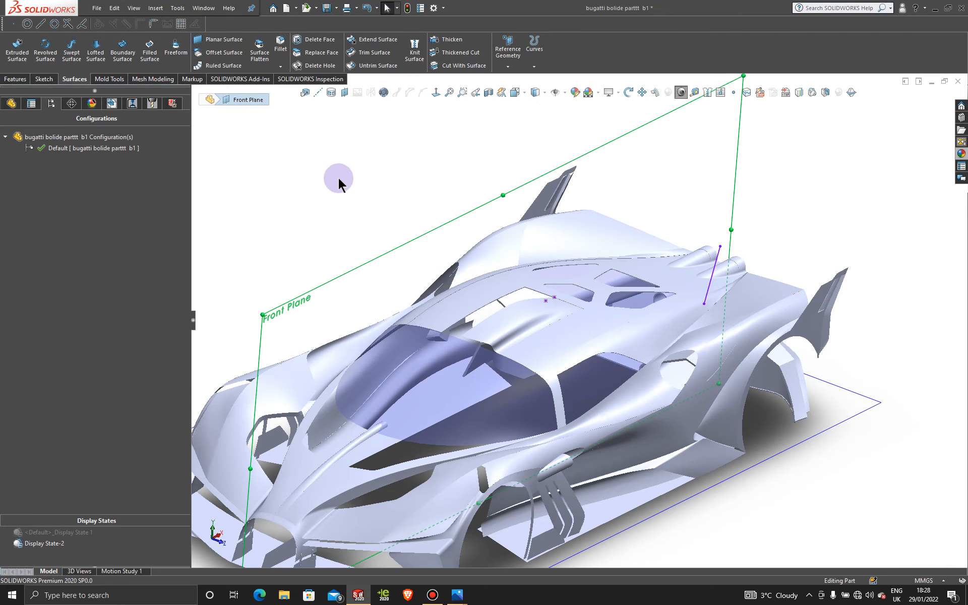
pyautogui.click(361, 184)
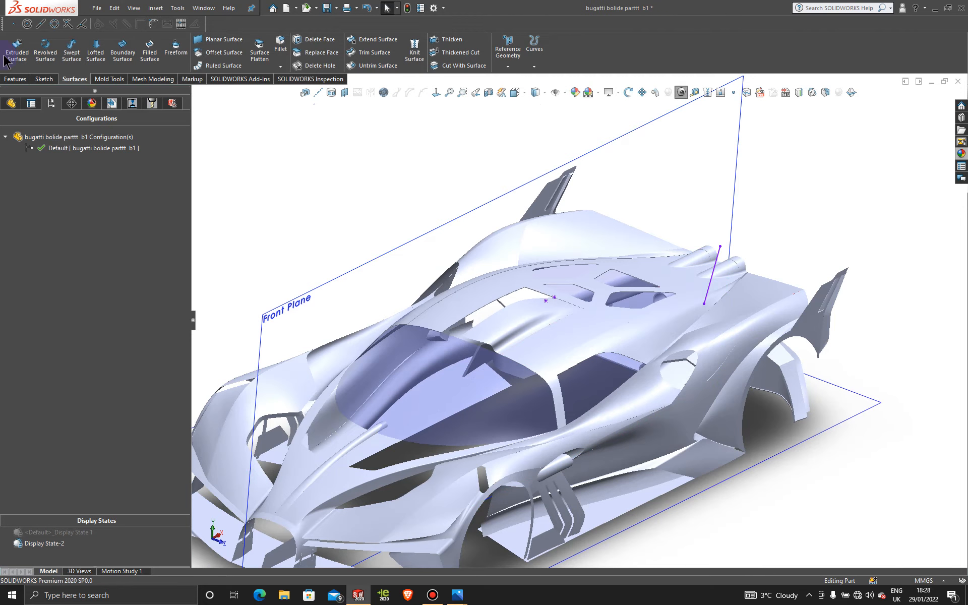
# Mirror the roof scoop's boundary surface body about the Front Plane.
pyautogui.click(433, 595)
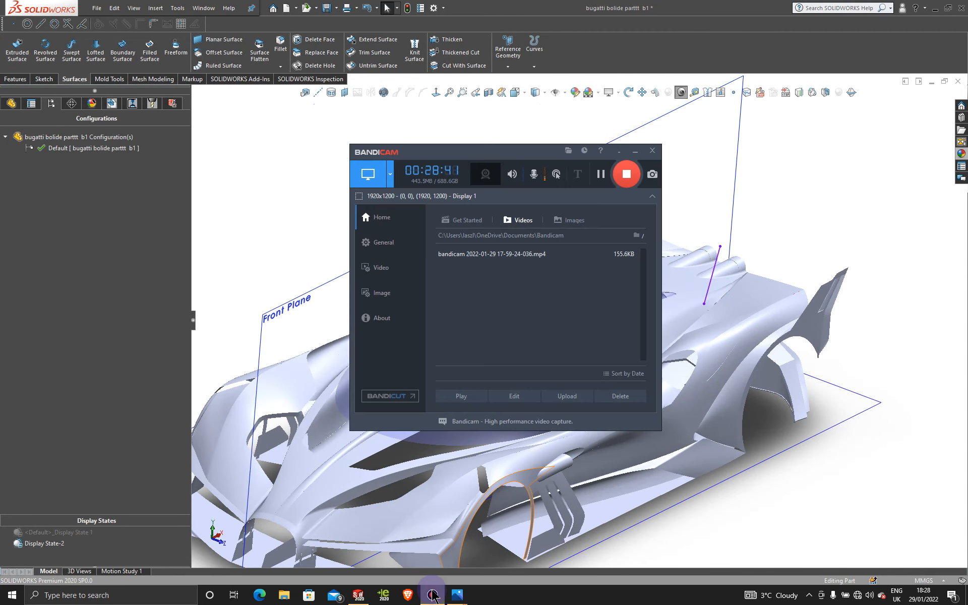
pyautogui.click(16, 79)
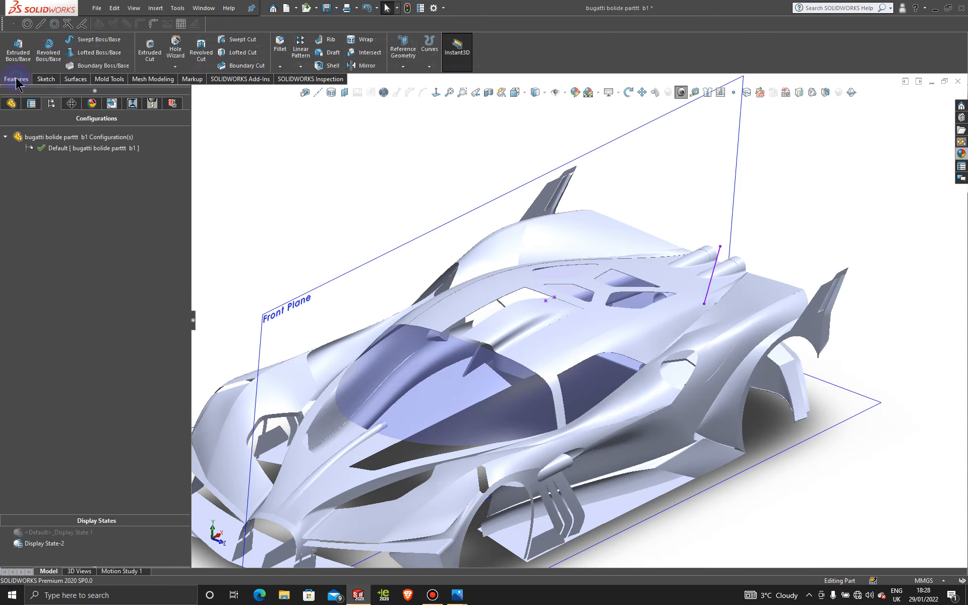
pyautogui.click(368, 66)
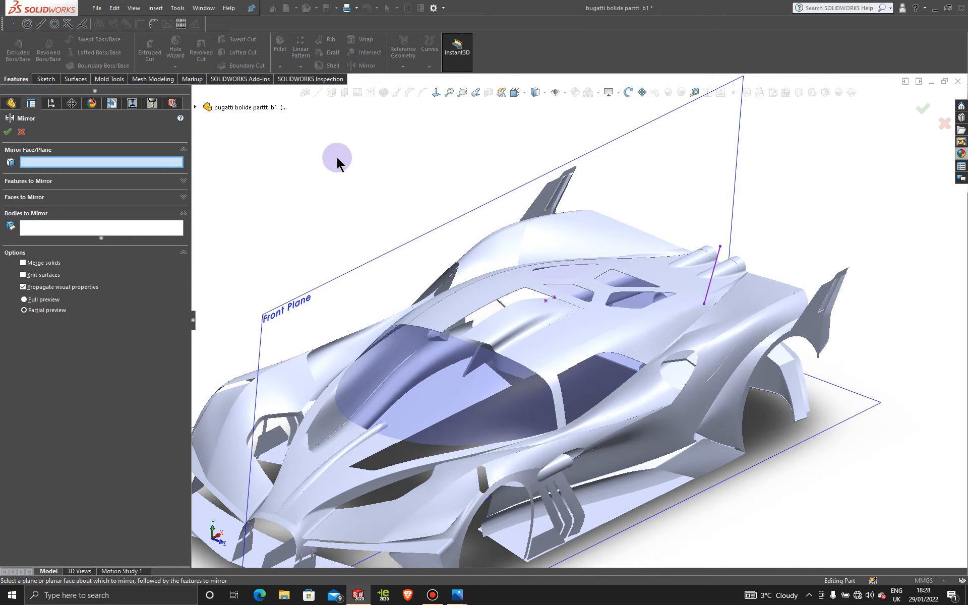
pyautogui.click(402, 251)
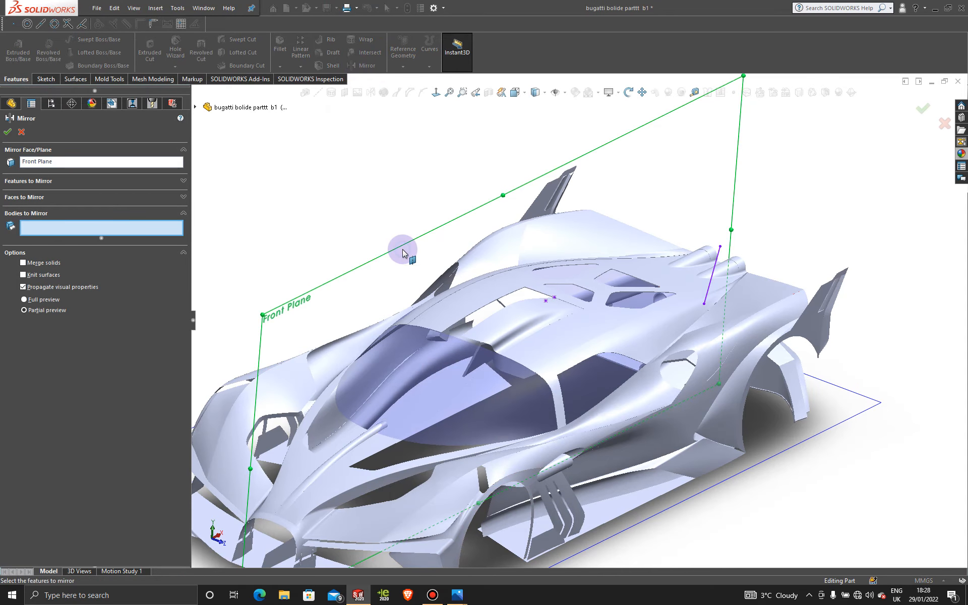
pyautogui.click(507, 321)
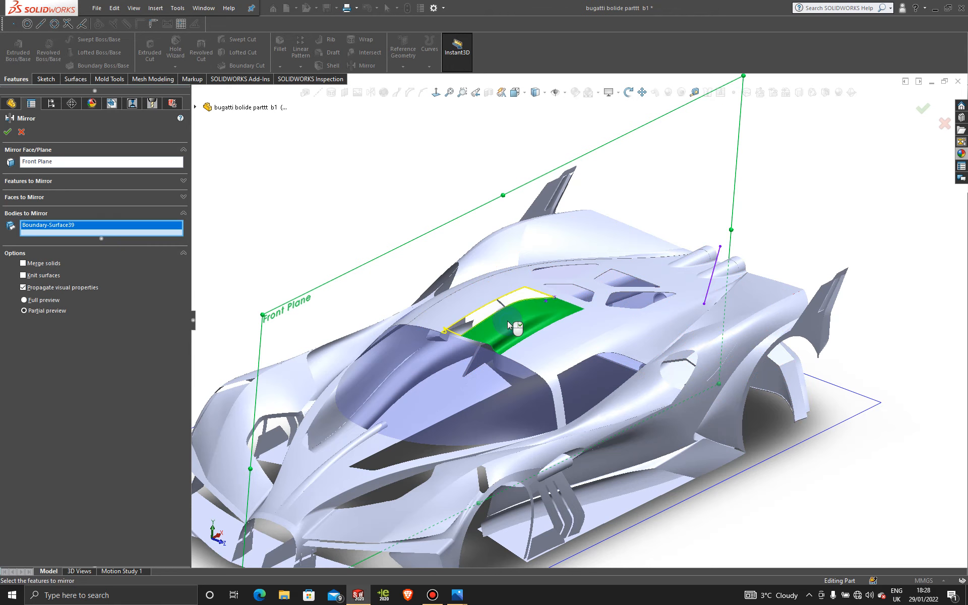
pyautogui.click(8, 132)
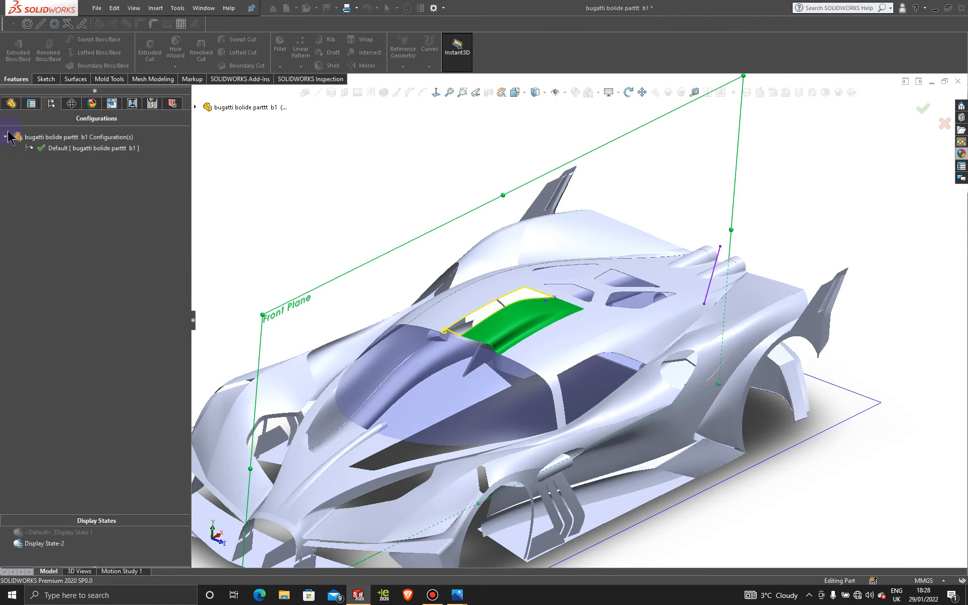
# Sketch a center rectangle about 124 by 19 mm on the Top Plane, centered on the car's centerline at the windshield's rear edge.
pyautogui.moveTo(425, 222); pyautogui.dragTo(489, 369, button='middle')
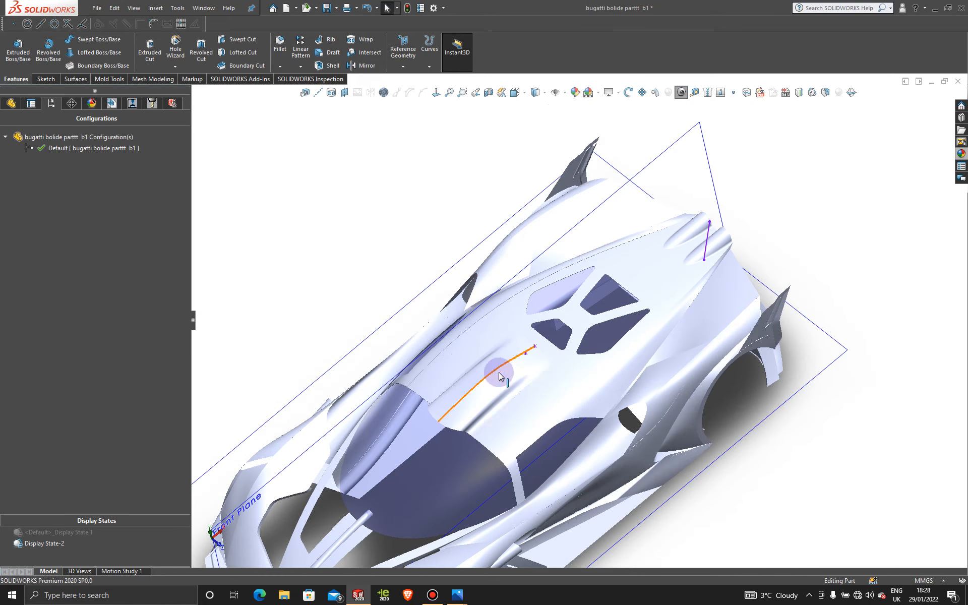
pyautogui.press('z')
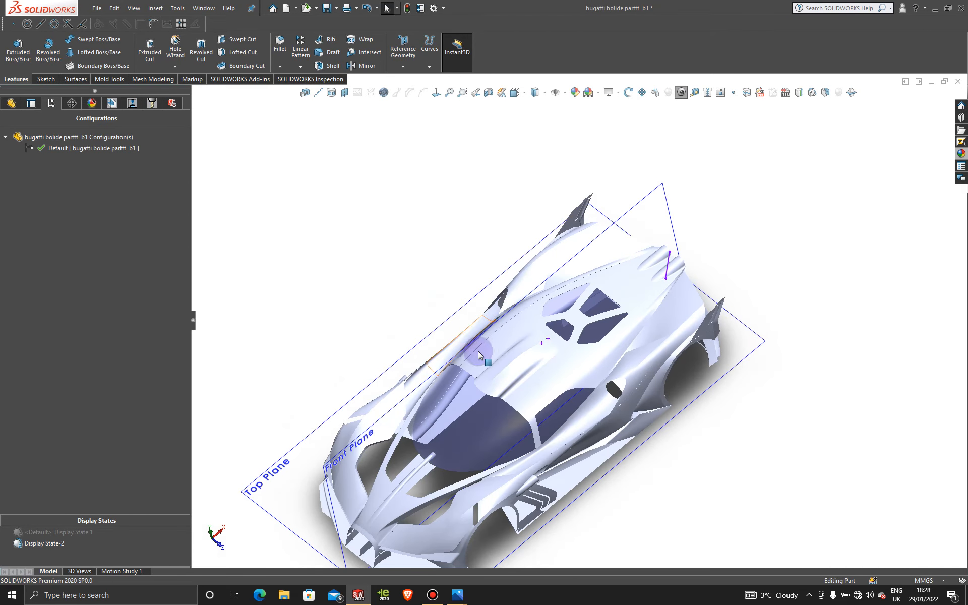
pyautogui.scroll(-5, 633, 401)
pyautogui.scroll(5, 662, 387)
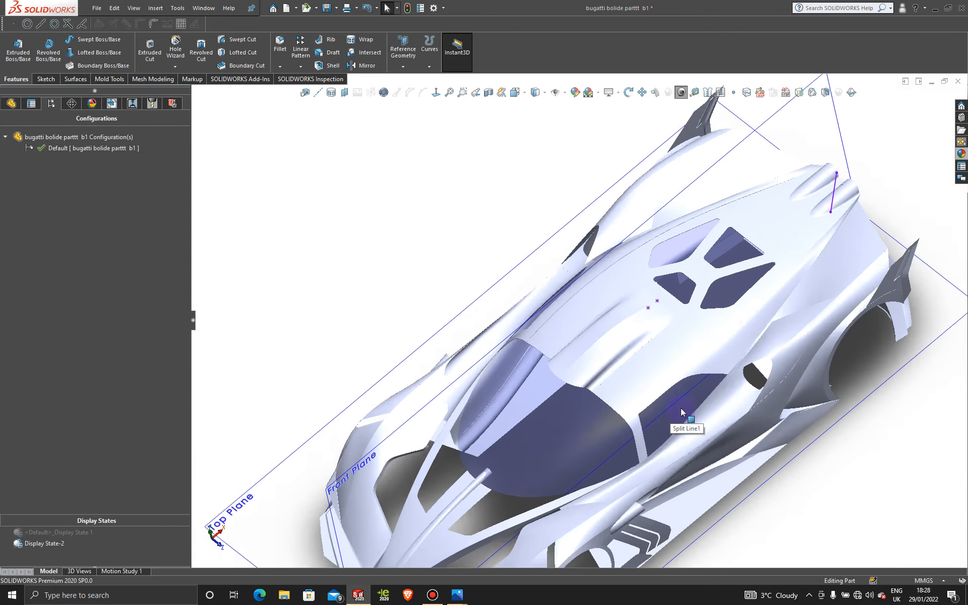
pyautogui.moveTo(834, 429); pyautogui.dragTo(828, 399, button='middle')
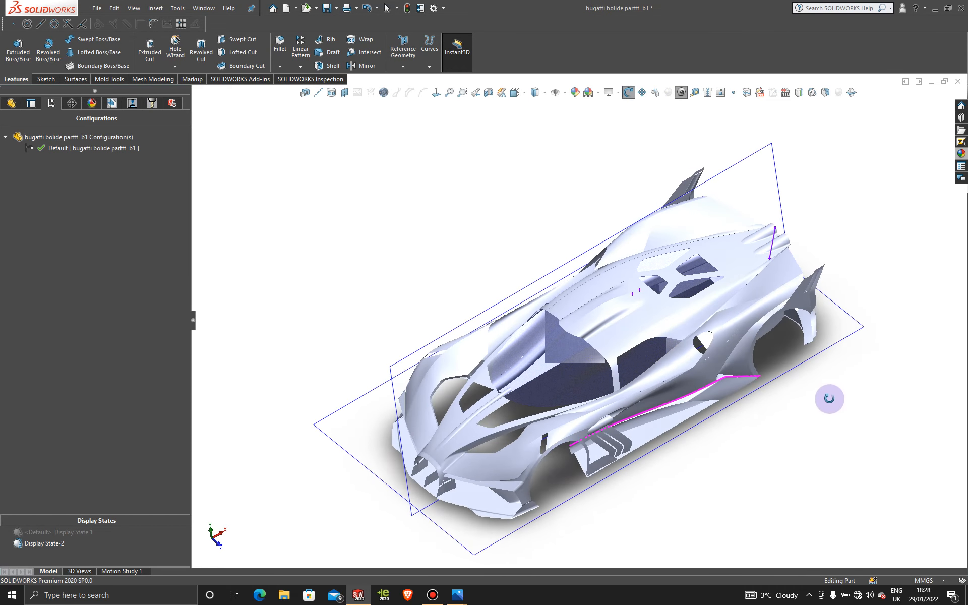
pyautogui.click(828, 342)
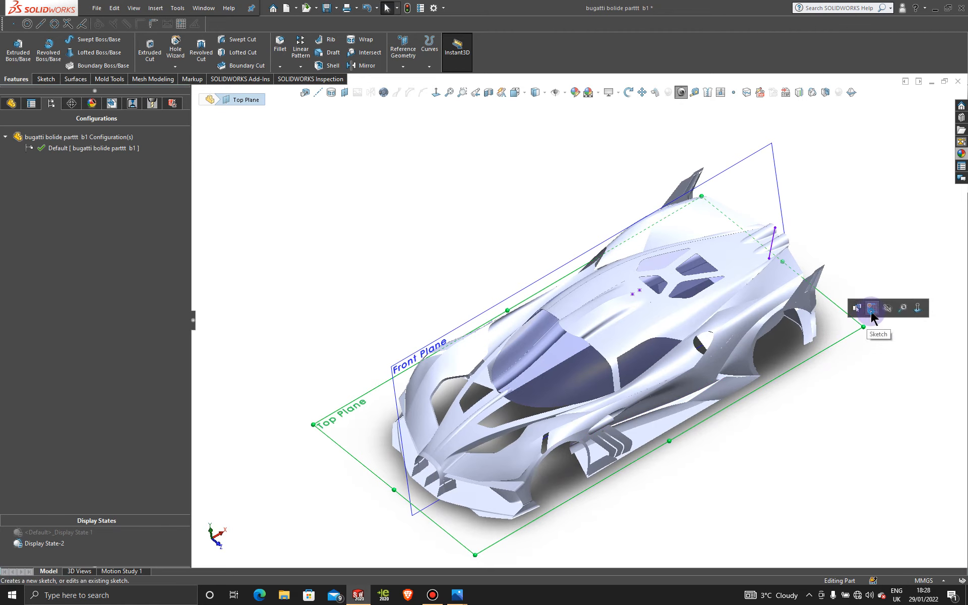
pyautogui.click(867, 308)
pyautogui.click(437, 92)
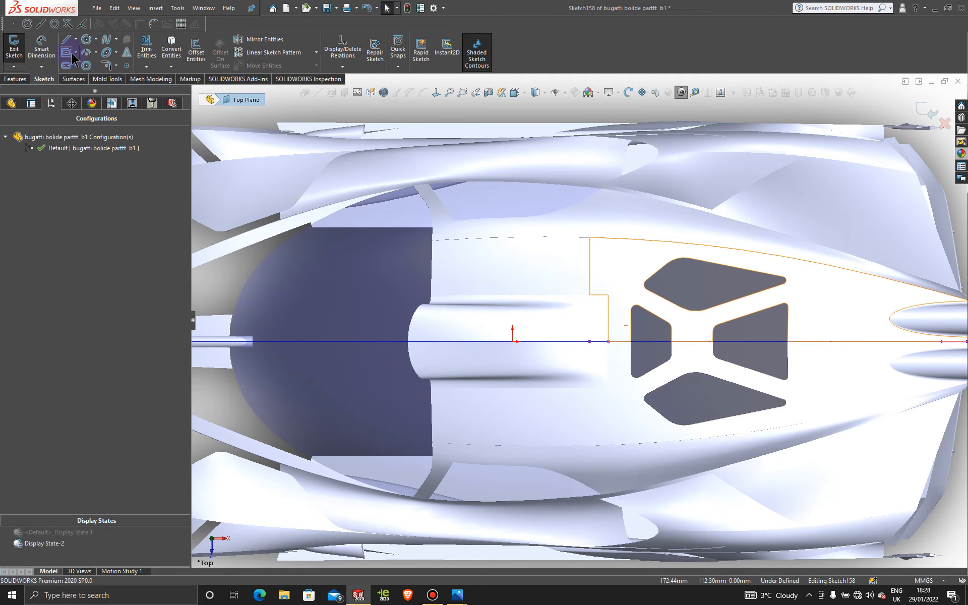
pyautogui.click(76, 53)
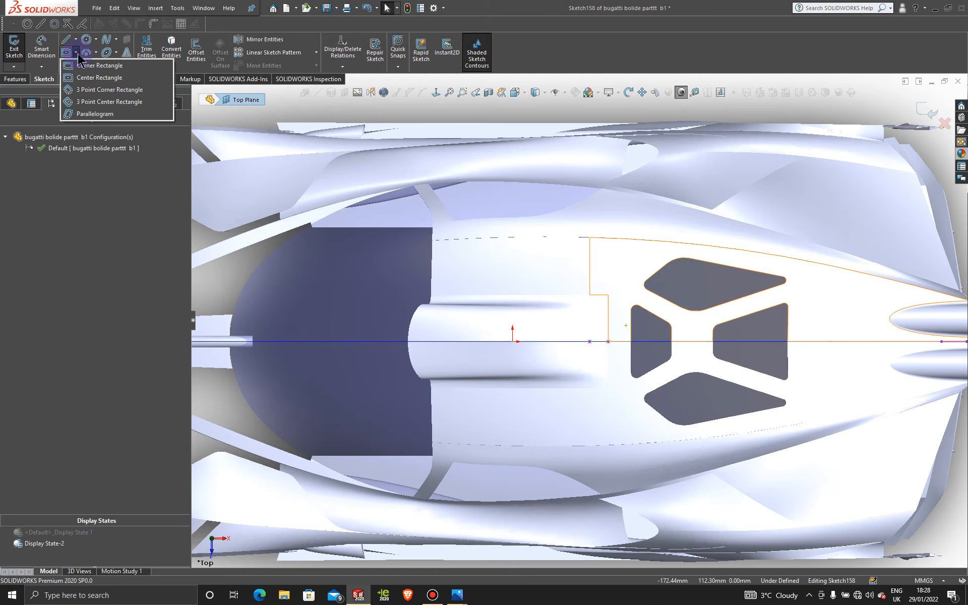
pyautogui.click(93, 78)
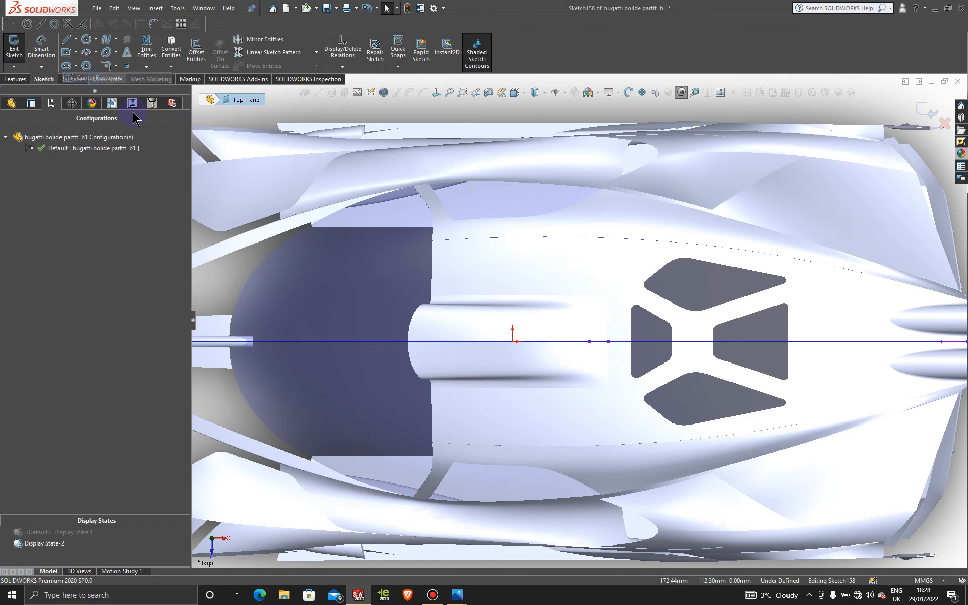
pyautogui.click(433, 342)
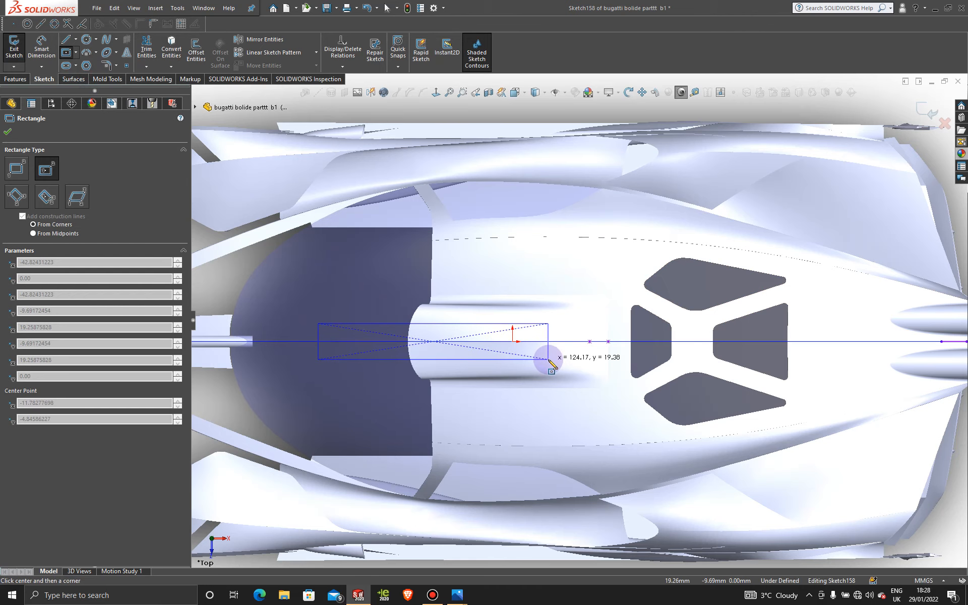
pyautogui.click(549, 359)
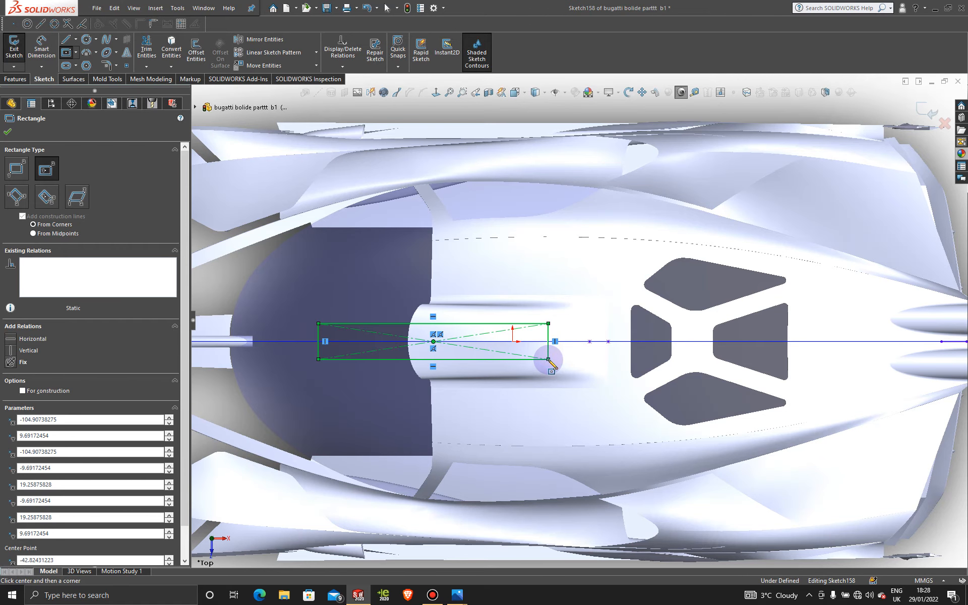
pyautogui.press('Escape')
# Trim both scoop halves with the rectangle sketch, removing the regions inside the rectangle.
pyautogui.click(74, 80)
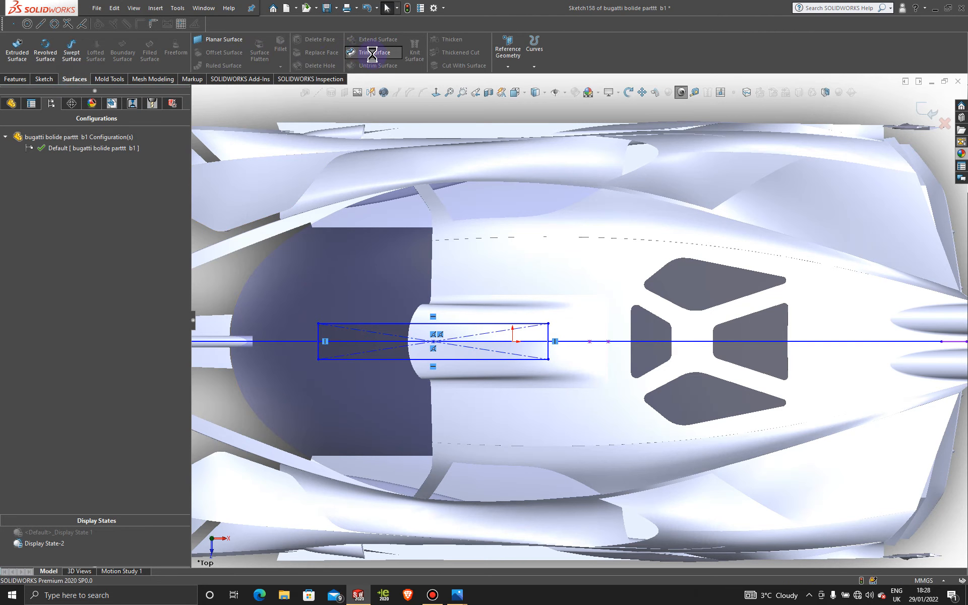
pyautogui.click(455, 334)
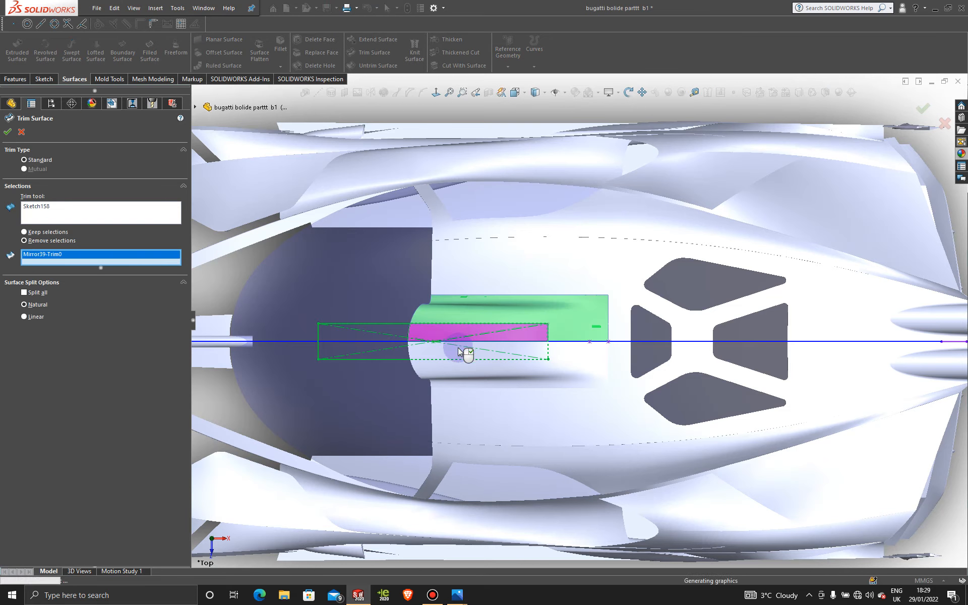
pyautogui.click(458, 348)
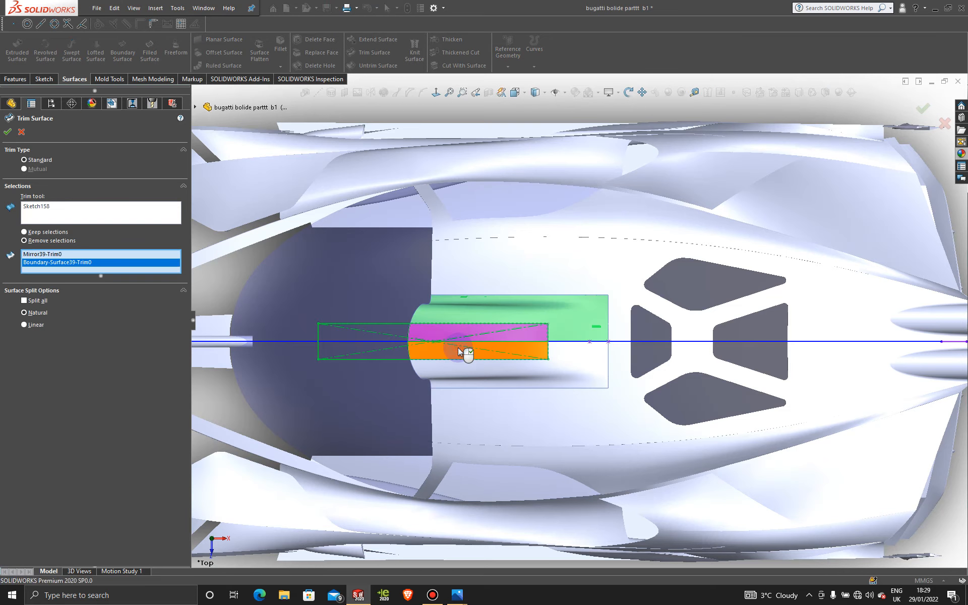
pyautogui.click(4, 131)
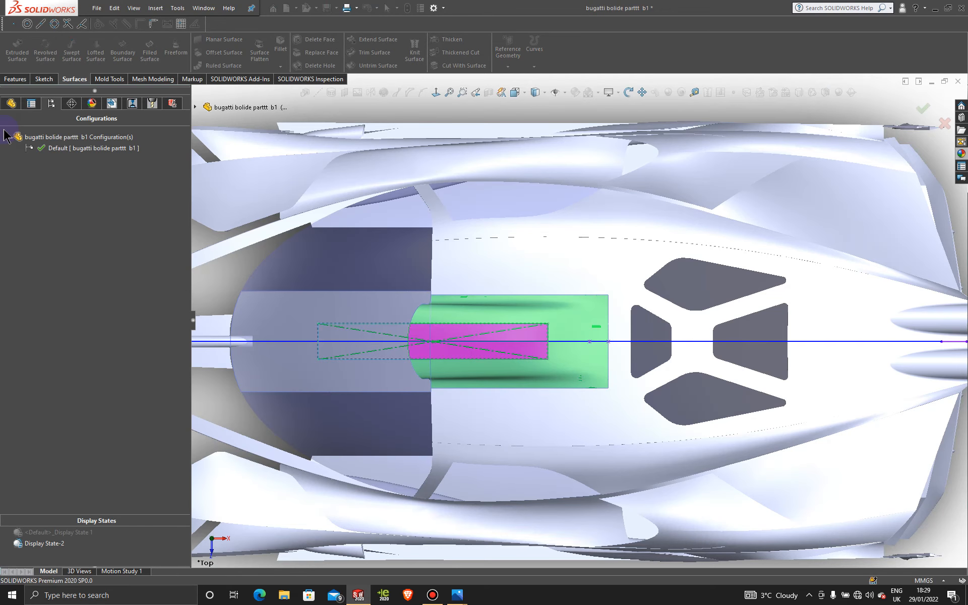
# Open the scoop trim's rectangle sketch for editing in a view normal to the Top Plane.
pyautogui.scroll(4, 432, 274)
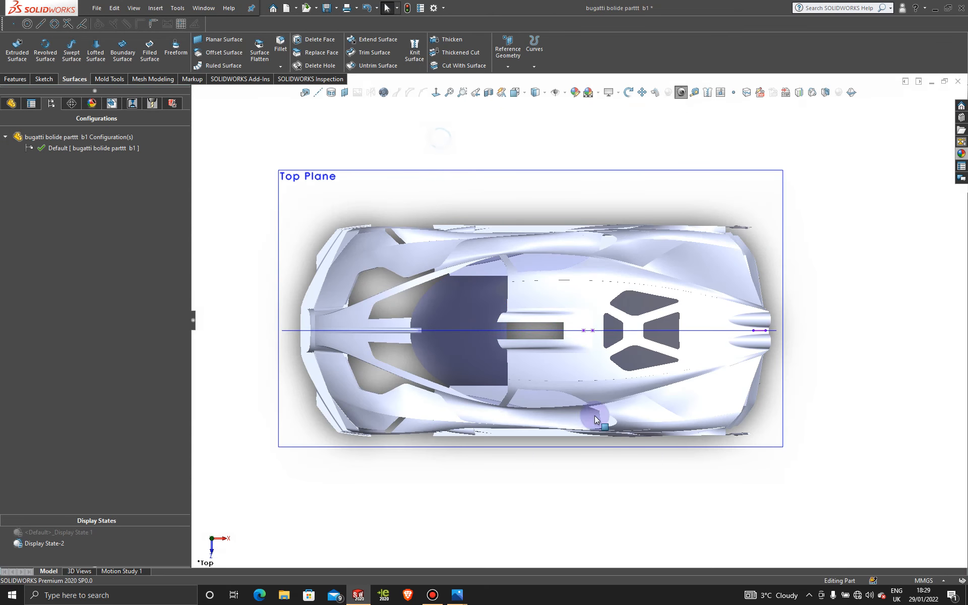
pyautogui.moveTo(552, 389); pyautogui.dragTo(605, 308, button='middle')
pyautogui.scroll(-5, 572, 290)
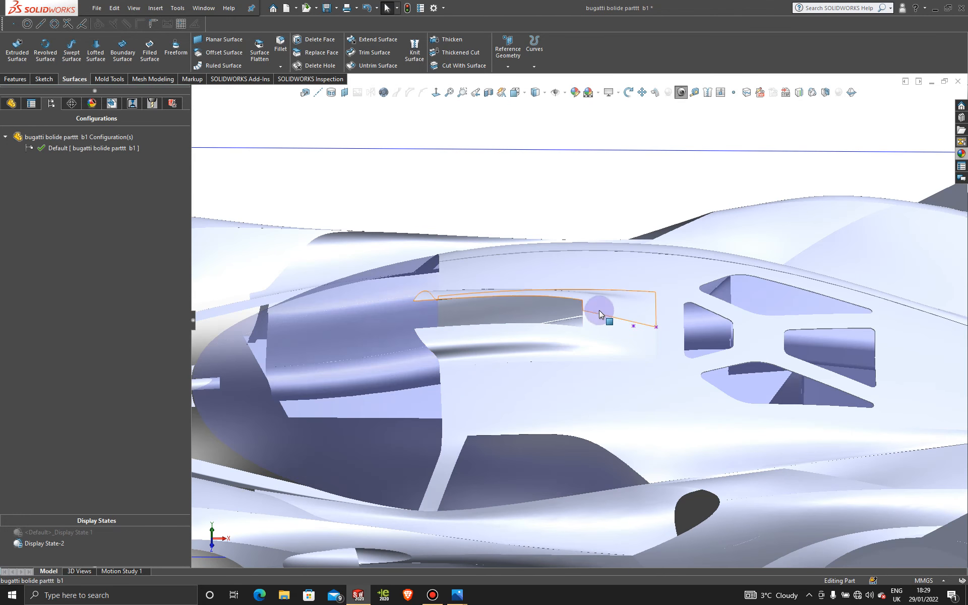
pyautogui.scroll(4, 535, 318)
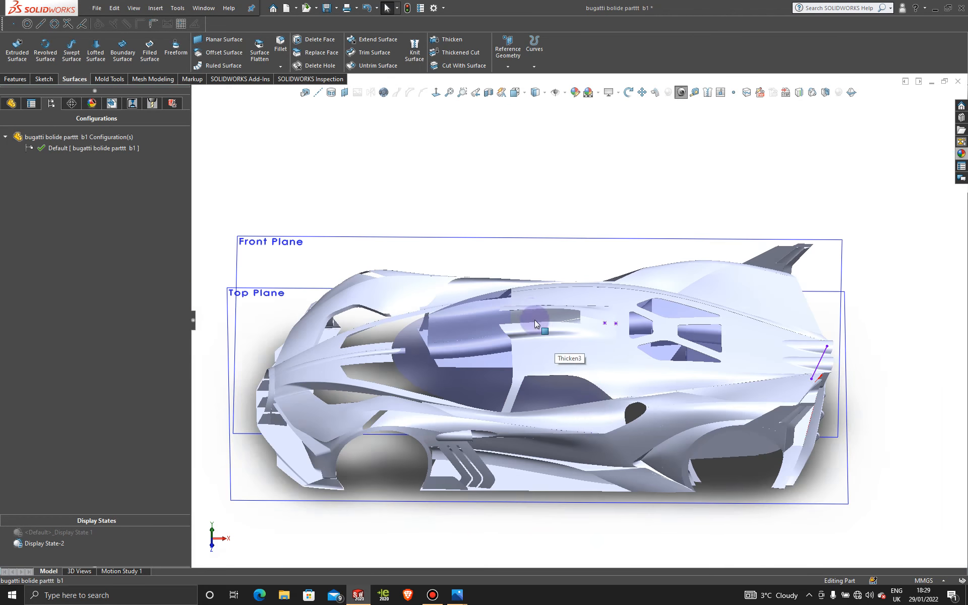
pyautogui.moveTo(533, 315); pyautogui.dragTo(540, 356, button='middle')
pyautogui.scroll(1, 540, 356)
pyautogui.click(11, 103)
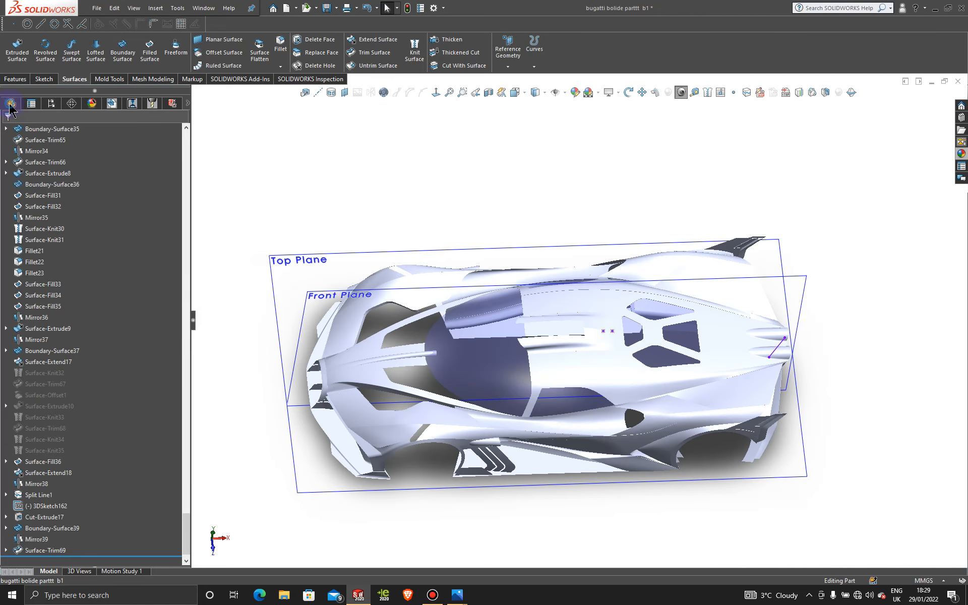
pyautogui.click(6, 550)
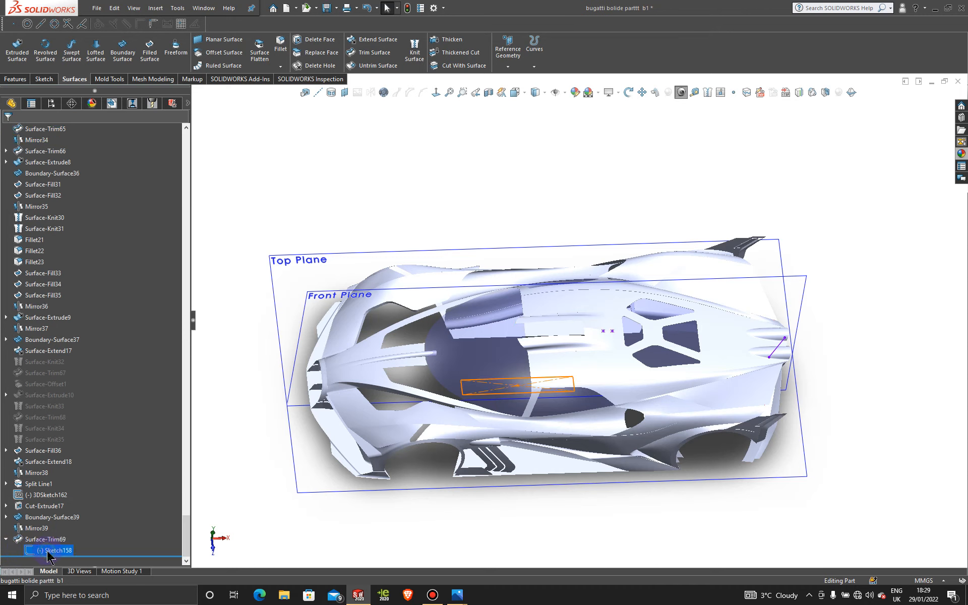
pyautogui.rightClick(47, 551)
pyautogui.click(57, 400)
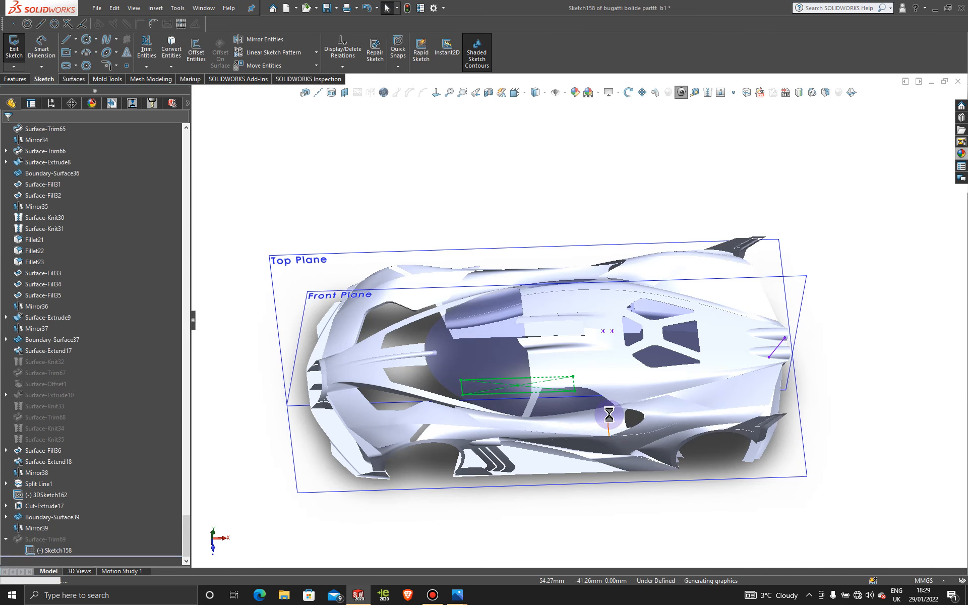
pyautogui.press('space')
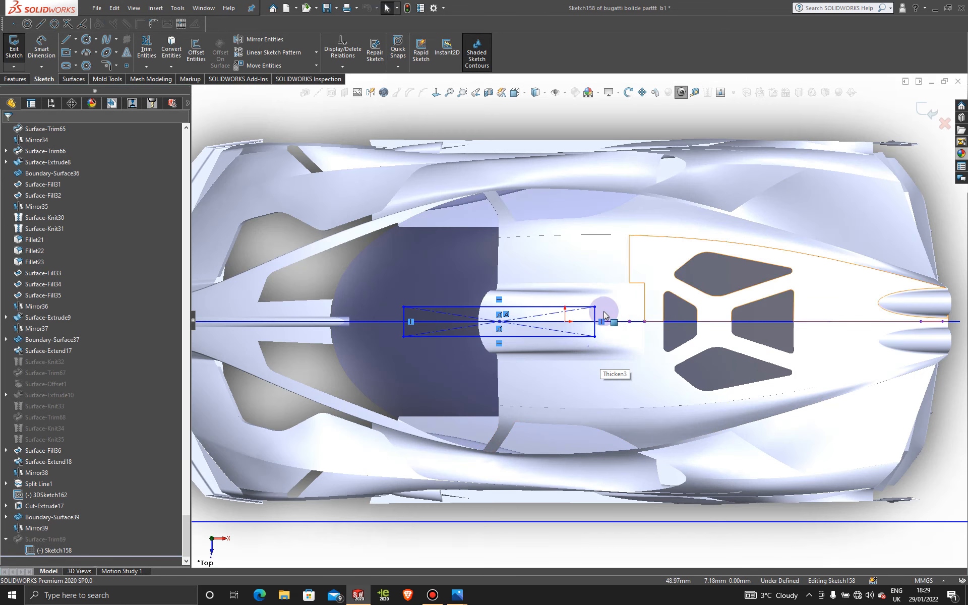
# Stretch the rectangle's rear side back to the scoop's rear edge and exit the sketch to rebuild the trim.
pyautogui.moveTo(595, 317); pyautogui.dragTo(648, 323)
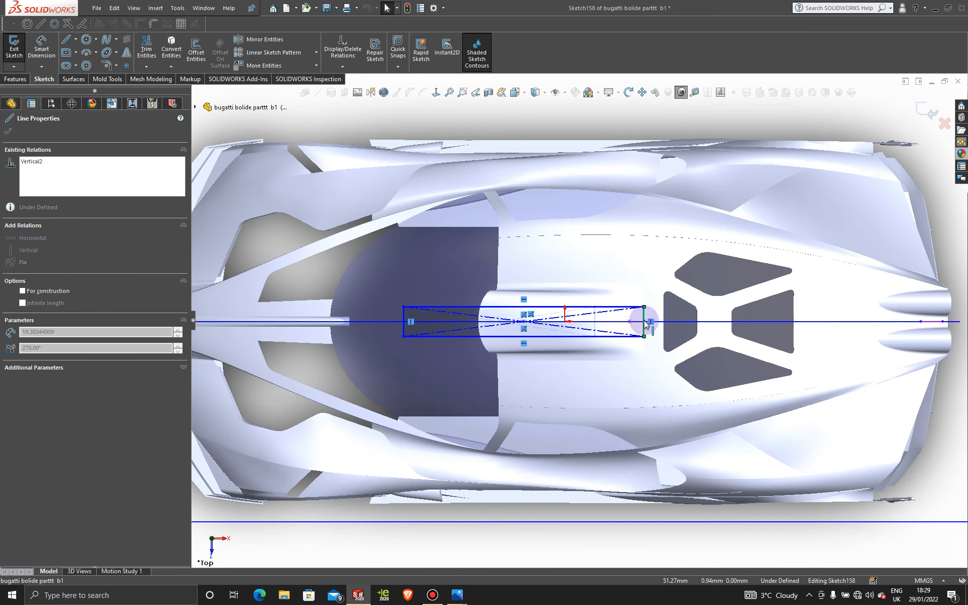
pyautogui.scroll(-5, 647, 325)
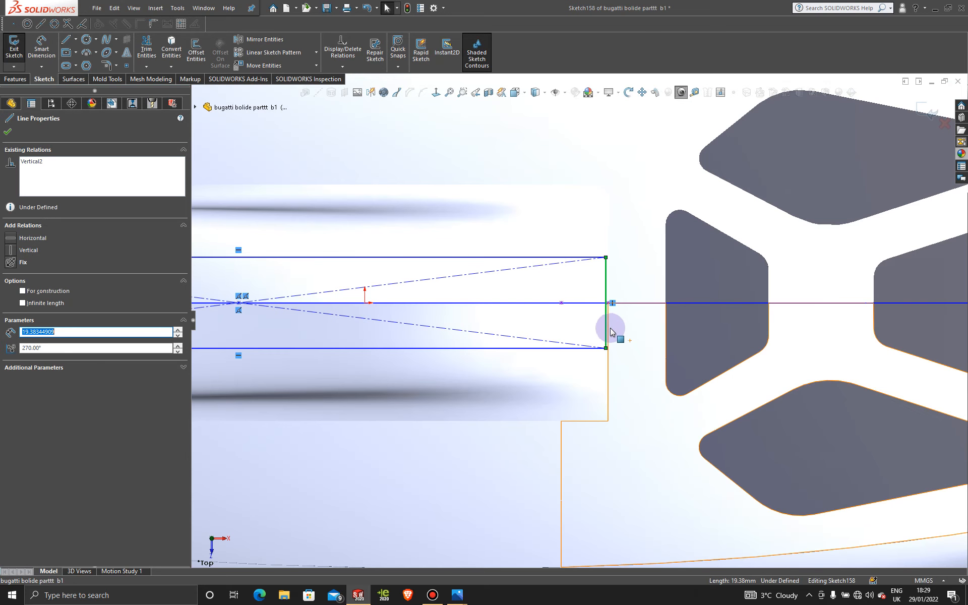
pyautogui.moveTo(610, 330)
pyautogui.mouseDown()
pyautogui.moveTo(621, 331)
pyautogui.moveTo(609, 334)
pyautogui.mouseUp()
pyautogui.scroll(5, 609, 335)
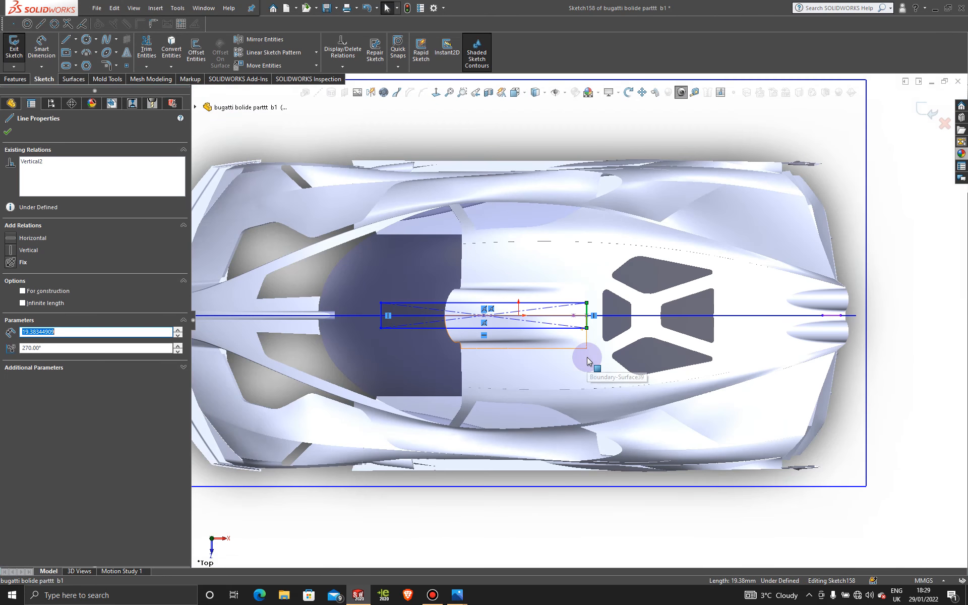
pyautogui.click(8, 132)
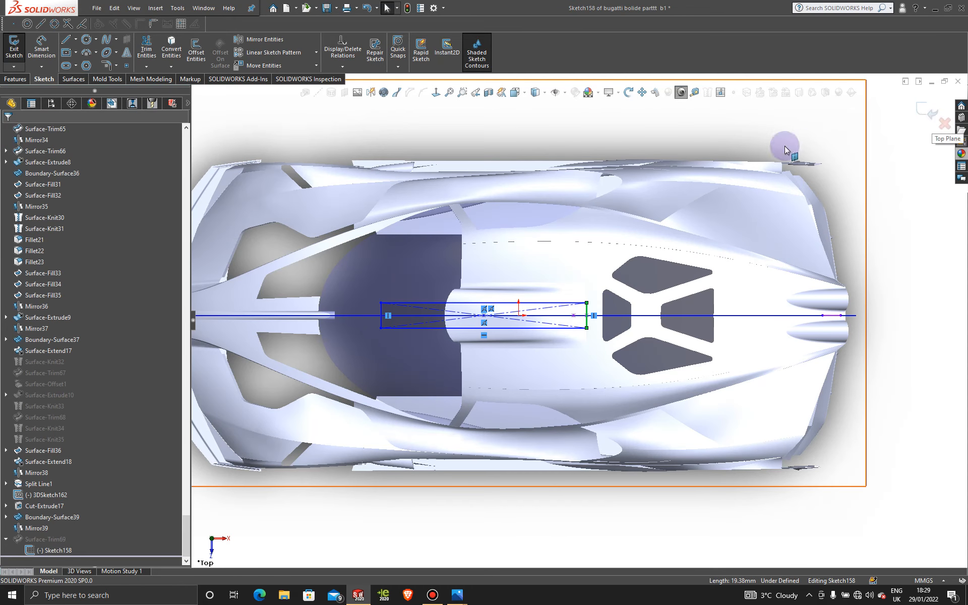
pyautogui.click(148, 48)
pyautogui.click(926, 108)
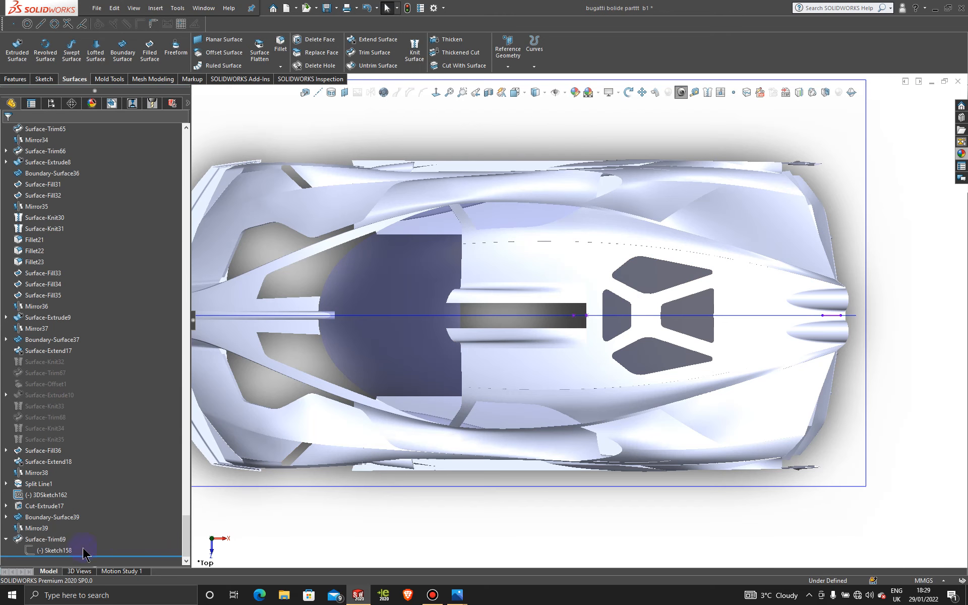
# Delete the scoop's surface trim and its leftover rectangle sketch.
pyautogui.rightClick(51, 550)
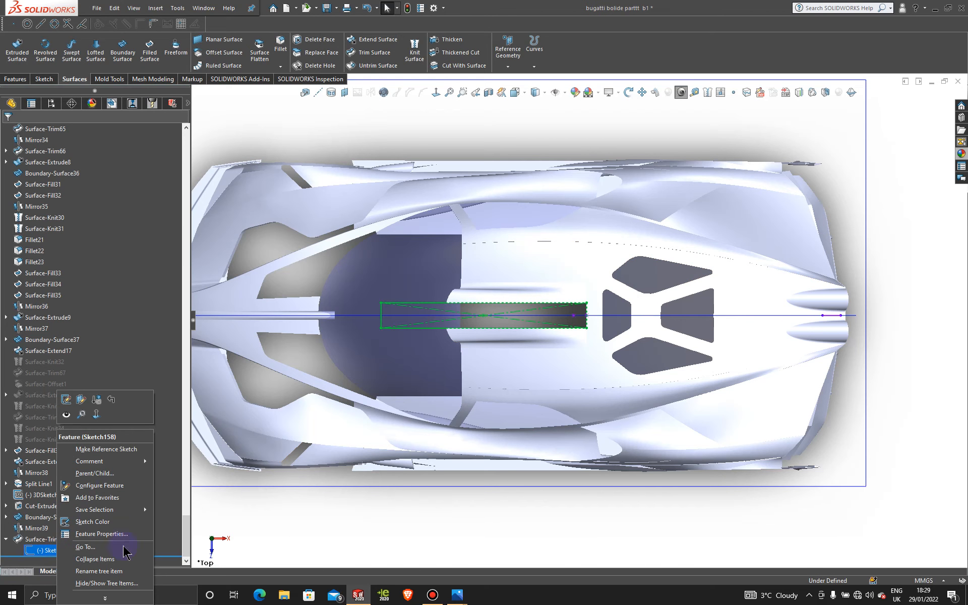
pyautogui.click(901, 187)
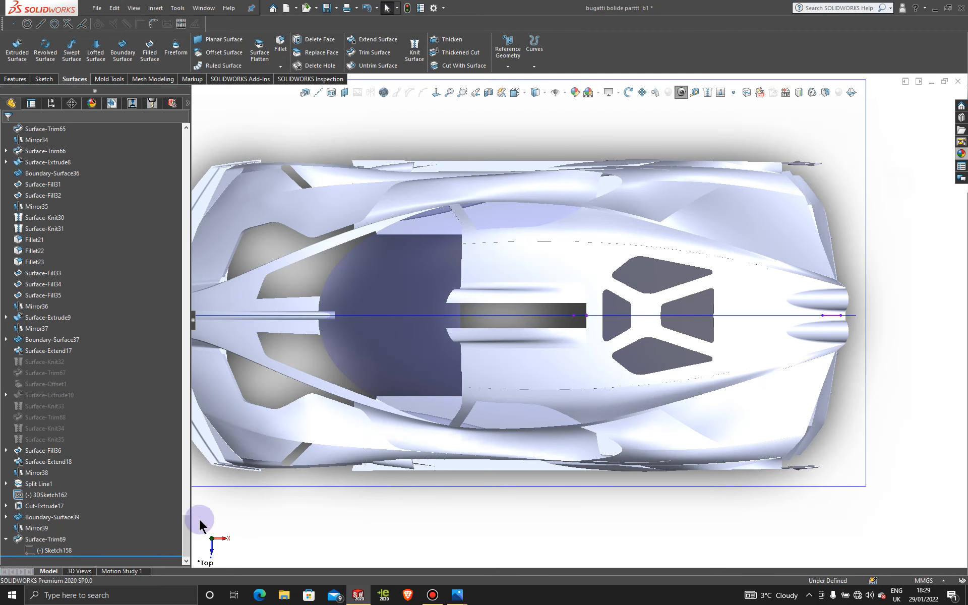
pyautogui.rightClick(45, 540)
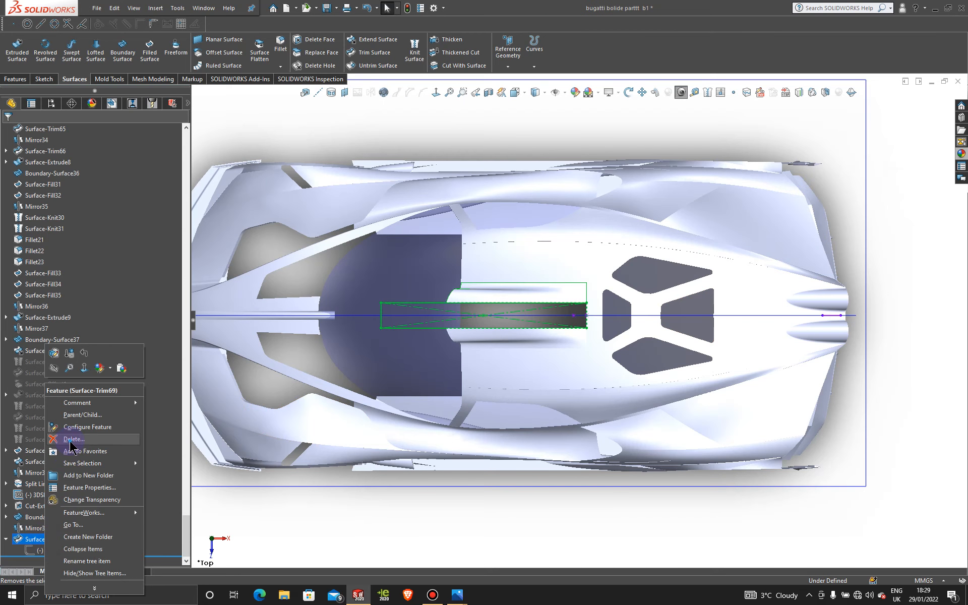
pyautogui.click(71, 450)
pyautogui.click(408, 140)
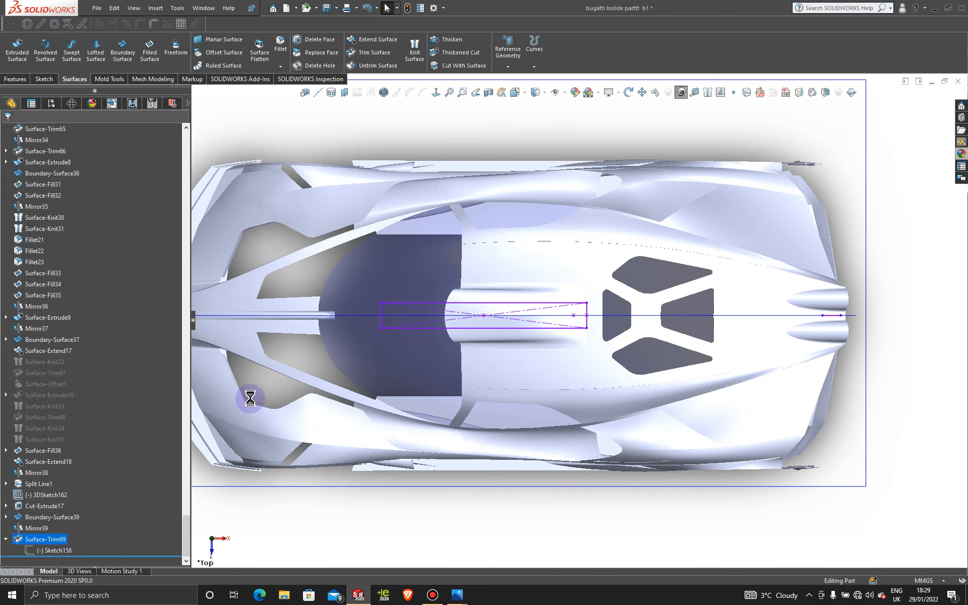
pyautogui.click(40, 551)
pyautogui.rightClick(40, 551)
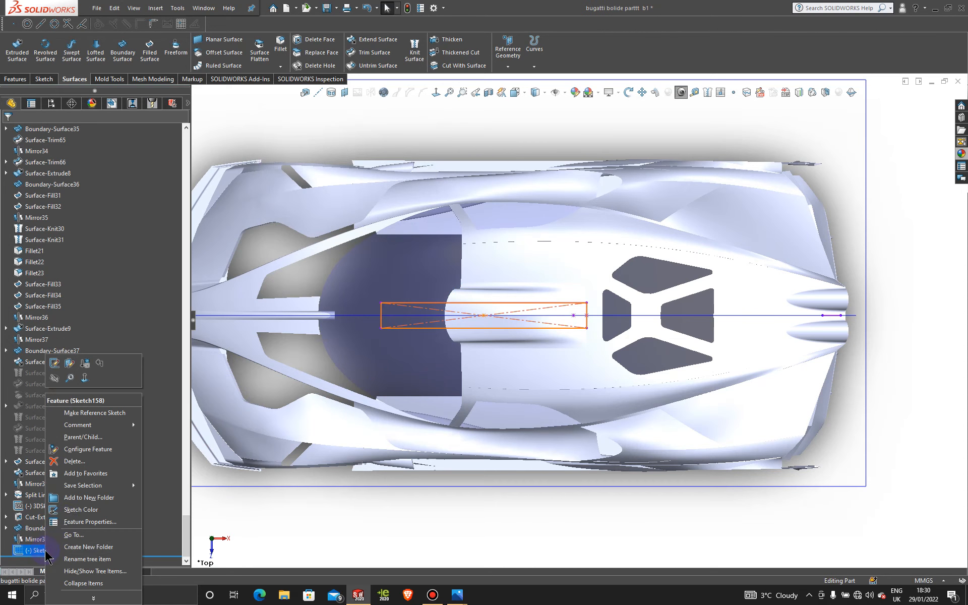
pyautogui.click(63, 467)
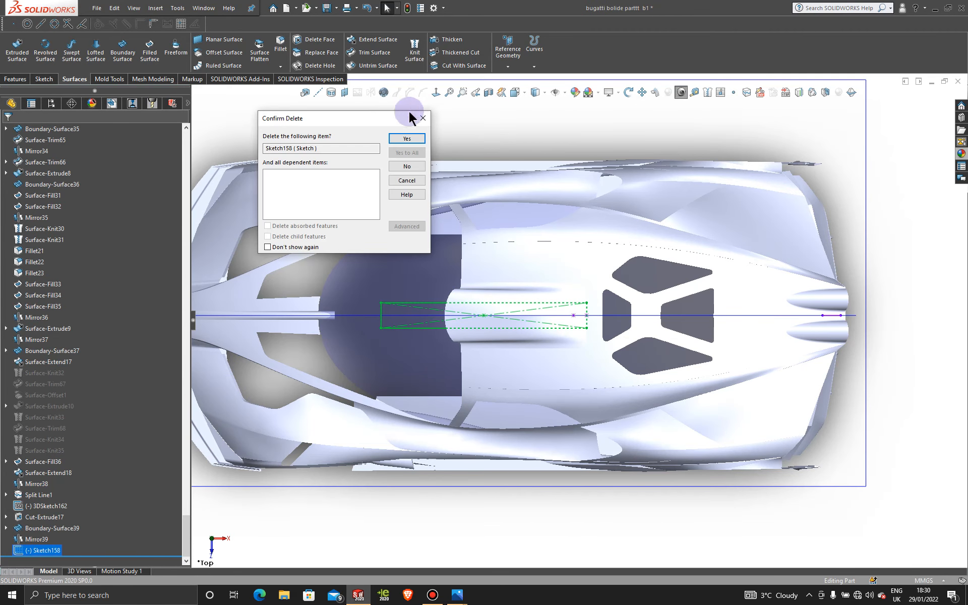
pyautogui.click(417, 140)
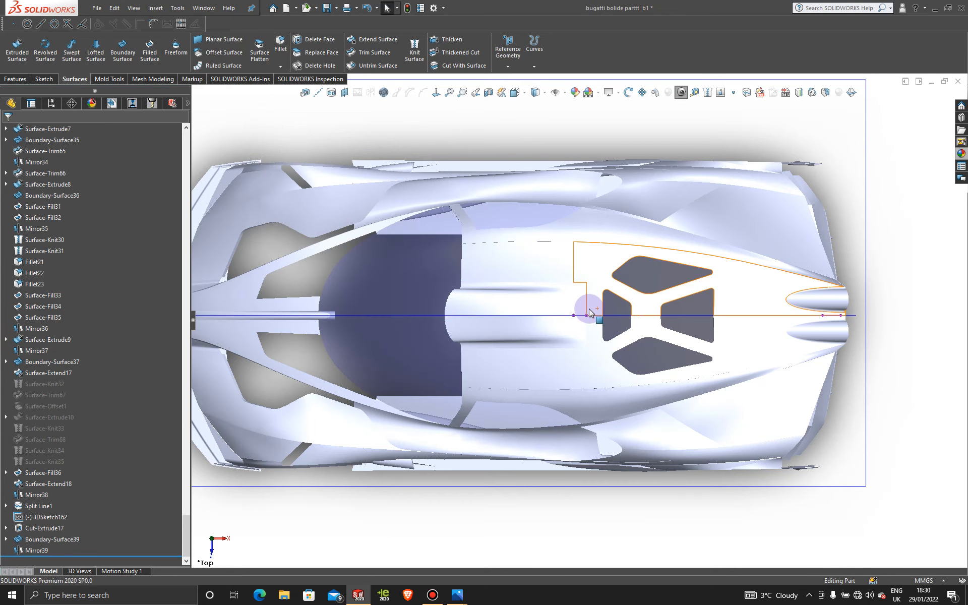
# Sketch a center rectangle about 191 by 20 mm on the Top Plane, centered on the centerline at the windshield's rear edge and reaching the scoop's rear edge.
pyautogui.scroll(3, 886, 296)
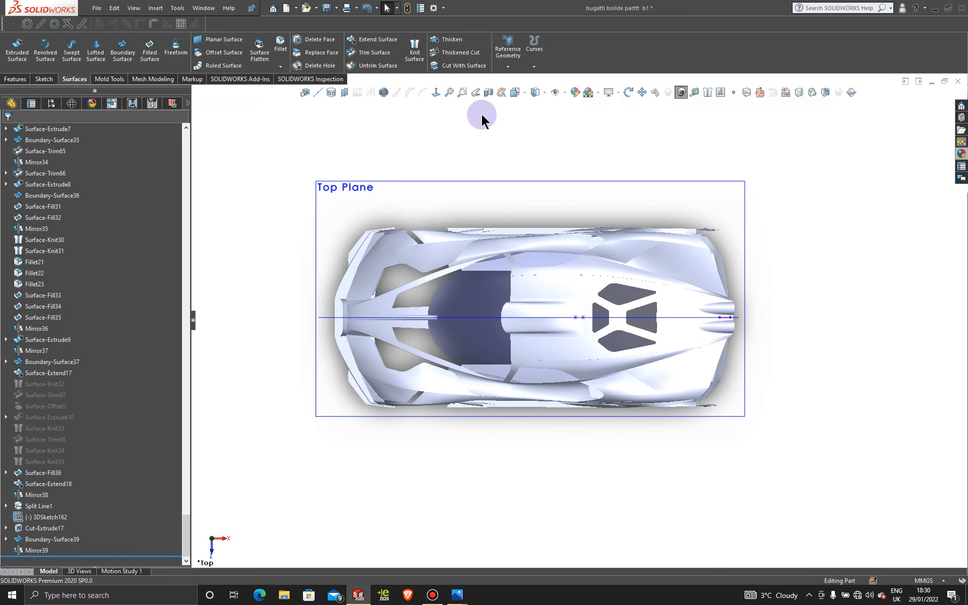
pyautogui.click(481, 180)
pyautogui.click(525, 152)
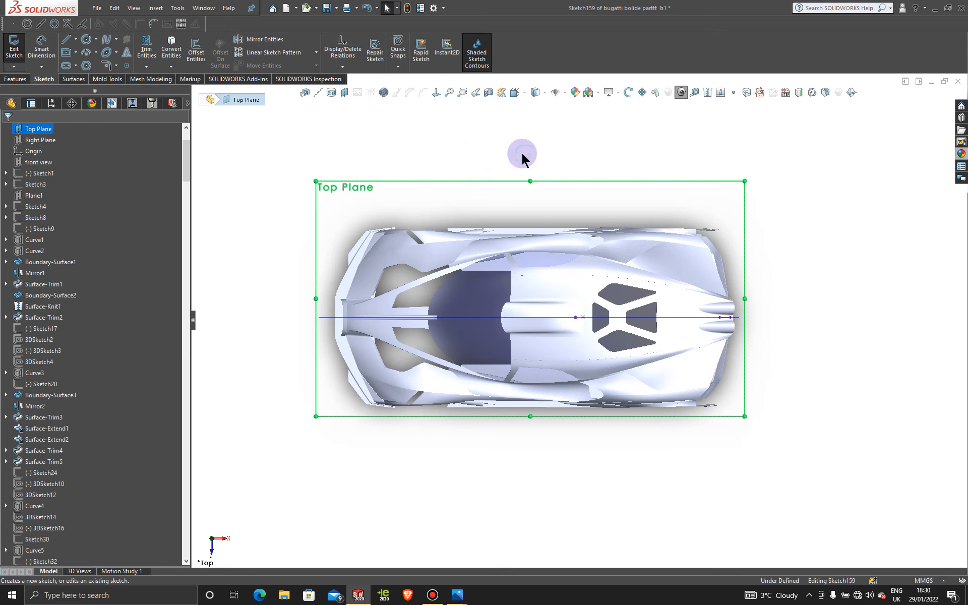
pyautogui.click(65, 53)
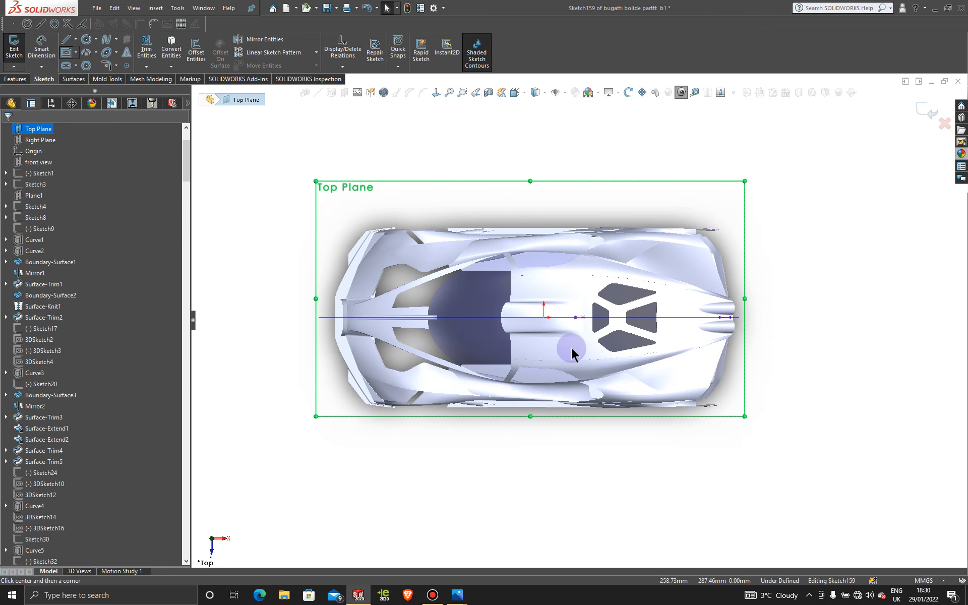
pyautogui.scroll(-5, 564, 338)
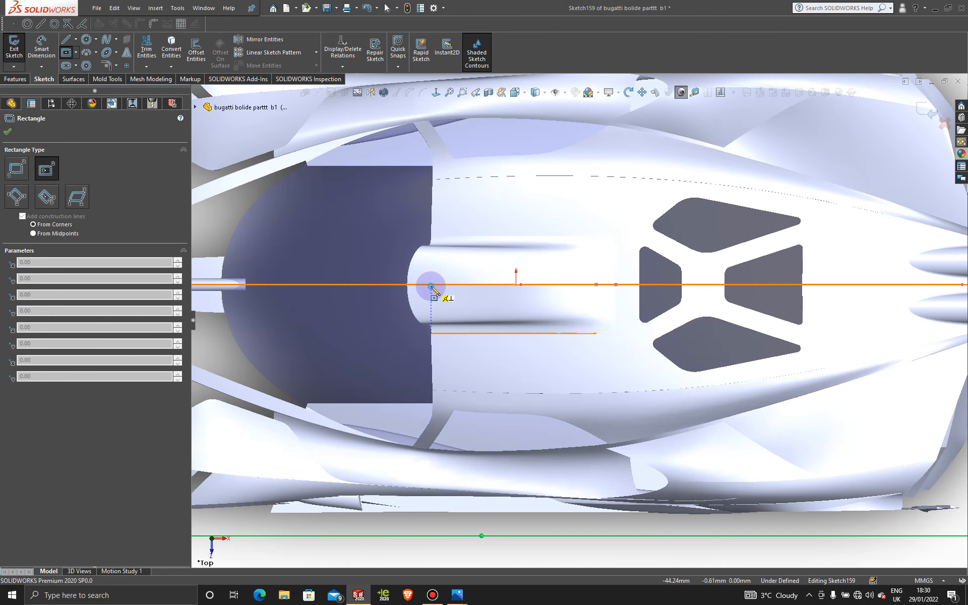
pyautogui.click(431, 286)
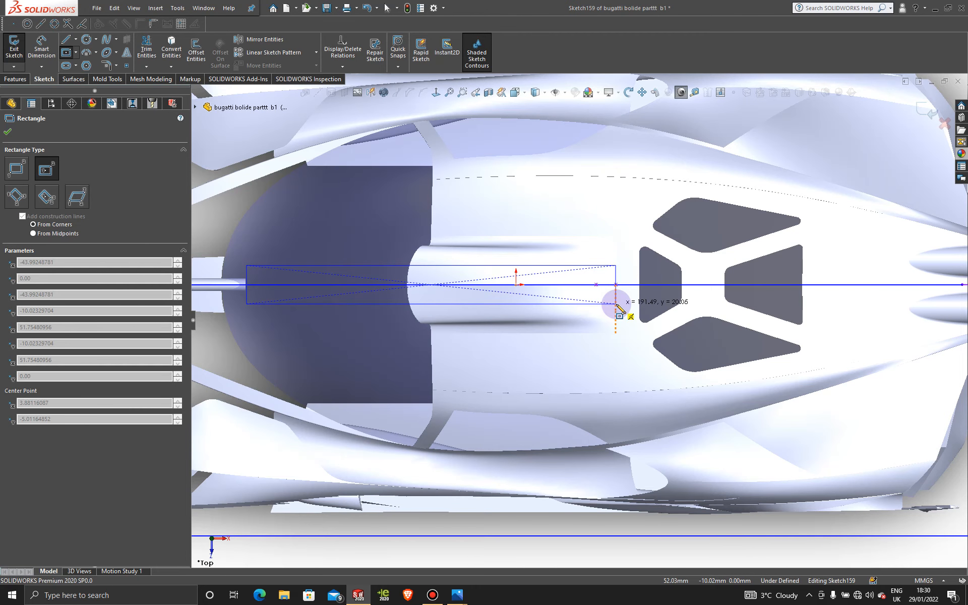
pyautogui.click(616, 304)
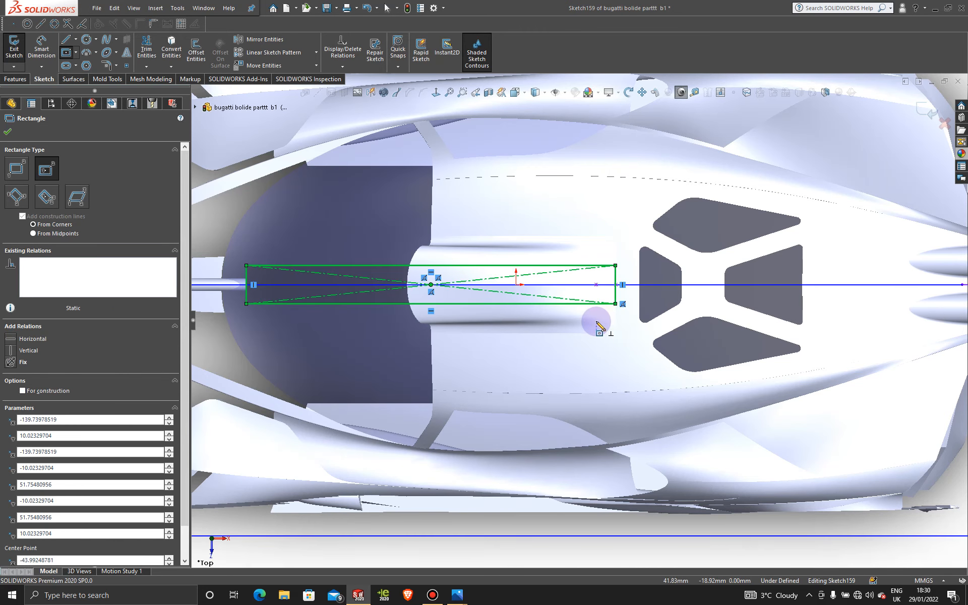
pyautogui.press('Escape')
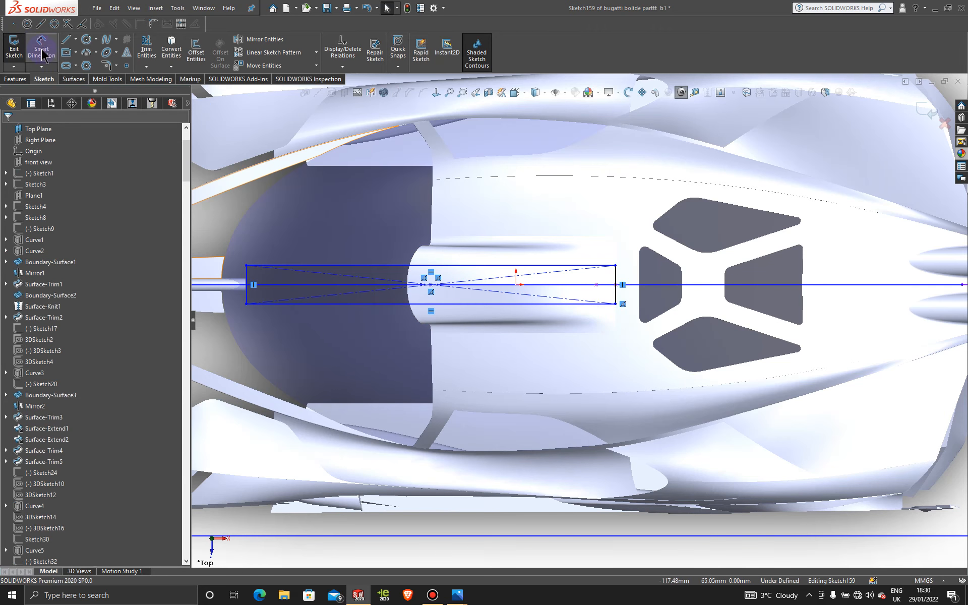
# Trim both scoop halves with the new rectangle sketch, removing the regions inside the rectangle.
pyautogui.click(74, 80)
pyautogui.click(374, 53)
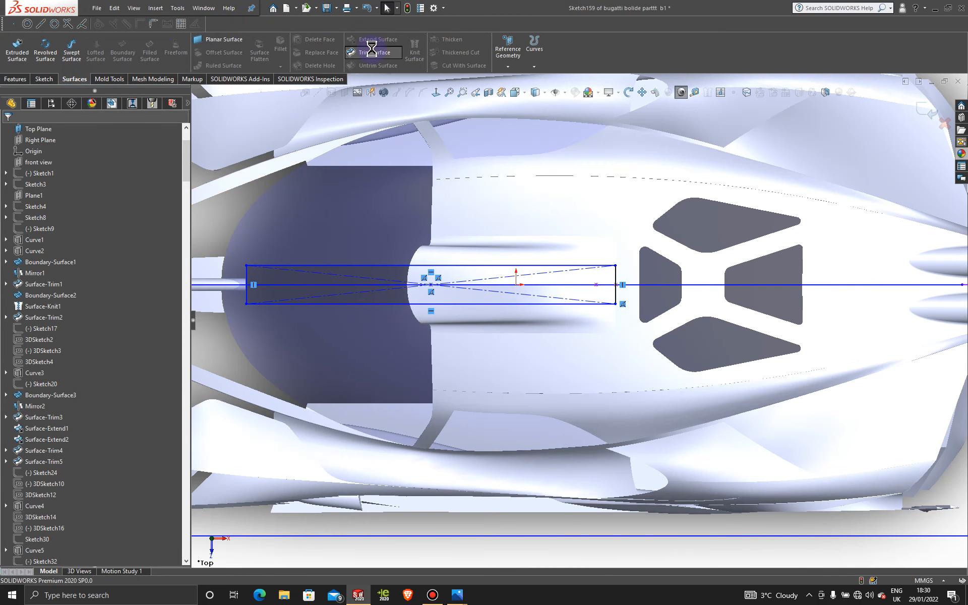
pyautogui.click(479, 273)
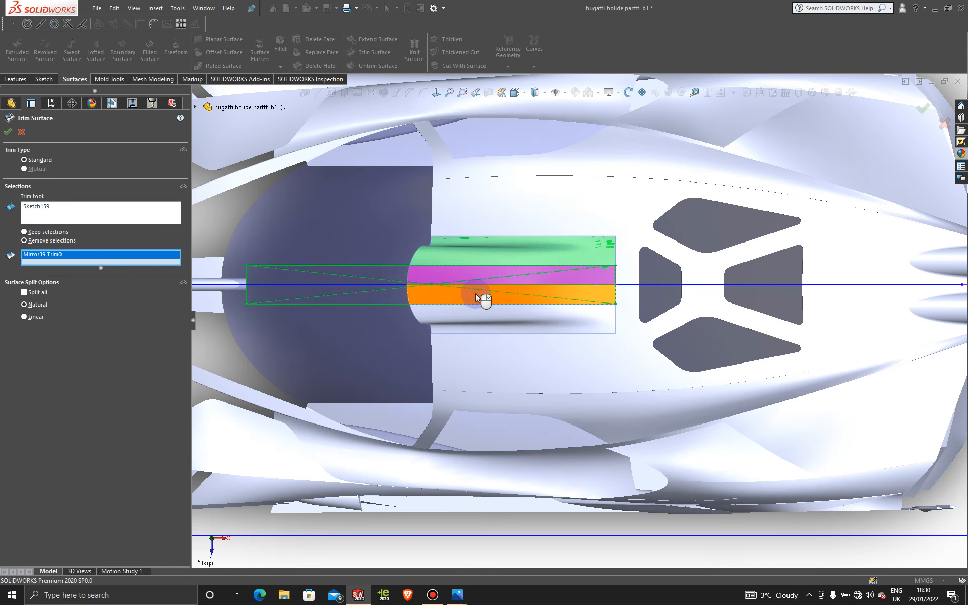
pyautogui.click(484, 298)
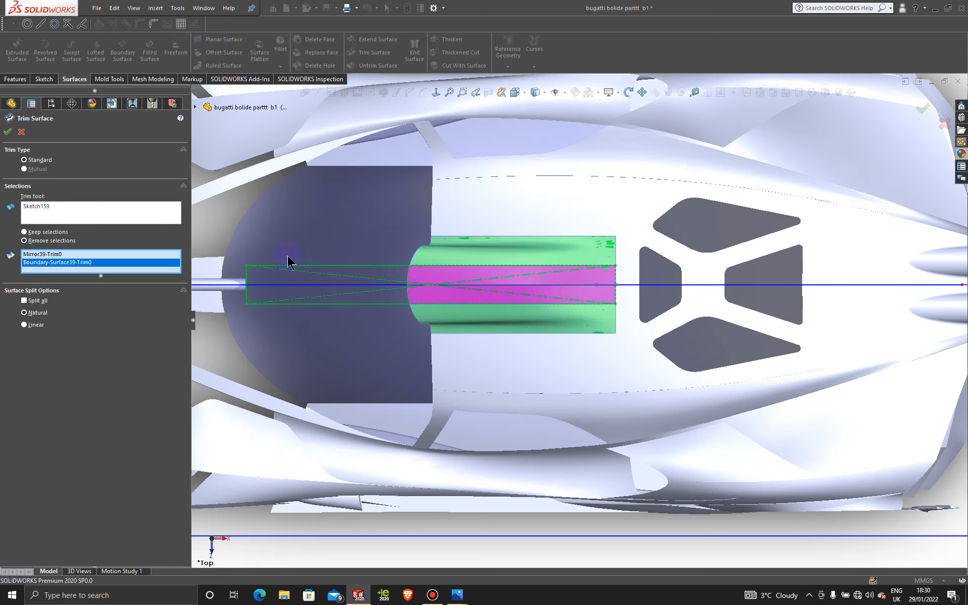
pyautogui.click(8, 132)
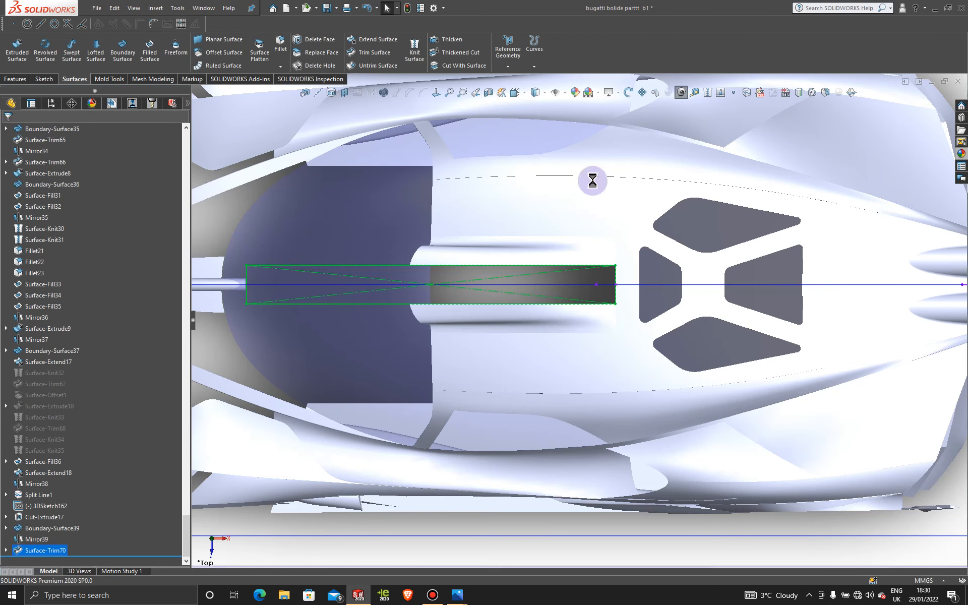
# Start a boundary surface across the scoop's central gap, using the two long trimmed inner edges as Direction 1 profiles.
pyautogui.press('f')
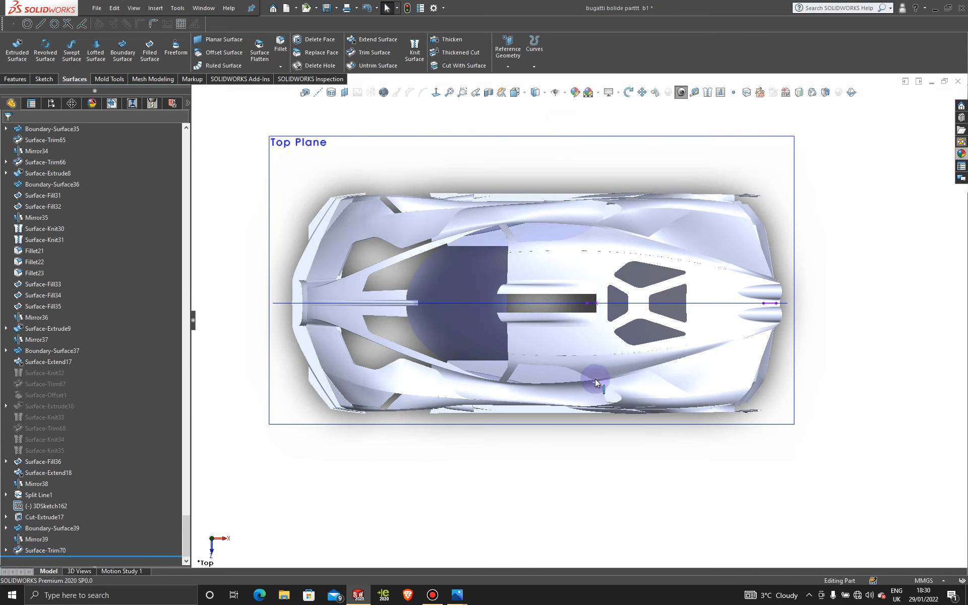
pyautogui.moveTo(595, 380); pyautogui.dragTo(611, 280, button='middle')
pyautogui.scroll(-5, 643, 363)
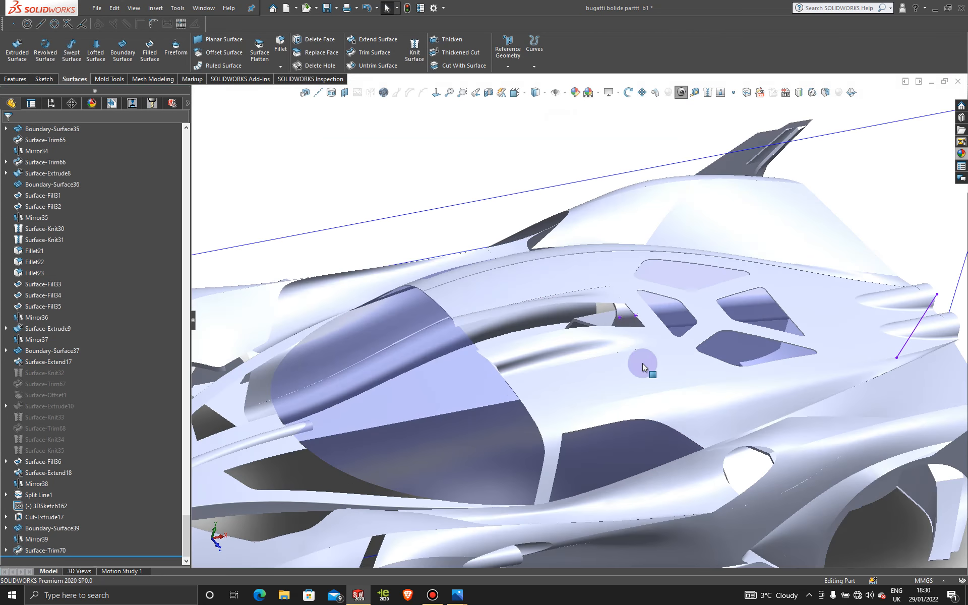
pyautogui.scroll(-3, 522, 335)
pyautogui.moveTo(635, 378); pyautogui.dragTo(614, 381, button='middle')
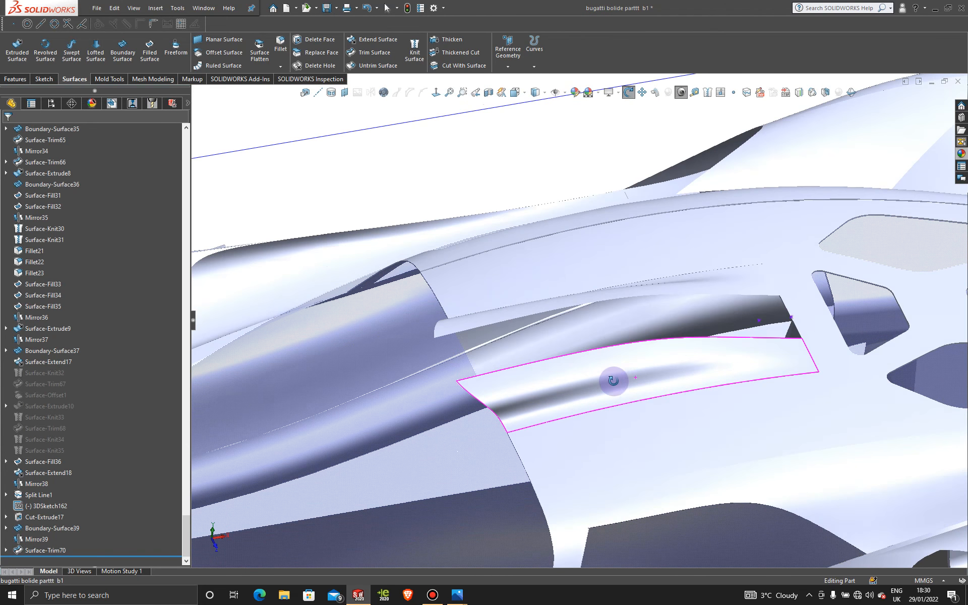
pyautogui.click(121, 51)
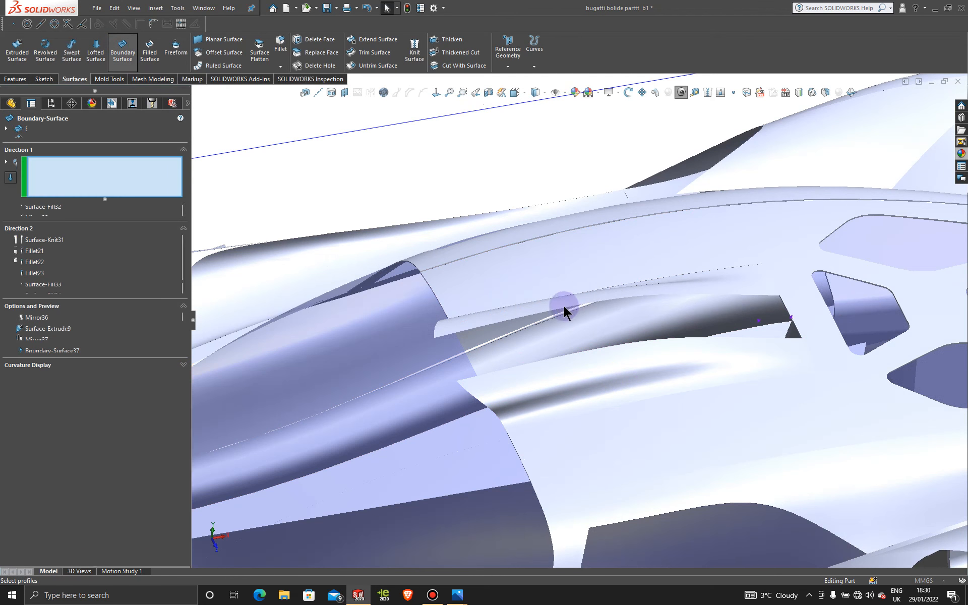
pyautogui.click(556, 308)
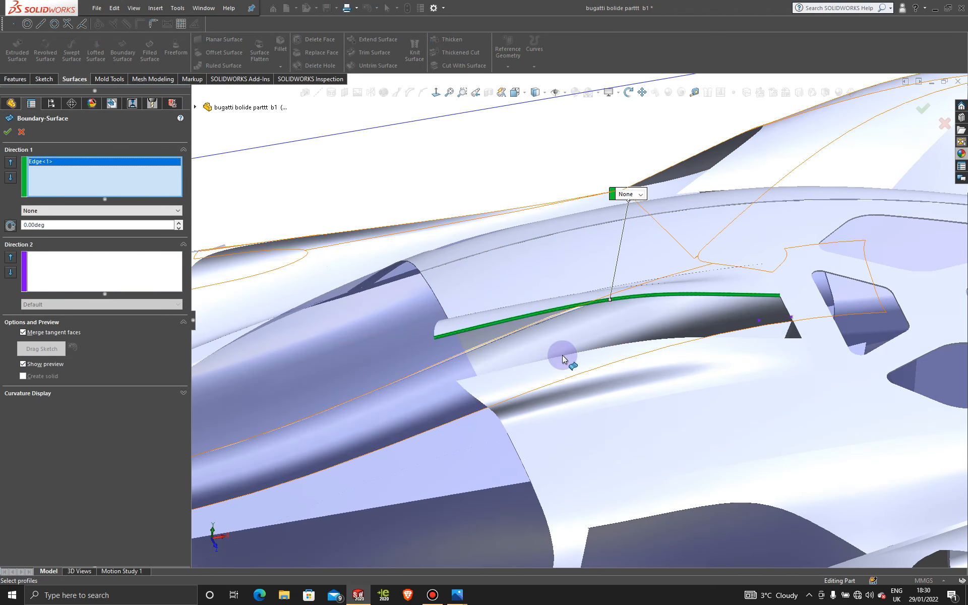
pyautogui.click(564, 356)
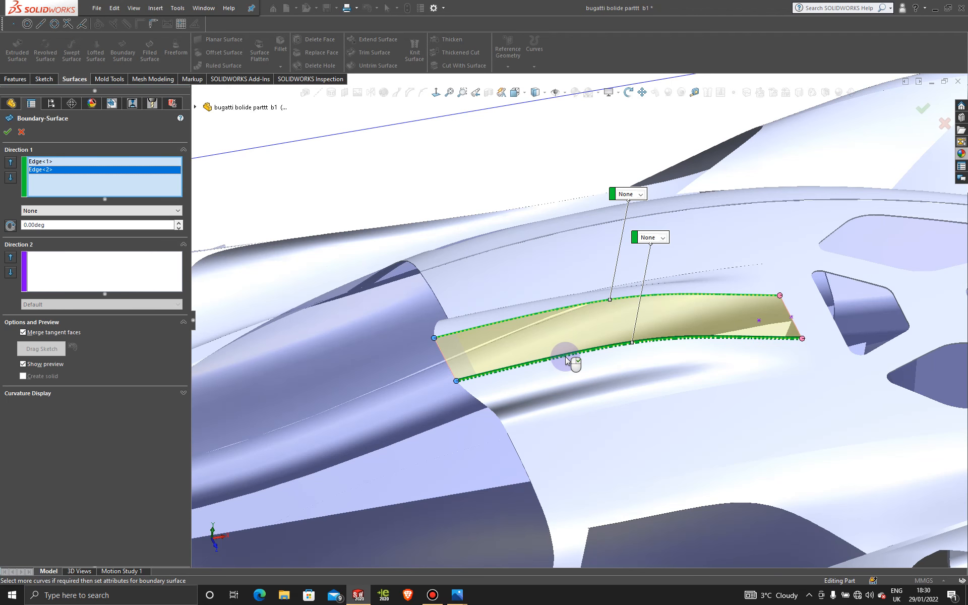
# Set both boundary edges to Tangency To Face and create the scoop's central surface.
pyautogui.click(640, 194)
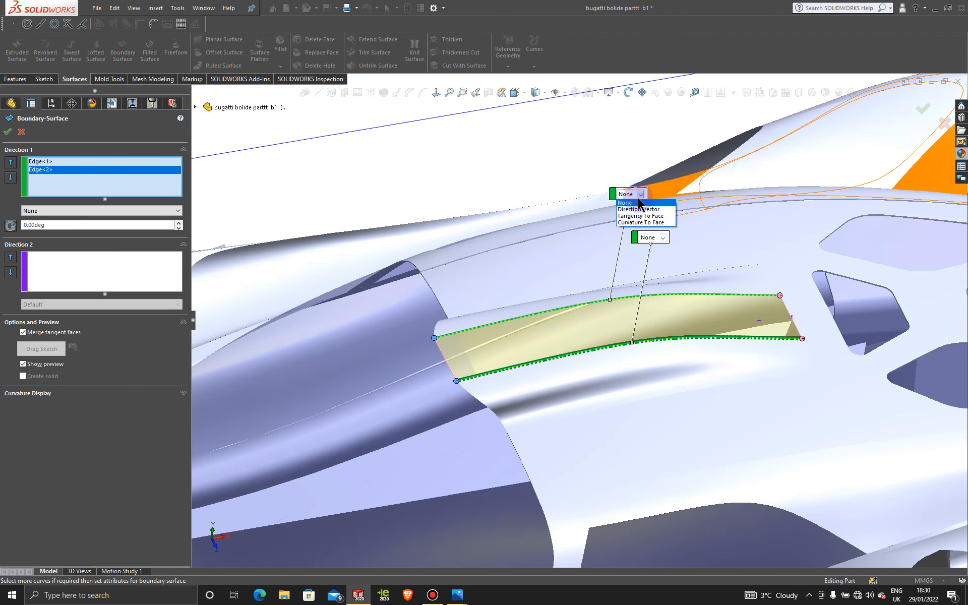
pyautogui.click(634, 217)
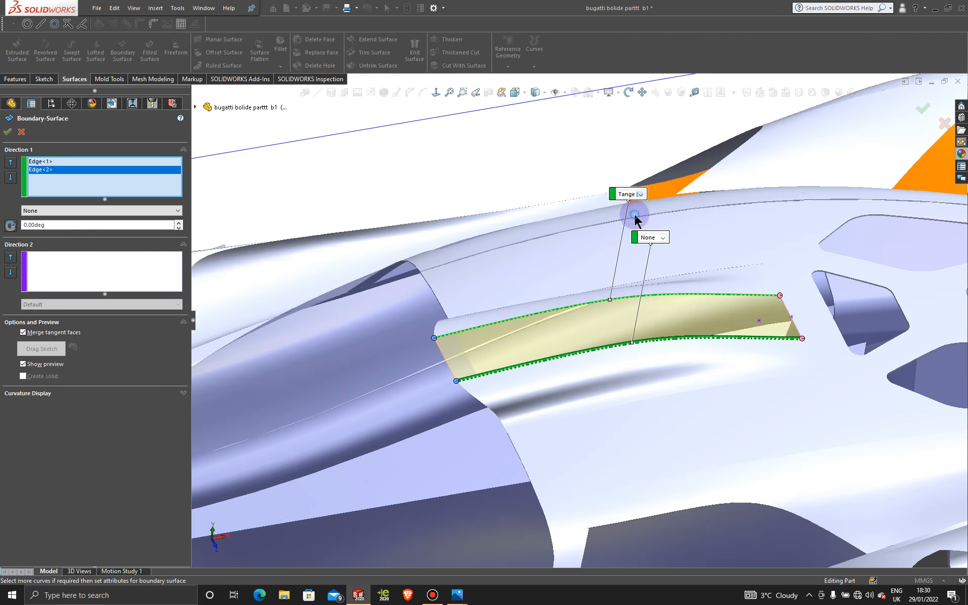
pyautogui.click(663, 238)
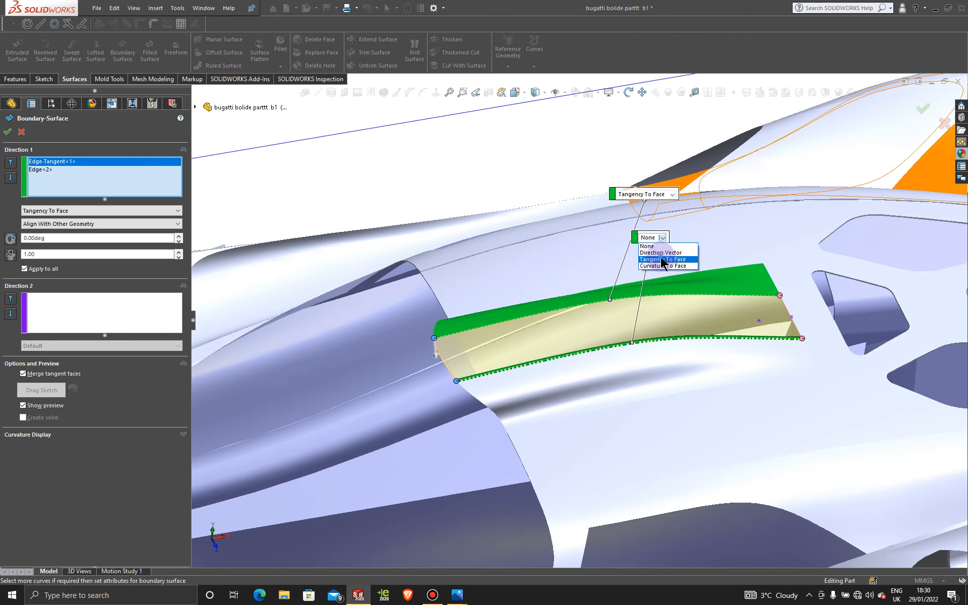
pyautogui.click(662, 260)
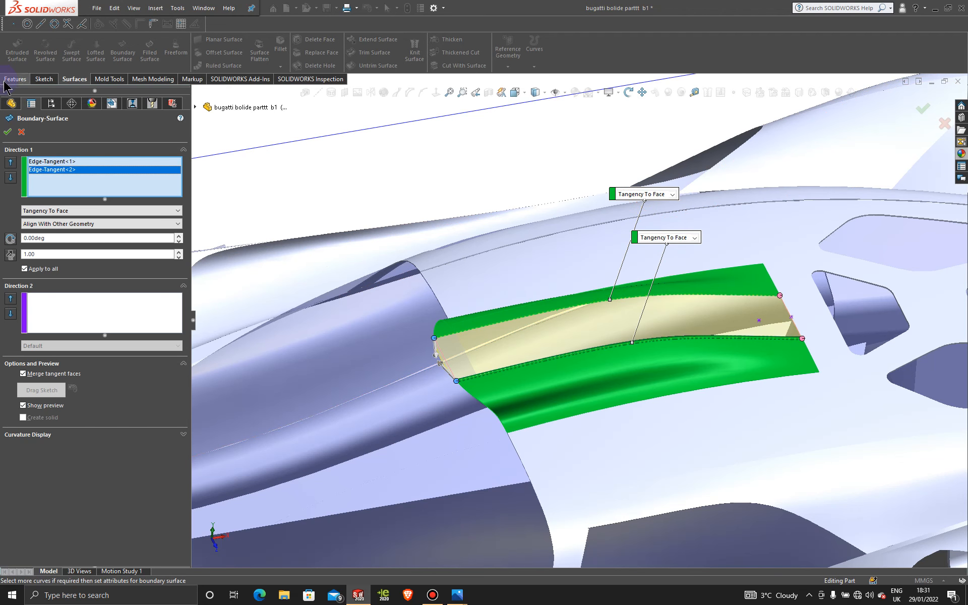
pyautogui.click(7, 133)
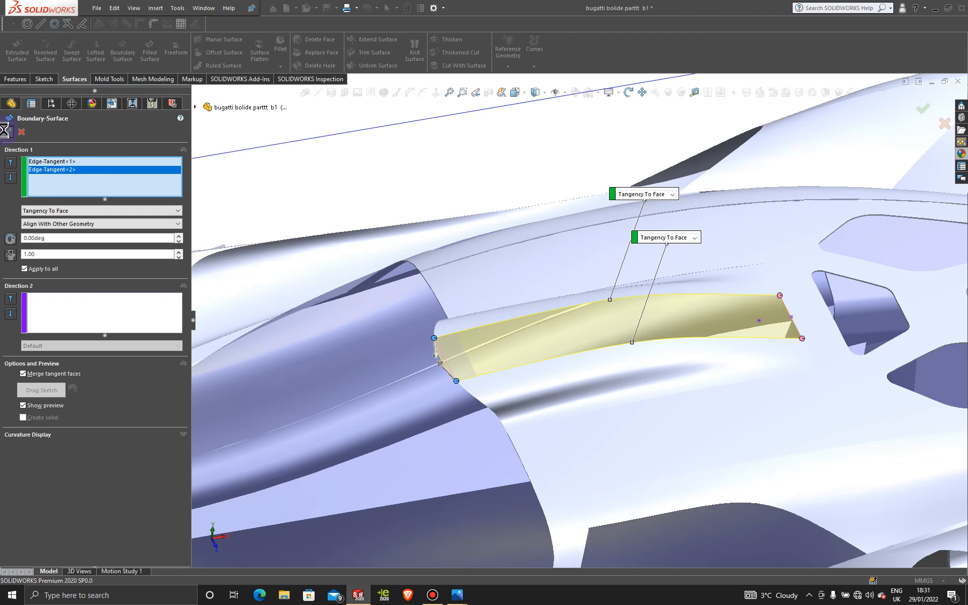
# Knit the central boundary surface together with the two trimmed scoop halves.
pyautogui.moveTo(437, 230); pyautogui.dragTo(480, 219, button='middle')
pyautogui.moveTo(691, 460); pyautogui.dragTo(709, 480, button='middle')
pyautogui.scroll(-3, 653, 303)
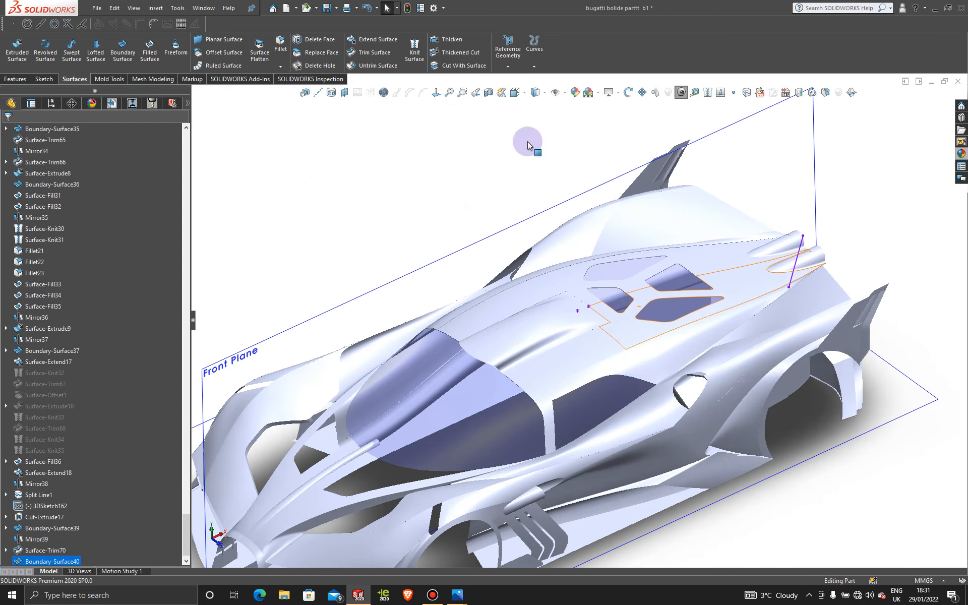
pyautogui.click(407, 51)
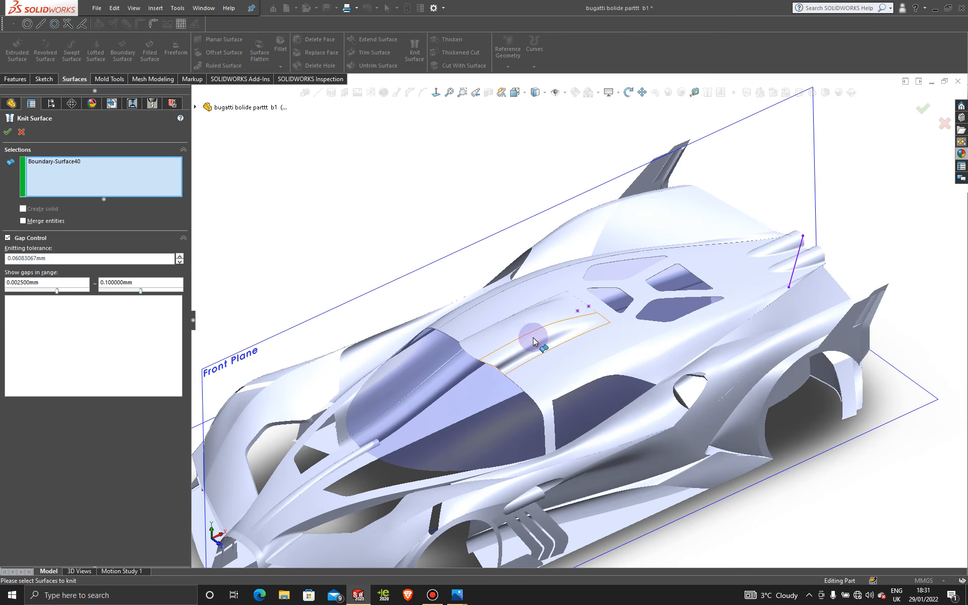
pyautogui.click(529, 339)
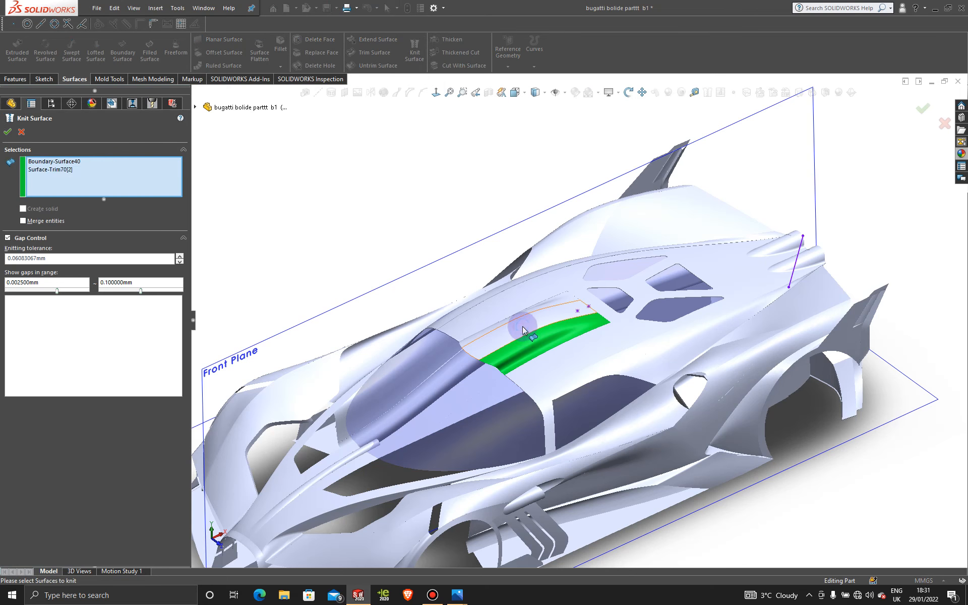
pyautogui.click(525, 312)
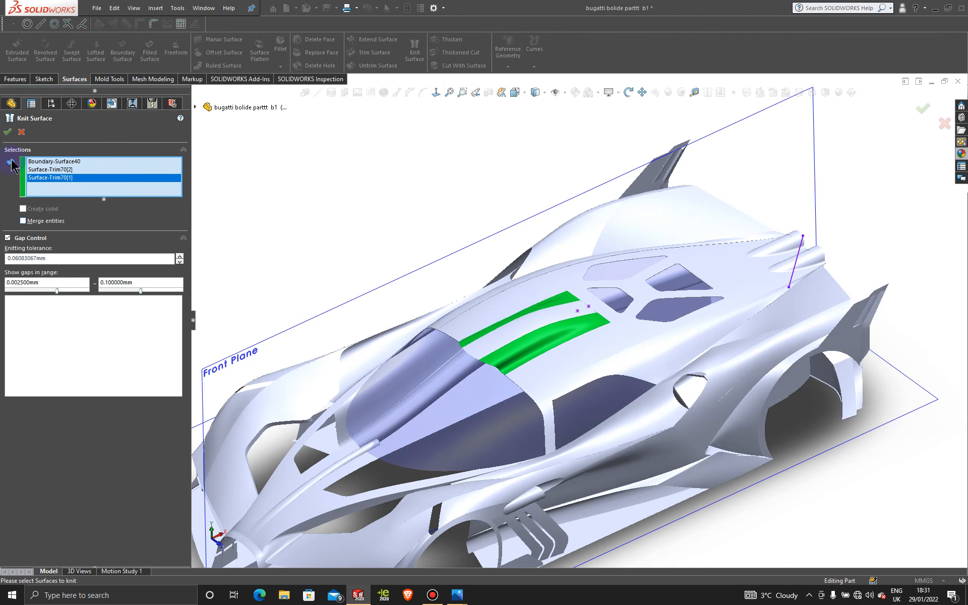
pyautogui.click(7, 132)
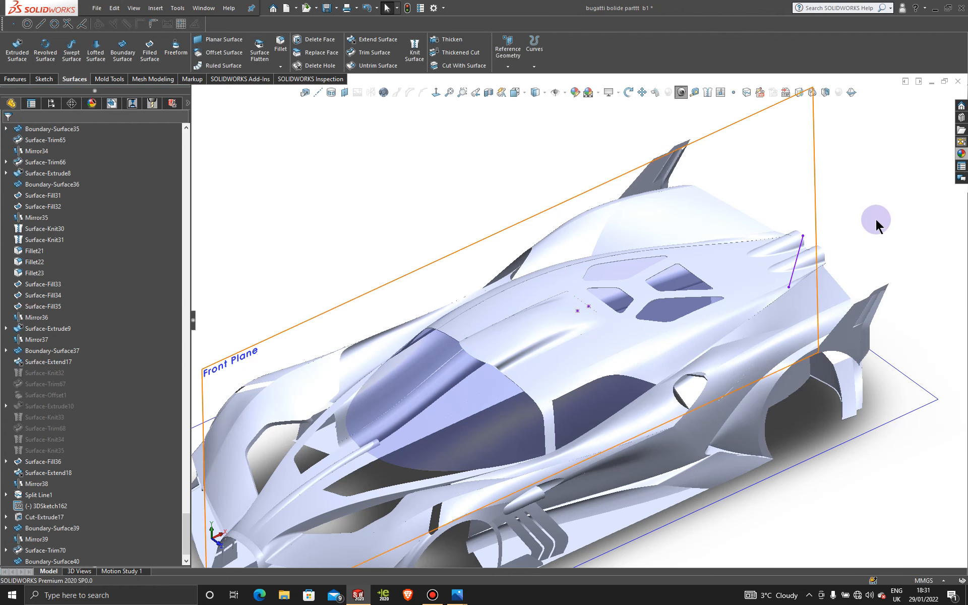
pyautogui.scroll(-5, 598, 307)
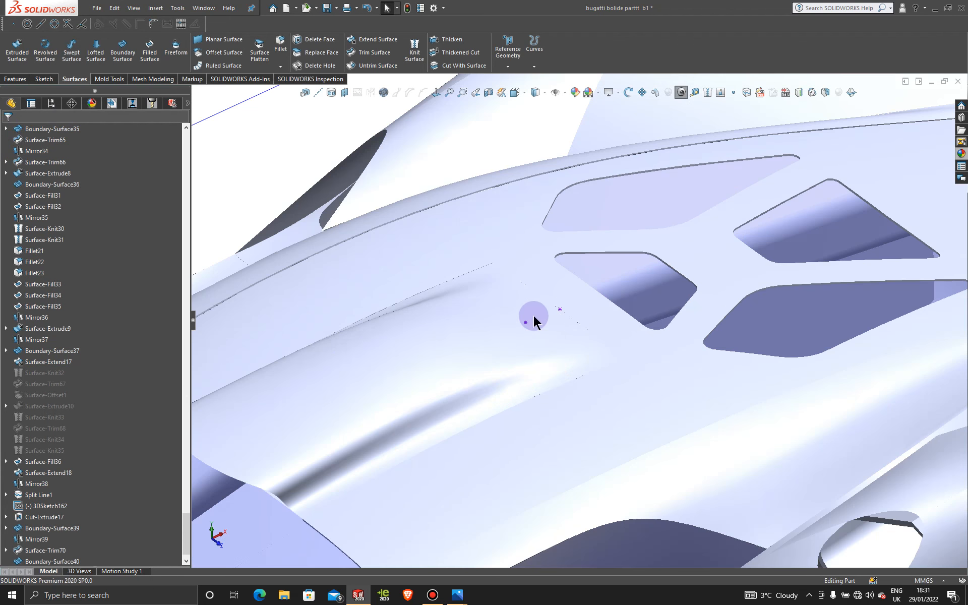
# Hide the leftover 3D sketch whose points show on the roof behind the scoop.
pyautogui.rightClick(526, 323)
pyautogui.click(550, 307)
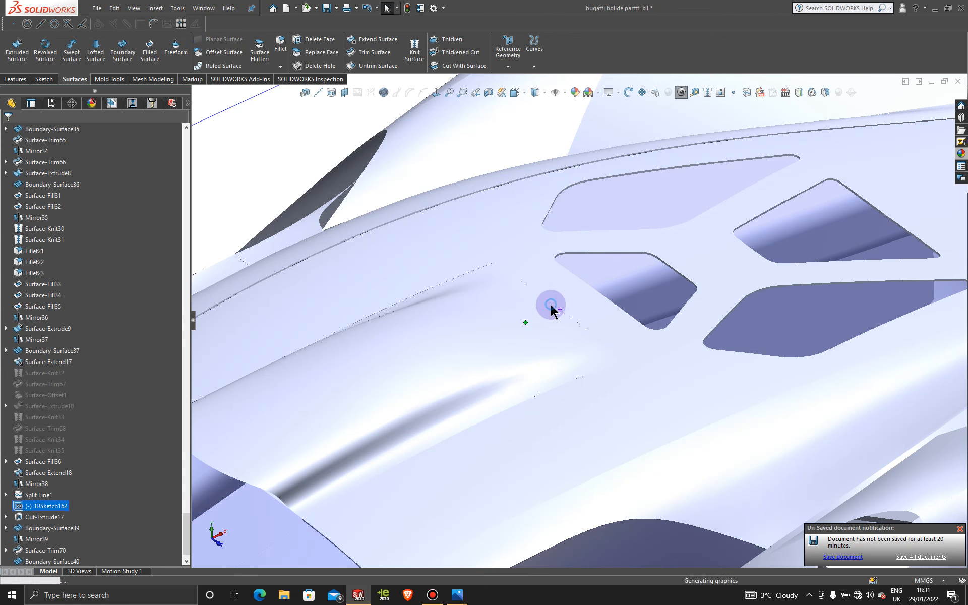
pyautogui.rightClick(560, 308)
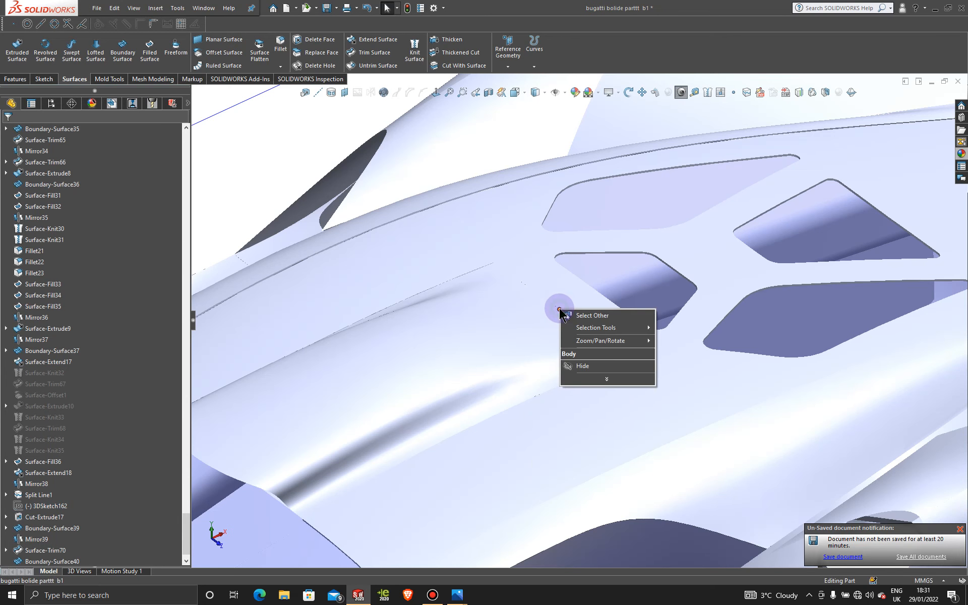
pyautogui.click(609, 365)
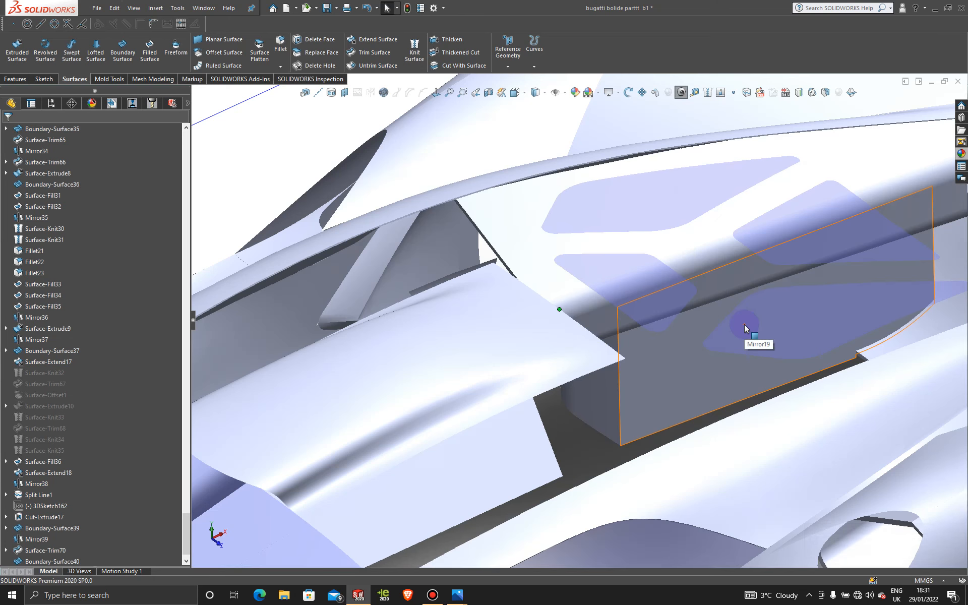
pyautogui.hotkey('ctrl', 'z')
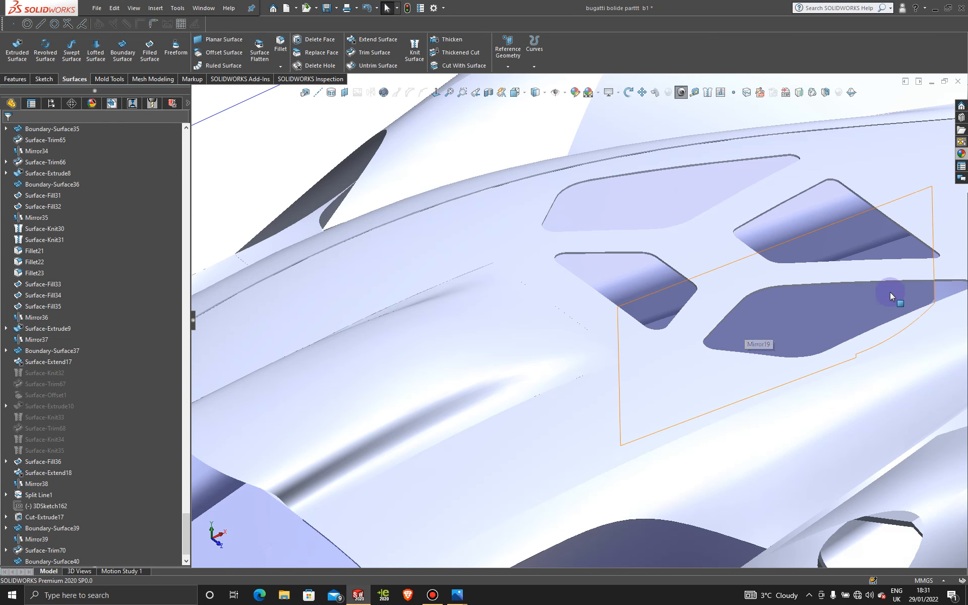
# Examine the knitted roof scoop in the context of the whole car body from the front and the side.
pyautogui.press('f')
pyautogui.moveTo(789, 418); pyautogui.dragTo(831, 390, button='middle')
pyautogui.scroll(-3, 574, 375)
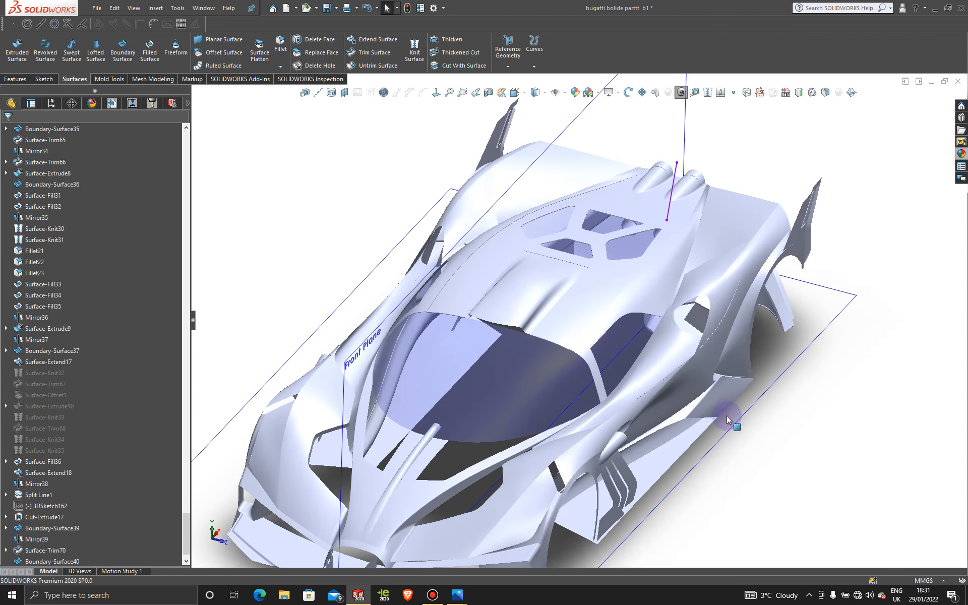
pyautogui.scroll(3, 727, 416)
pyautogui.moveTo(641, 396); pyautogui.dragTo(443, 504, button='middle')
pyautogui.scroll(-3, 561, 350)
pyautogui.middleClick(564, 351)
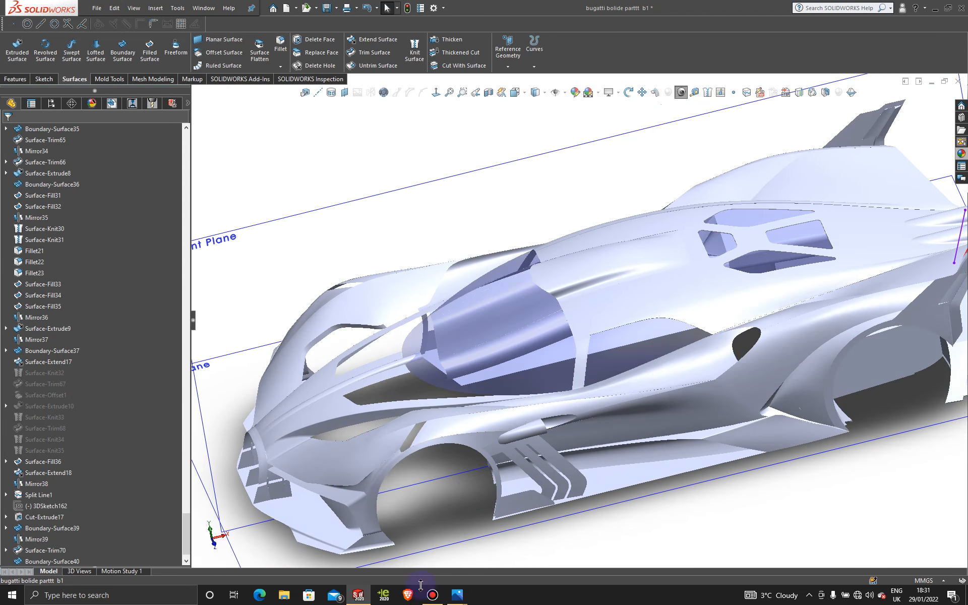
# Switch to Photos and examine the roof scoop's raised front intake up close in bolide_series_05.jpg.
pyautogui.moveTo(460, 599)
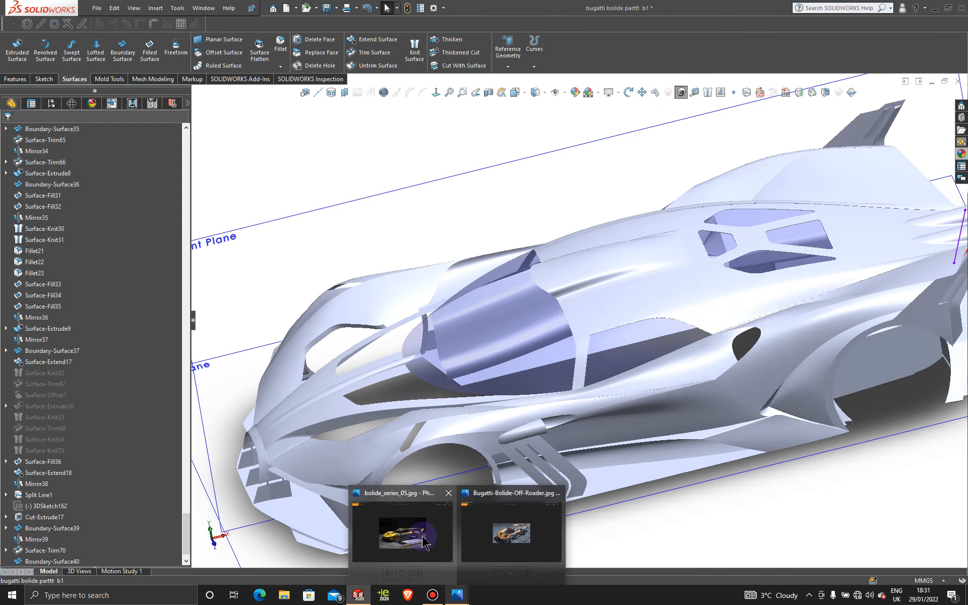
pyautogui.moveTo(422, 542)
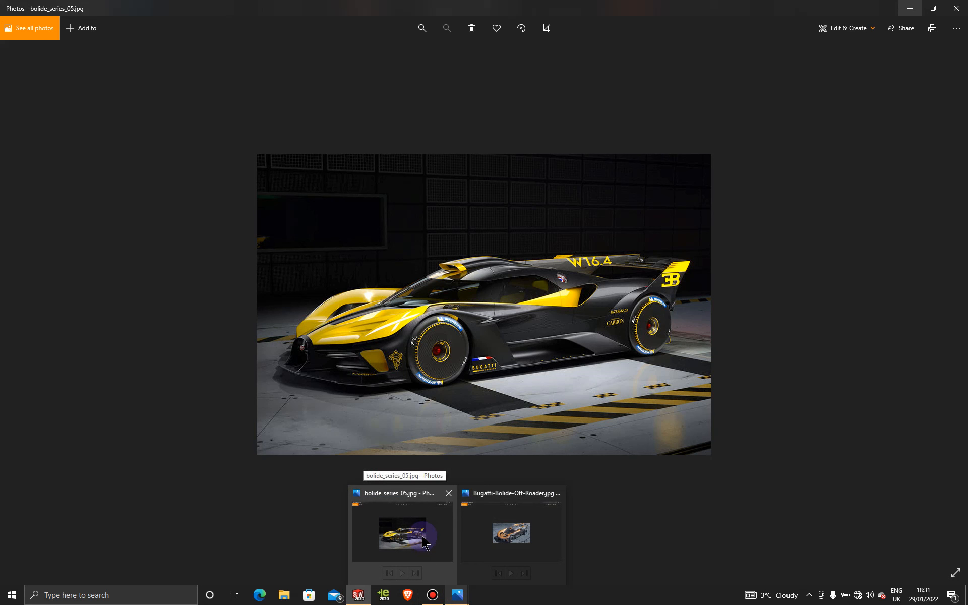
pyautogui.click(423, 542)
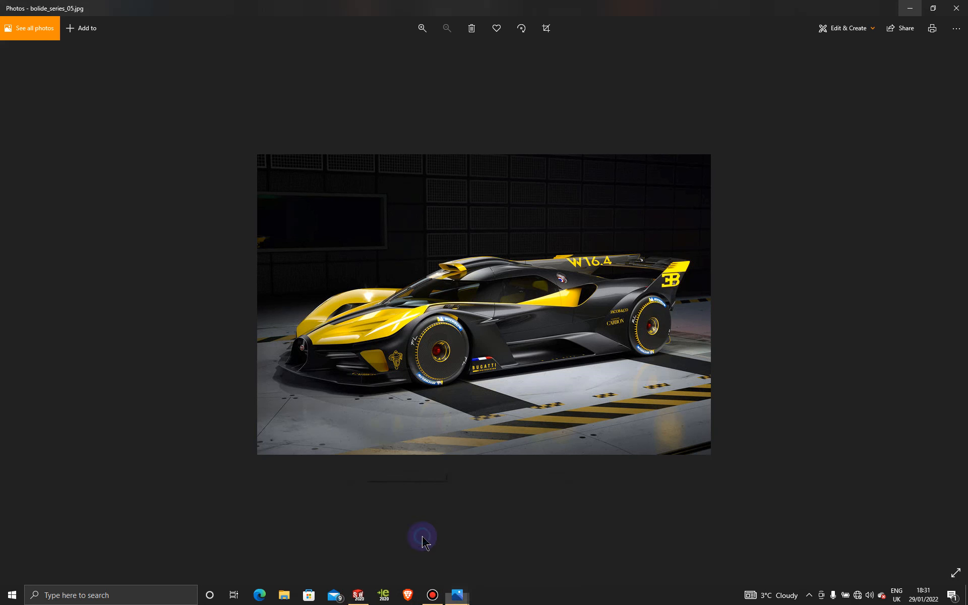
pyautogui.scroll(5, 454, 274)
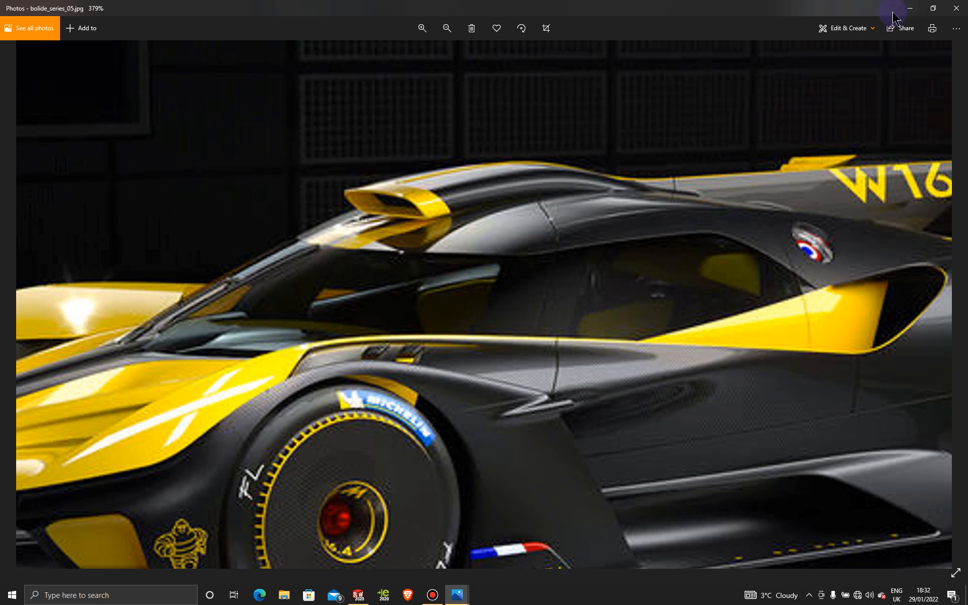
pyautogui.click(908, 9)
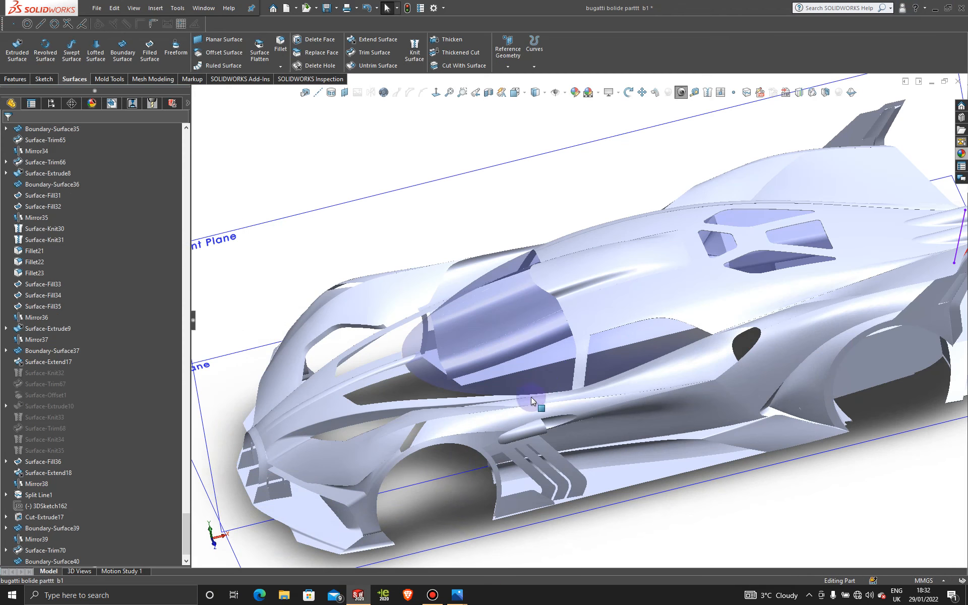
# Examine the scoop's intake opening and its overlap with the windscreen in the Photos image Bugatti-Bolide-Off-Roader.jpg.
pyautogui.moveTo(457, 596)
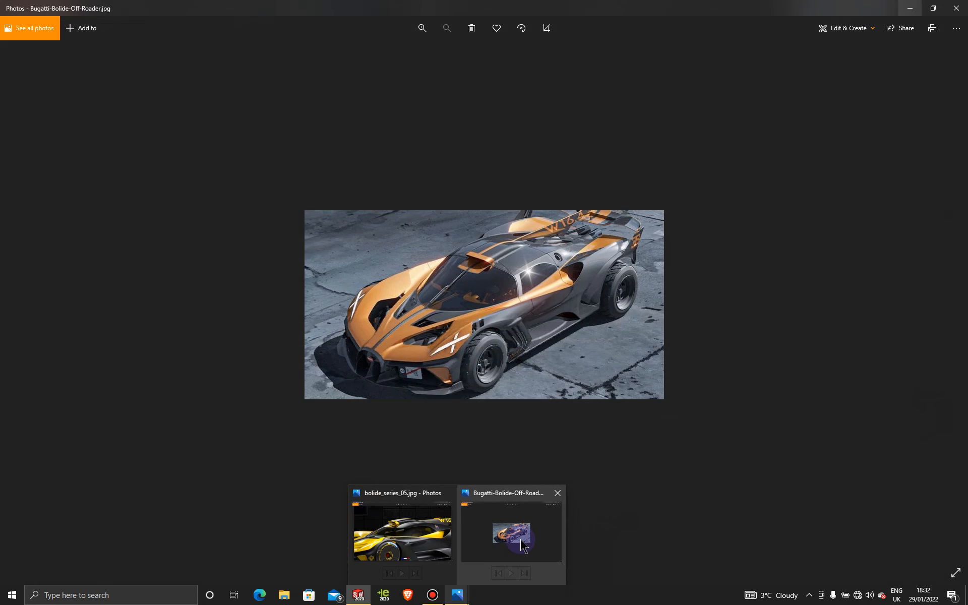
pyautogui.click(520, 539)
pyautogui.scroll(6, 492, 256)
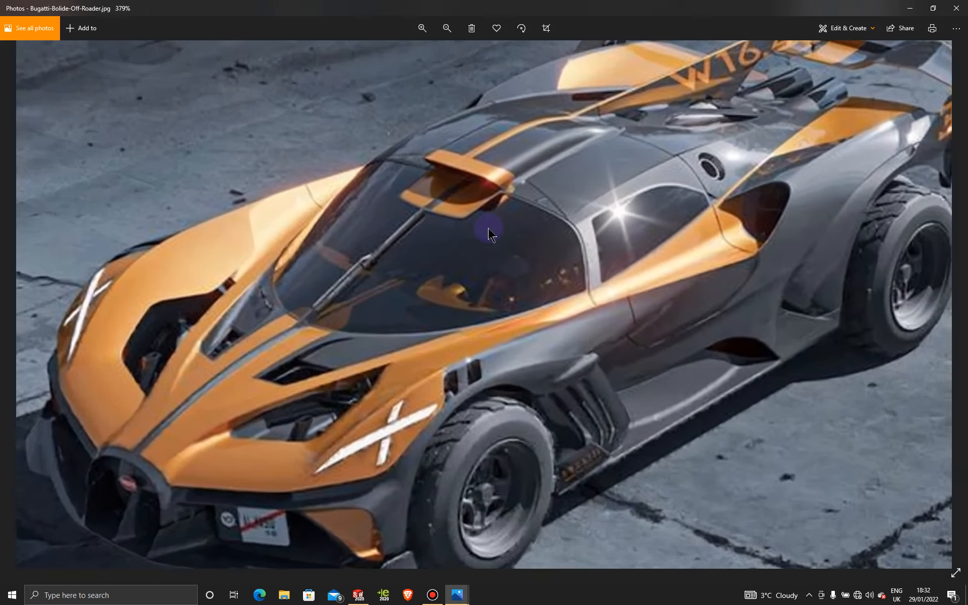
pyautogui.scroll(1, 496, 231)
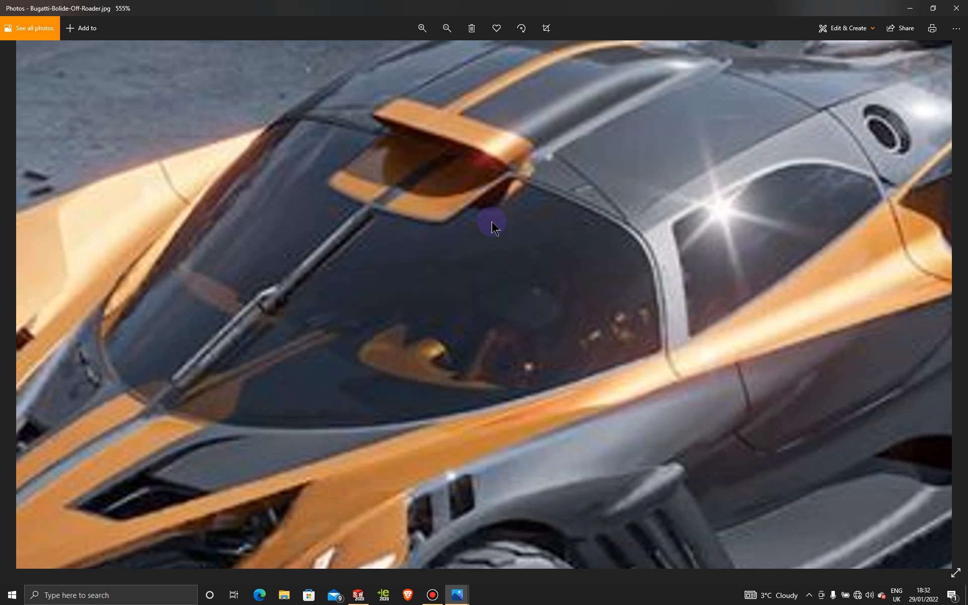
pyautogui.scroll(-4, 522, 179)
pyautogui.scroll(5, 523, 179)
pyautogui.scroll(2, 523, 178)
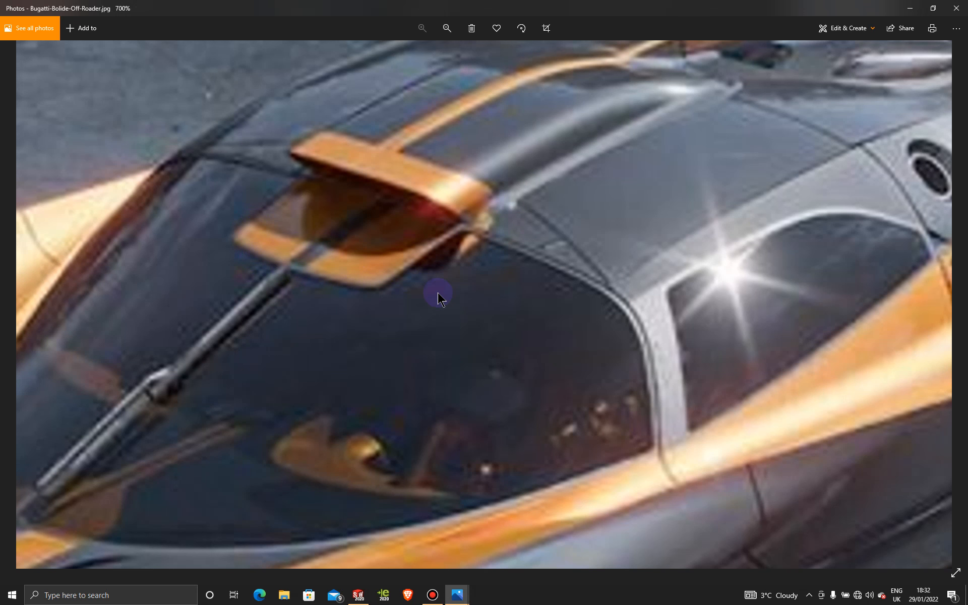
pyautogui.scroll(-8, 297, 227)
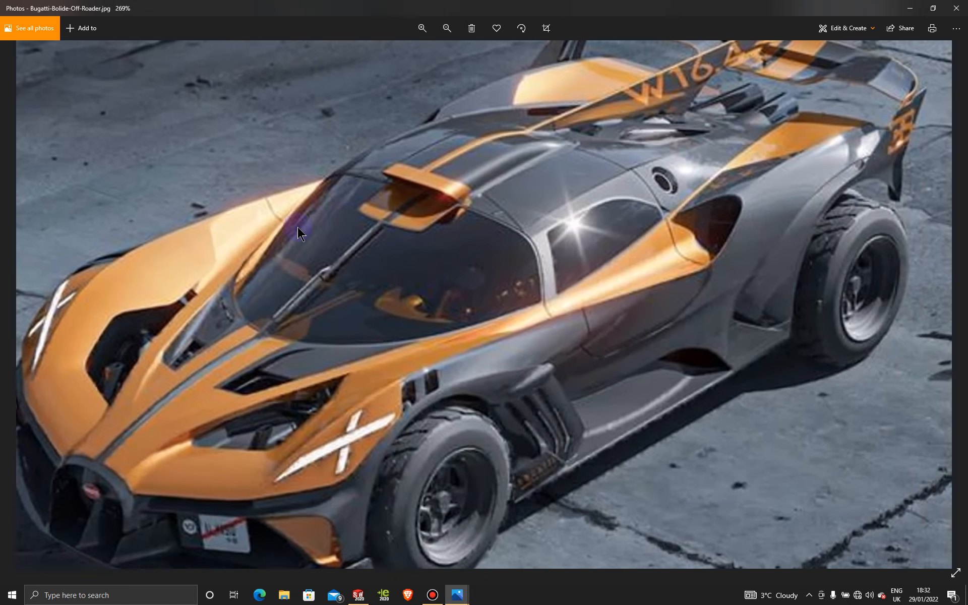
pyautogui.scroll(-2, 298, 227)
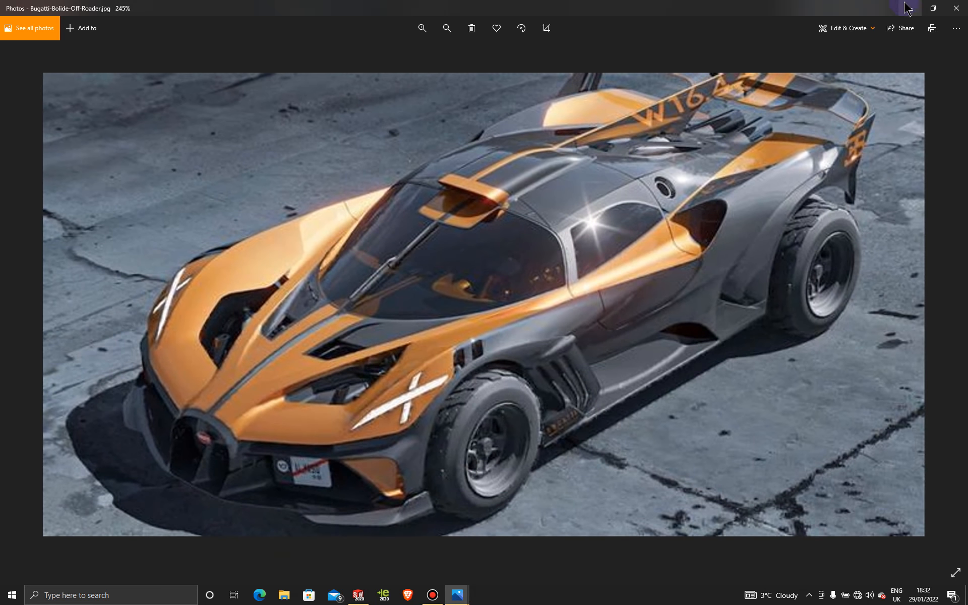
pyautogui.click(907, 8)
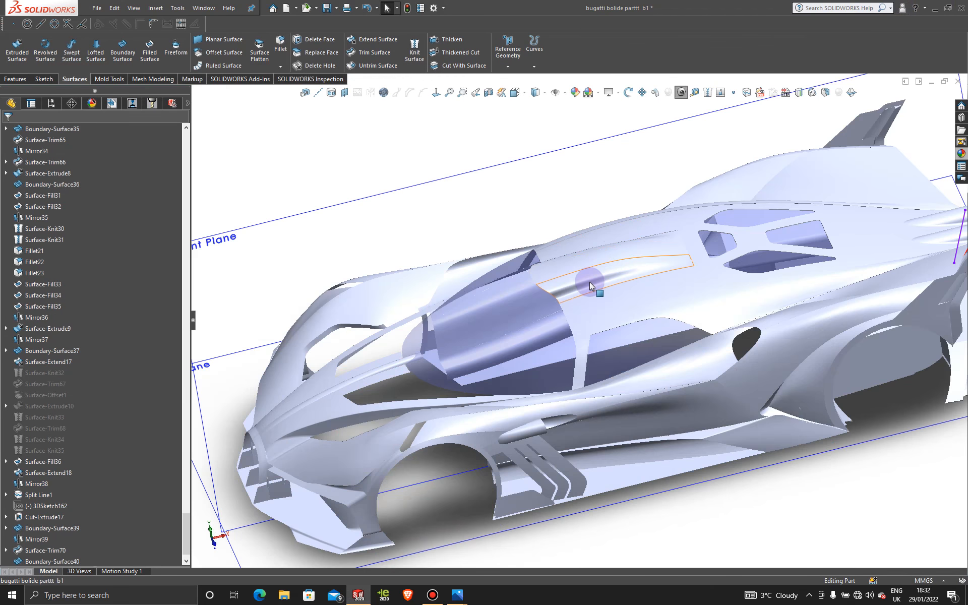
# Examine the modelled scoop's front opening, windscreen edge and overall body shape in SOLIDWORKS from several angles.
pyautogui.moveTo(590, 285); pyautogui.dragTo(638, 259, button='middle')
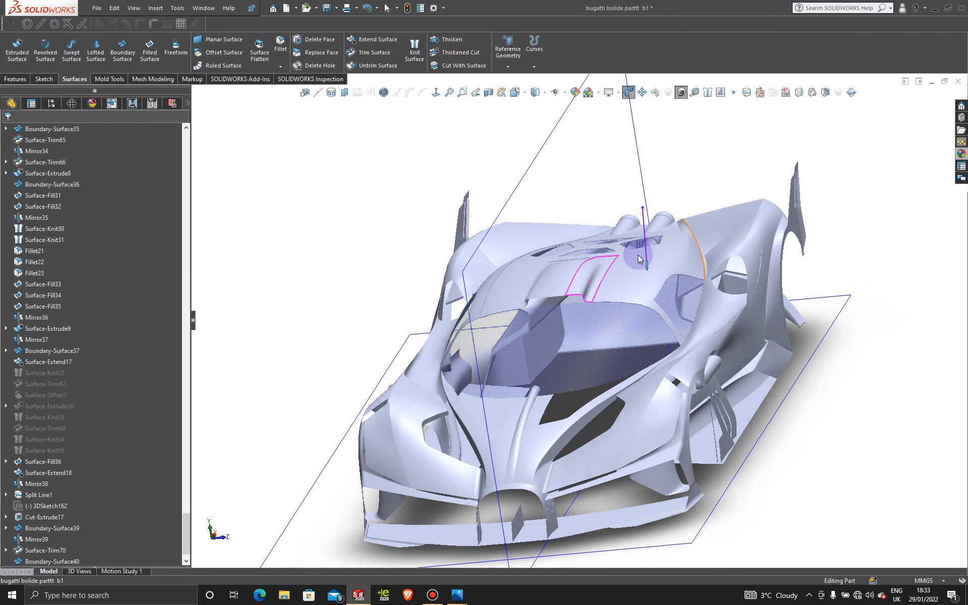
pyautogui.scroll(-6, 567, 300)
pyautogui.moveTo(569, 340); pyautogui.dragTo(542, 310, button='middle')
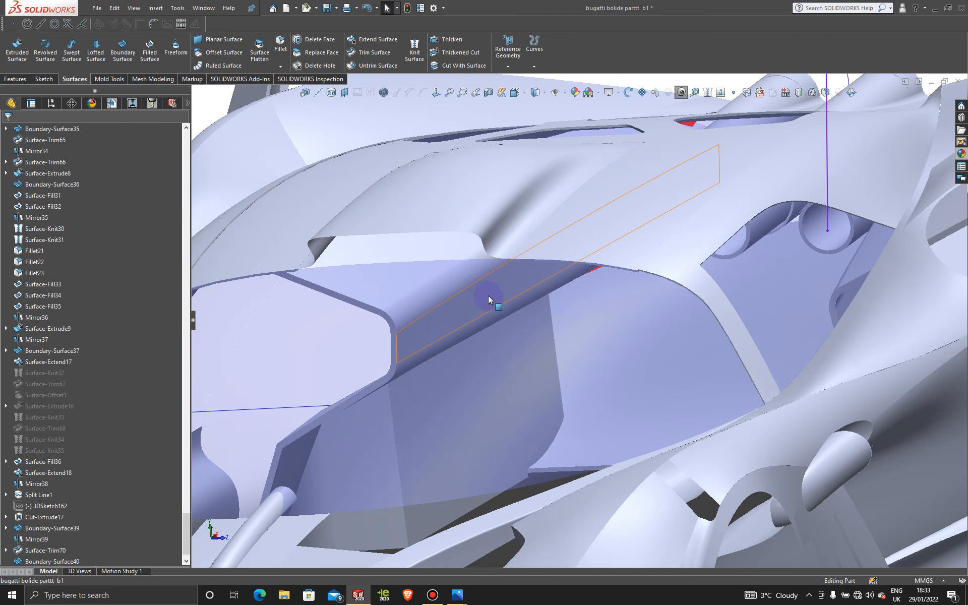
pyautogui.scroll(-10, 528, 319)
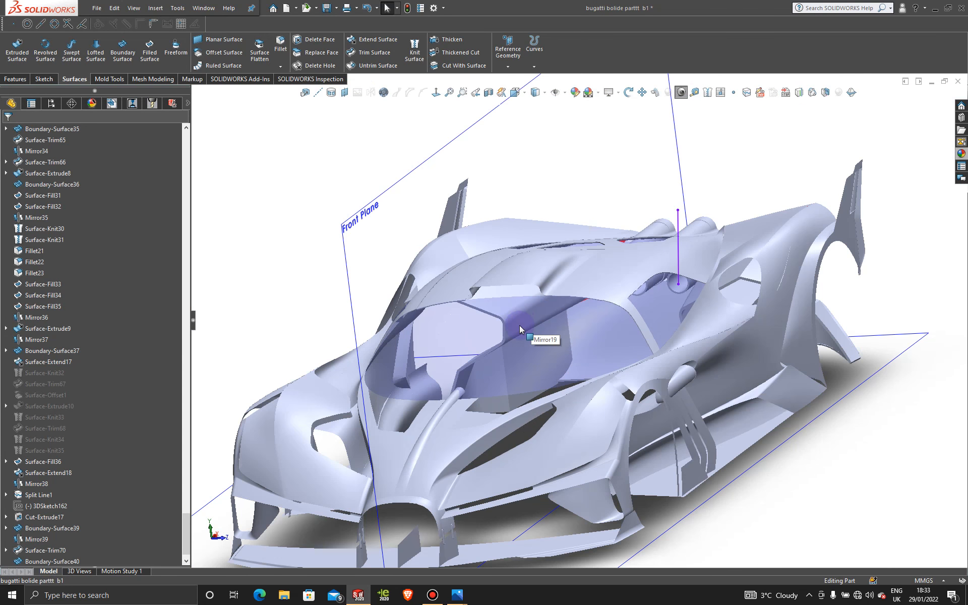
pyautogui.moveTo(567, 306); pyautogui.dragTo(515, 348, button='middle')
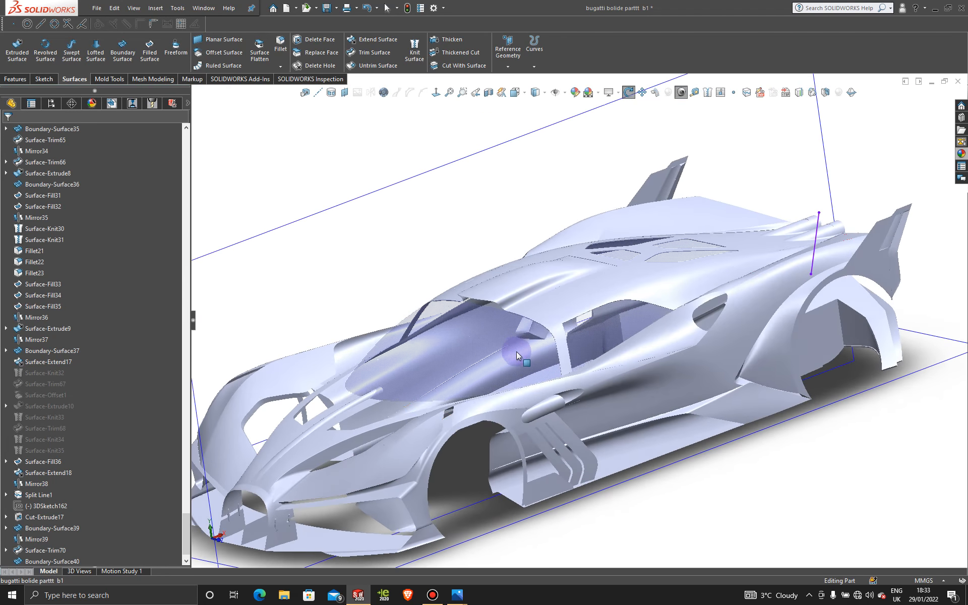
pyautogui.scroll(-4, 508, 388)
pyautogui.scroll(2, 480, 324)
pyautogui.scroll(5, 537, 335)
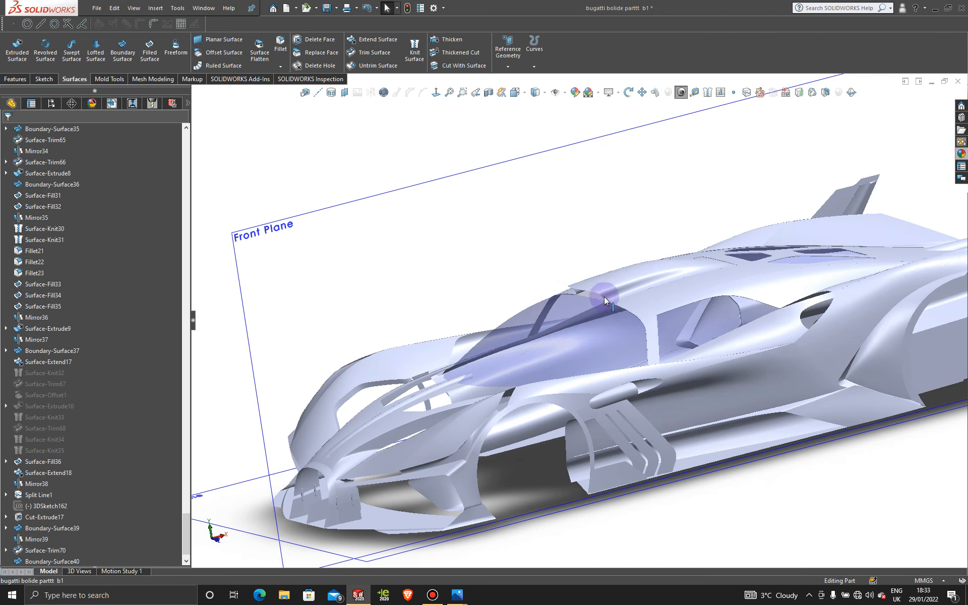
pyautogui.moveTo(531, 380); pyautogui.dragTo(552, 410, button='middle')
pyautogui.scroll(5, 552, 410)
pyautogui.scroll(-8, 452, 461)
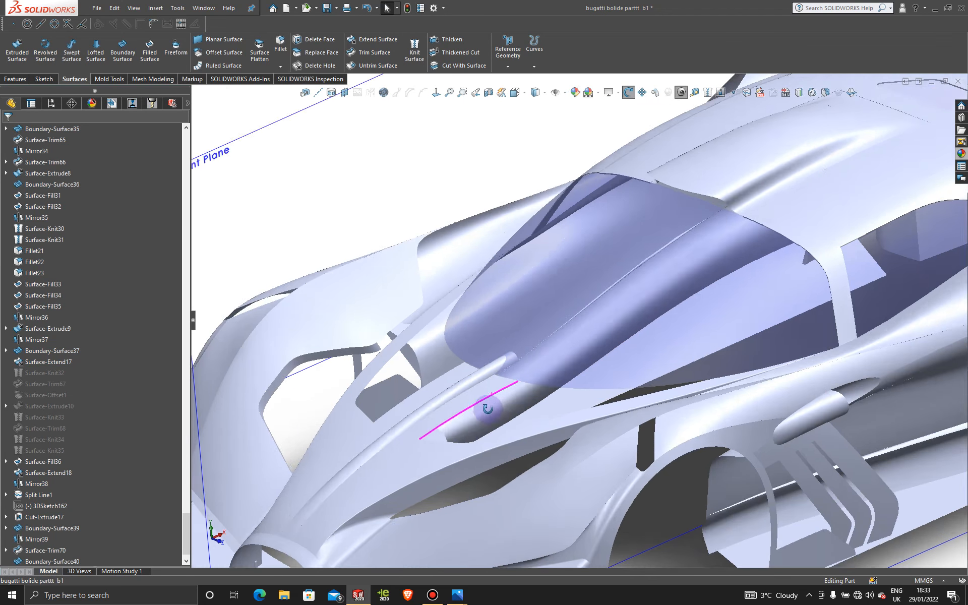
pyautogui.moveTo(452, 461); pyautogui.dragTo(567, 402, button='middle')
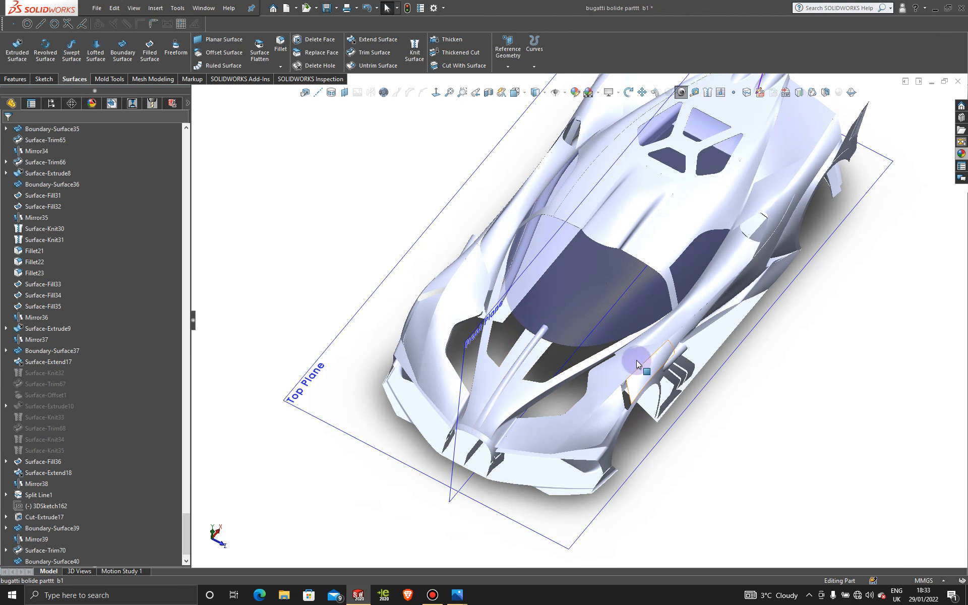
pyautogui.moveTo(623, 333); pyautogui.dragTo(618, 257, button='middle')
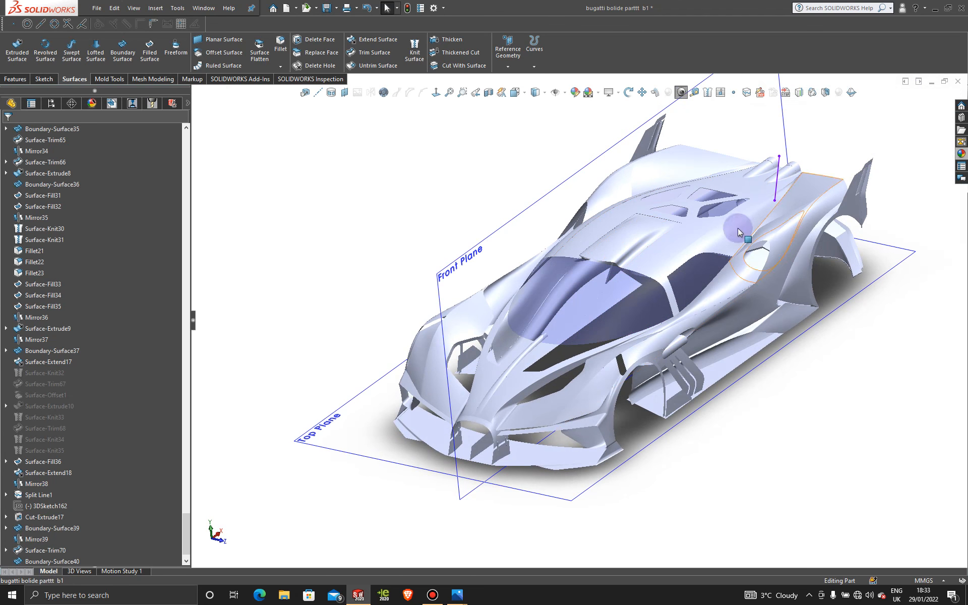
pyautogui.scroll(-2, 727, 339)
pyautogui.scroll(5, 723, 338)
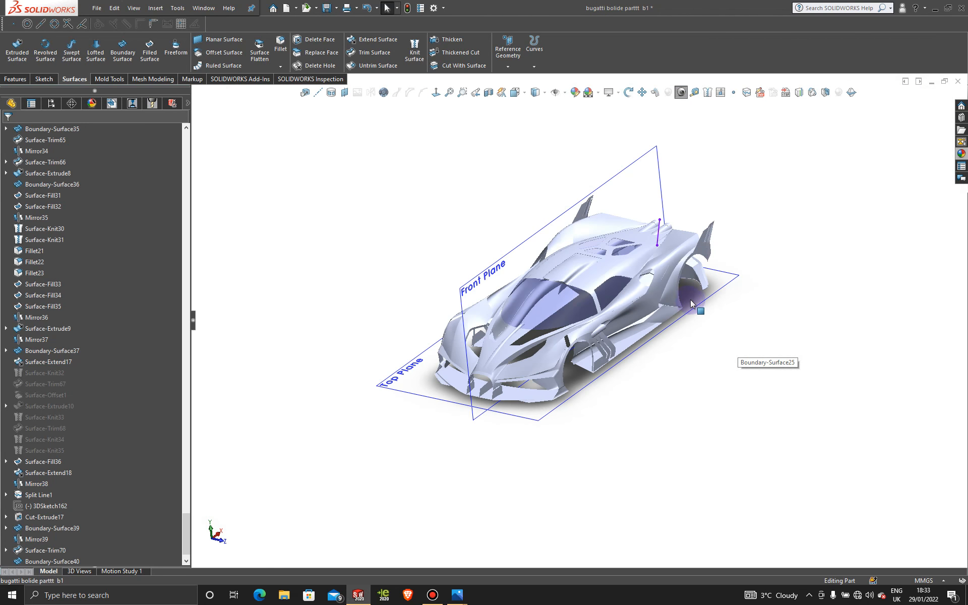
pyautogui.moveTo(723, 337); pyautogui.dragTo(674, 296, button='middle')
pyautogui.scroll(-3, 615, 201)
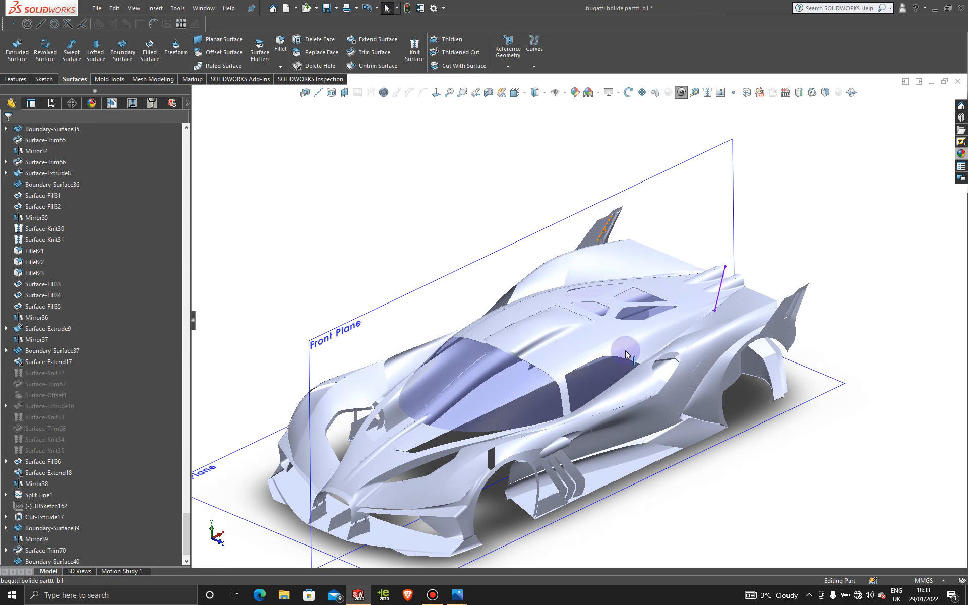